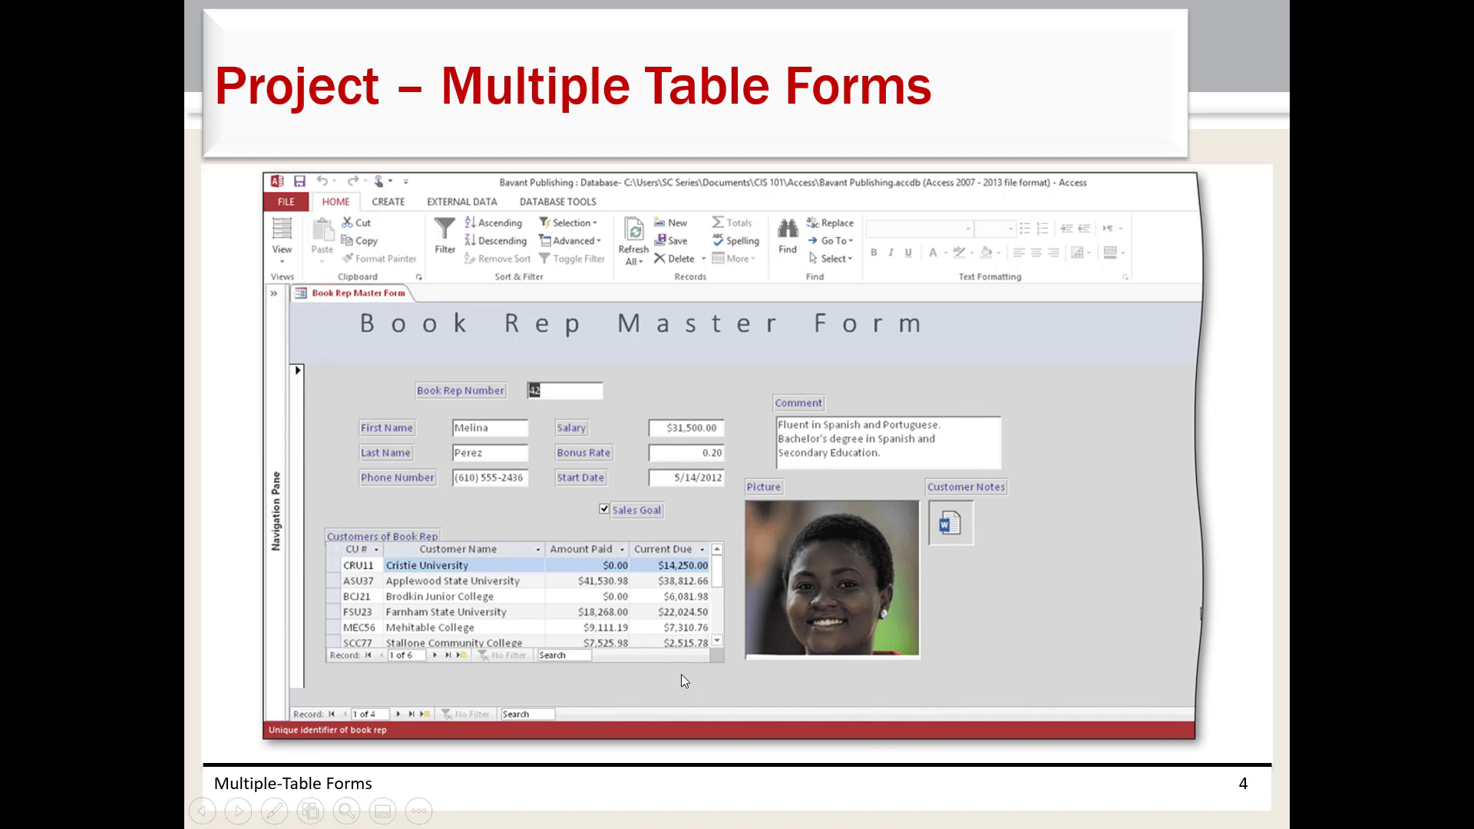
# Step: Return to the project overview slide, then bring up the eTextbook Webreader window
pyautogui.press('Right')
pyautogui.press('Left')
pyautogui.hotkey('alt', 'Tab')
pyautogui.press('Tab')
pyautogui.press('Tab')
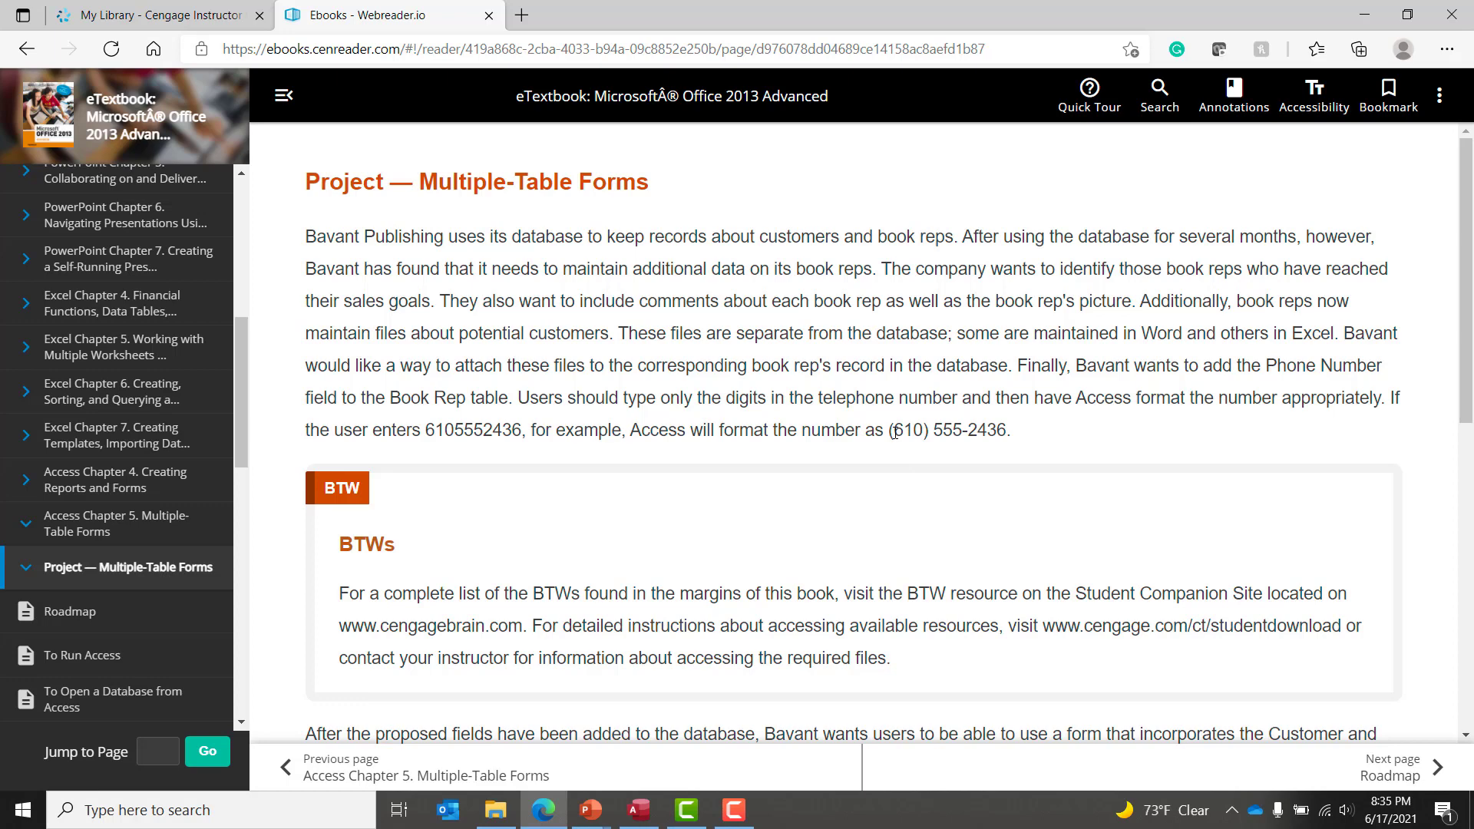
pyautogui.moveTo(894, 433); pyautogui.dragTo(1005, 427)
pyautogui.click(1052, 444)
pyautogui.hotkey('alt', 'Tab')
pyautogui.hotkey('alt', 'Tab')
pyautogui.hotkey('alt', 'Tab')
pyautogui.hotkey('alt', 'Tab')
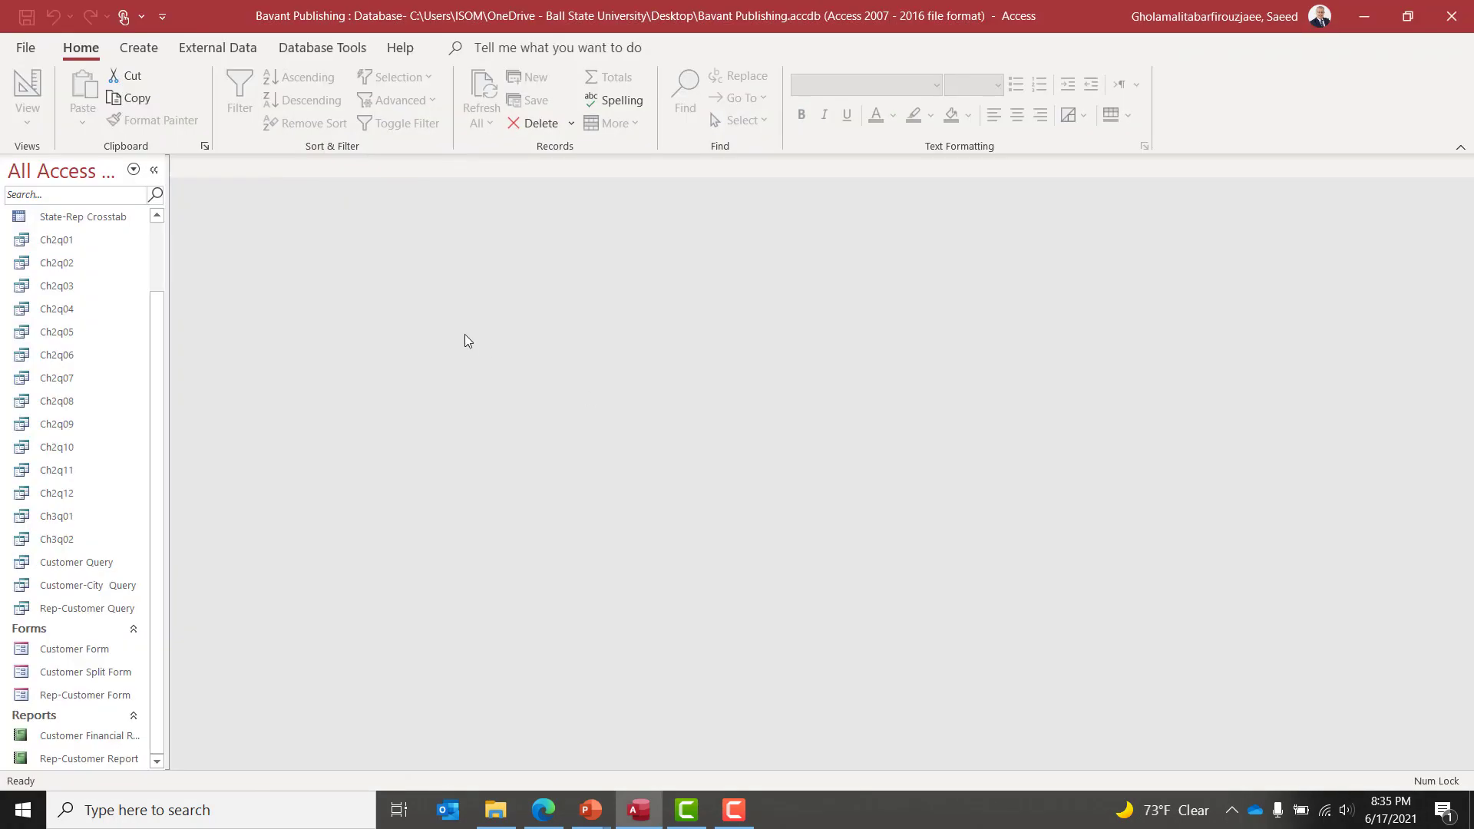
# Step: Scroll the Navigation Pane to the top and launch the Form Wizard from the Create tab
pyautogui.click(158, 232)
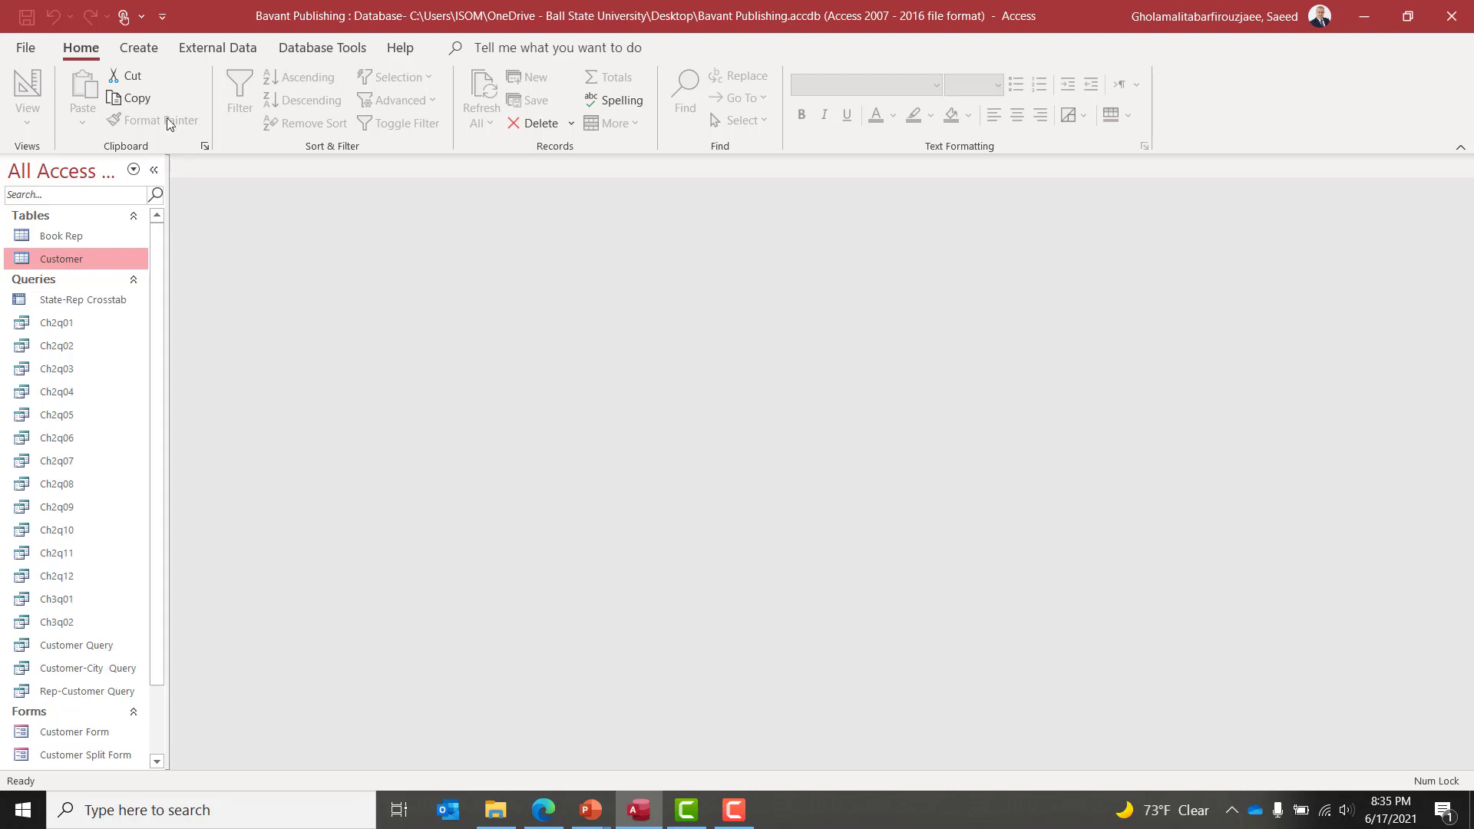
pyautogui.click(139, 48)
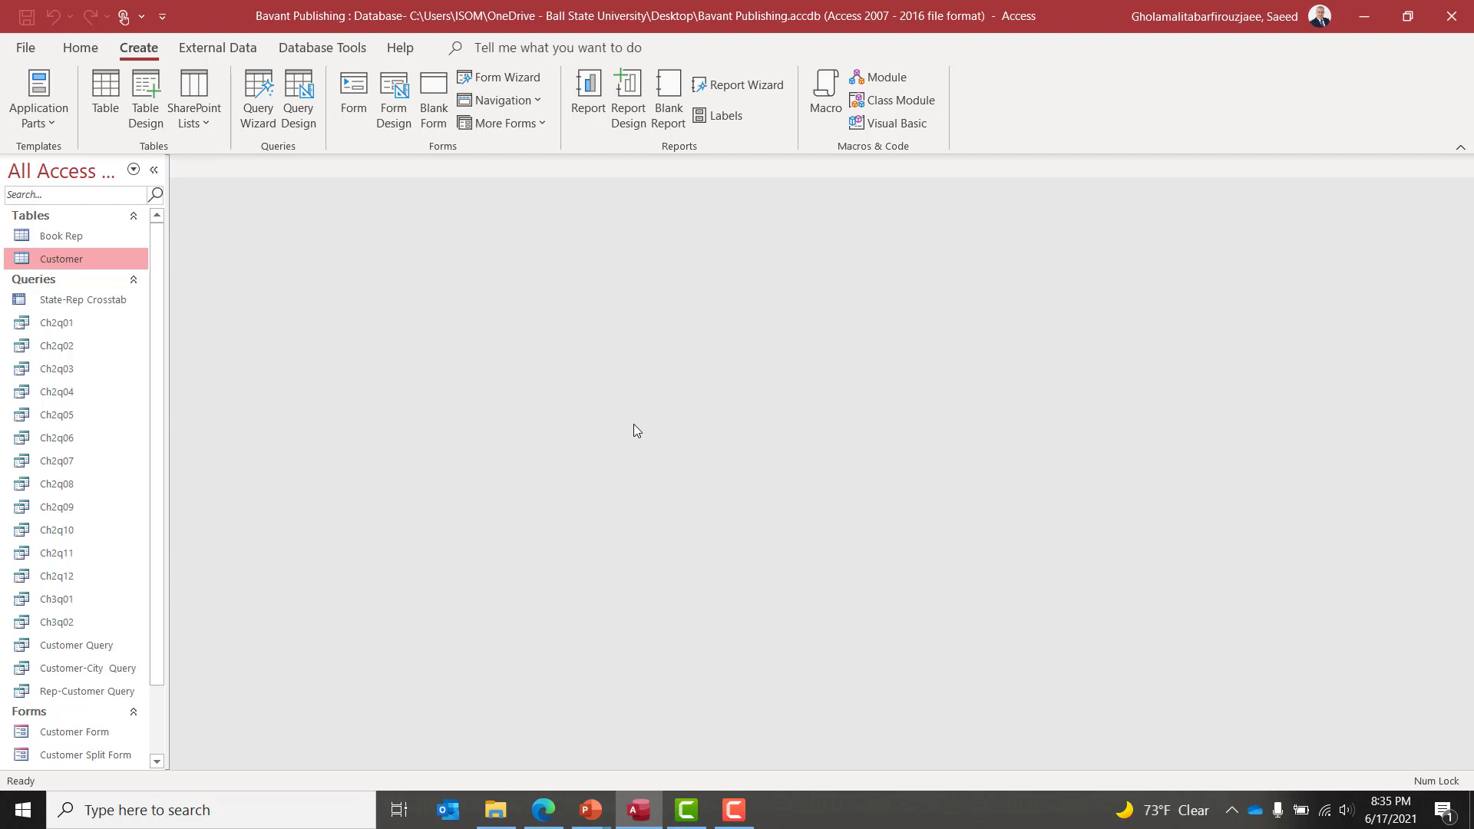
pyautogui.click(511, 80)
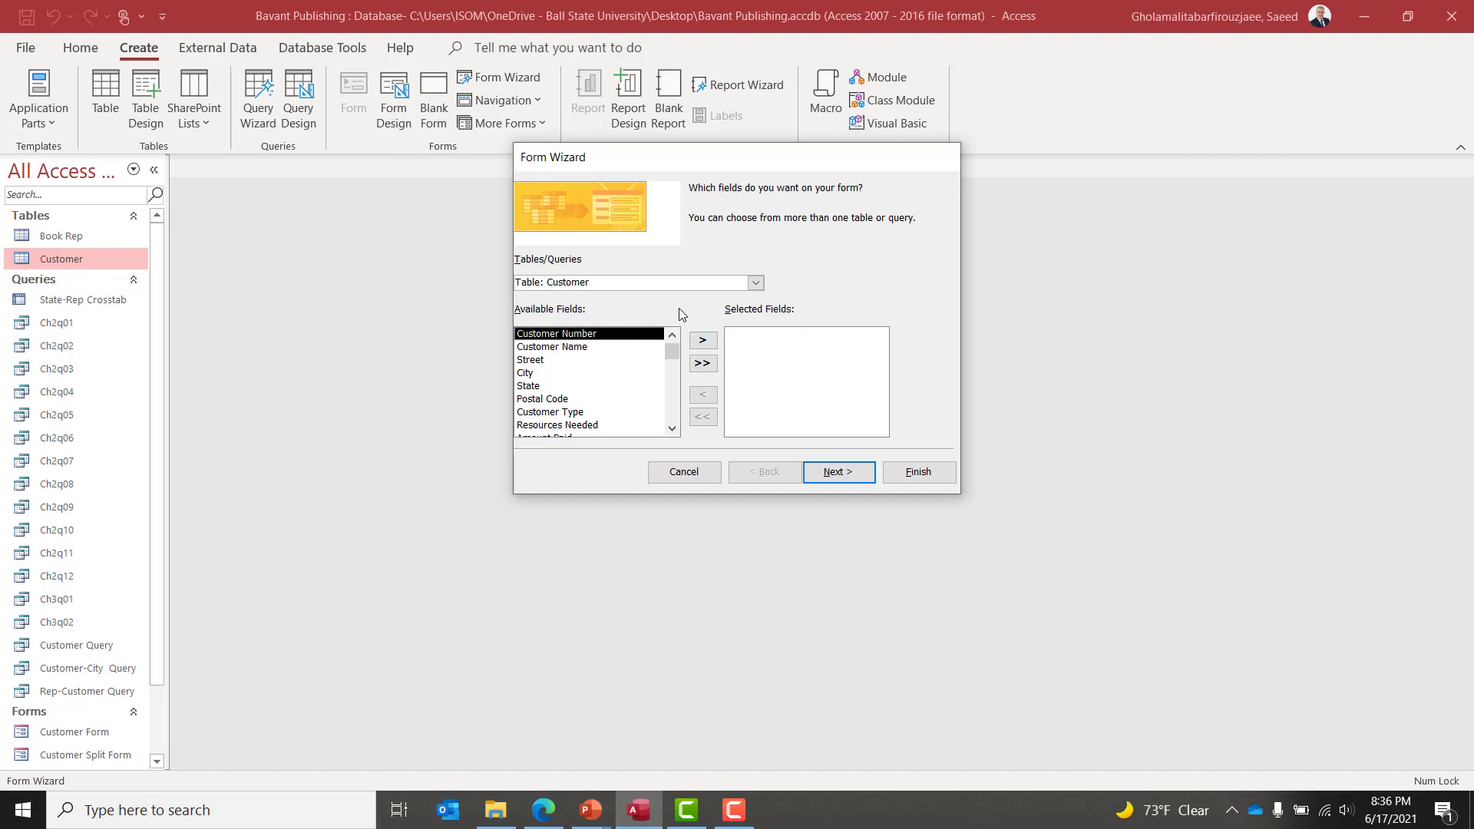
# Step: Glance back at the slide show, then choose the Book Rep table as the wizard's source
pyautogui.hotkey('alt', 'Tab')
pyautogui.hotkey('alt', 'Tab')
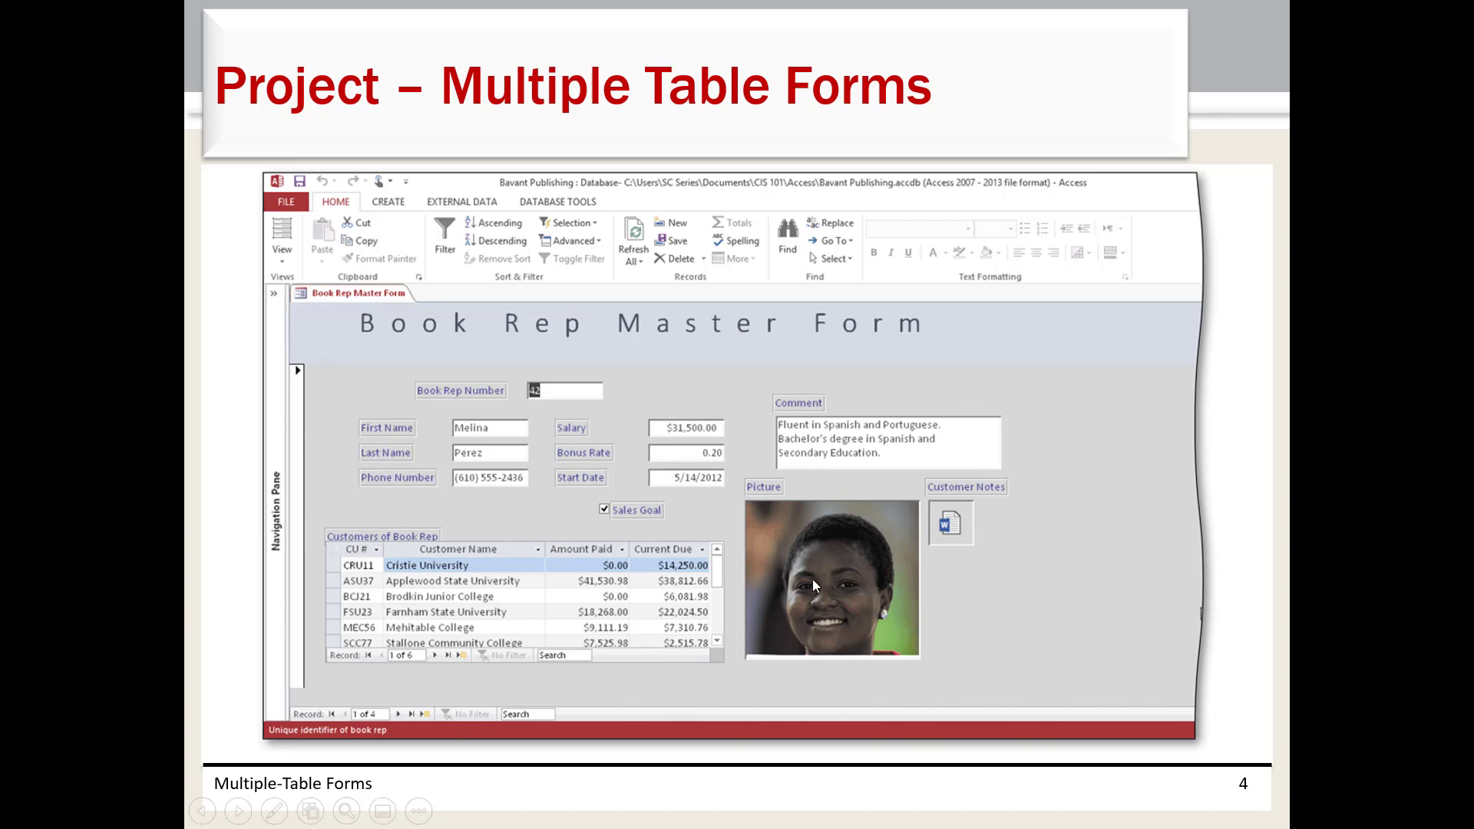
pyautogui.hotkey('alt', 'Tab')
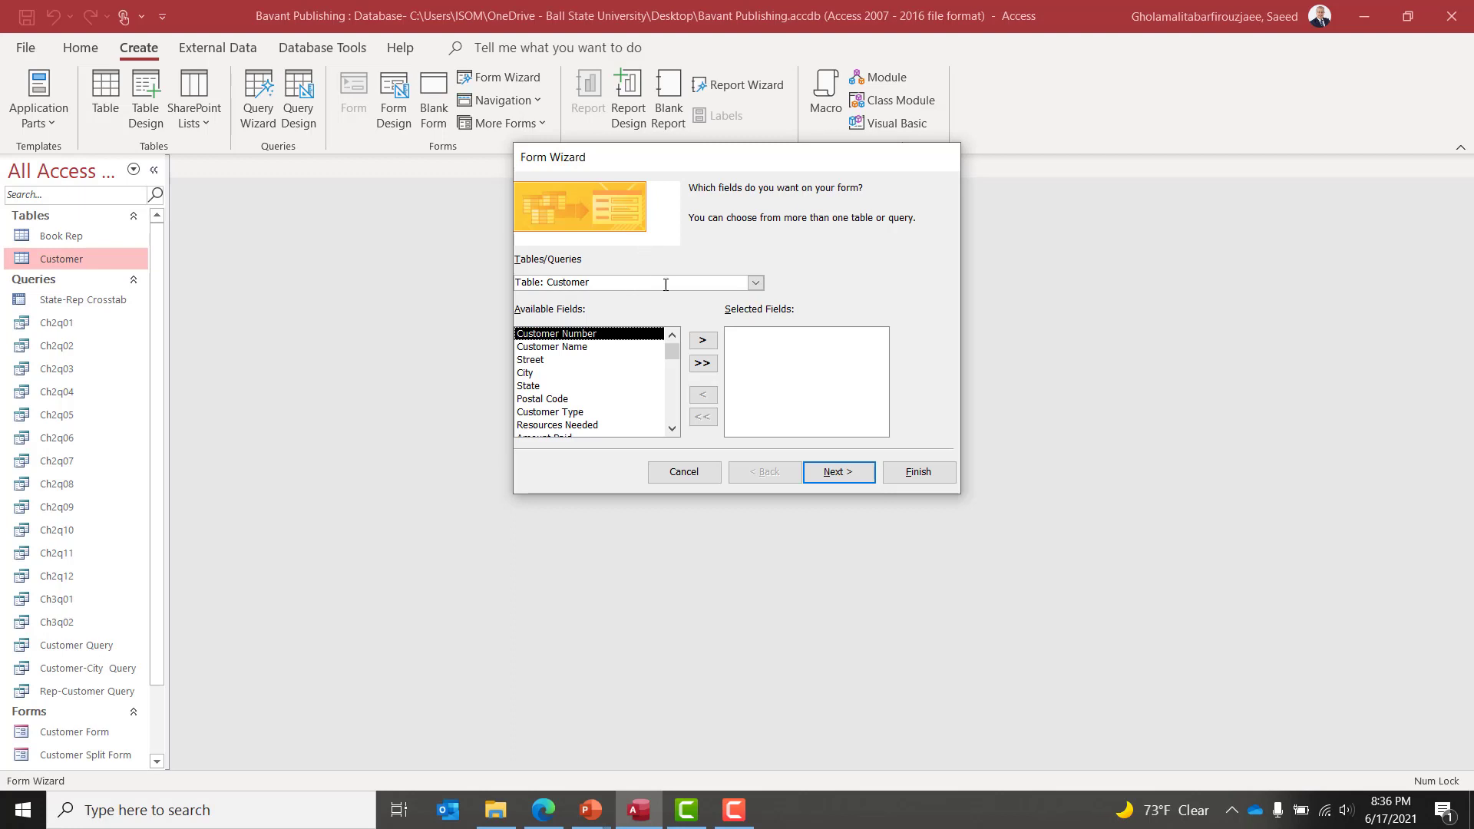
pyautogui.click(755, 283)
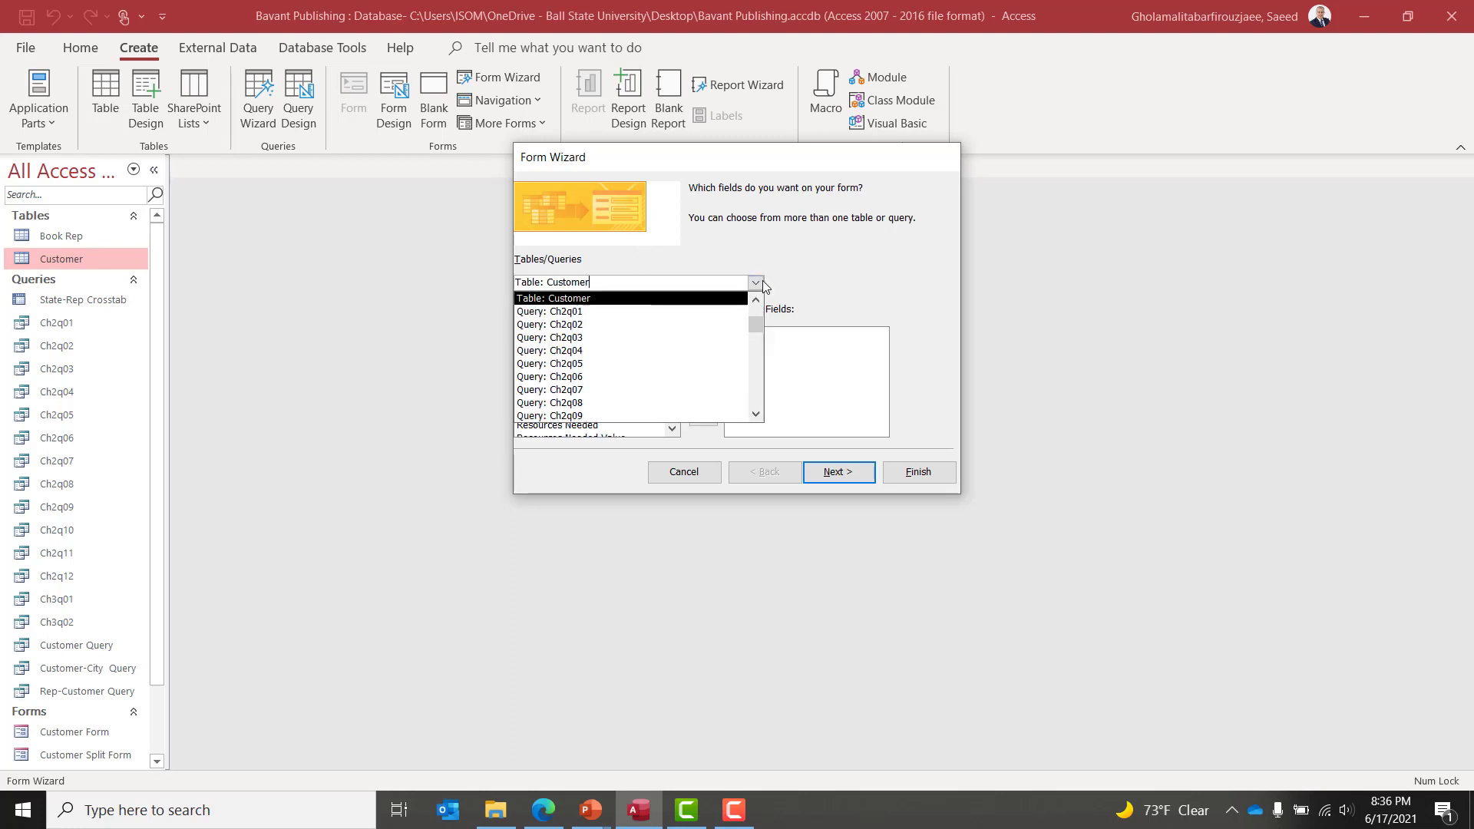
pyautogui.click(756, 283)
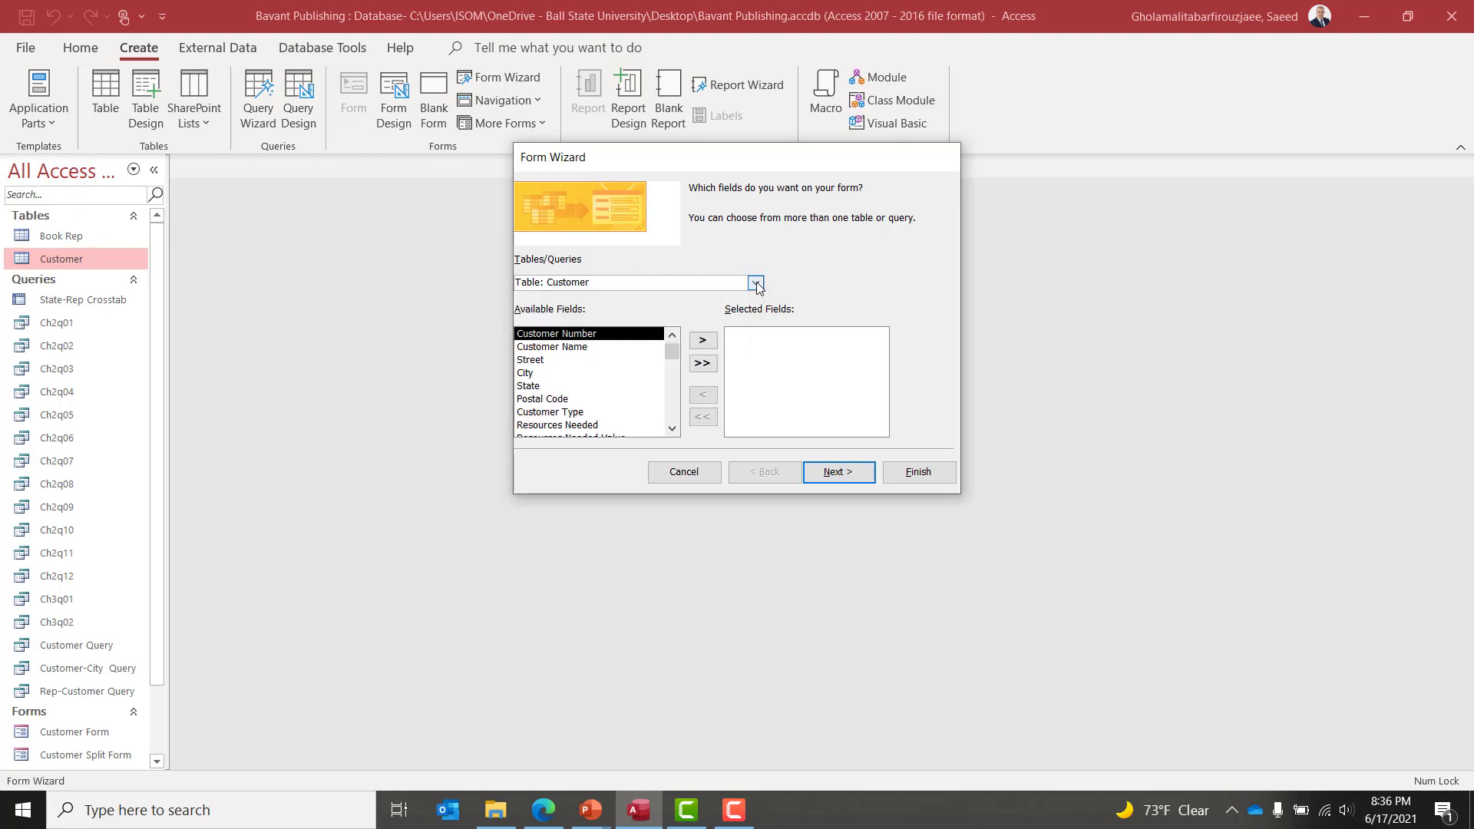
pyautogui.click(756, 283)
pyautogui.click(756, 304)
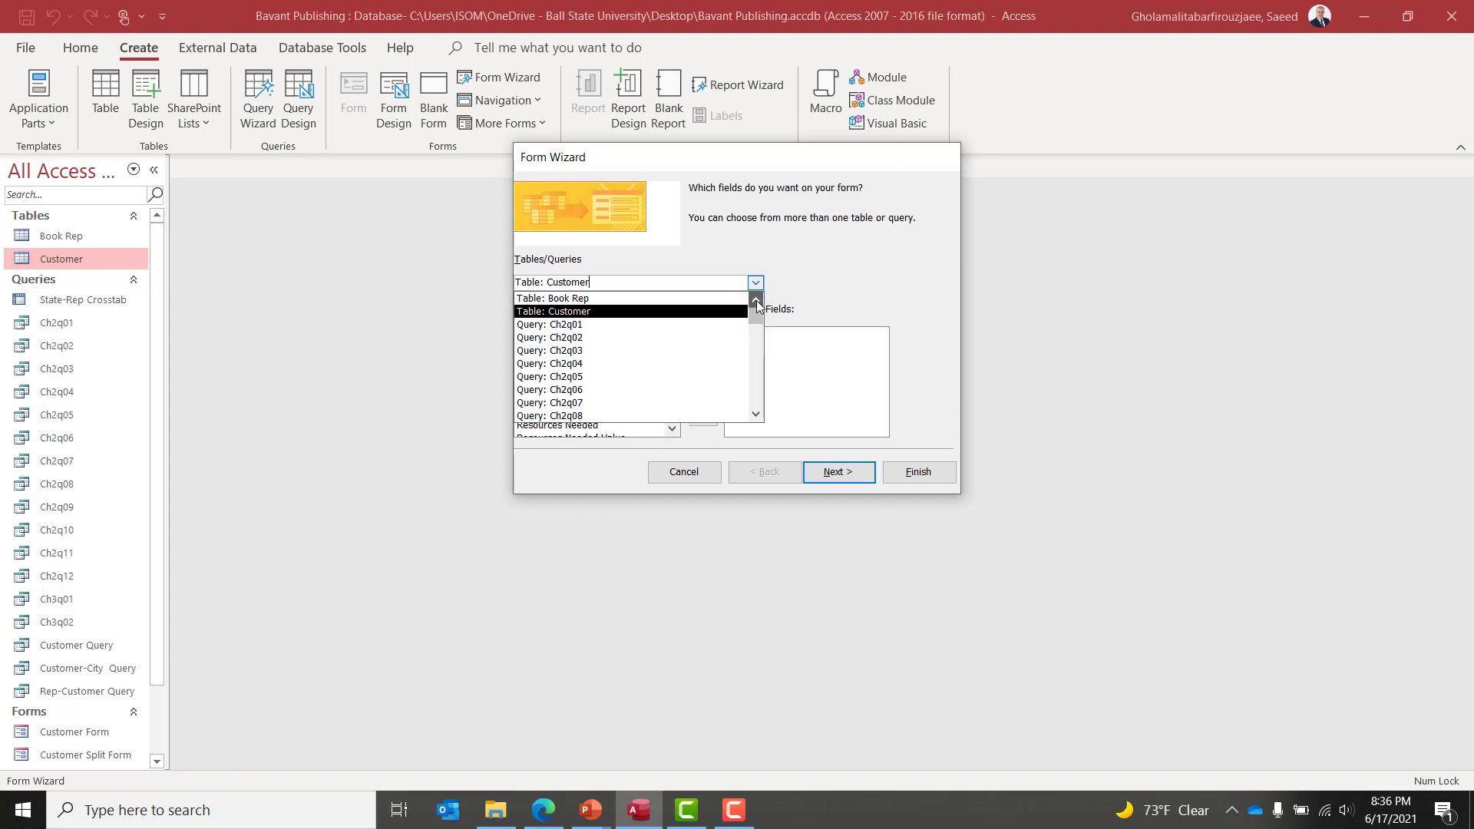
pyautogui.click(647, 297)
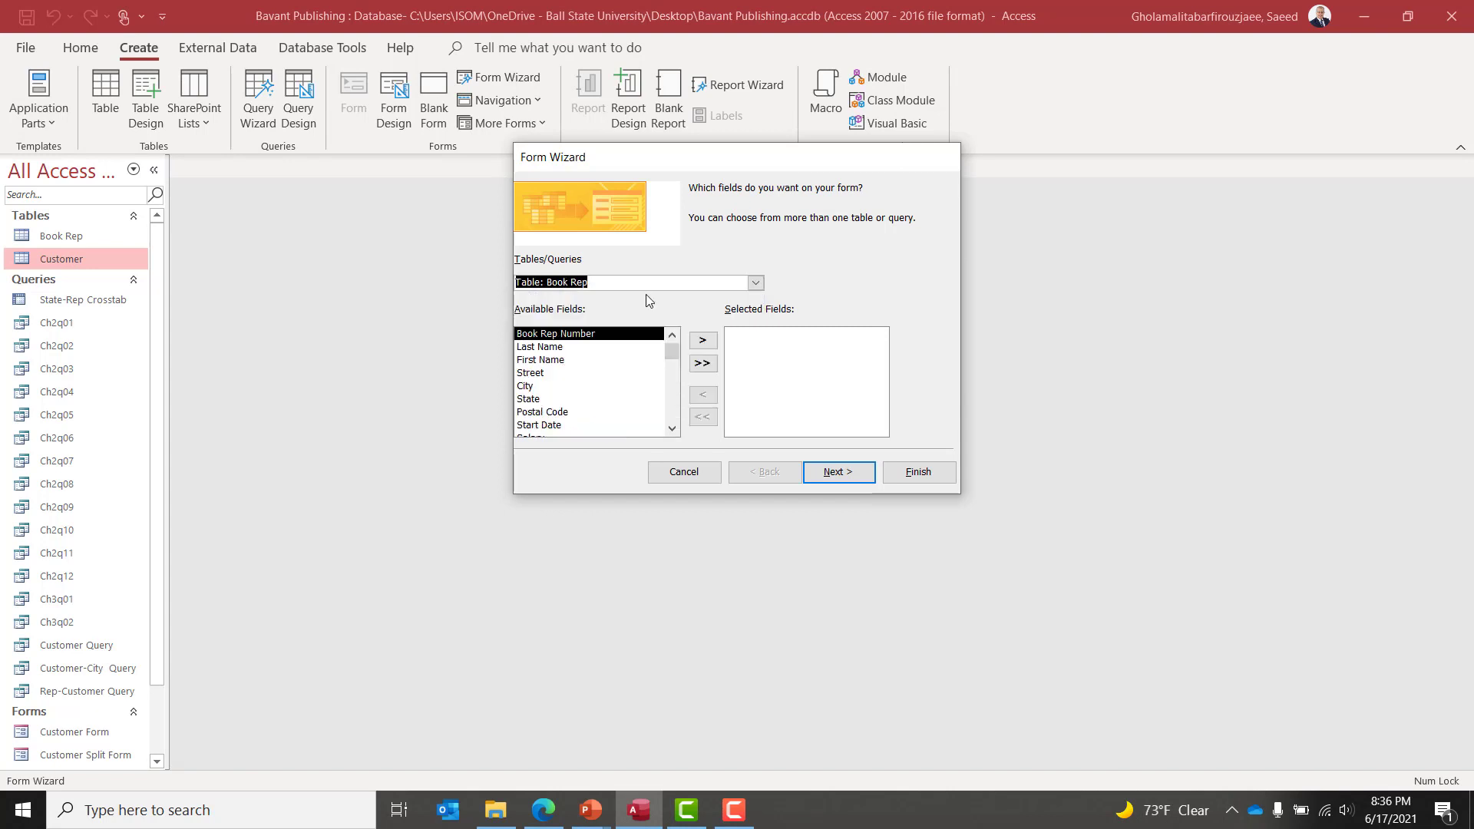
# Step: Add Book Rep Number, First Name and Last Name to the form's selected fields
pyautogui.click(701, 342)
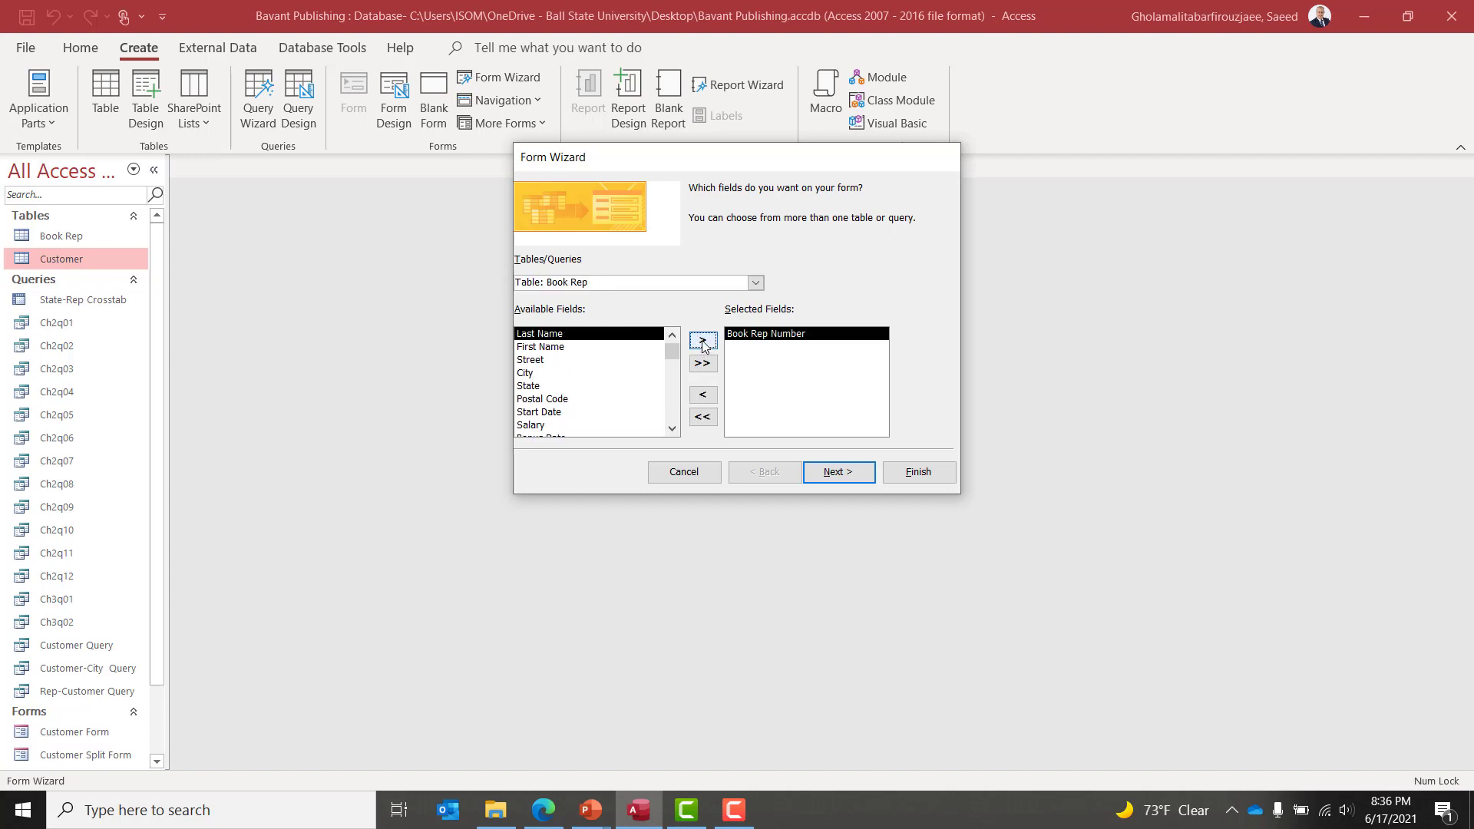
pyautogui.click(568, 349)
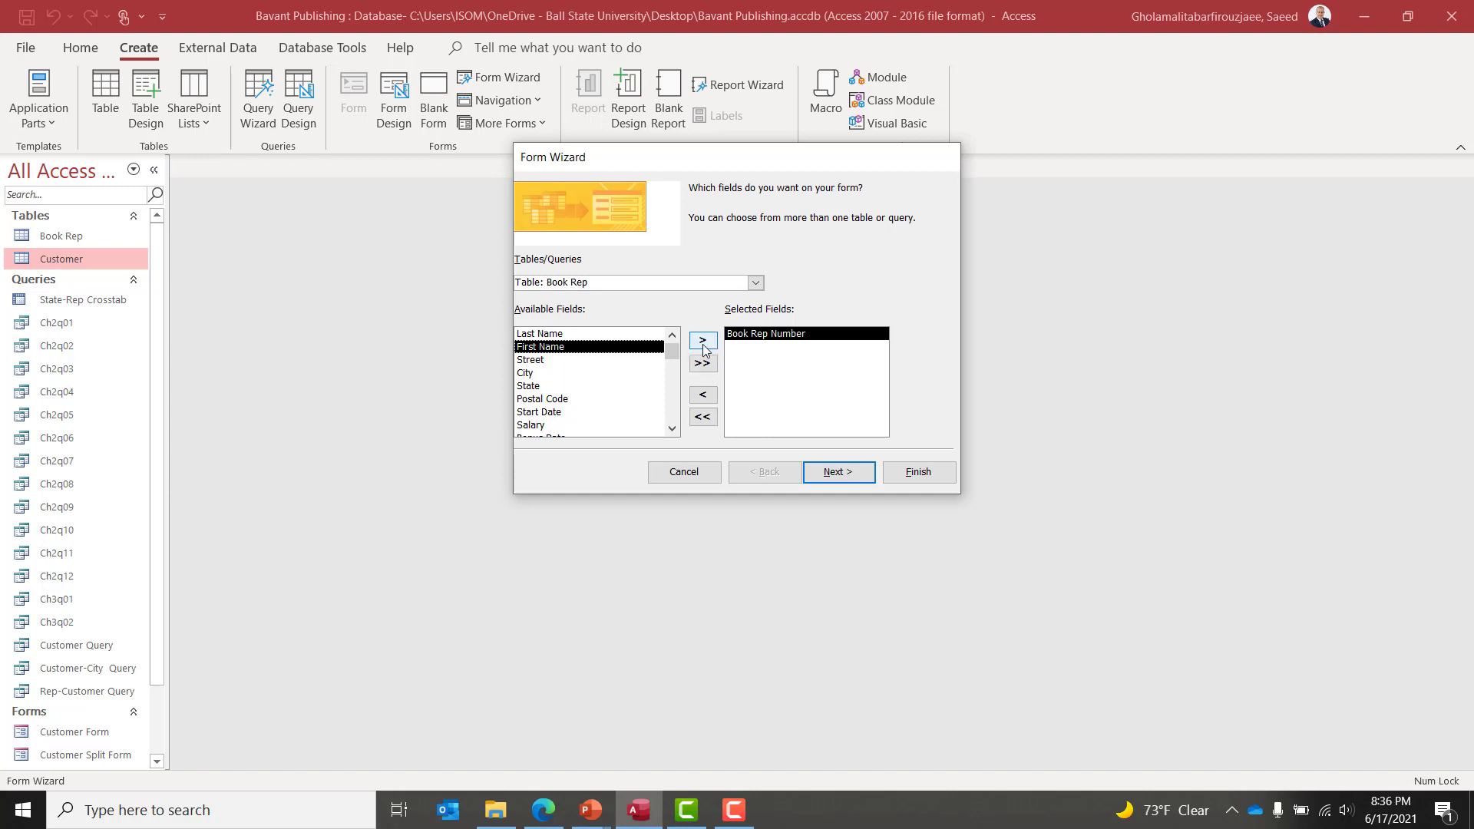
pyautogui.click(702, 342)
pyautogui.click(599, 336)
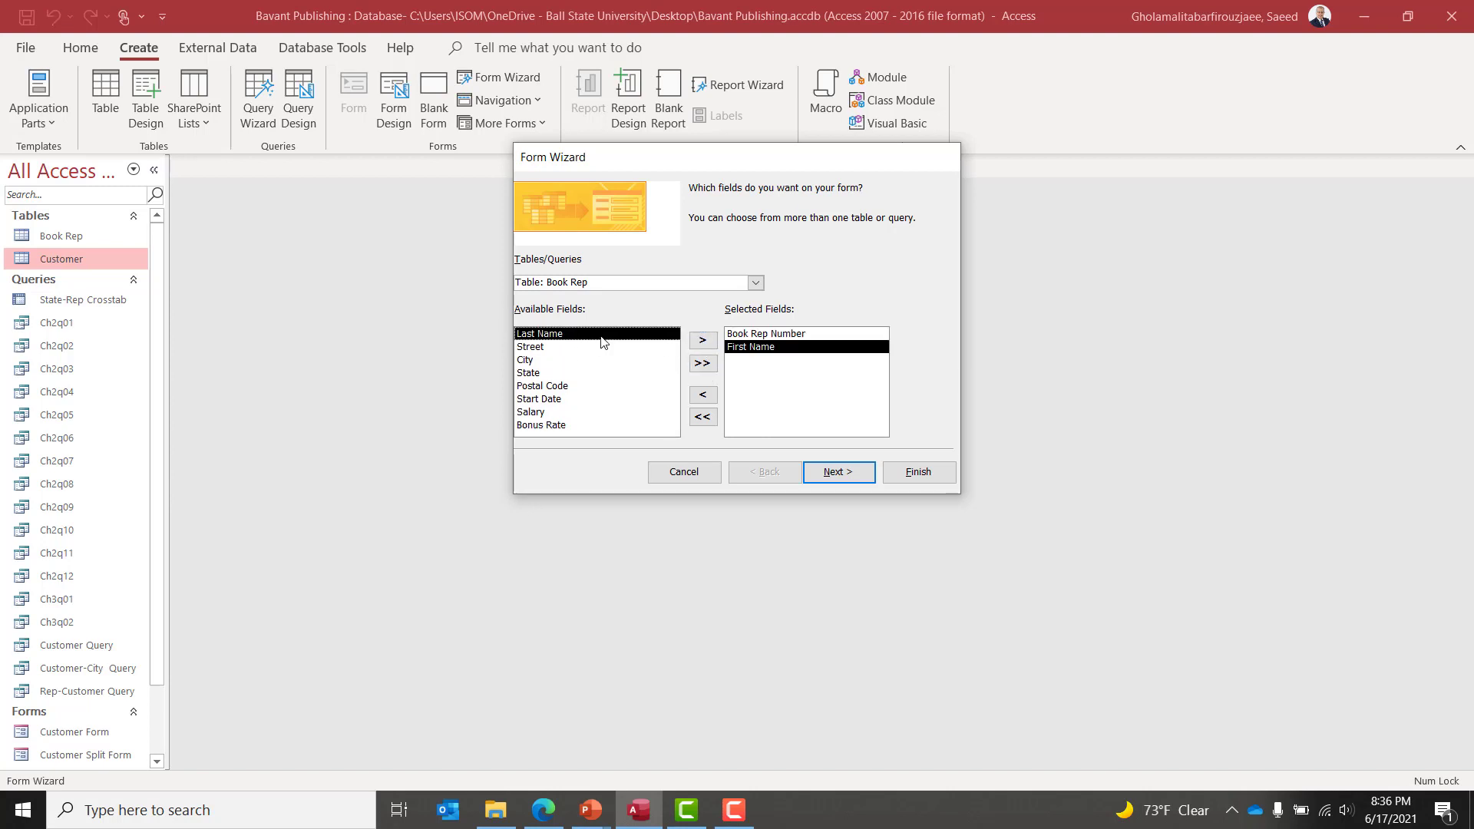
pyautogui.click(699, 343)
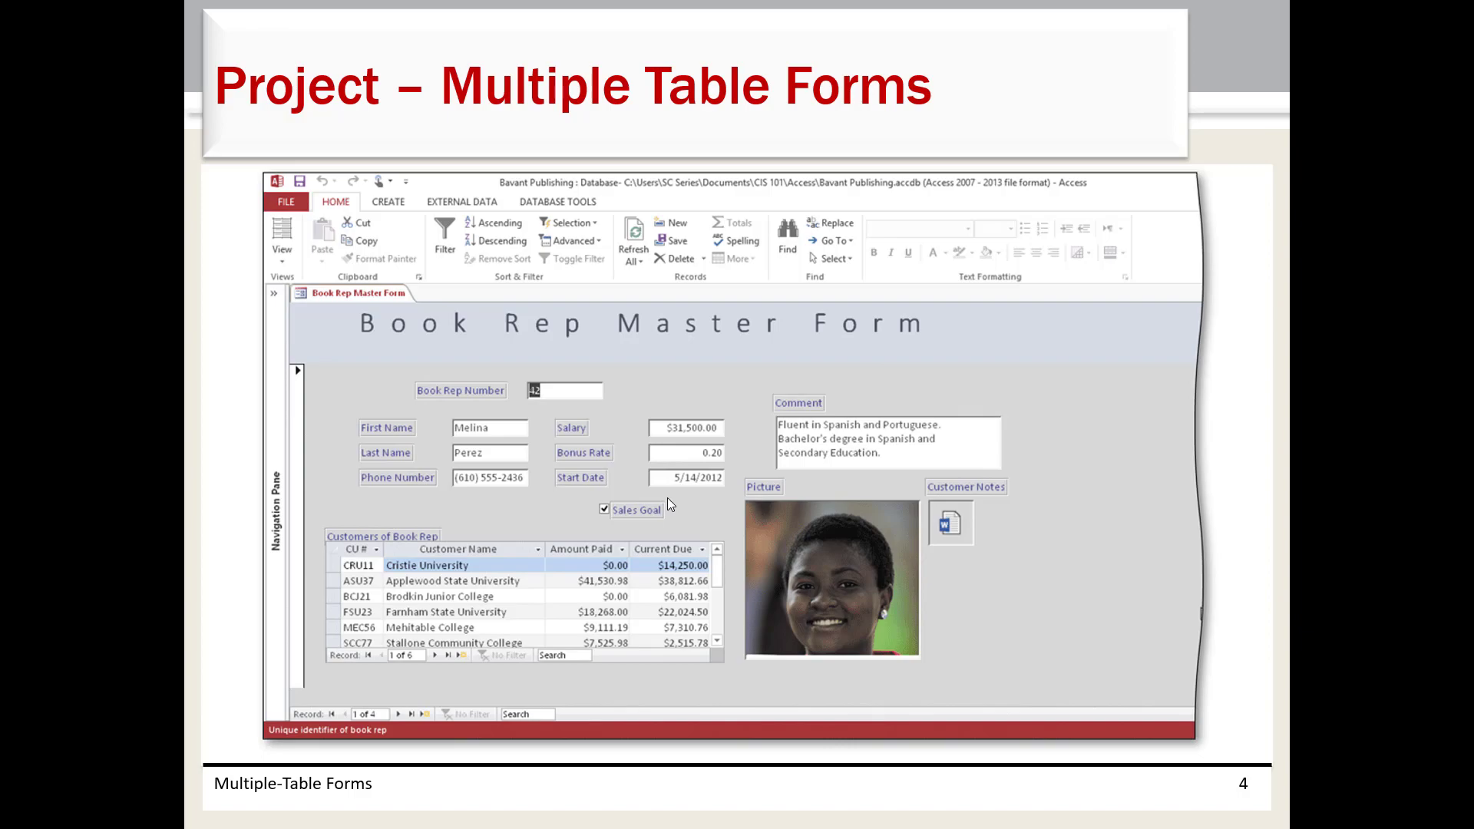
# Step: Exit the slide show and cancel the Form Wizard without creating a form
pyautogui.press('Escape')
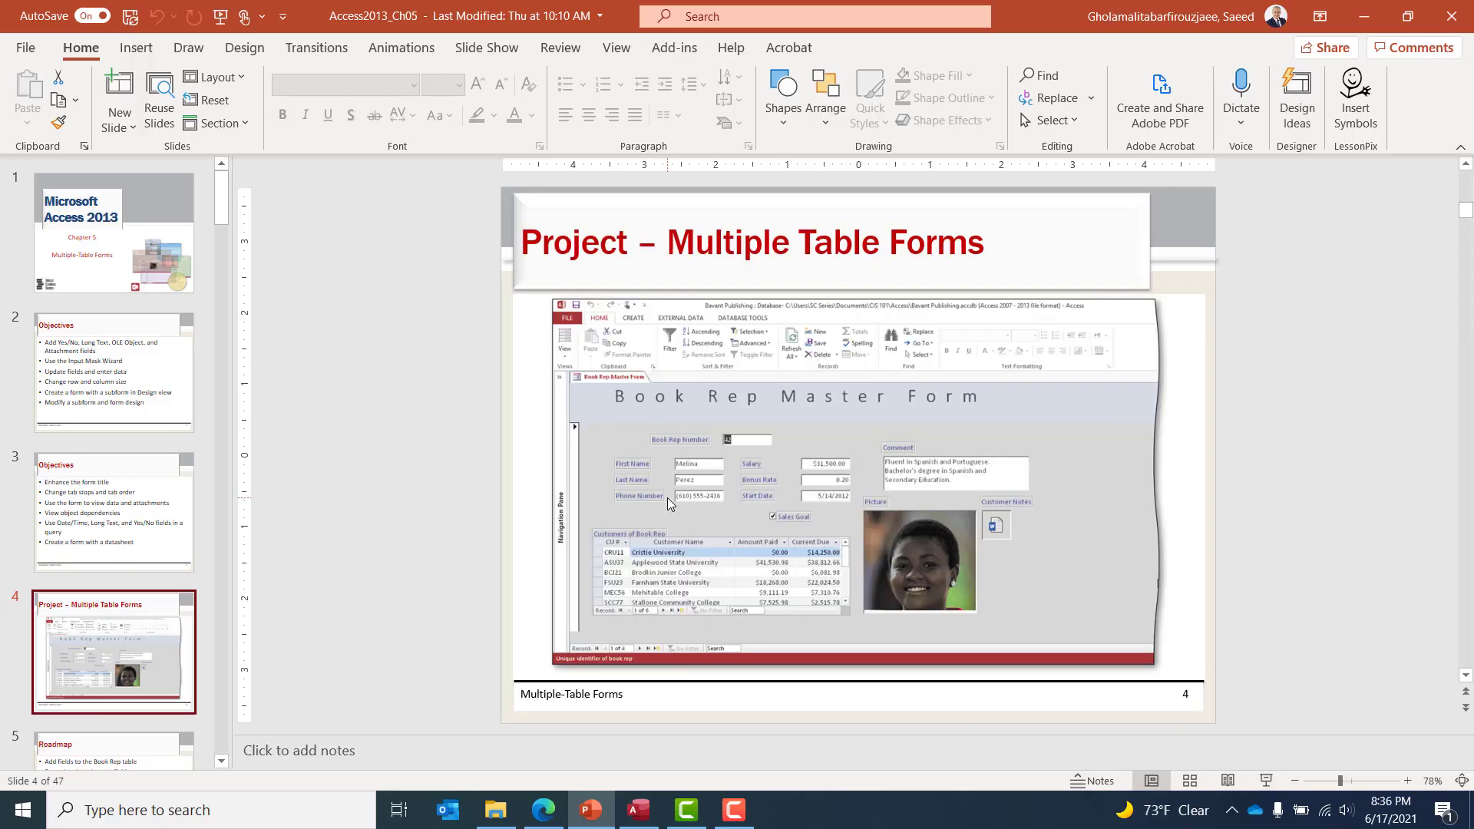
pyautogui.click(643, 813)
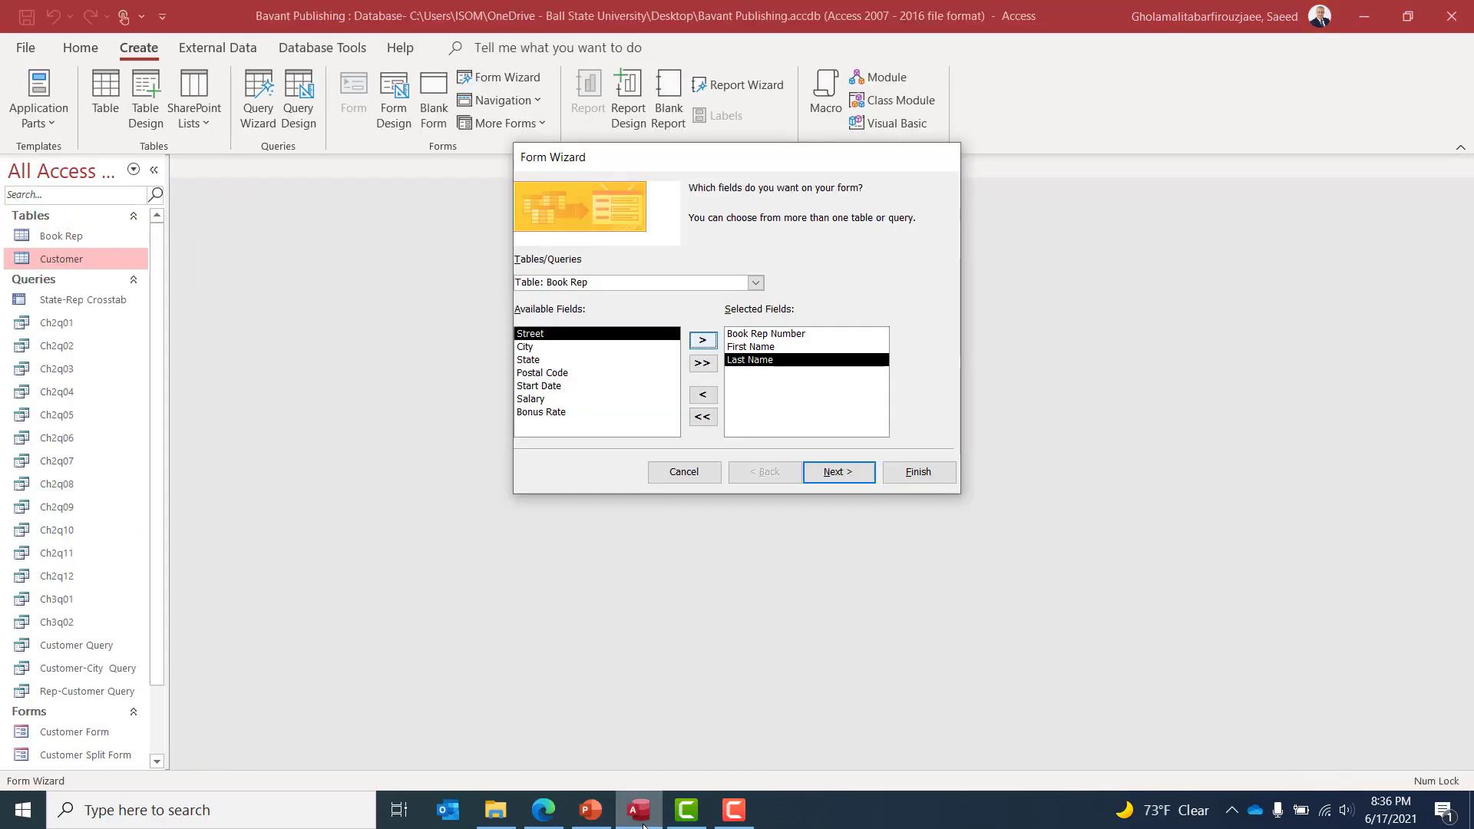
pyautogui.press('Escape')
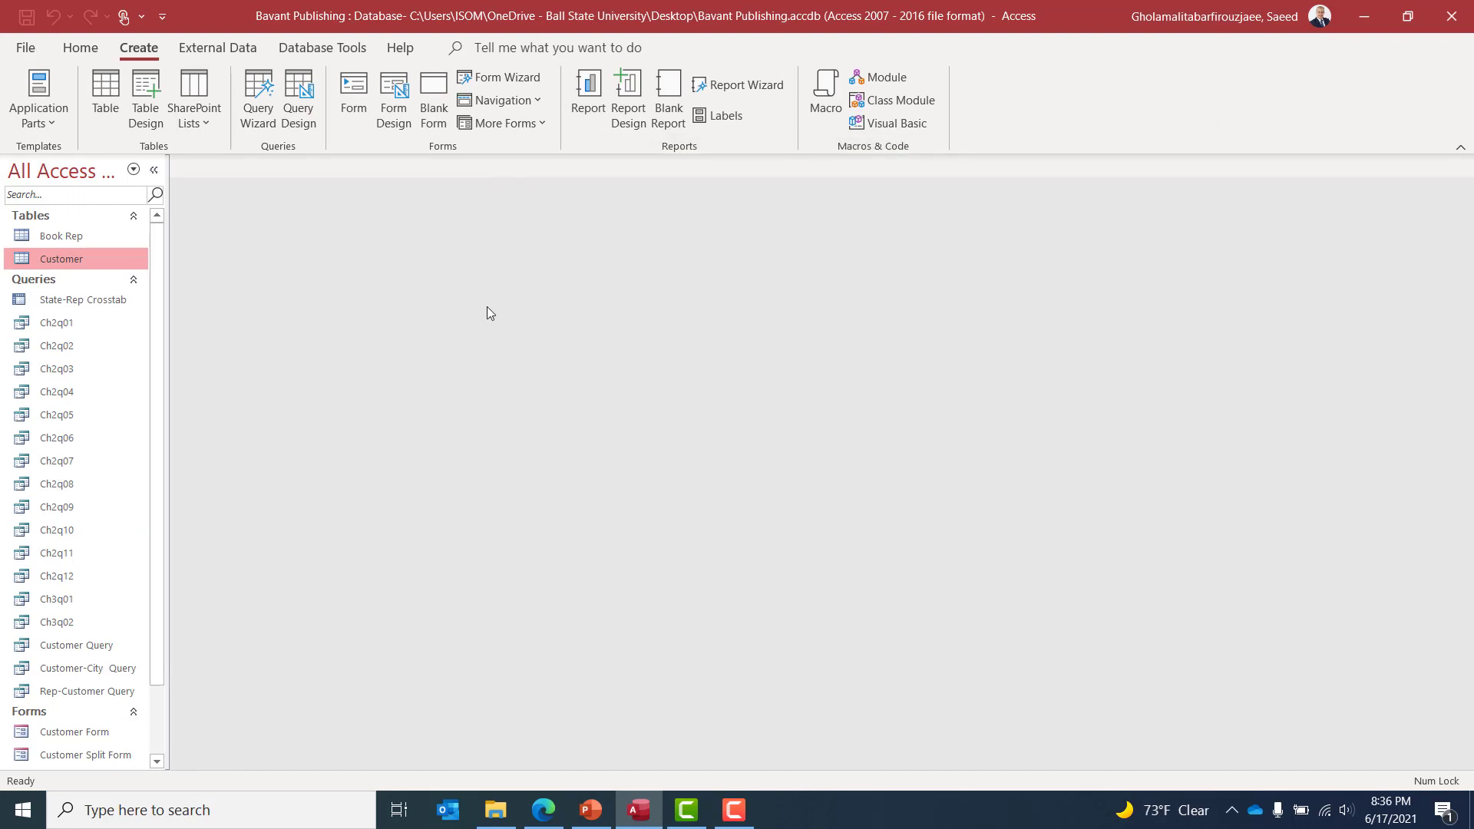
# Step: Open the Book Rep table to view its four records, then switch it to Design View
pyautogui.click(86, 238)
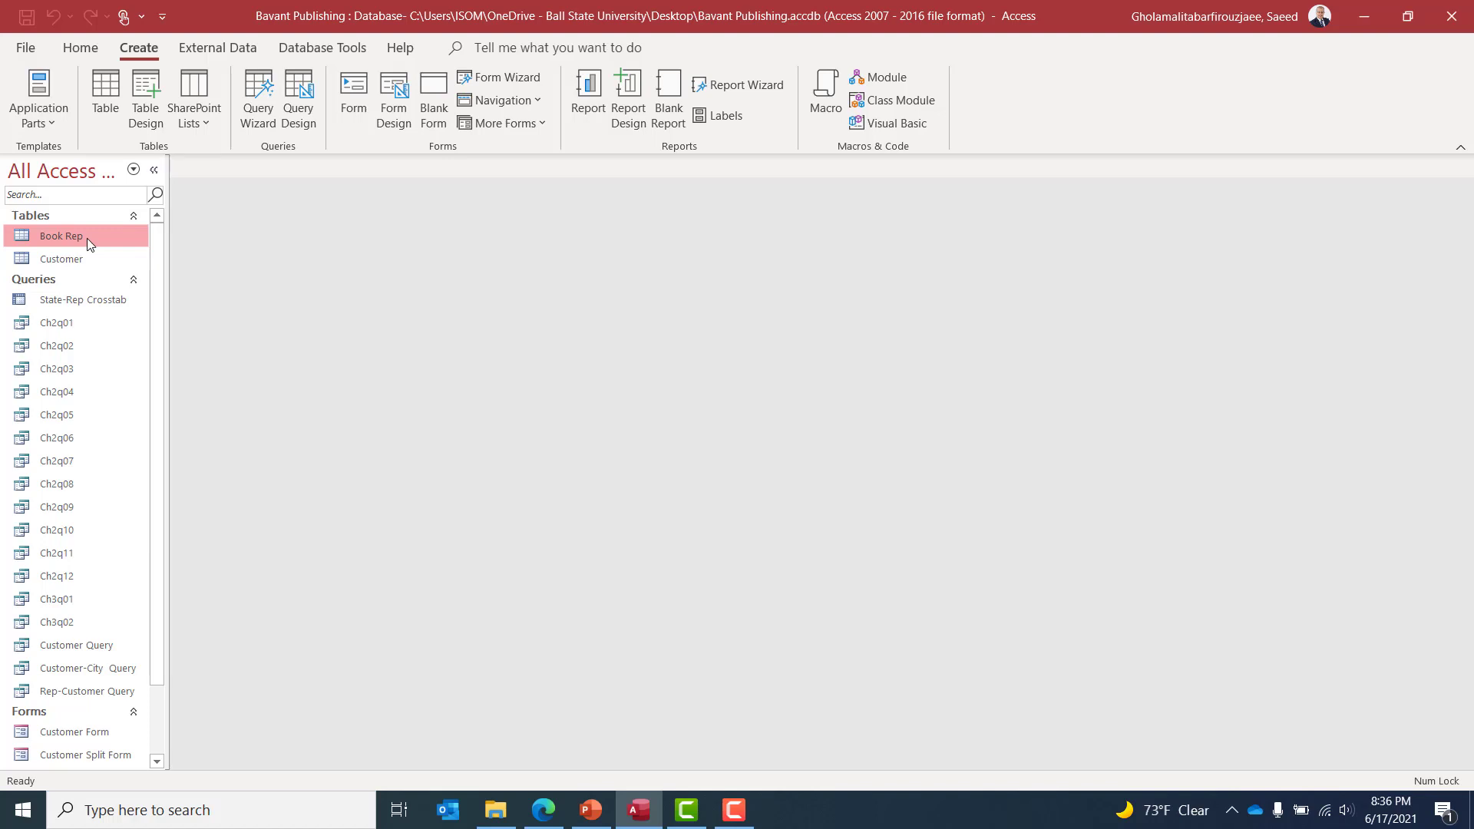
pyautogui.doubleClick(86, 238)
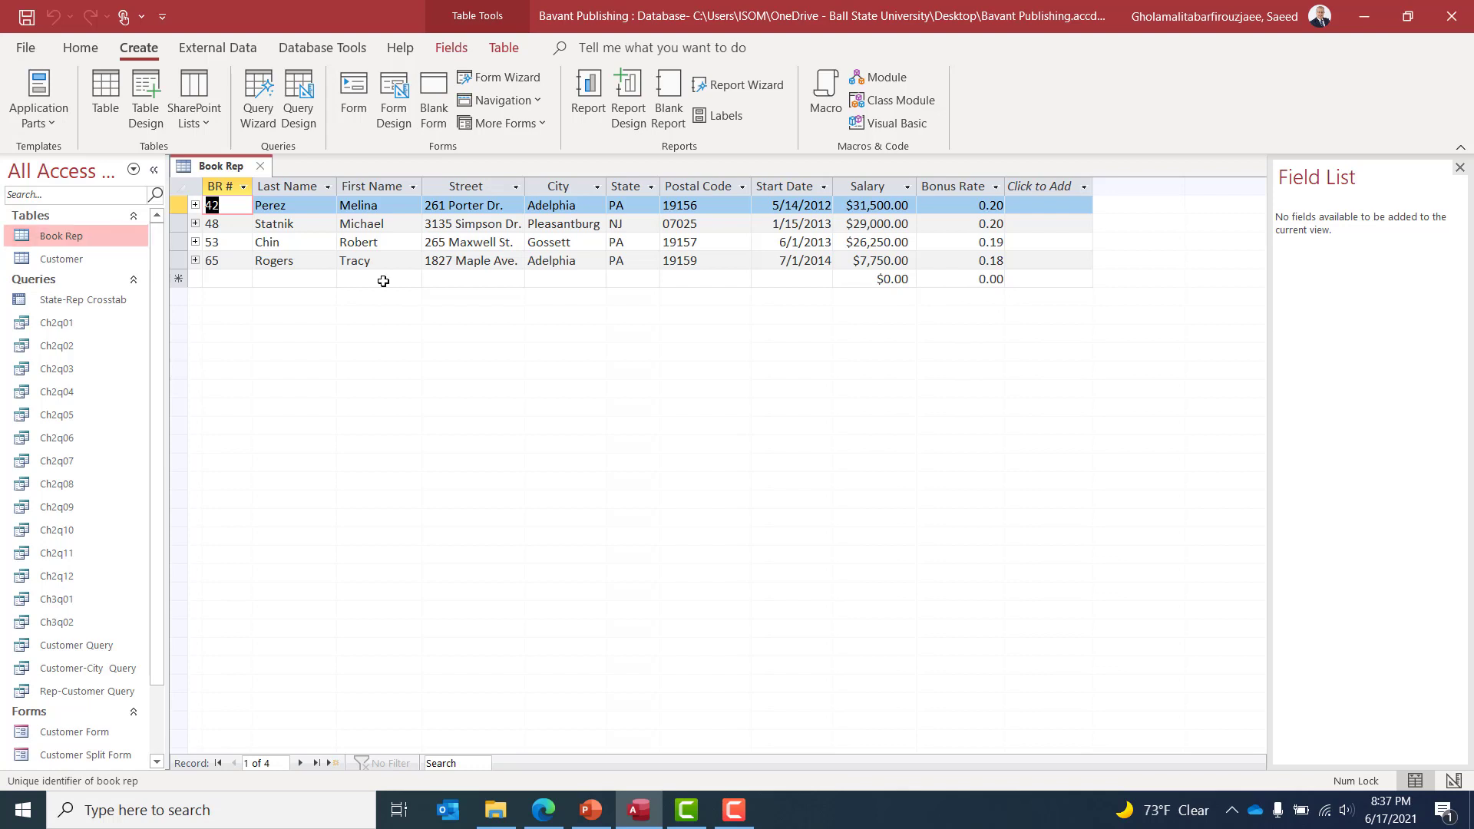
pyautogui.rightClick(89, 234)
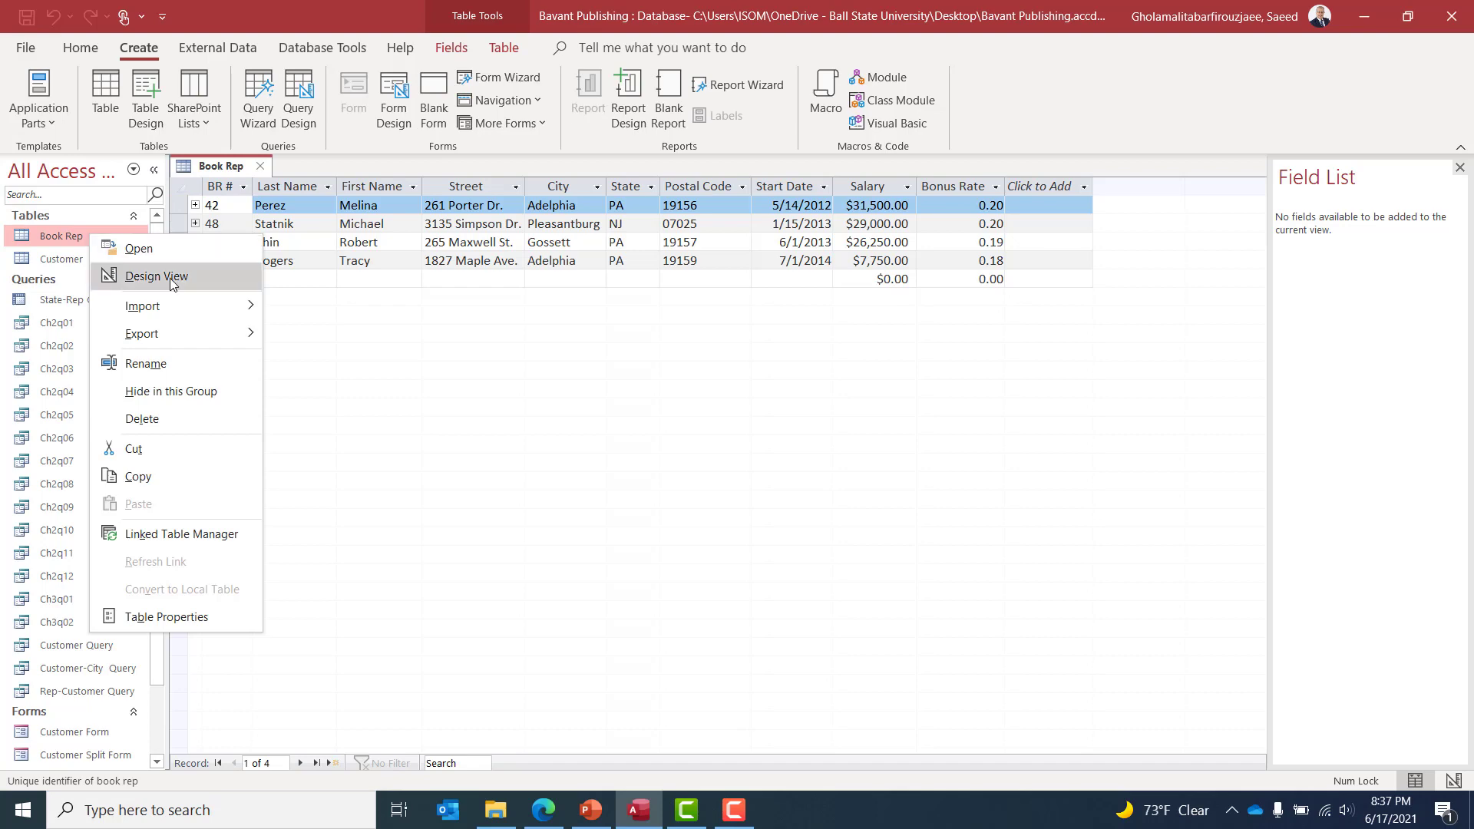
pyautogui.click(169, 277)
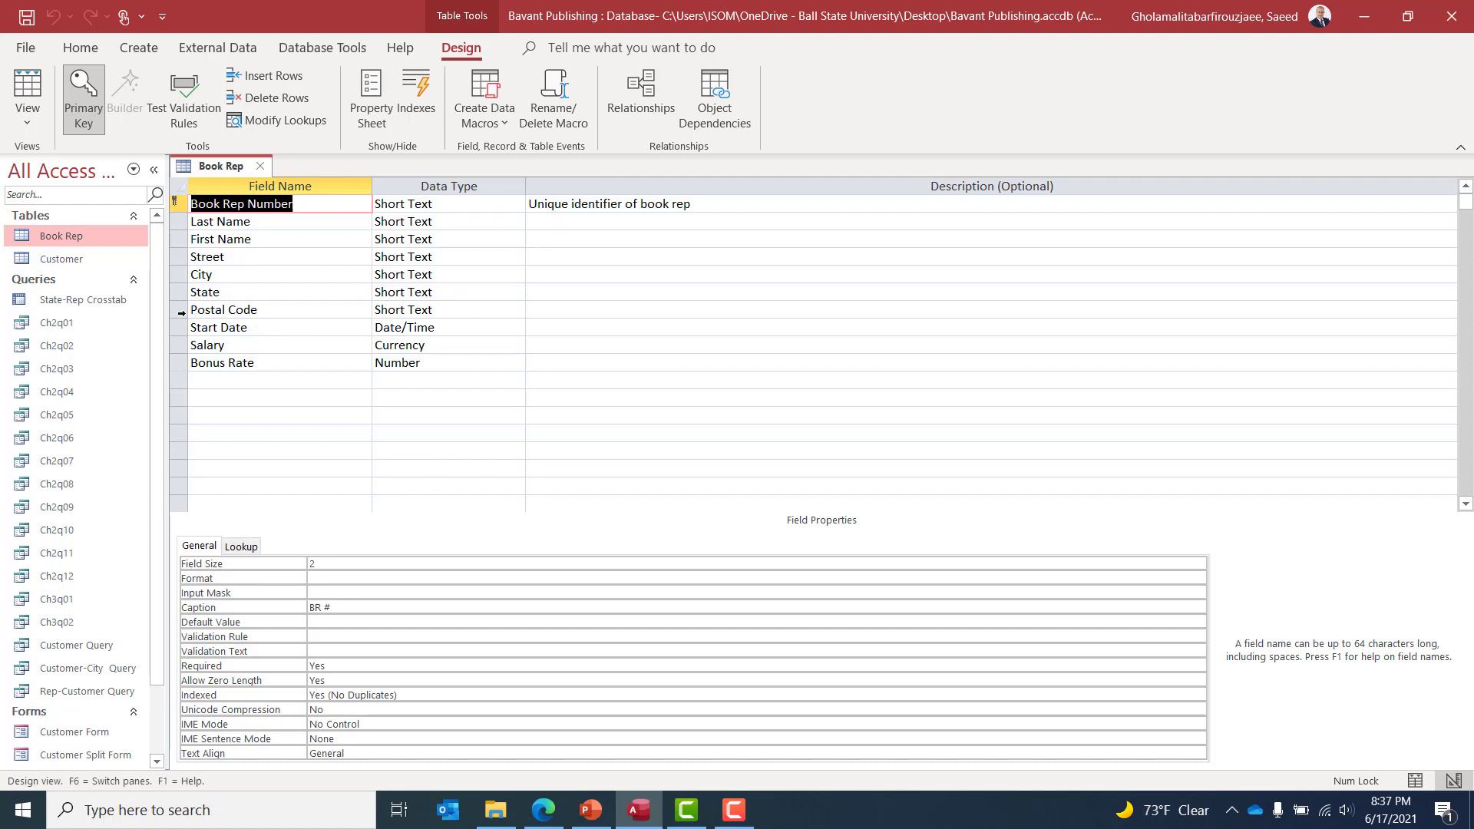
# Step: Insert a 'Phone number' row above Start Date, keeping the Short Text data type
pyautogui.click(181, 327)
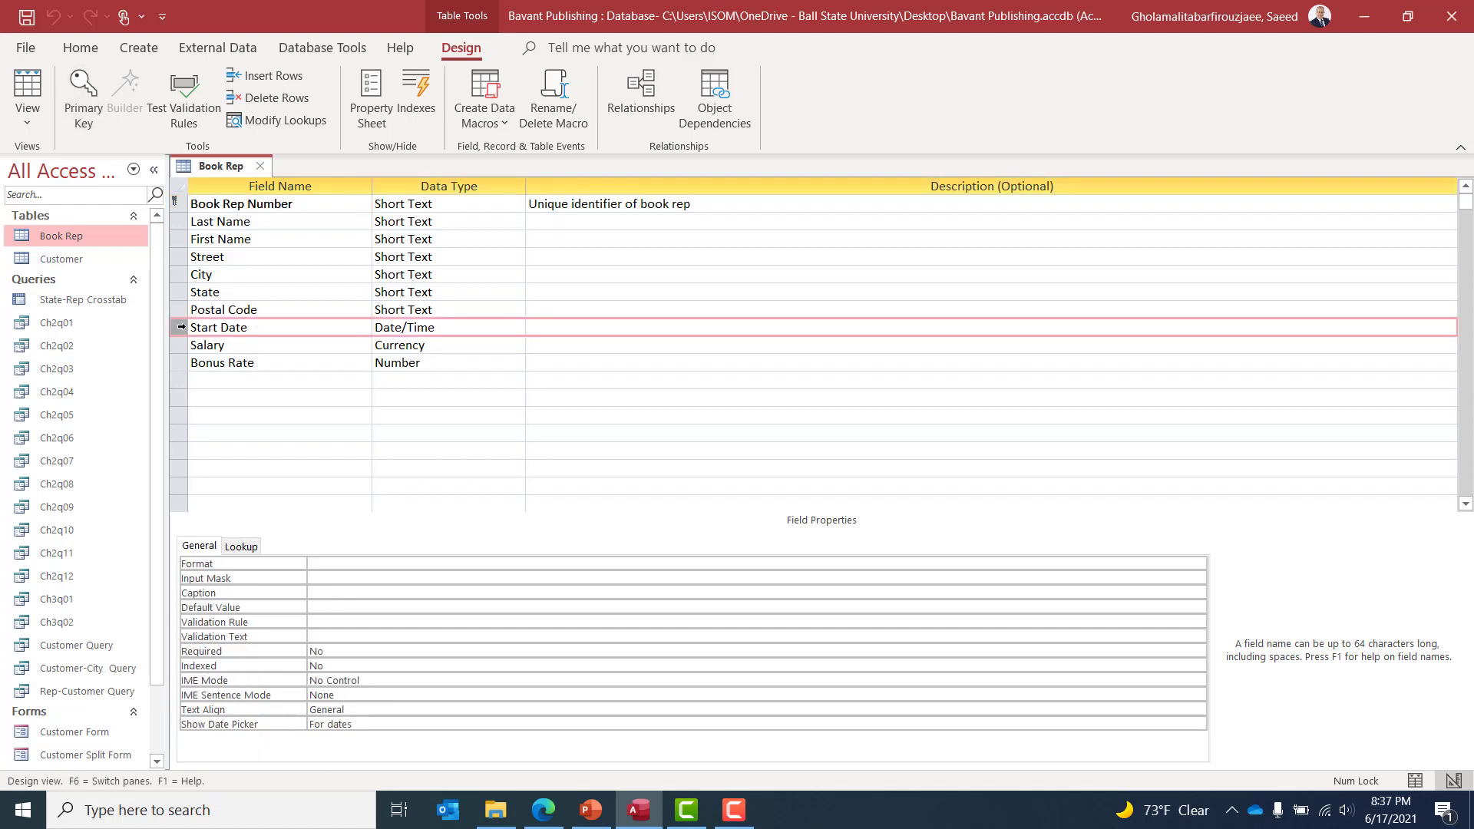
pyautogui.rightClick(181, 327)
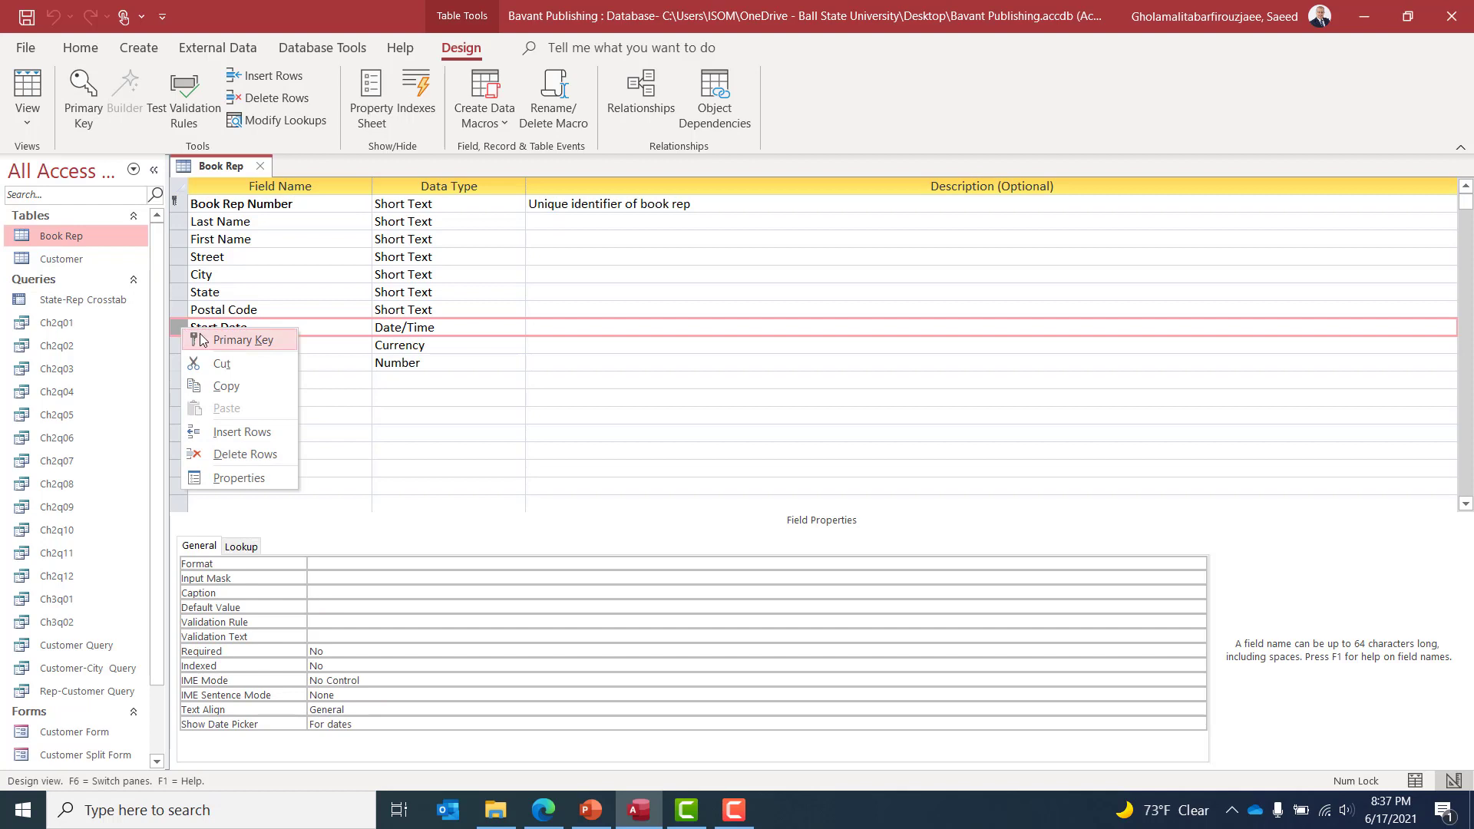
pyautogui.click(256, 433)
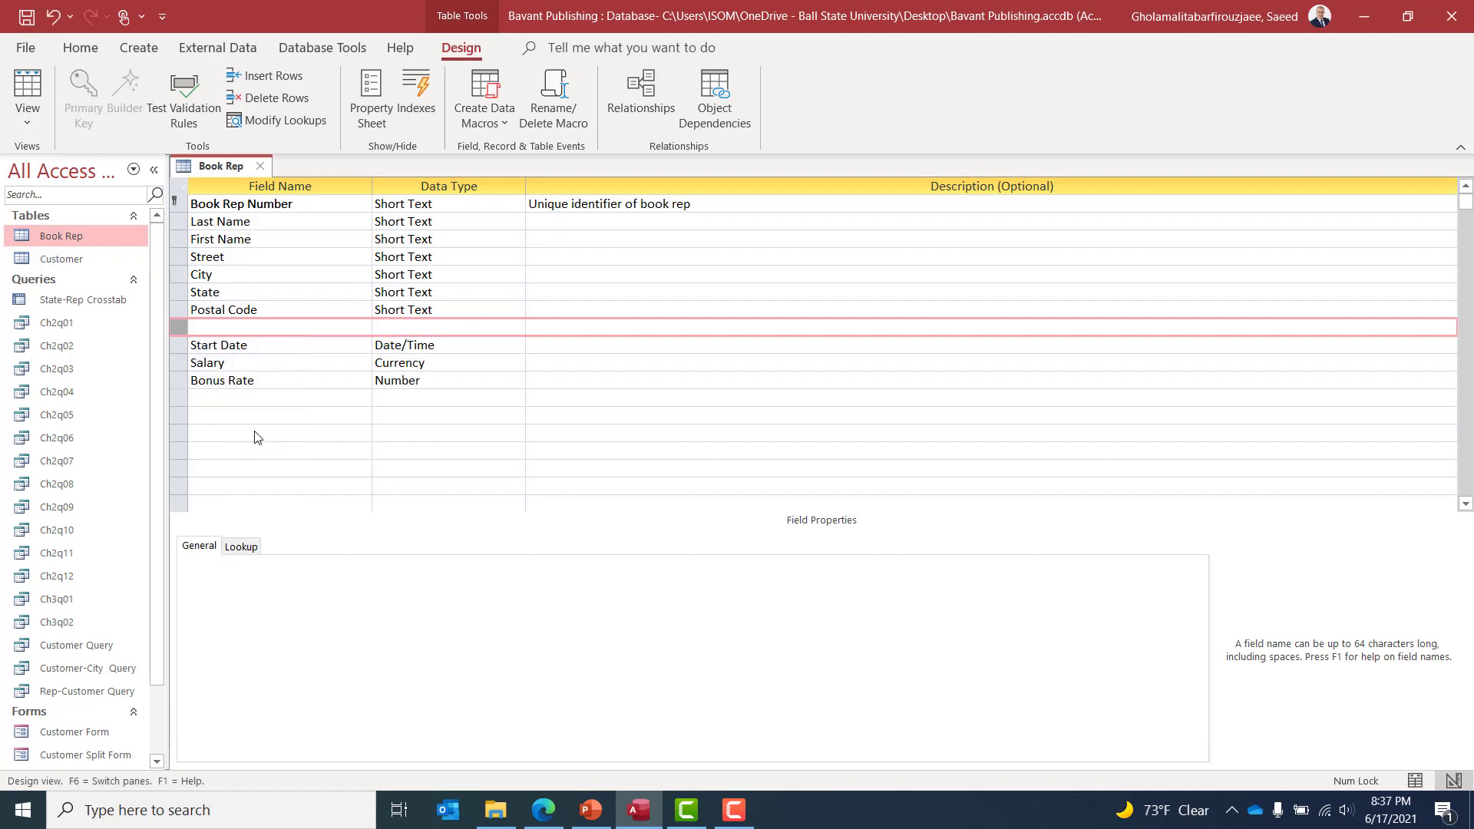
pyautogui.click(216, 334)
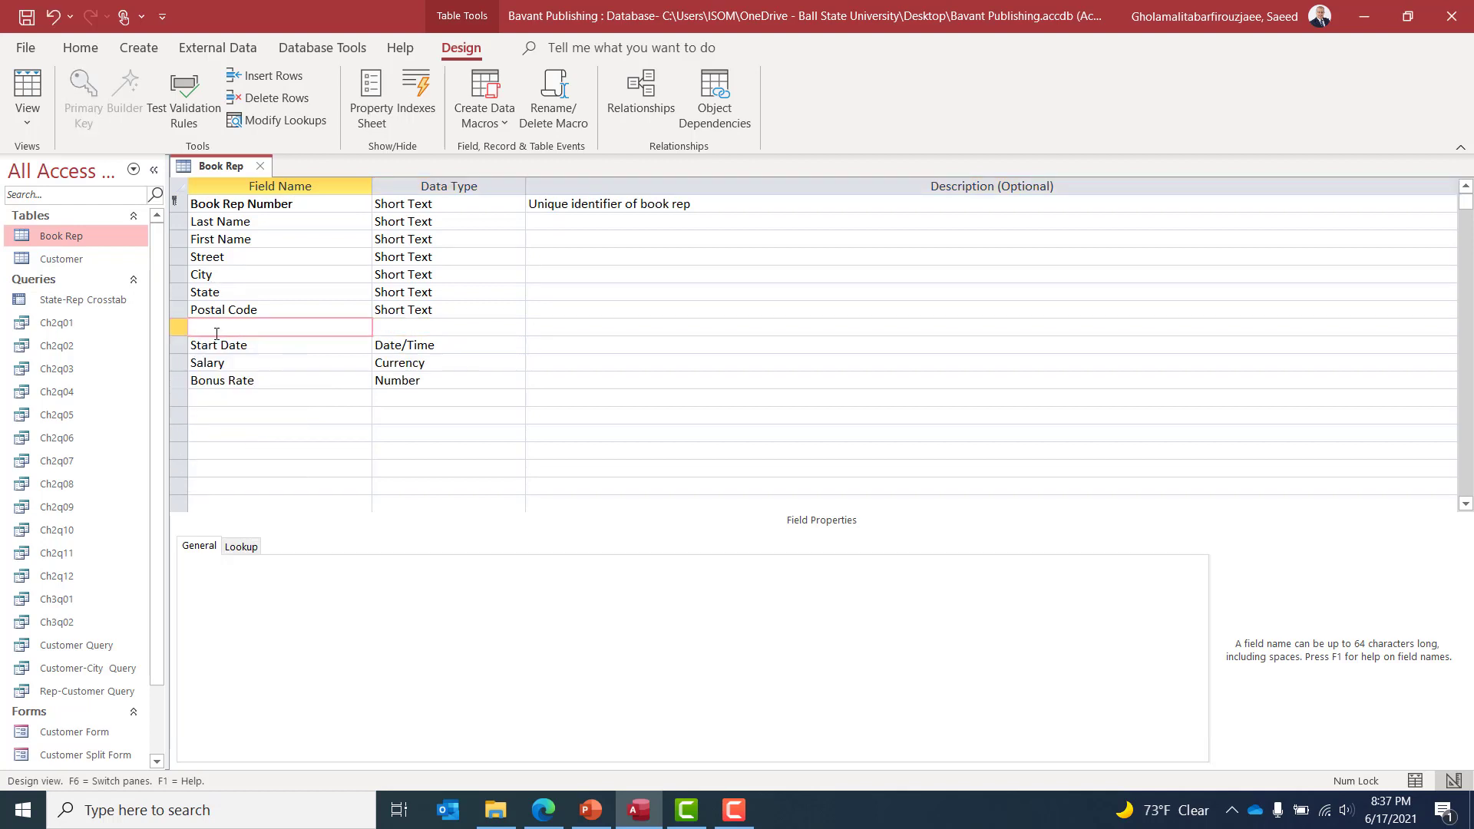
pyautogui.write('Phone number')
pyautogui.press('Tab')
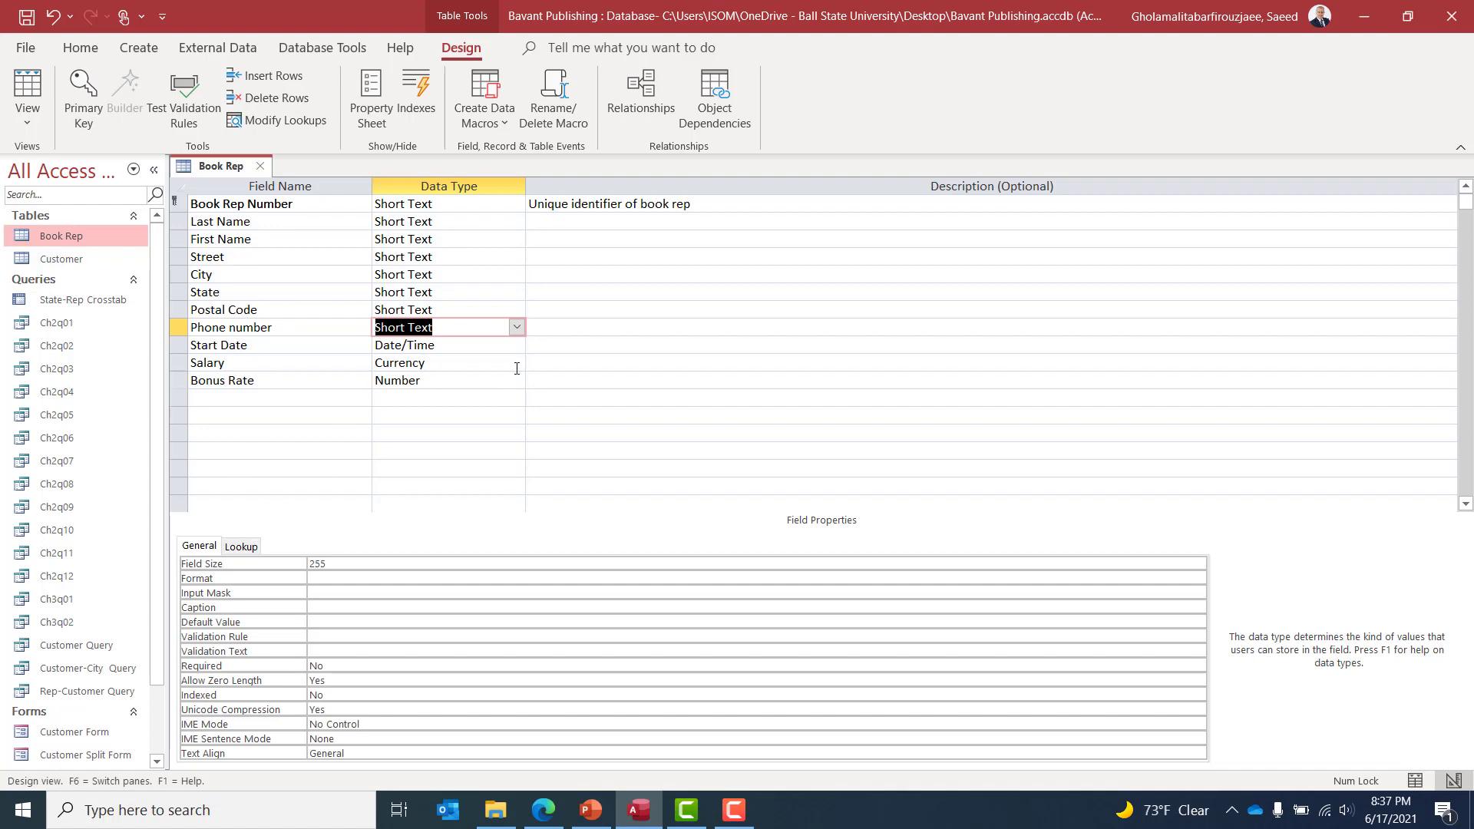
pyautogui.click(517, 328)
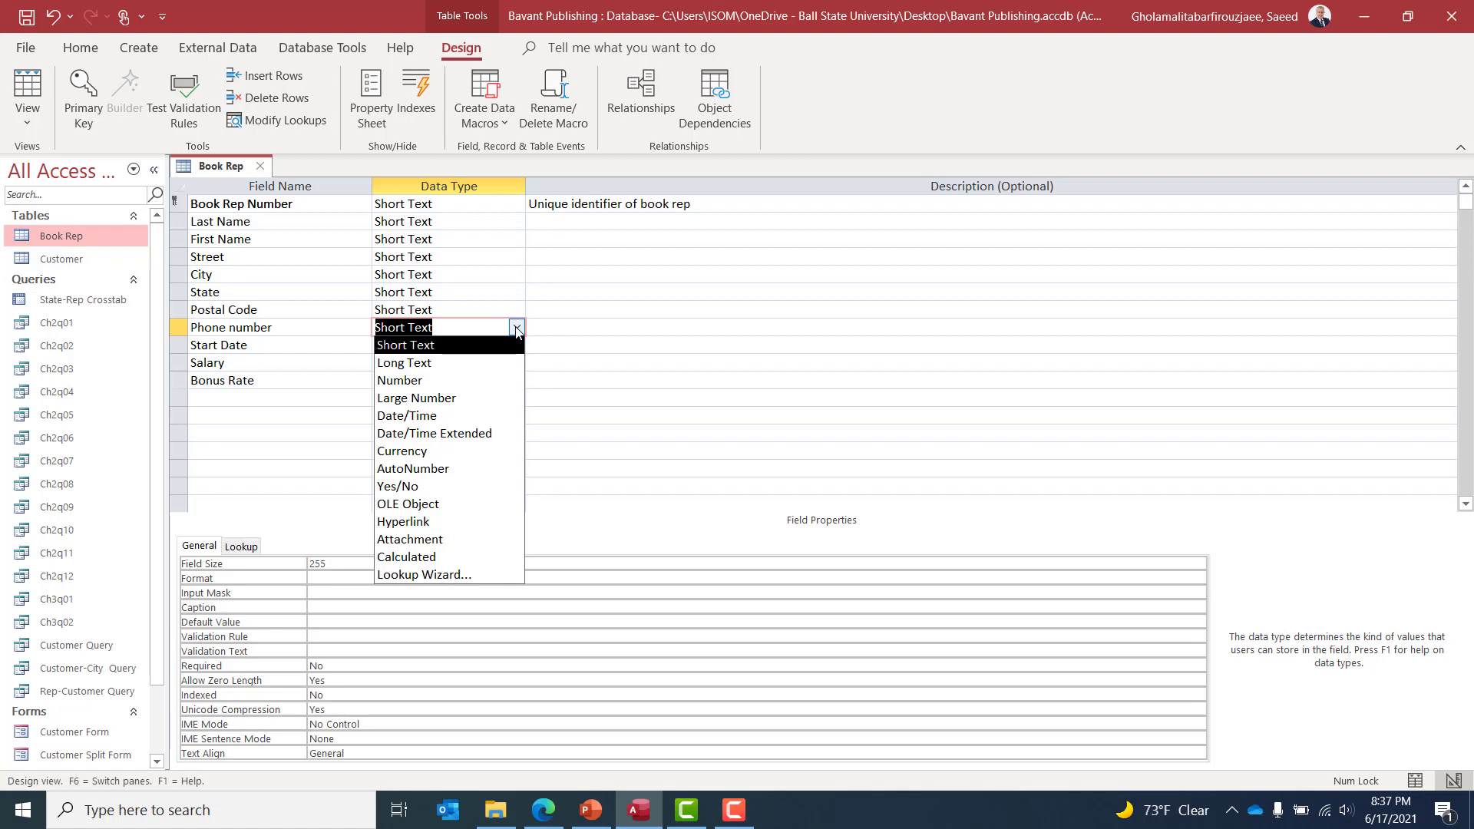
pyautogui.click(516, 328)
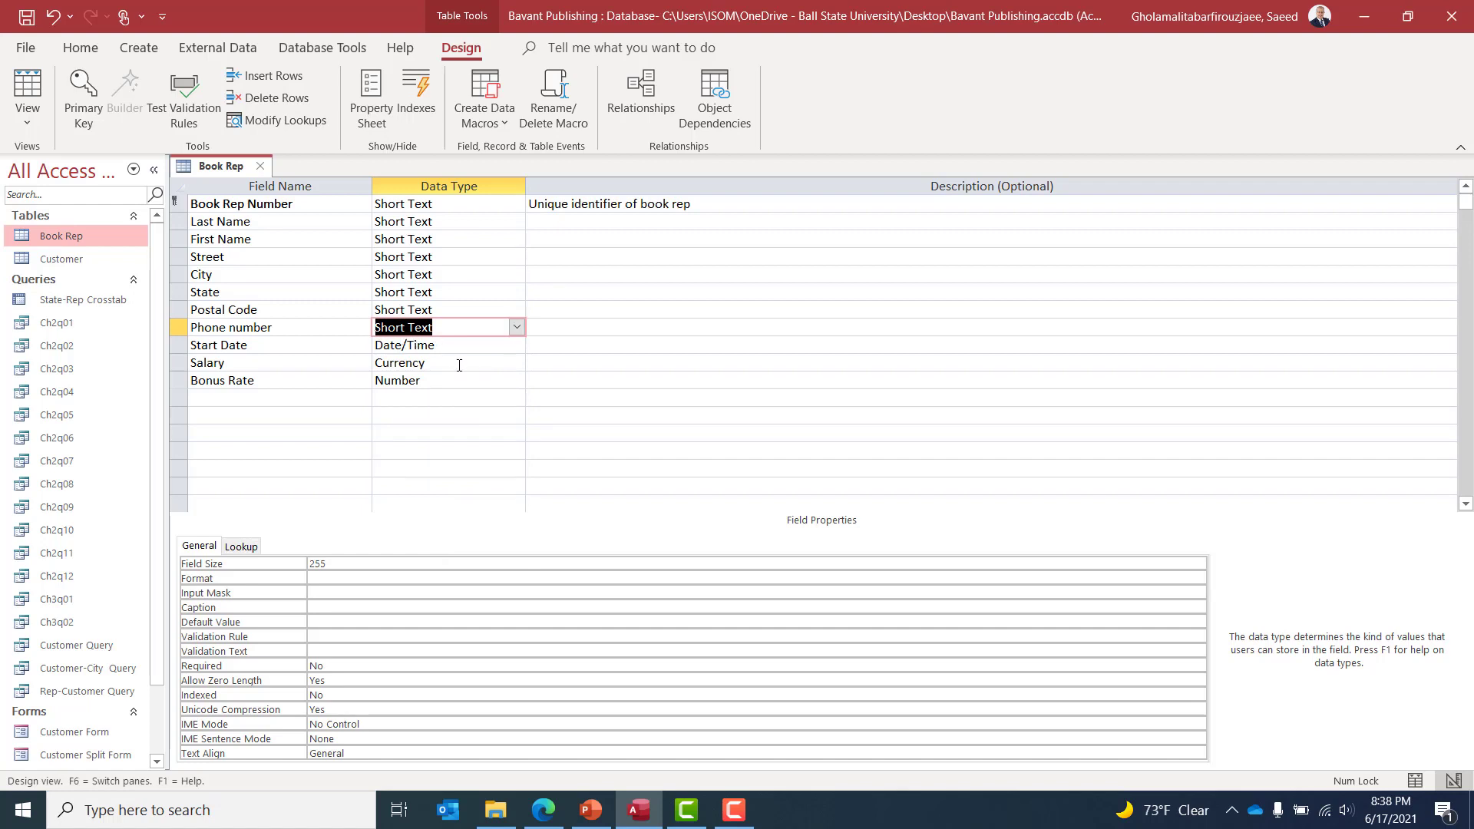
# Step: Launch the Input Mask builder for Phone number, saving the Book Rep table when prompted
pyautogui.click(321, 594)
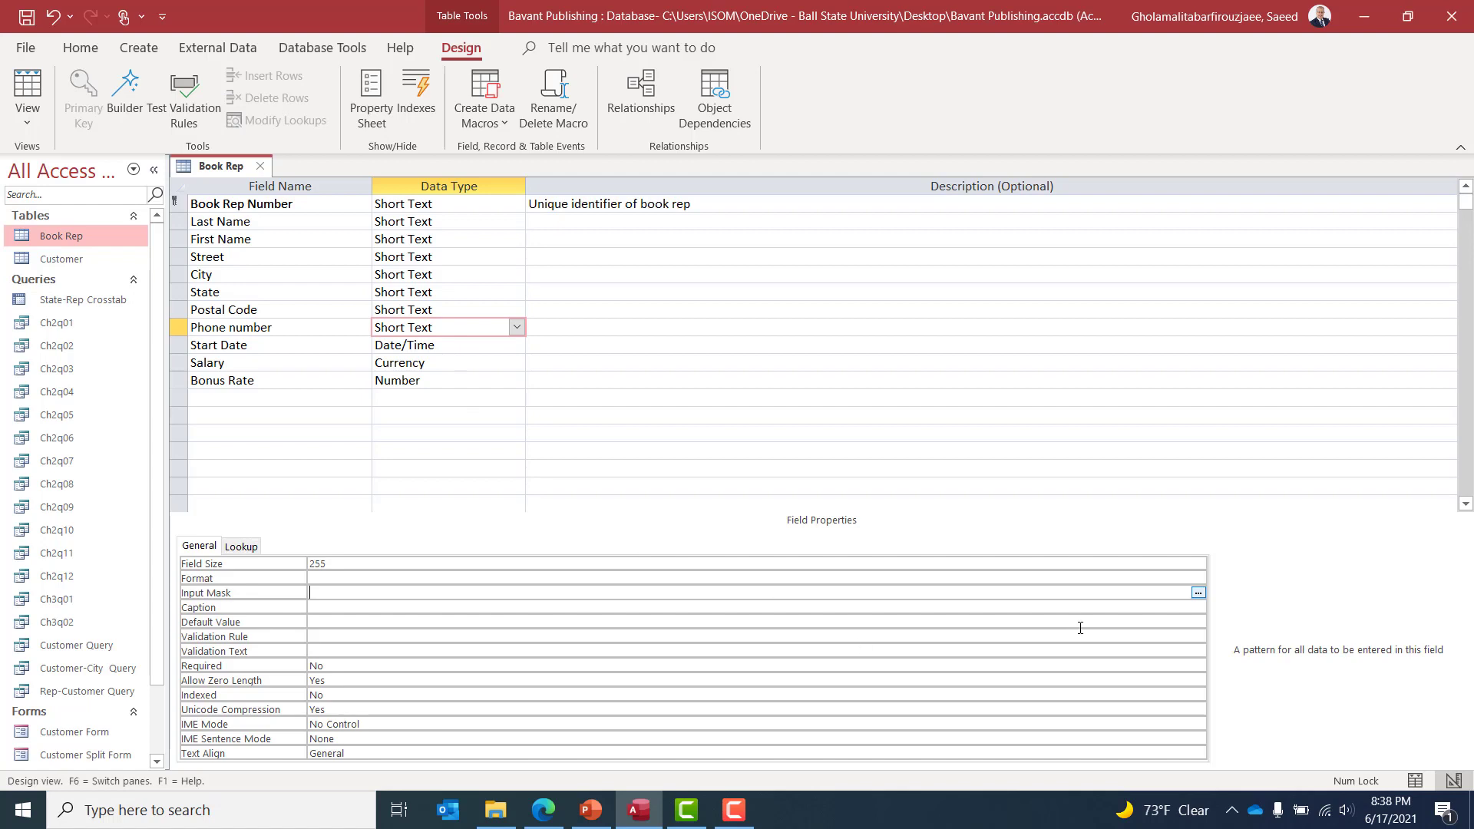
pyautogui.click(1196, 596)
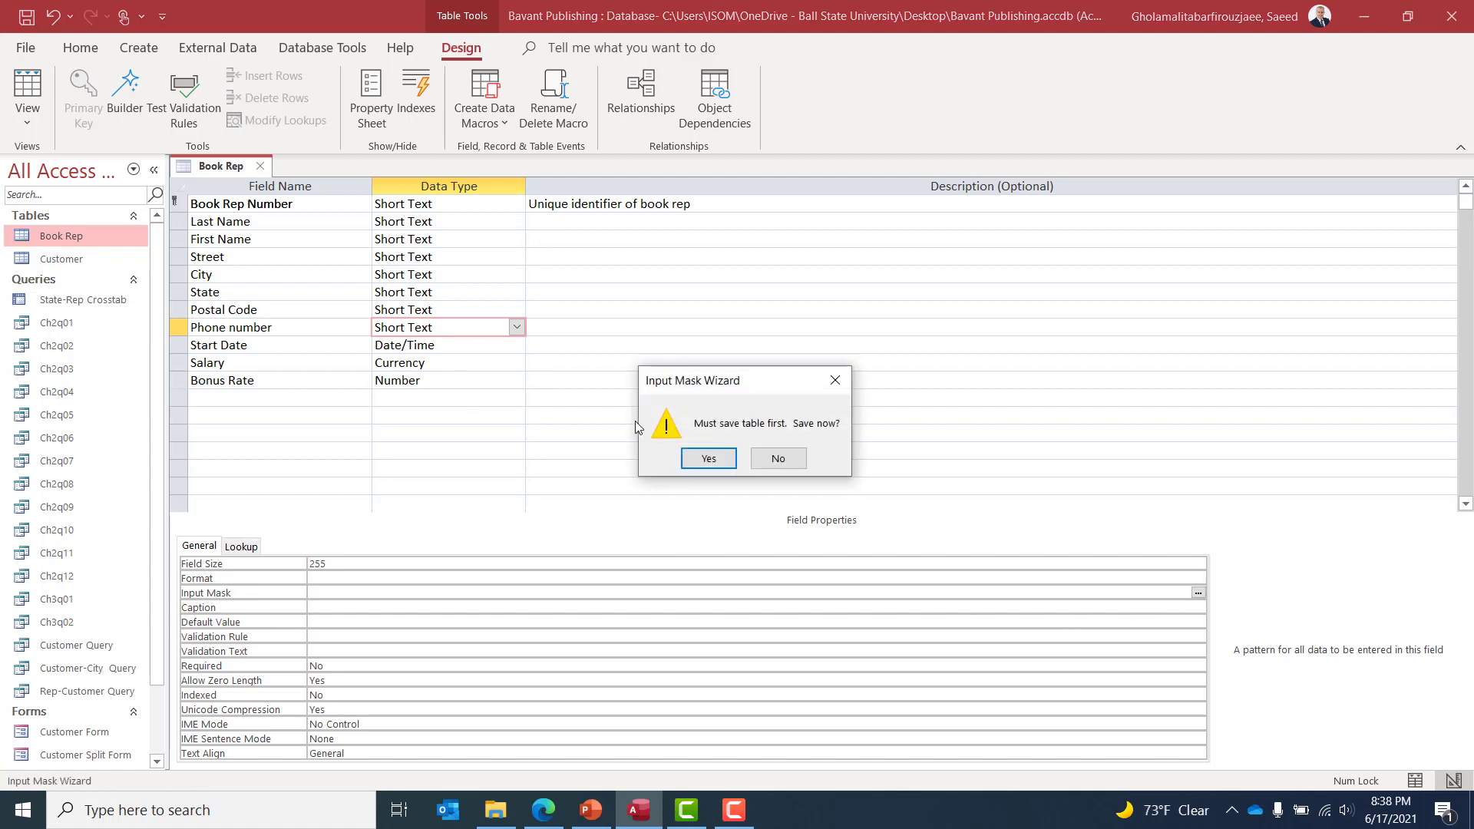
pyautogui.click(708, 459)
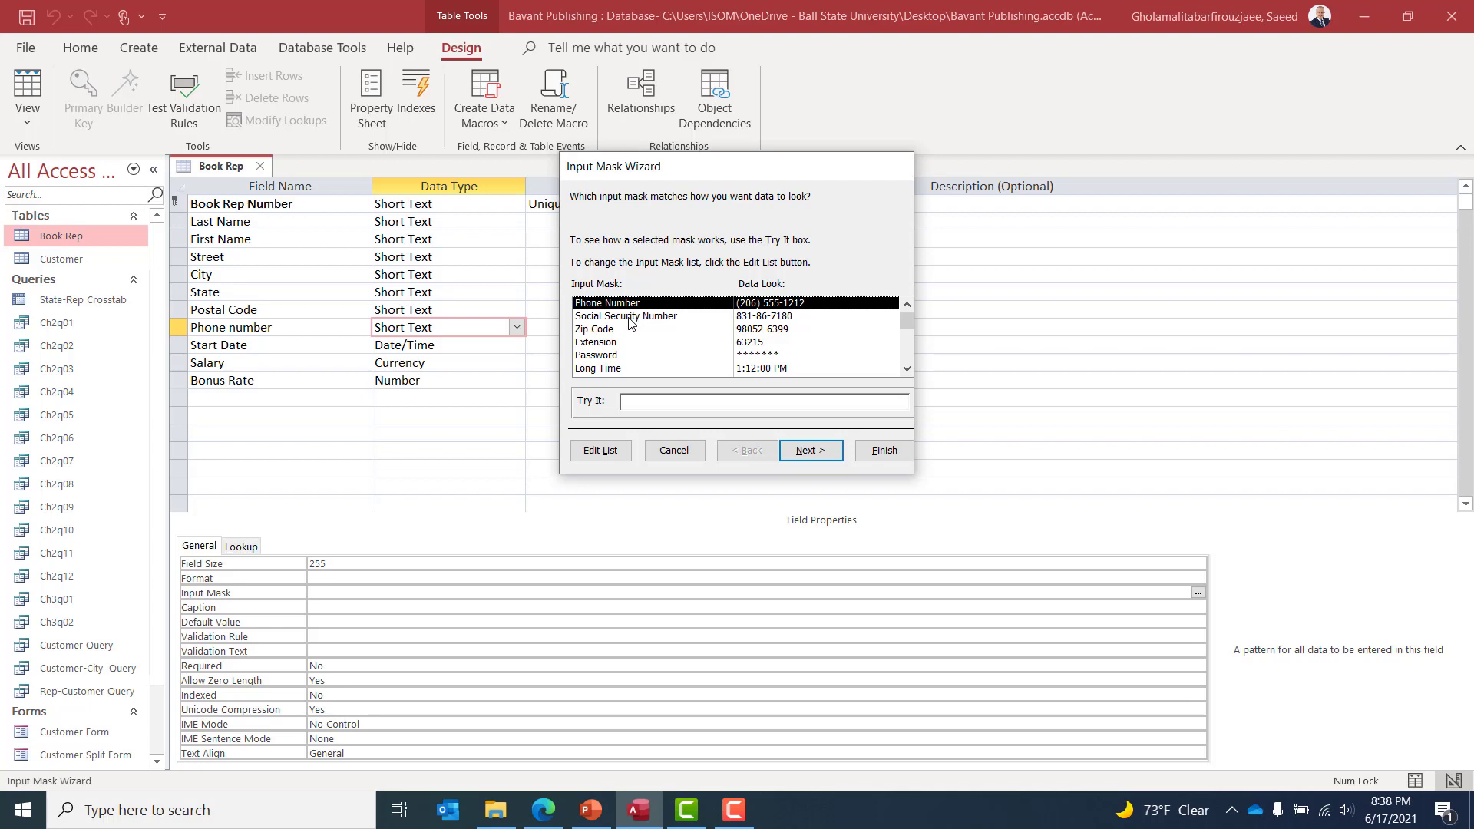
pyautogui.click(796, 451)
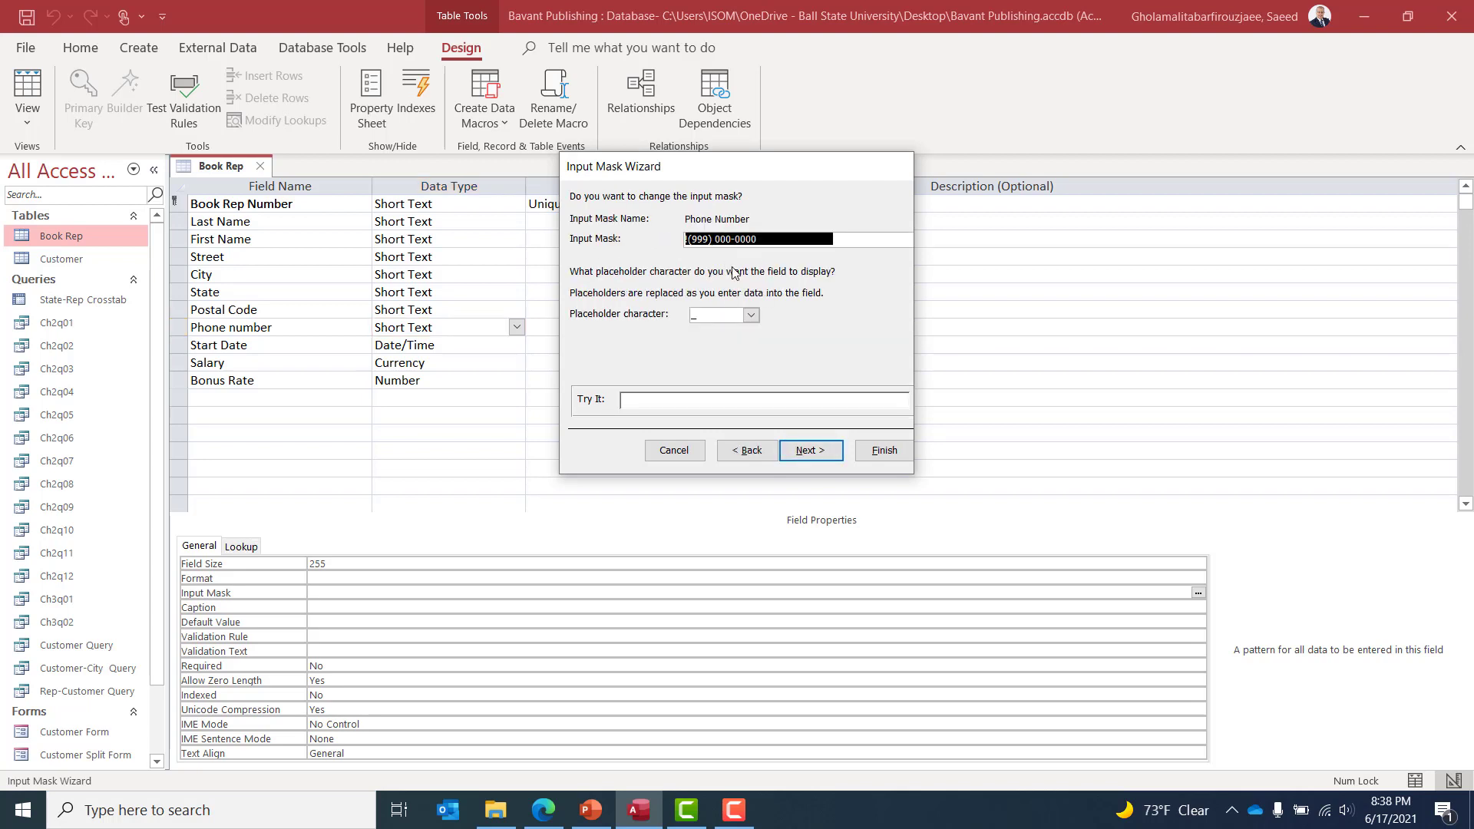
pyautogui.click(802, 453)
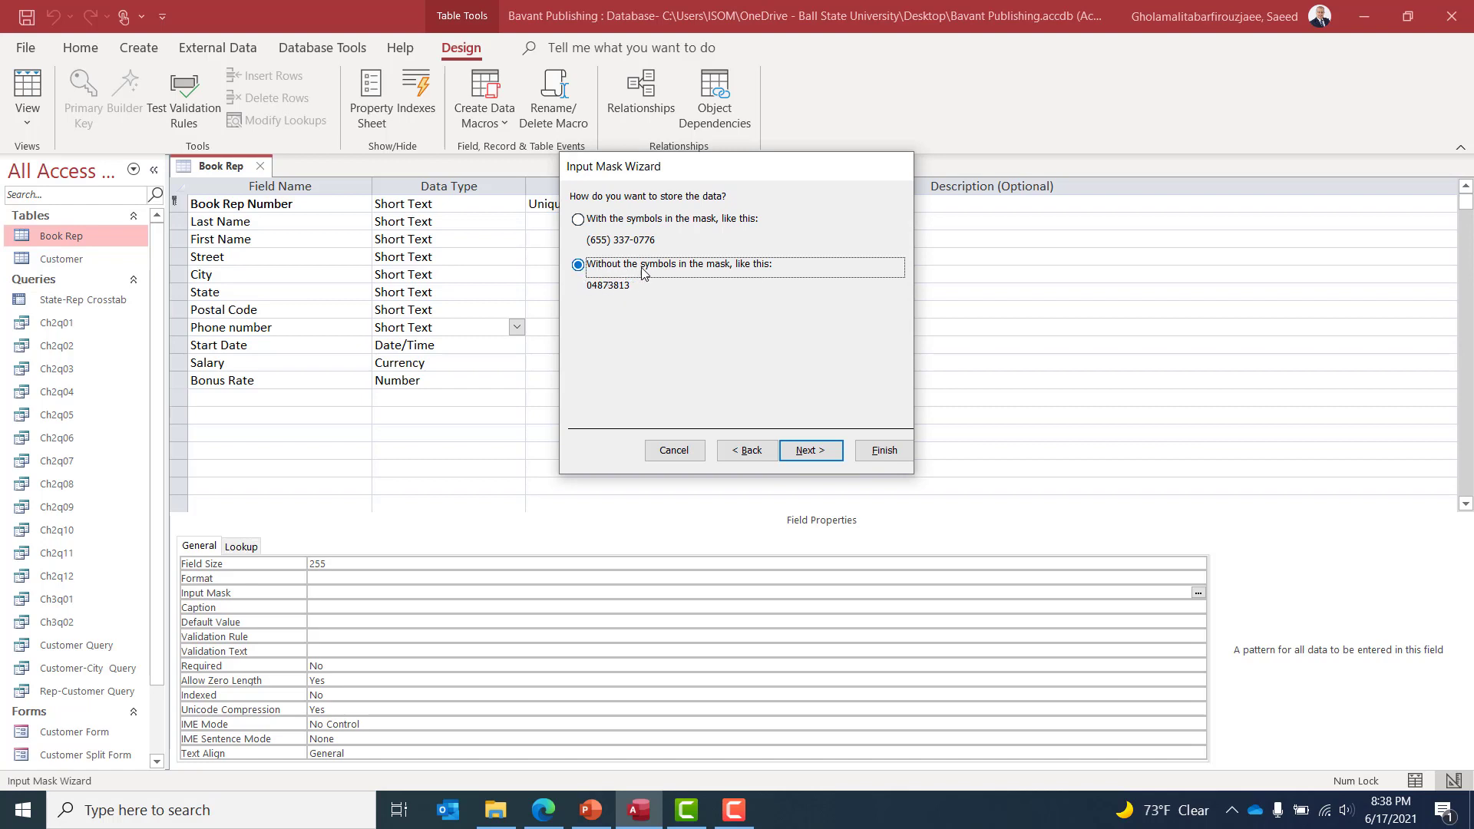
pyautogui.click(806, 453)
pyautogui.click(806, 450)
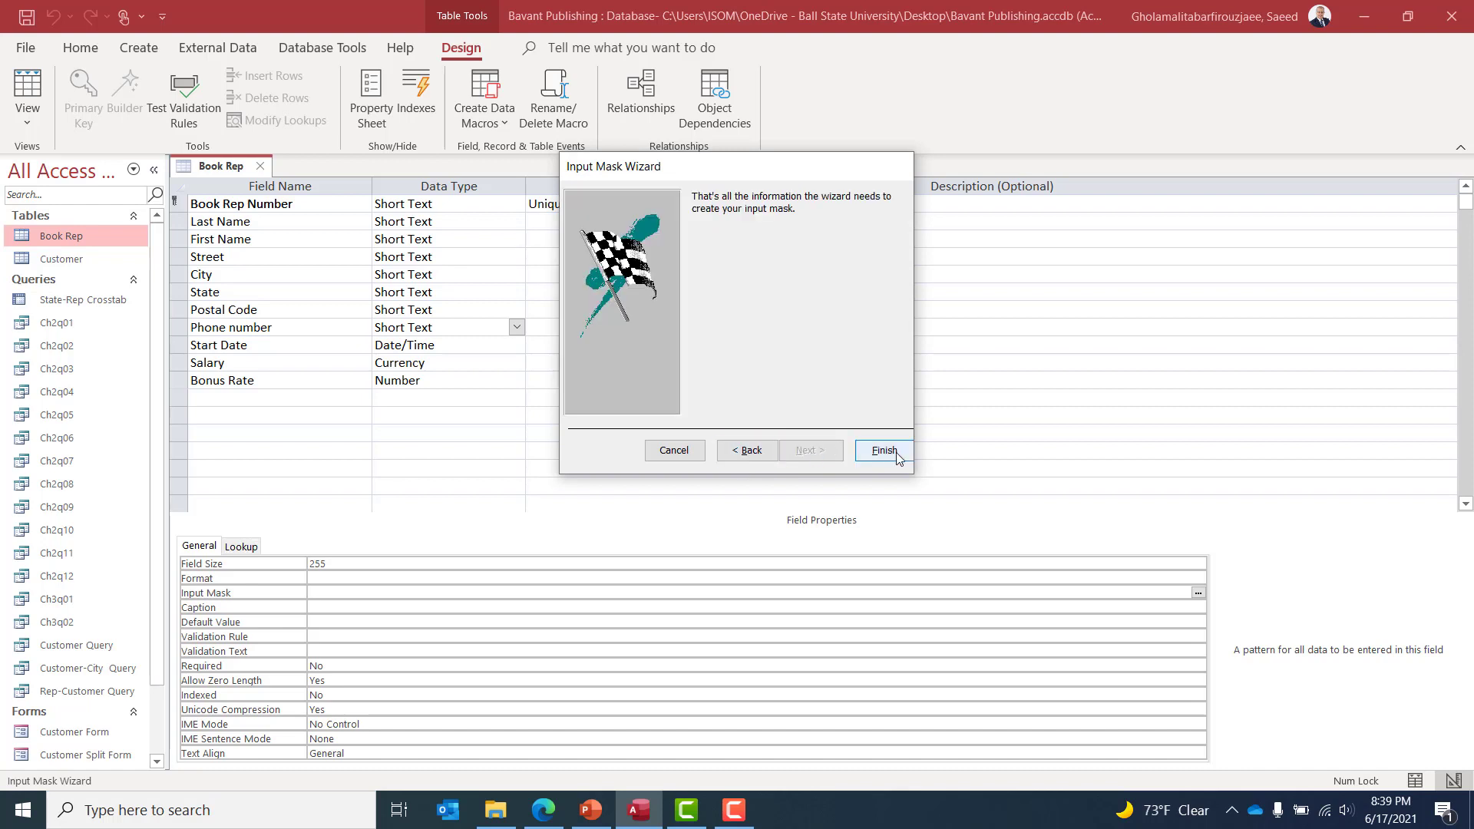
pyautogui.click(884, 451)
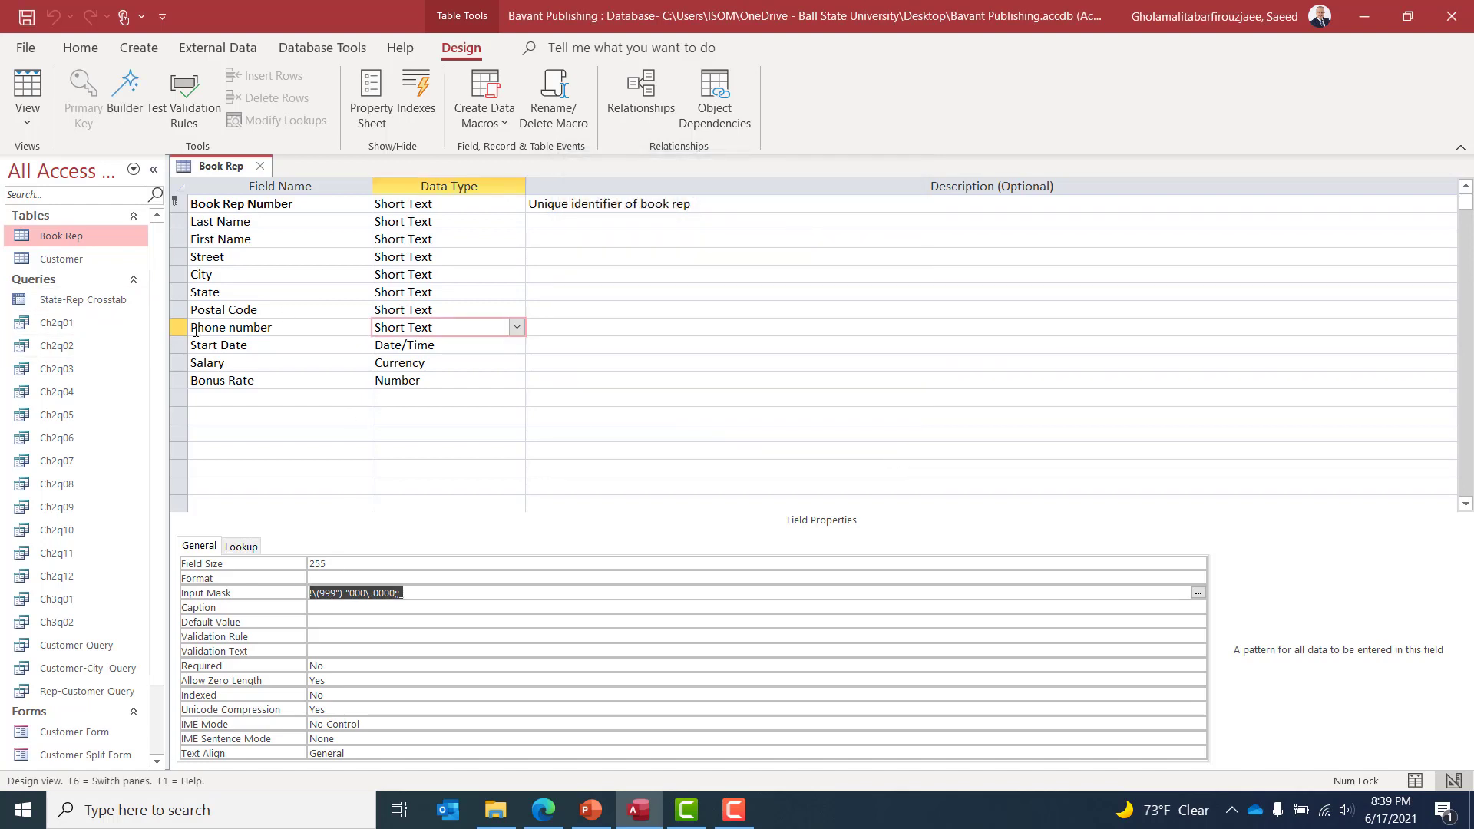
# Step: Add a 'Sales goals' field below Bonus Rate with the Yes/No data type
pyautogui.click(214, 398)
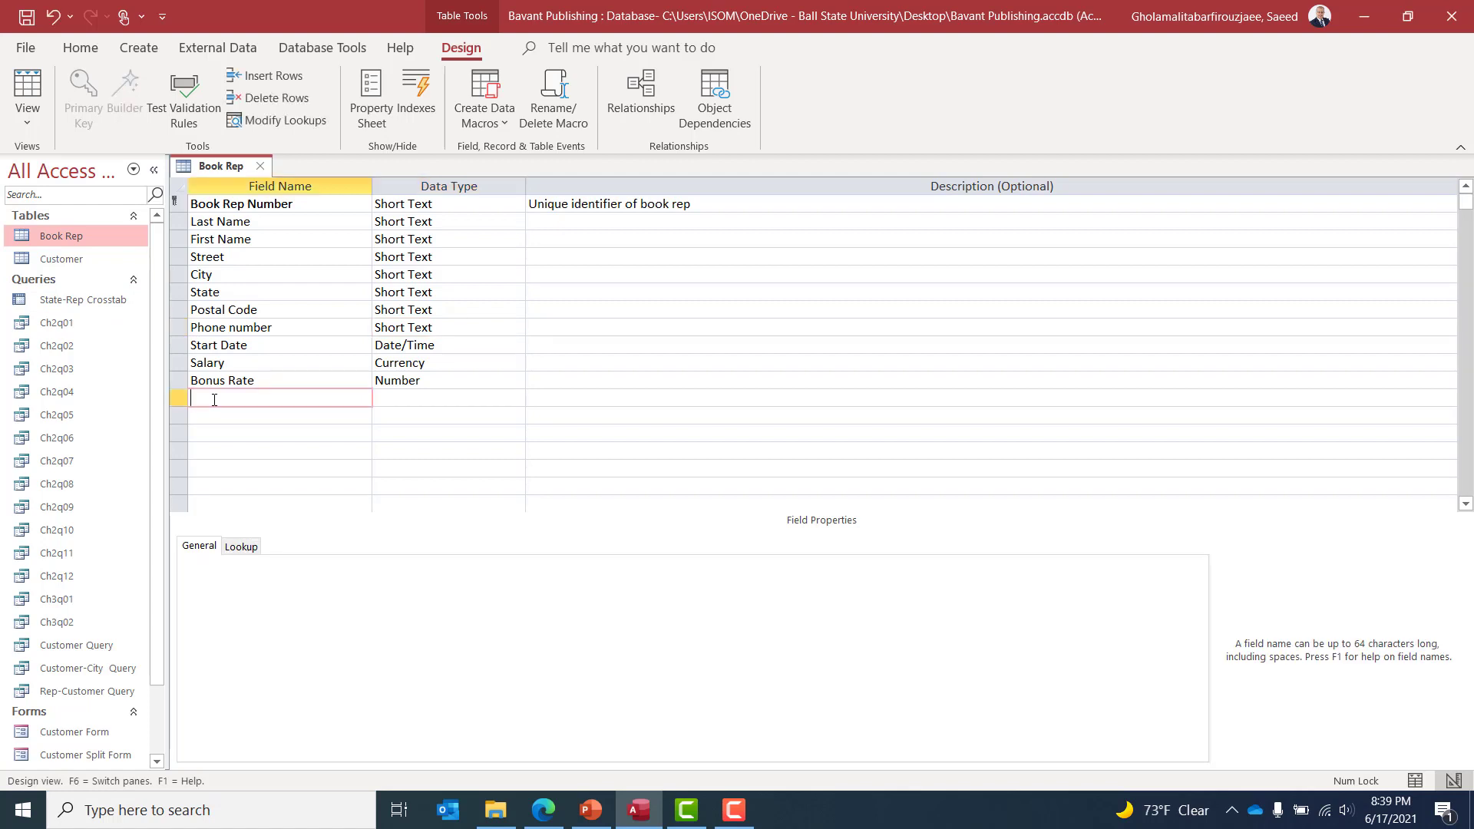
pyautogui.write('Sales goals')
pyautogui.press('Tab')
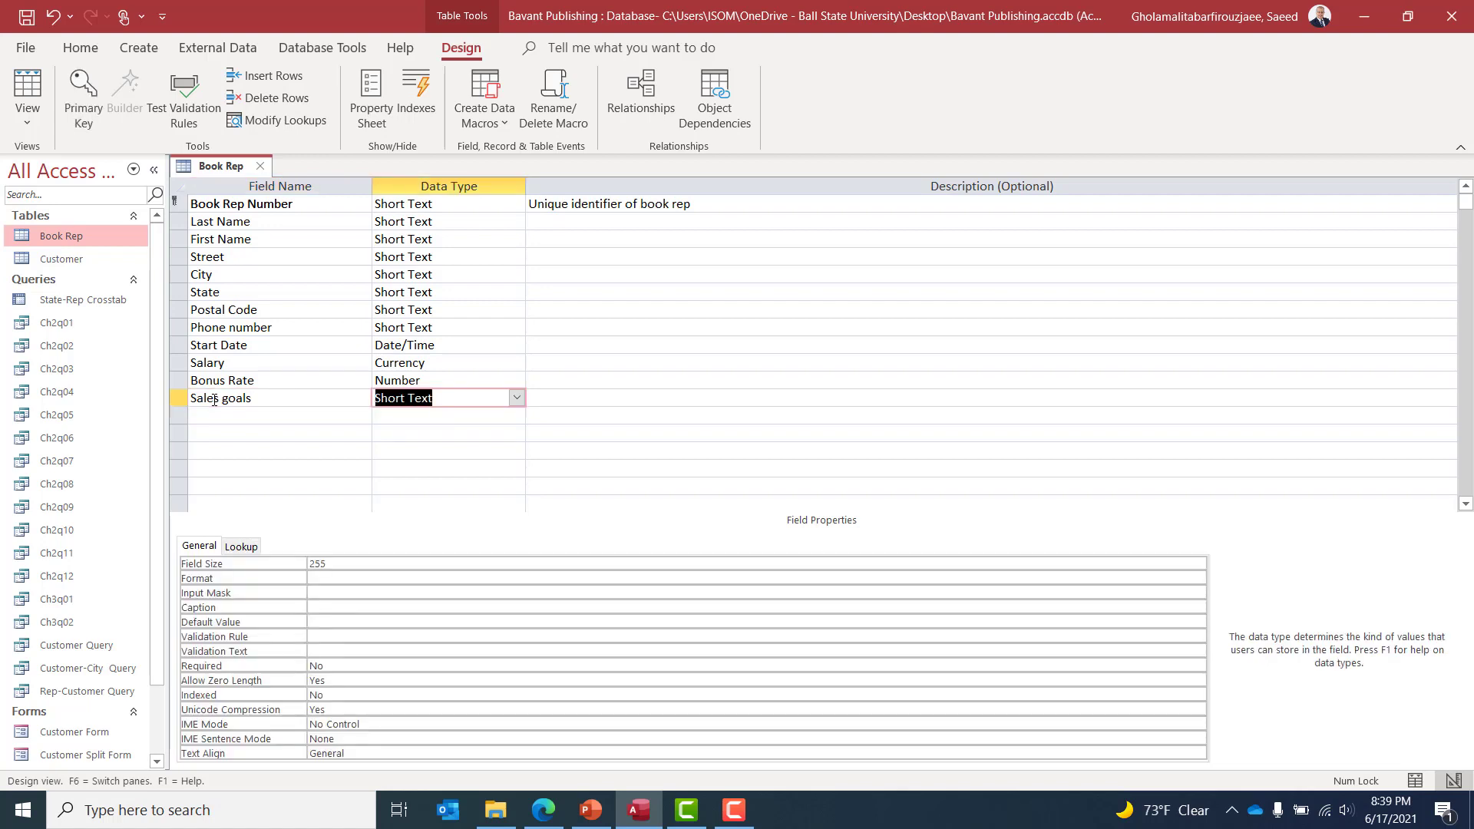
pyautogui.click(516, 398)
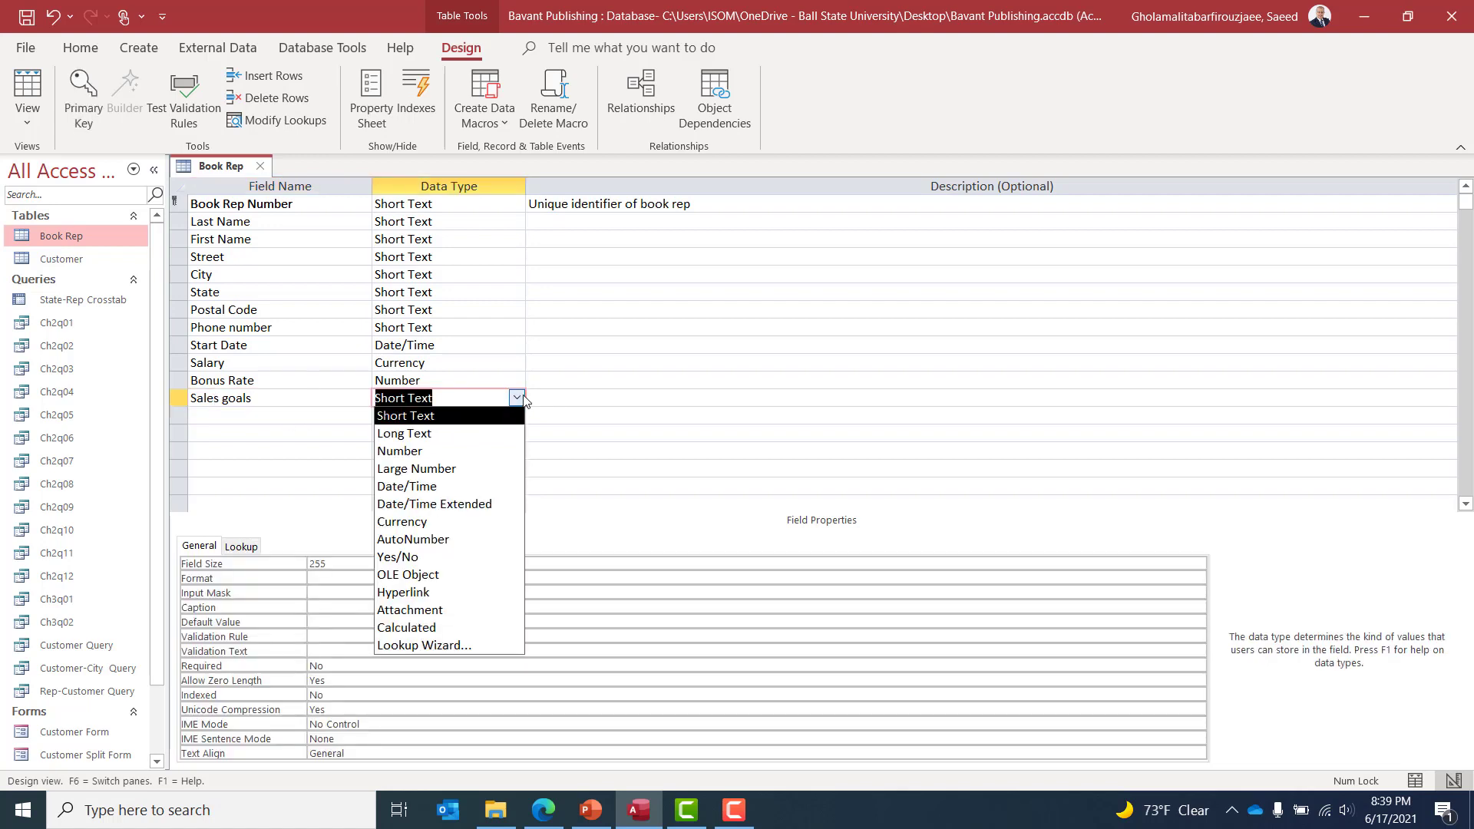
pyautogui.click(436, 558)
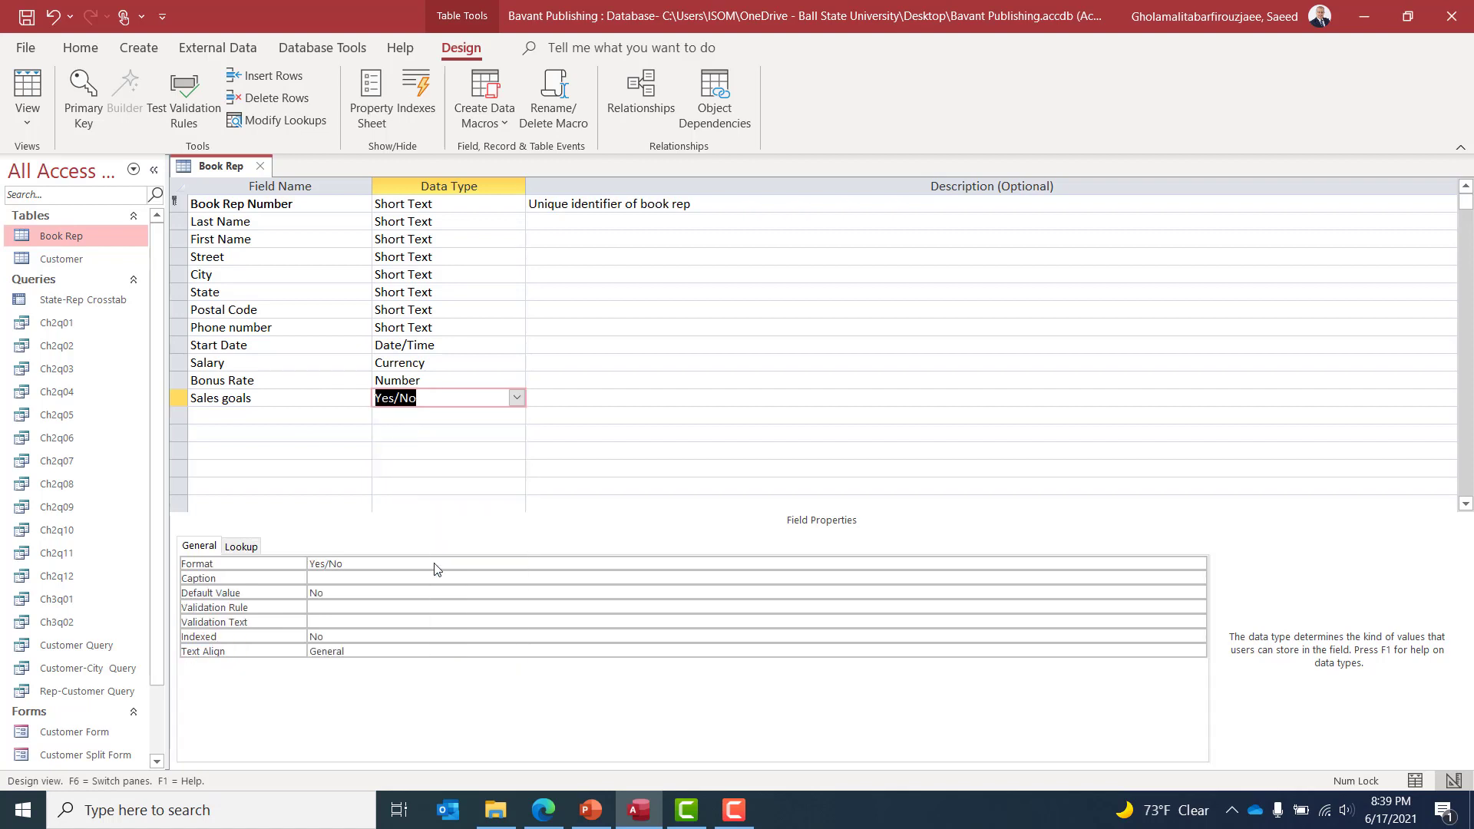
# Step: Add a 'Comments' field with the Long Text data type
pyautogui.click(253, 418)
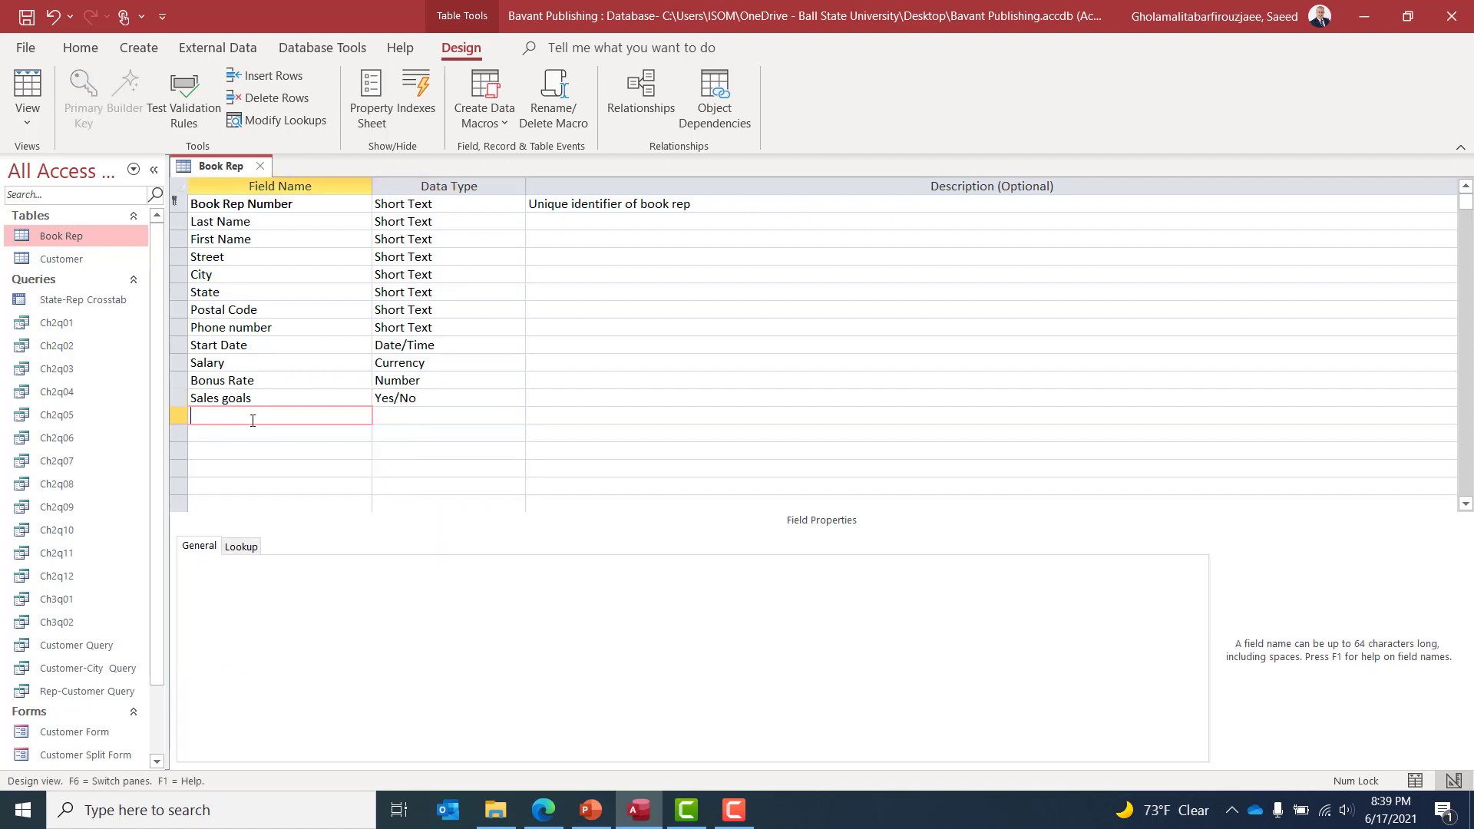
pyautogui.write('Comments')
pyautogui.press('Tab')
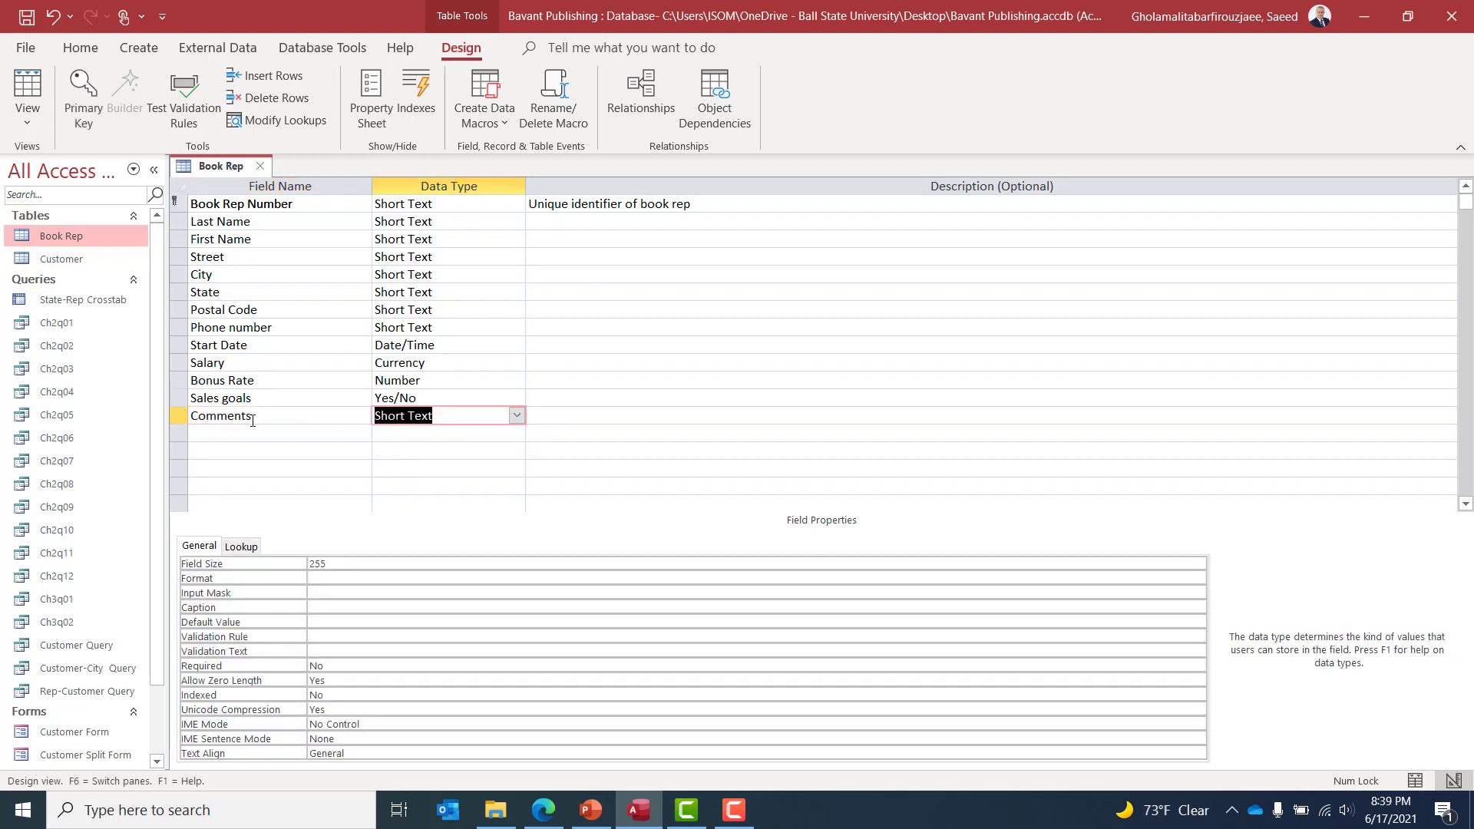
pyautogui.click(517, 420)
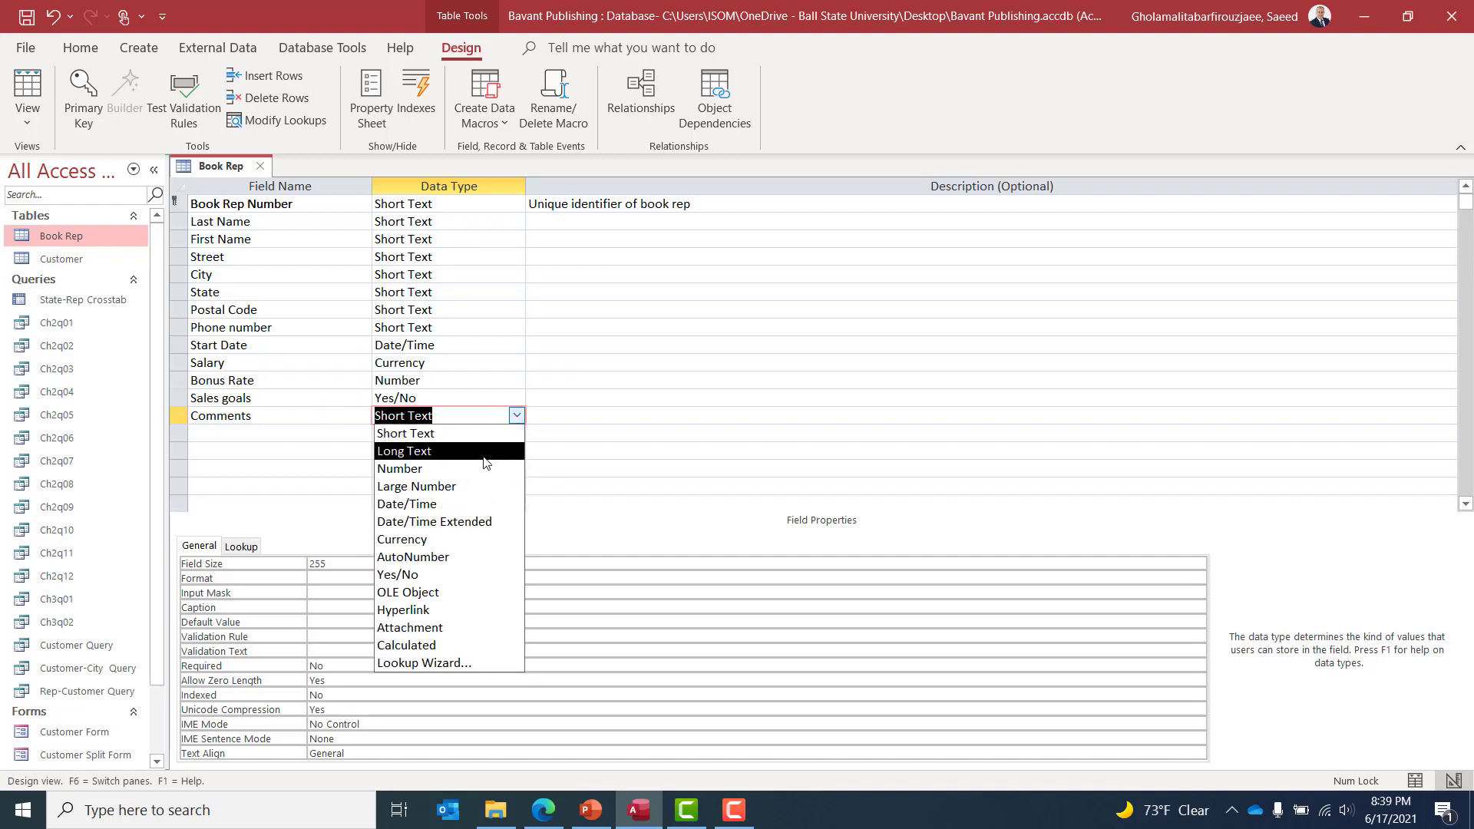
pyautogui.click(485, 453)
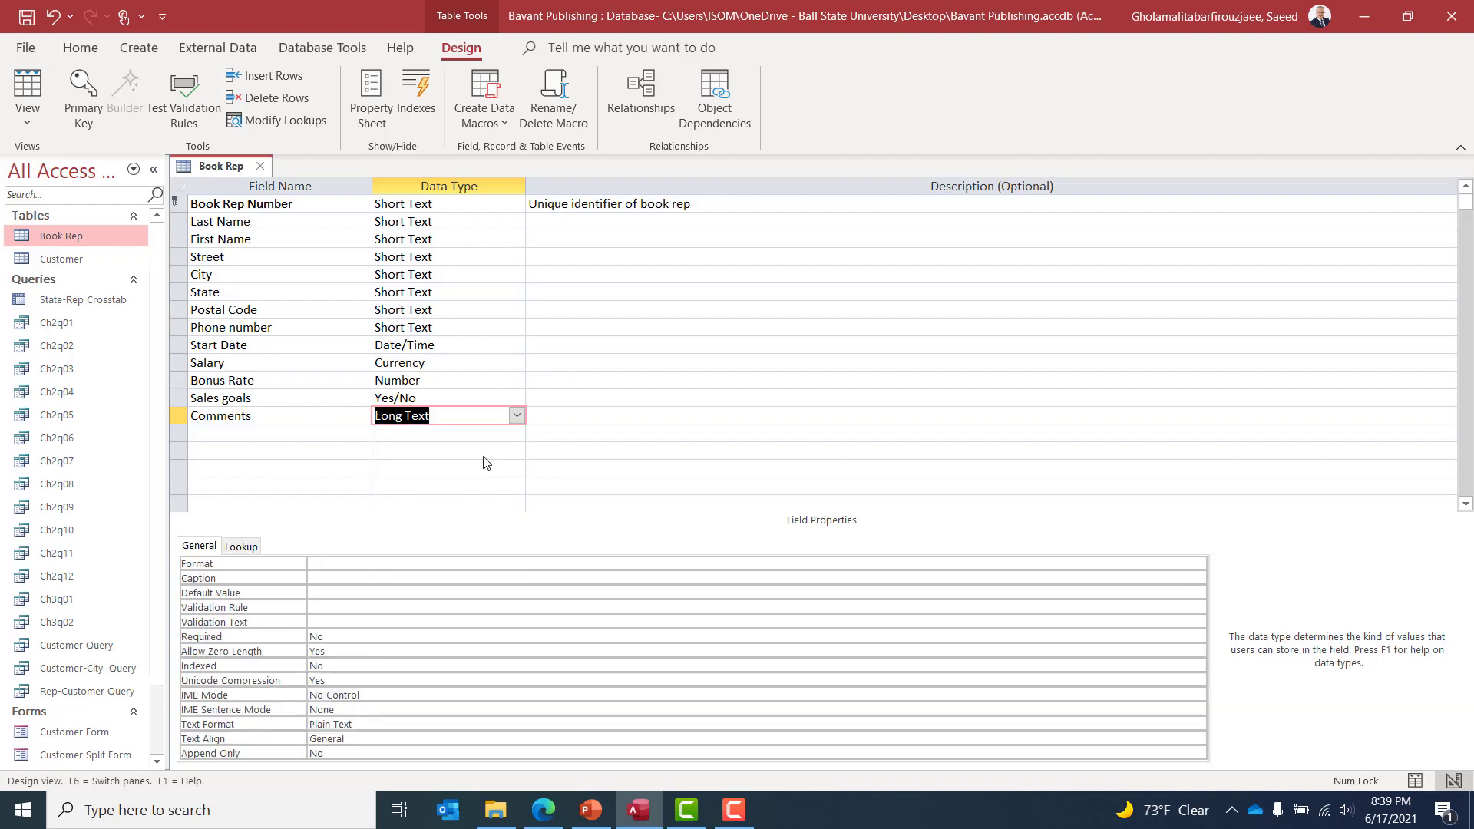
# Step: Add a 'Picture' field below Comments and bring up its data type choices
pyautogui.click(235, 439)
pyautogui.write('Picture')
pyautogui.press('Tab')
pyautogui.click(517, 435)
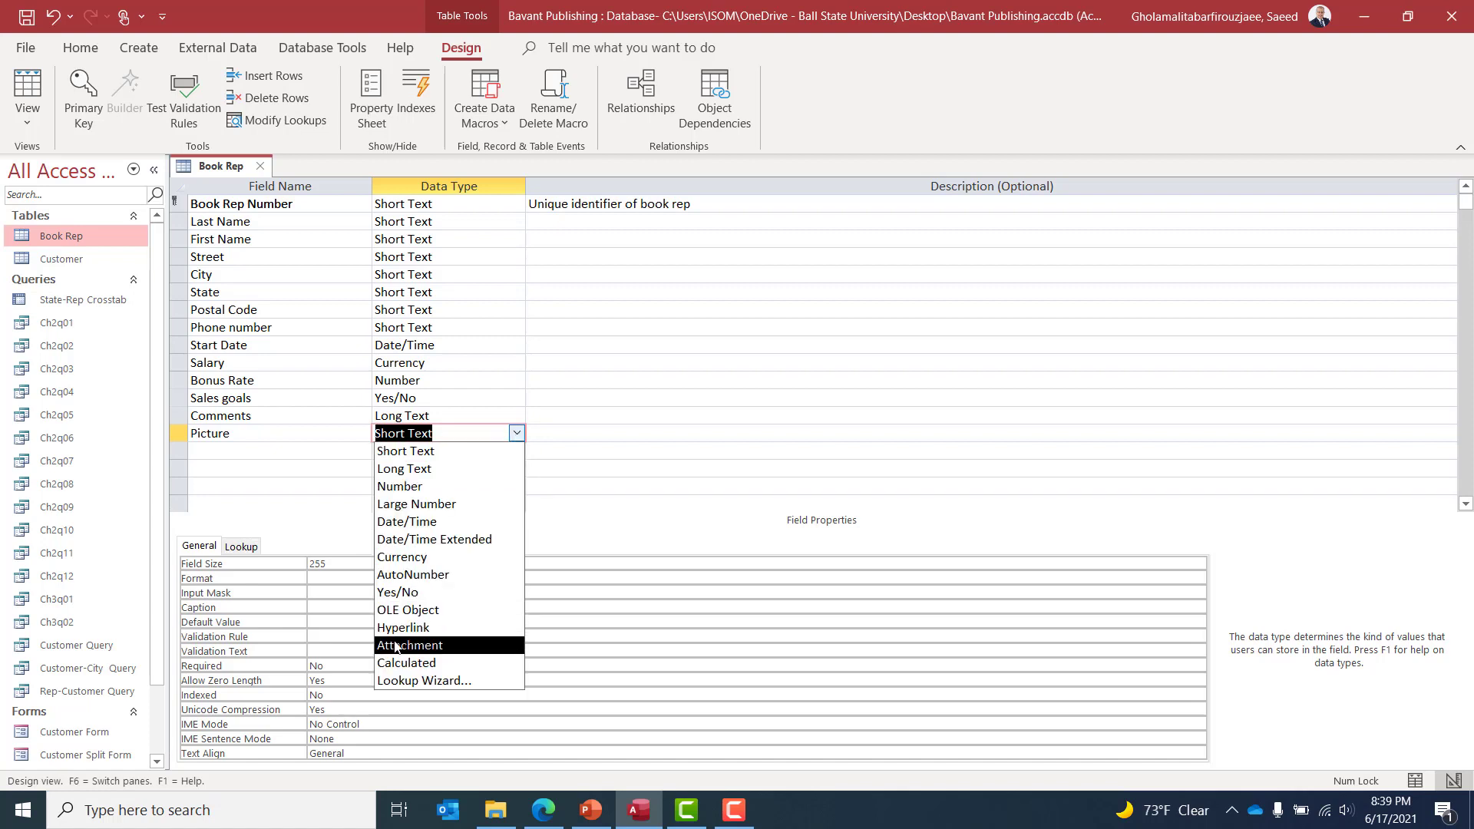
# Step: Set Picture to OLE Object, add 'Customer notes' as an Attachment field, and save the design
pyautogui.click(415, 612)
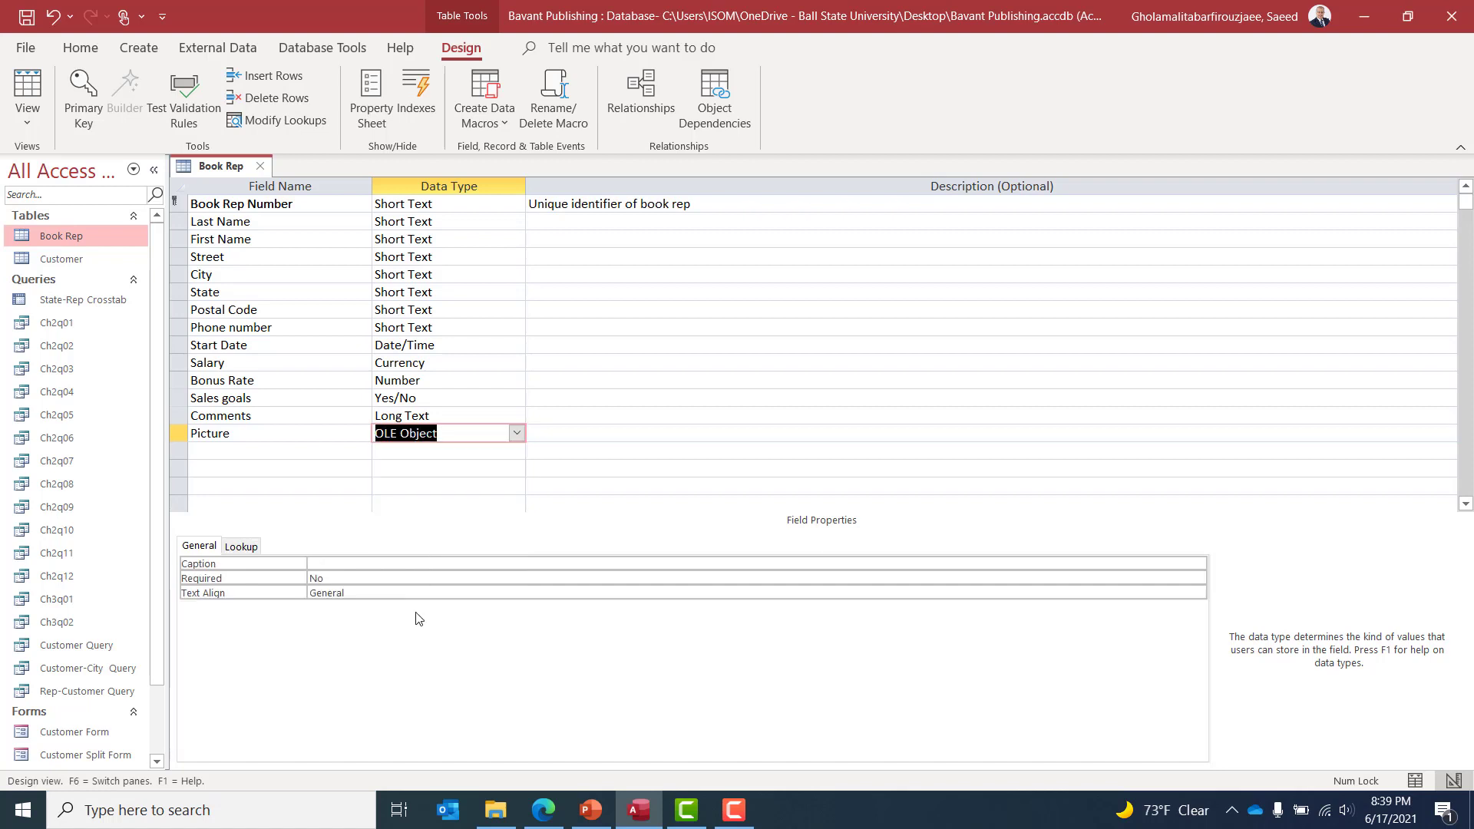
pyautogui.click(212, 448)
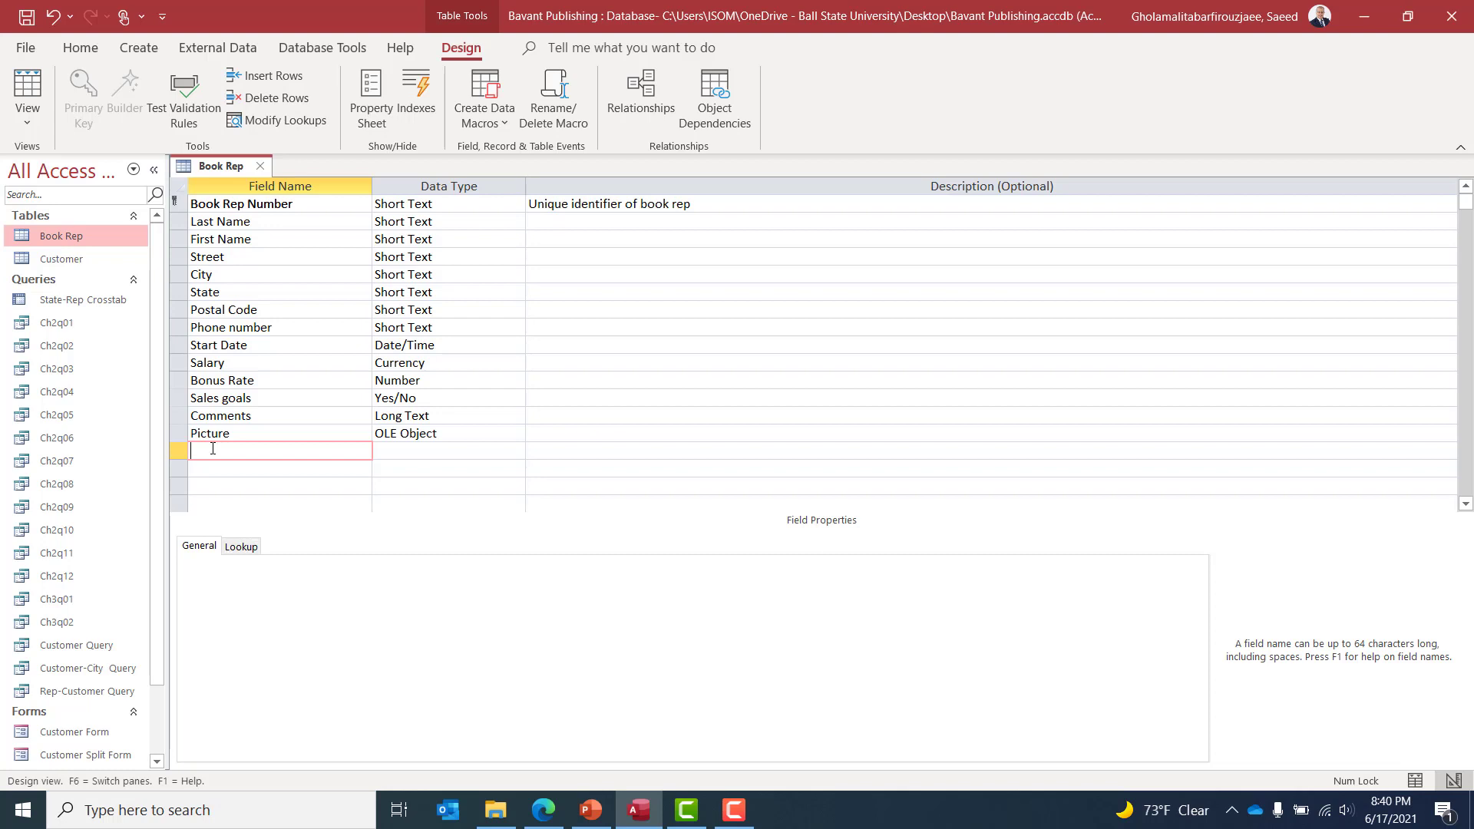
pyautogui.write('Customer notes')
pyautogui.press('Tab')
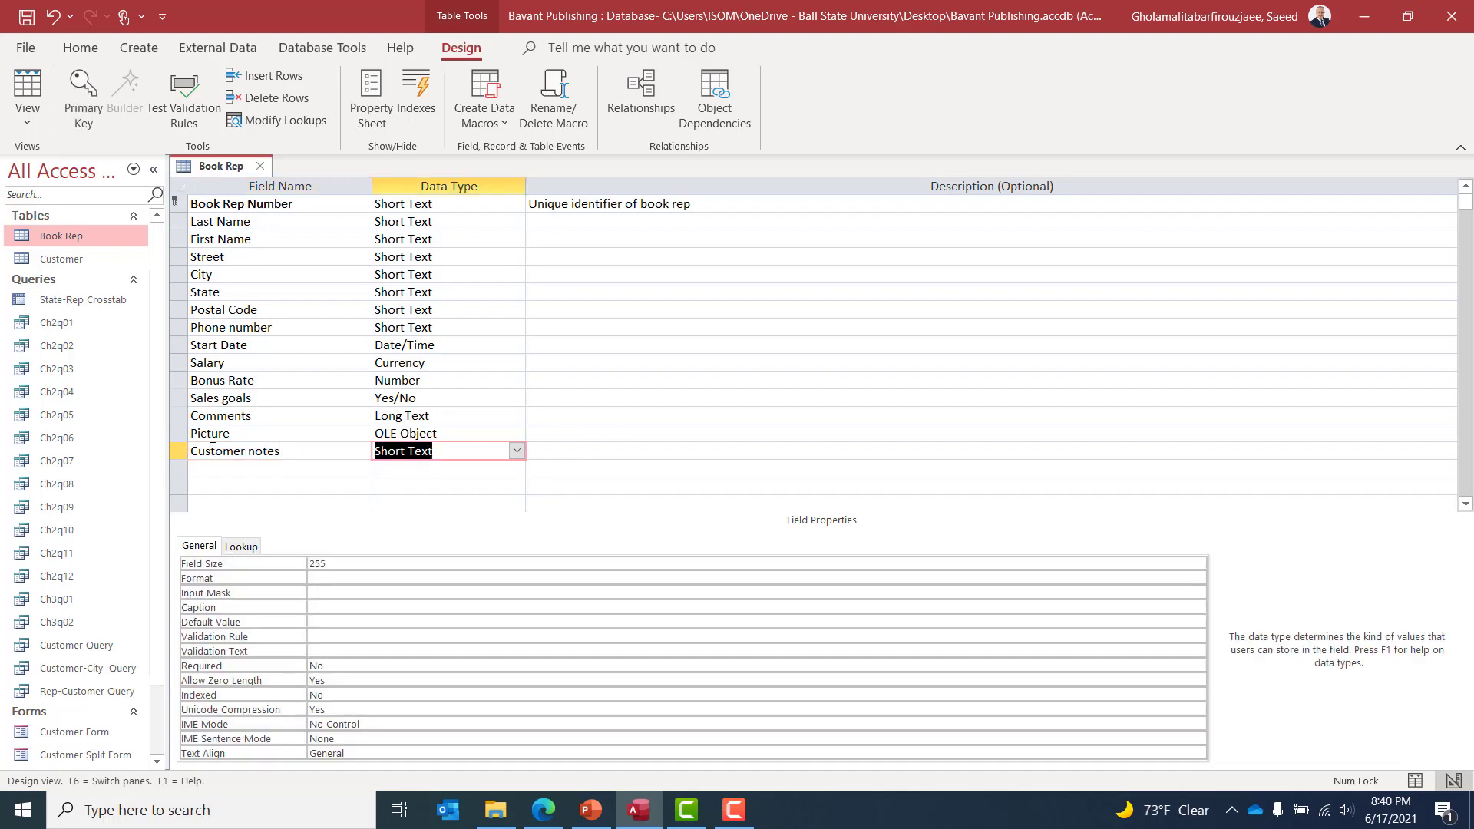
pyautogui.click(517, 450)
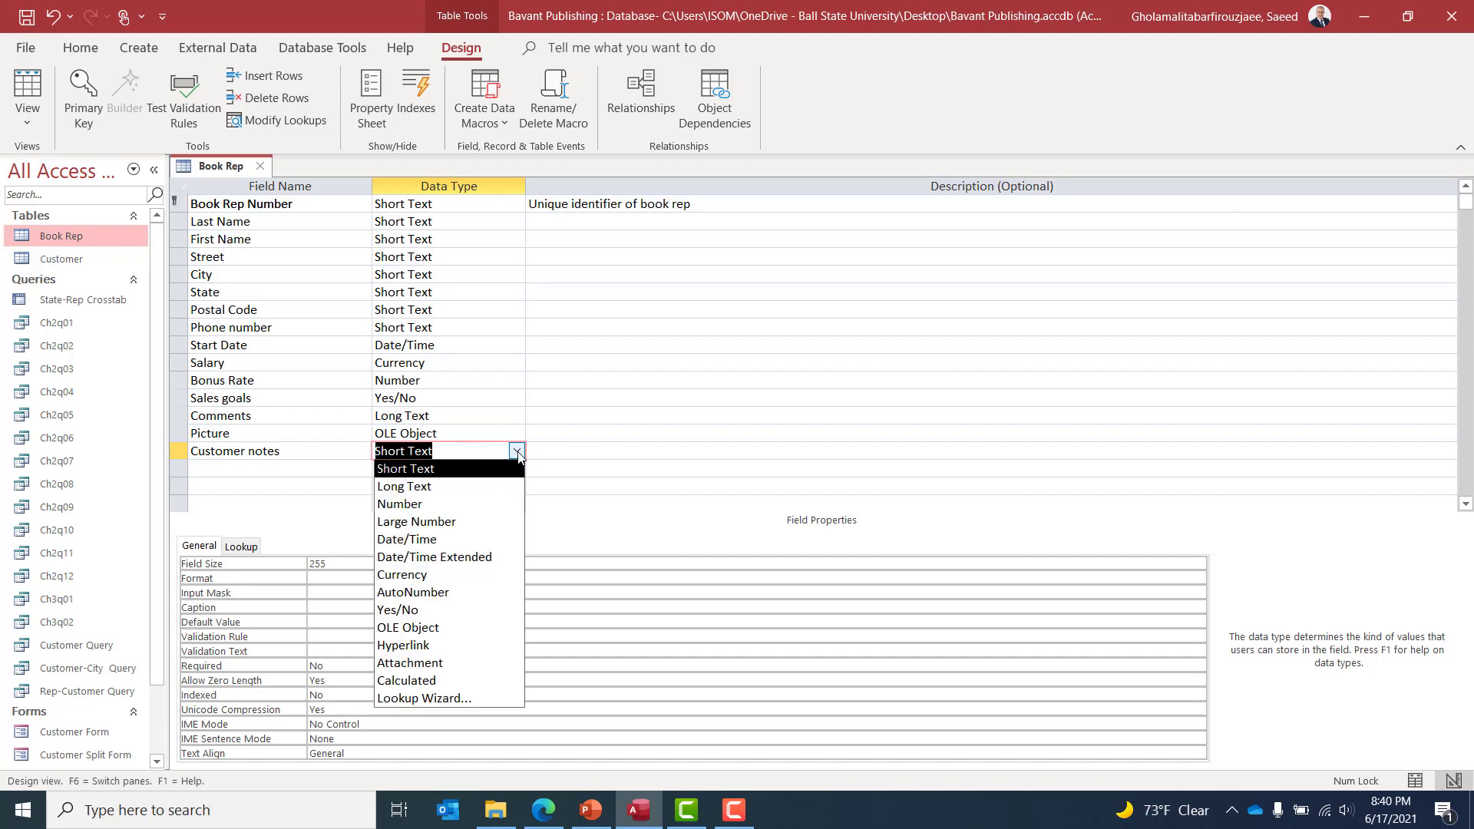
pyautogui.click(455, 665)
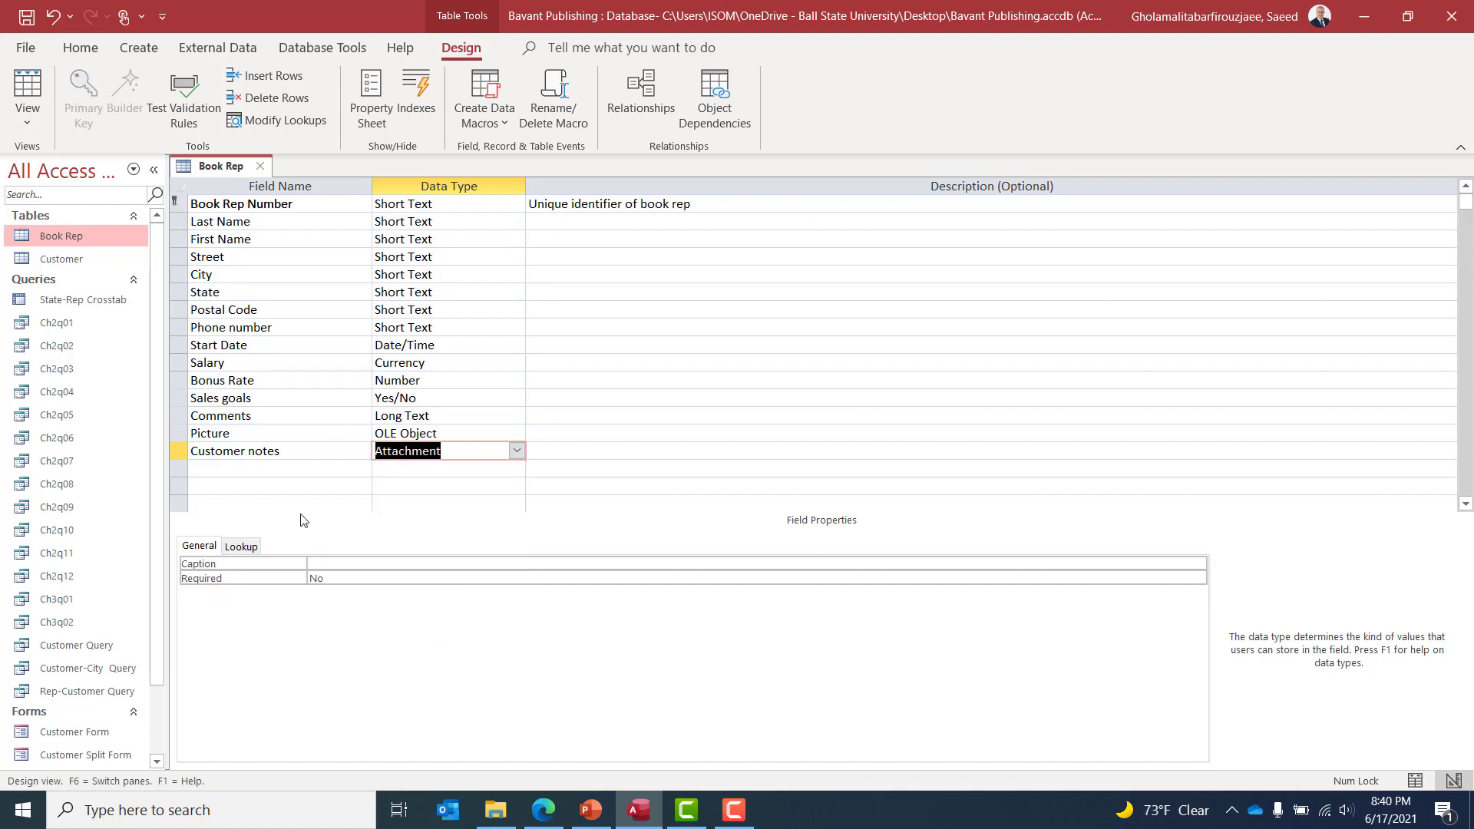
pyautogui.click(27, 17)
# Step: Open the Book Rep table in Datasheet view, then switch to the Chapter 05 folder in File Explorer
pyautogui.rightClick(94, 243)
pyautogui.click(155, 281)
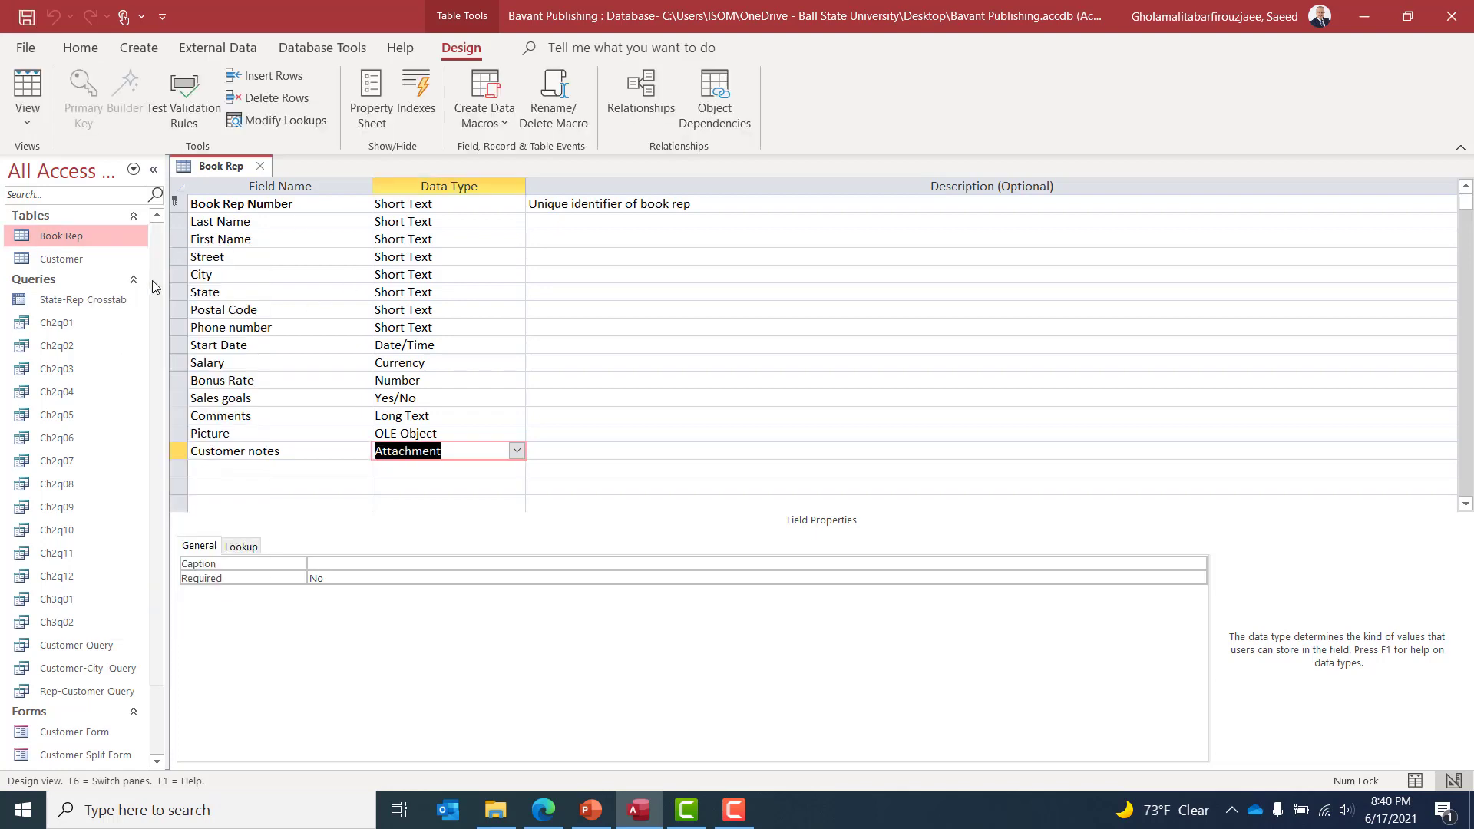
pyautogui.doubleClick(95, 238)
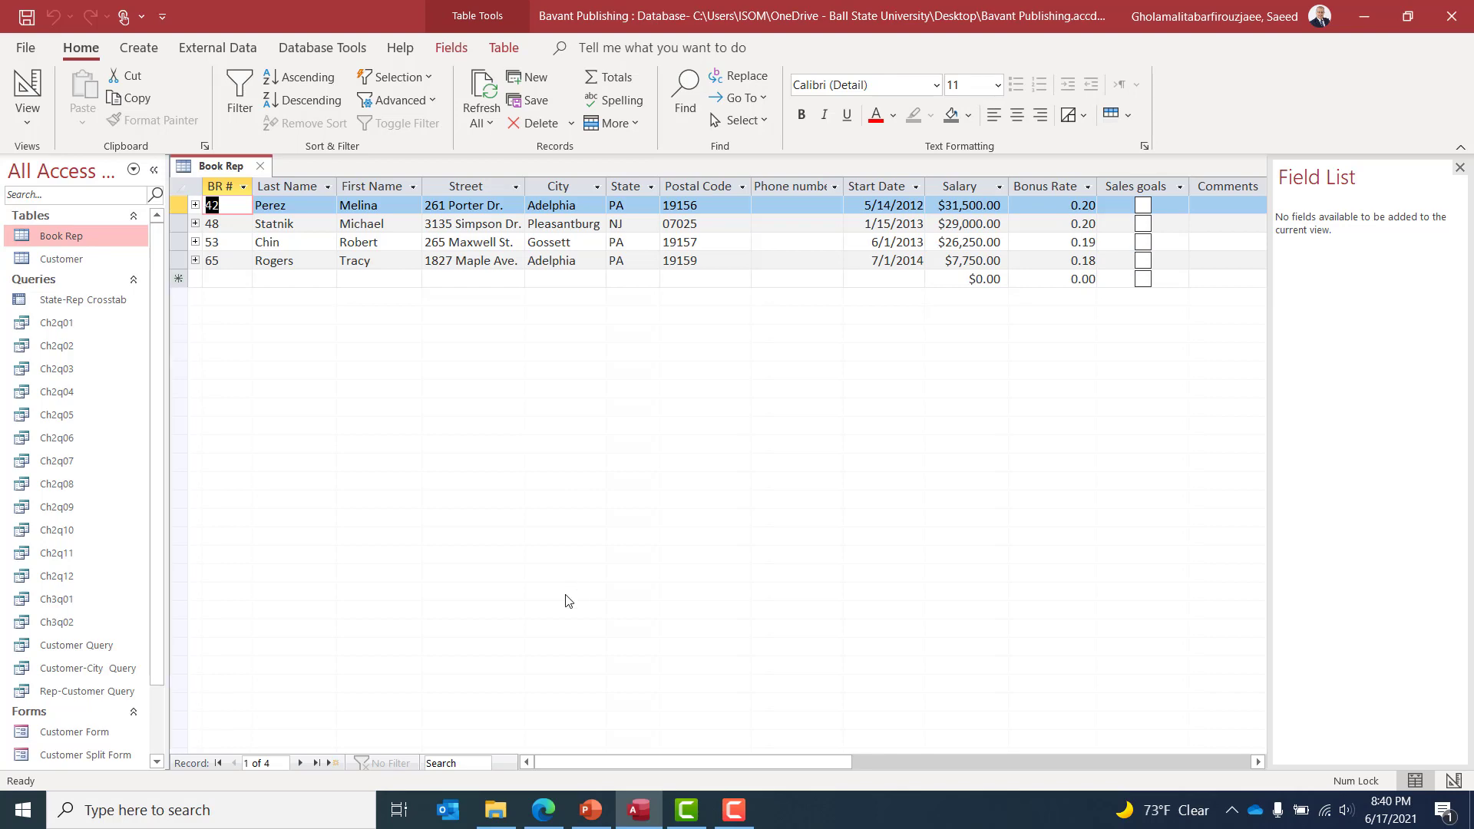
pyautogui.click(491, 820)
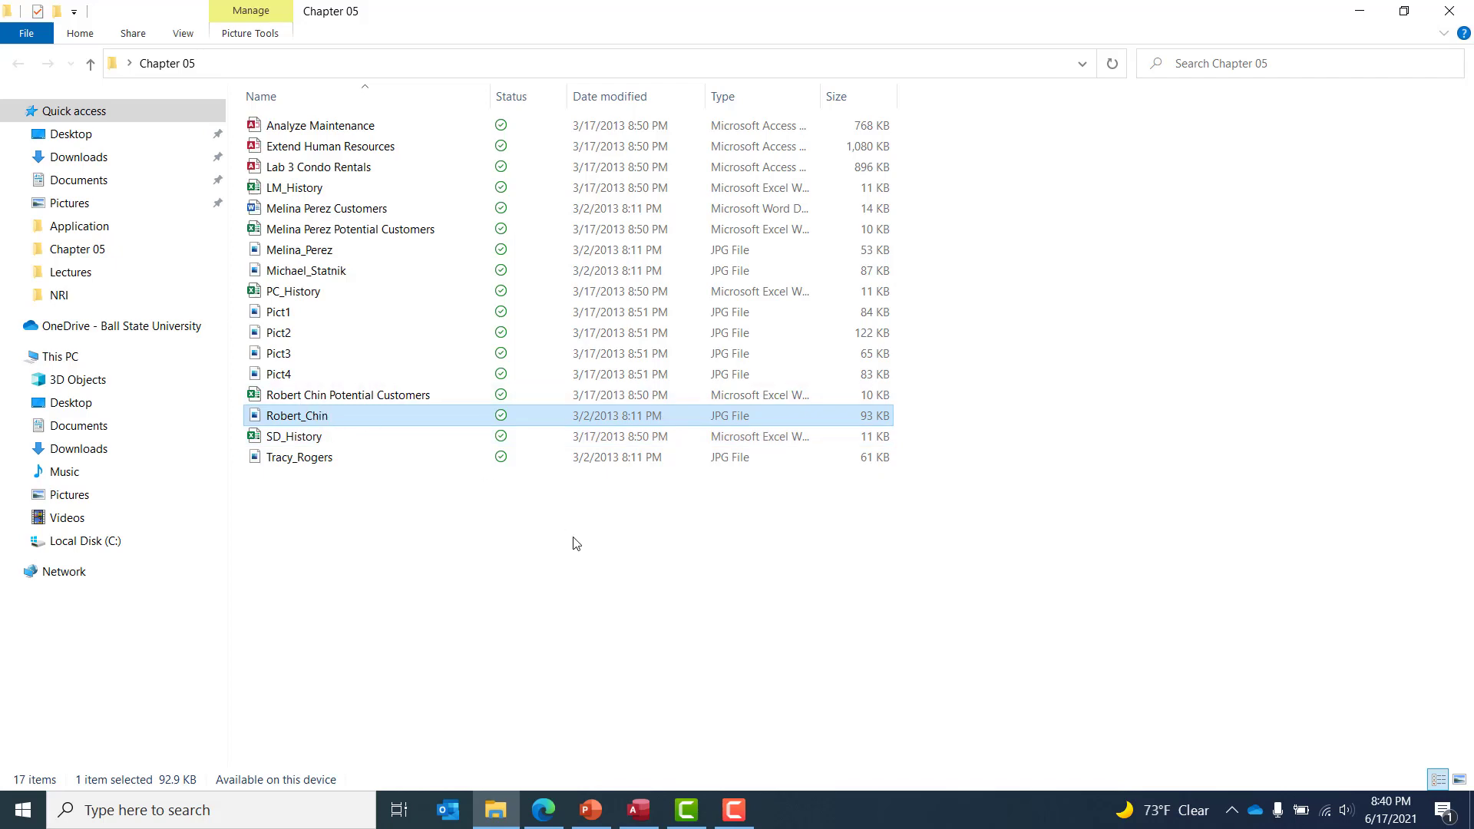
# Step: Switch from File Explorer back to the Book Rep datasheet in Access
pyautogui.hotkey('alt', 'Tab')
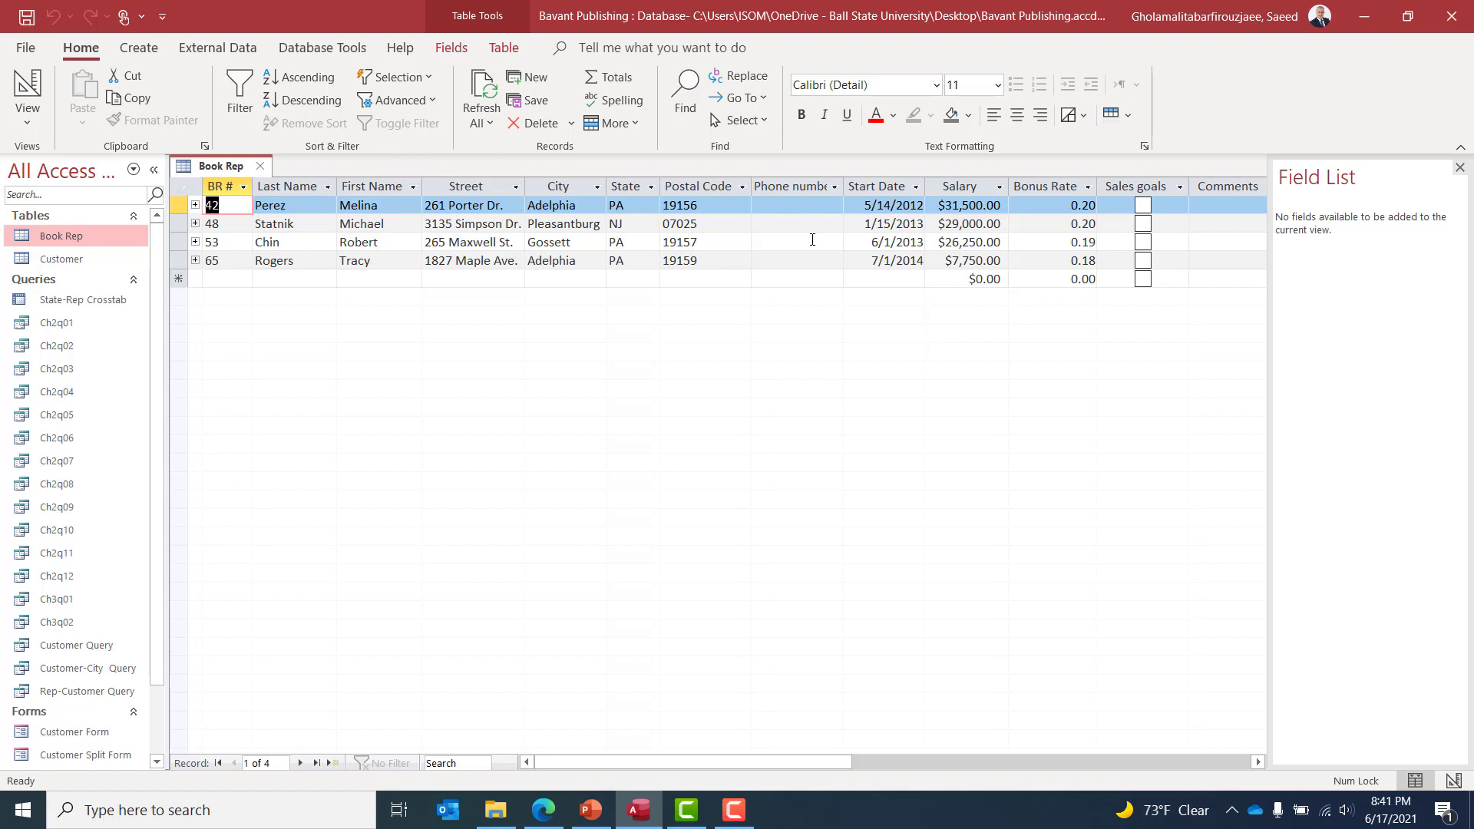
# Step: Enter the first rep's phone number through the input mask and check their Sales goals box
pyautogui.click(795, 206)
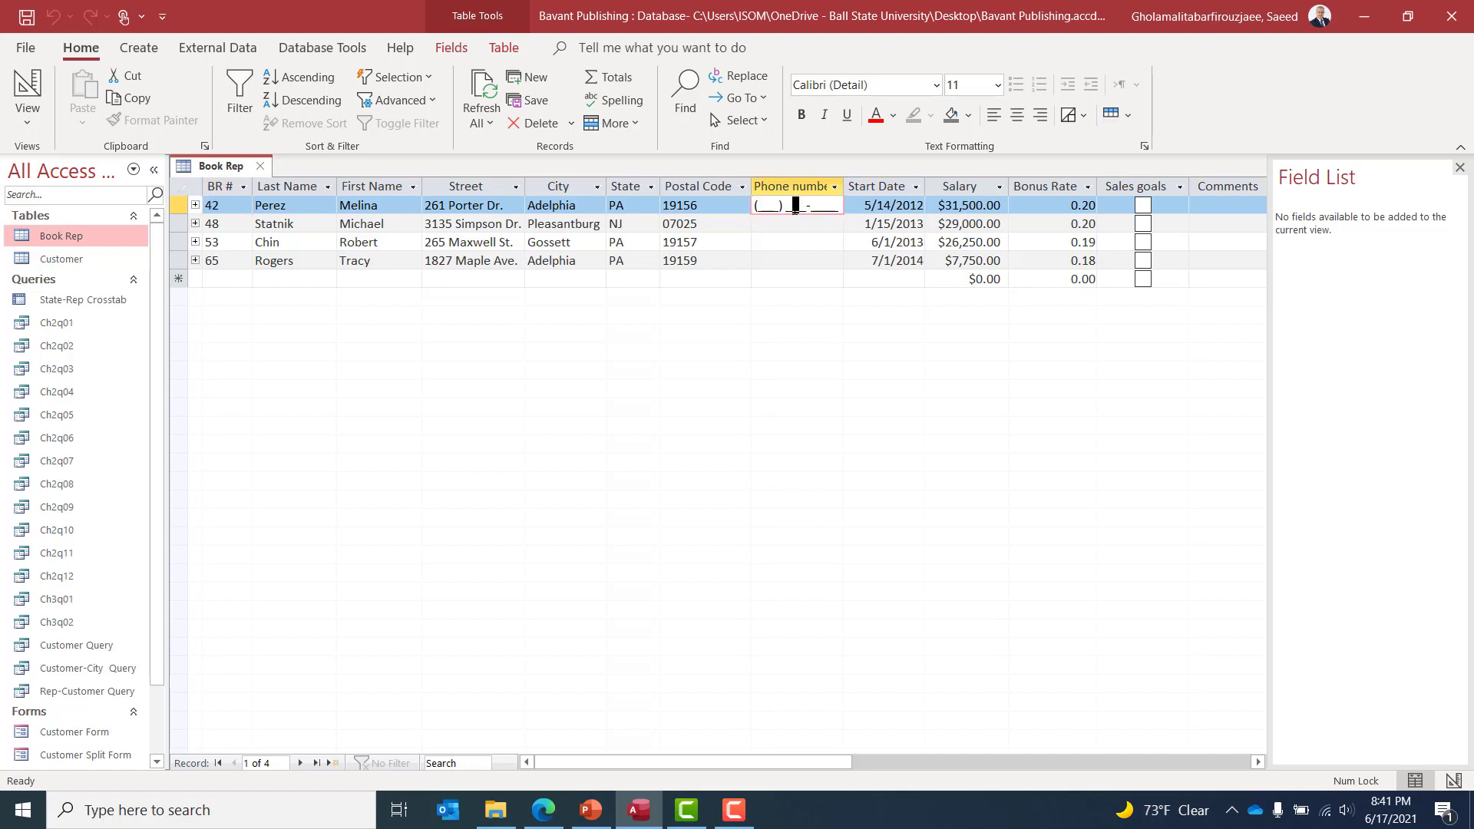
pyautogui.press('Home')
pyautogui.press('Left')
pyautogui.press('Tab')
pyautogui.press('Tab')
pyautogui.press('Tab')
pyautogui.press('Tab')
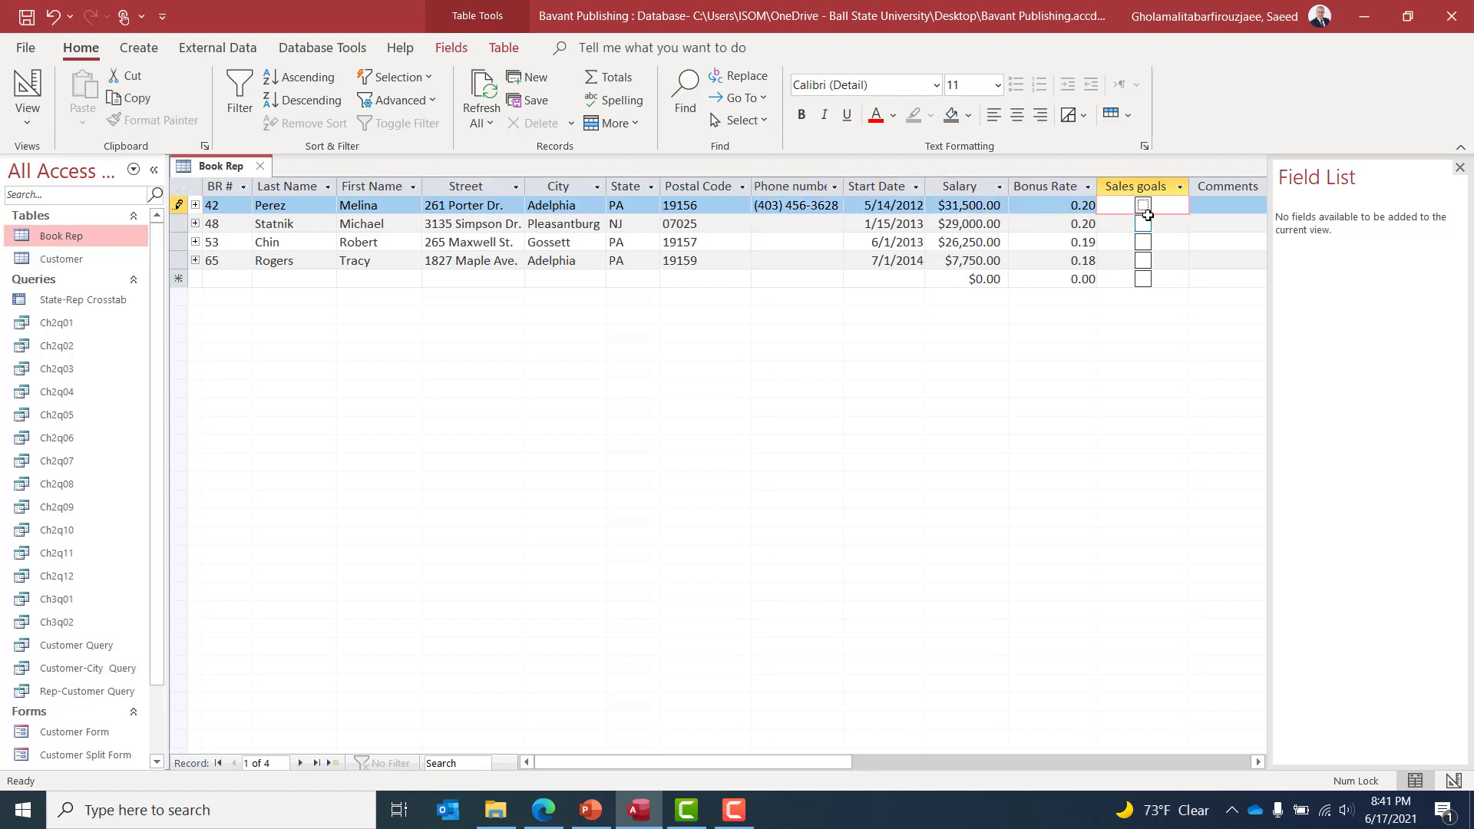
pyautogui.click(1144, 205)
# Step: Scroll right to the new columns and select the first rep's Picture cell
pyautogui.click(1258, 762)
pyautogui.click(1257, 762)
pyautogui.click(1258, 762)
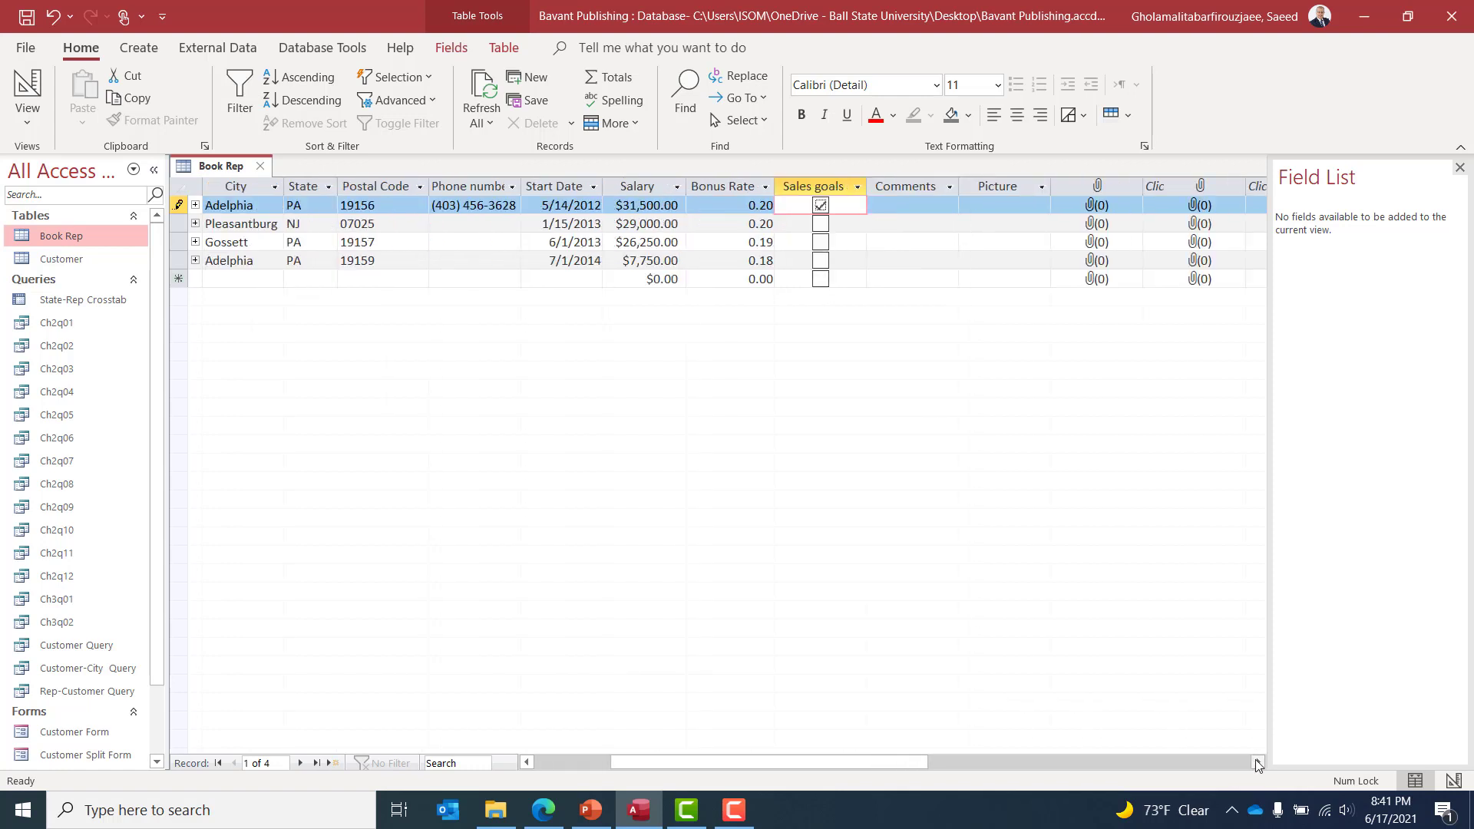
pyautogui.click(1257, 763)
pyautogui.click(1257, 763)
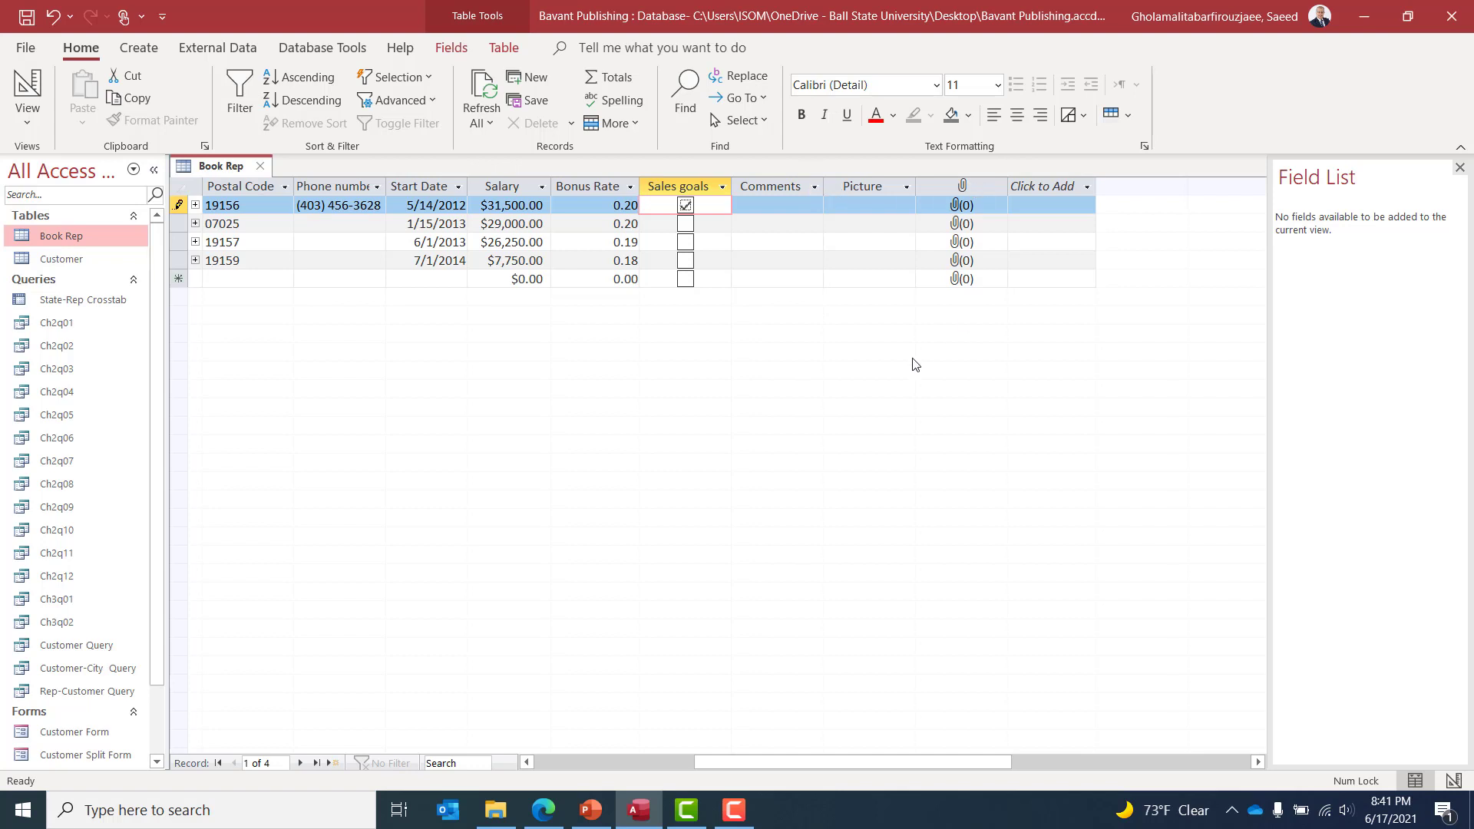
pyautogui.click(790, 202)
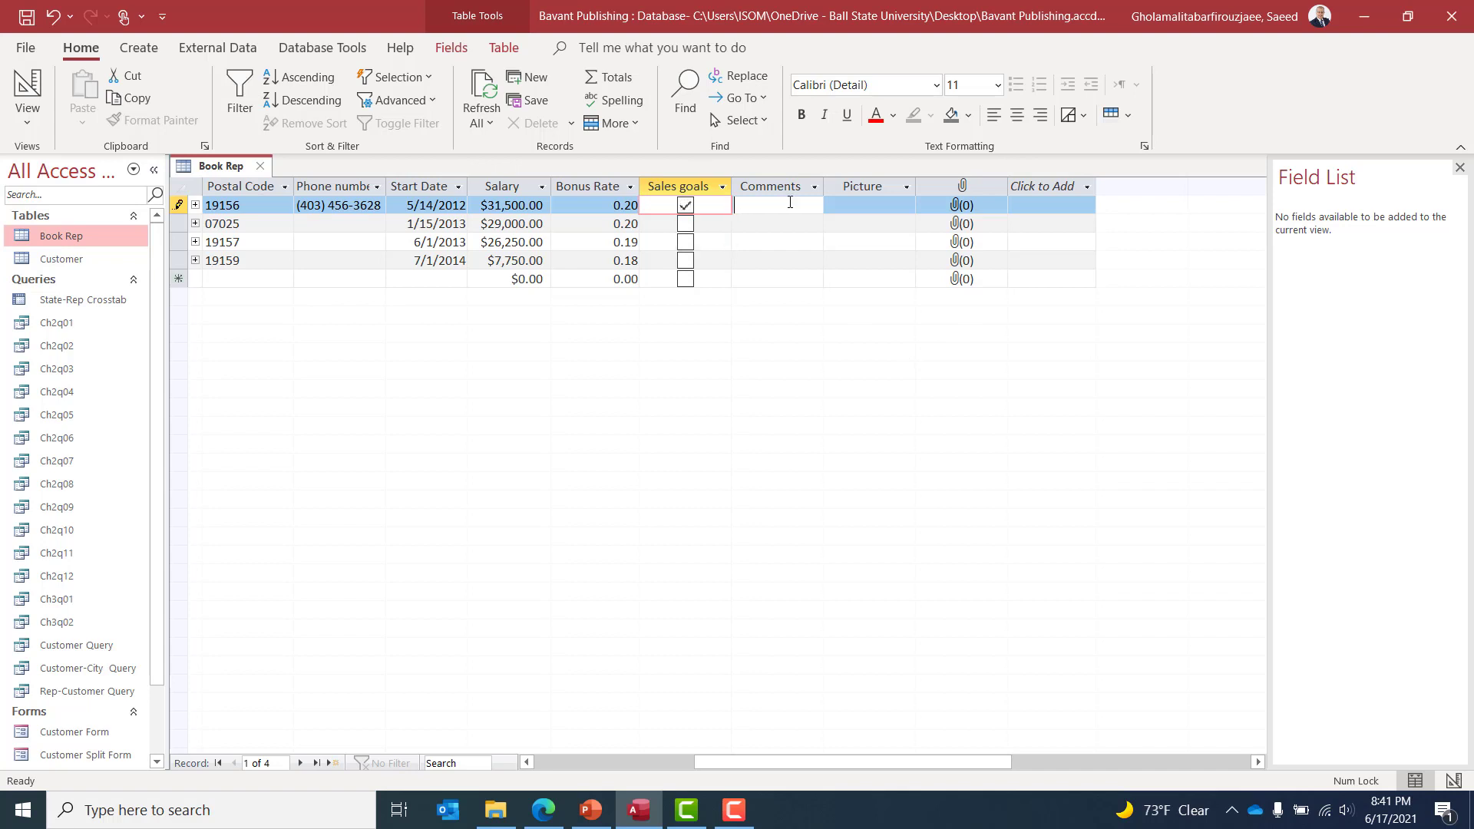
pyautogui.click(888, 203)
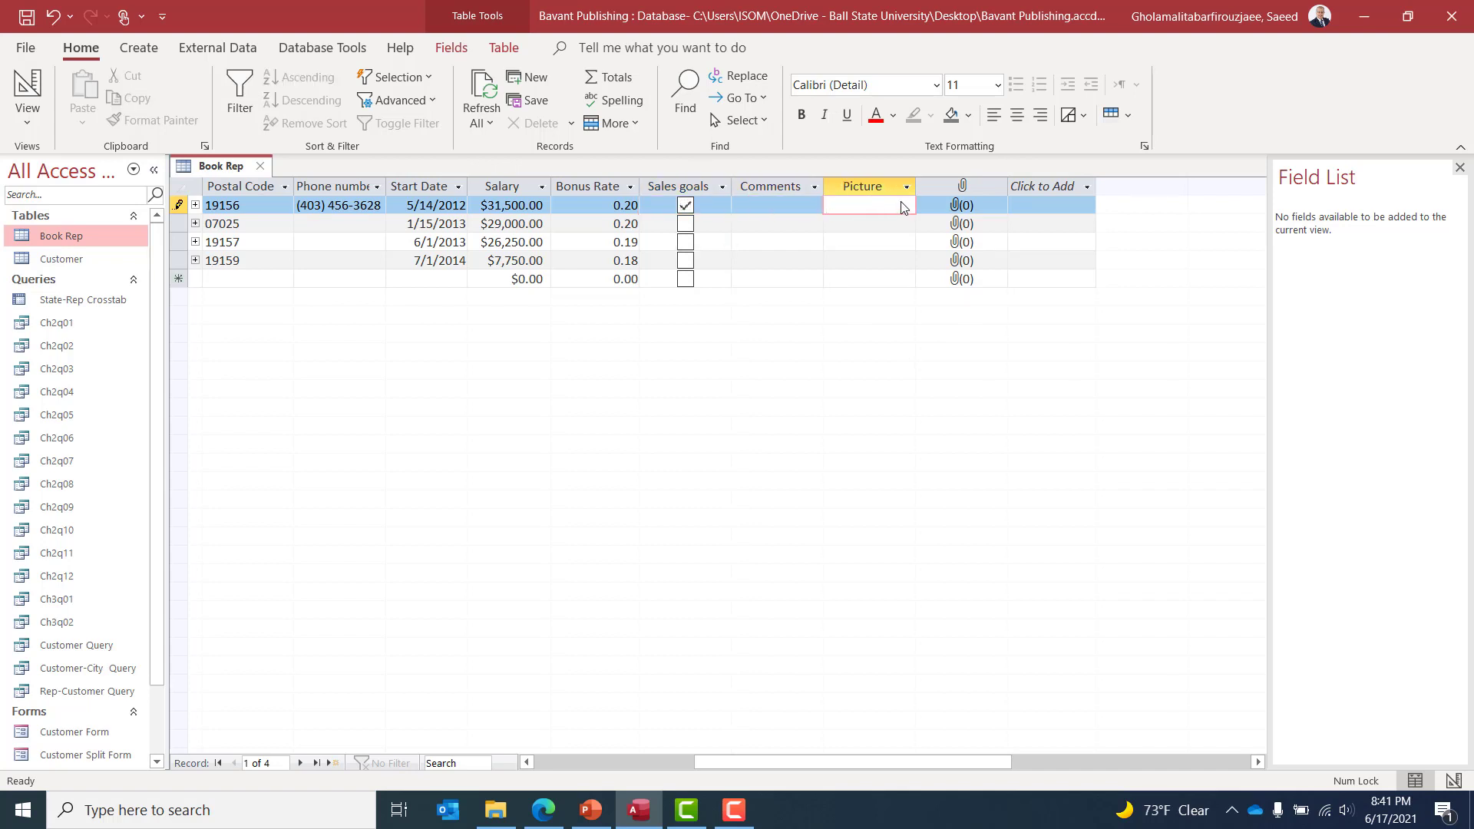
pyautogui.click(906, 187)
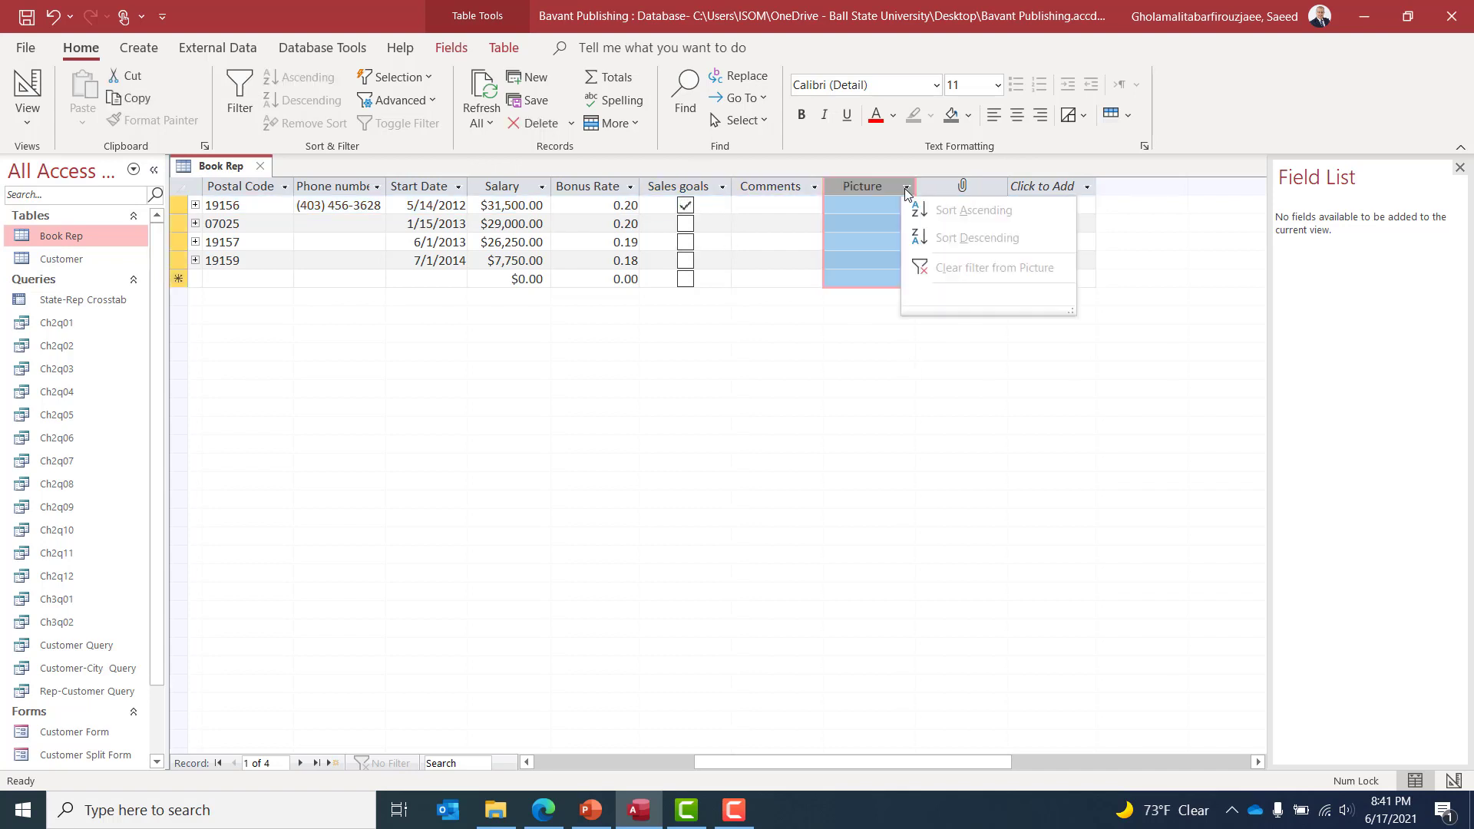
pyautogui.click(863, 207)
pyautogui.click(865, 212)
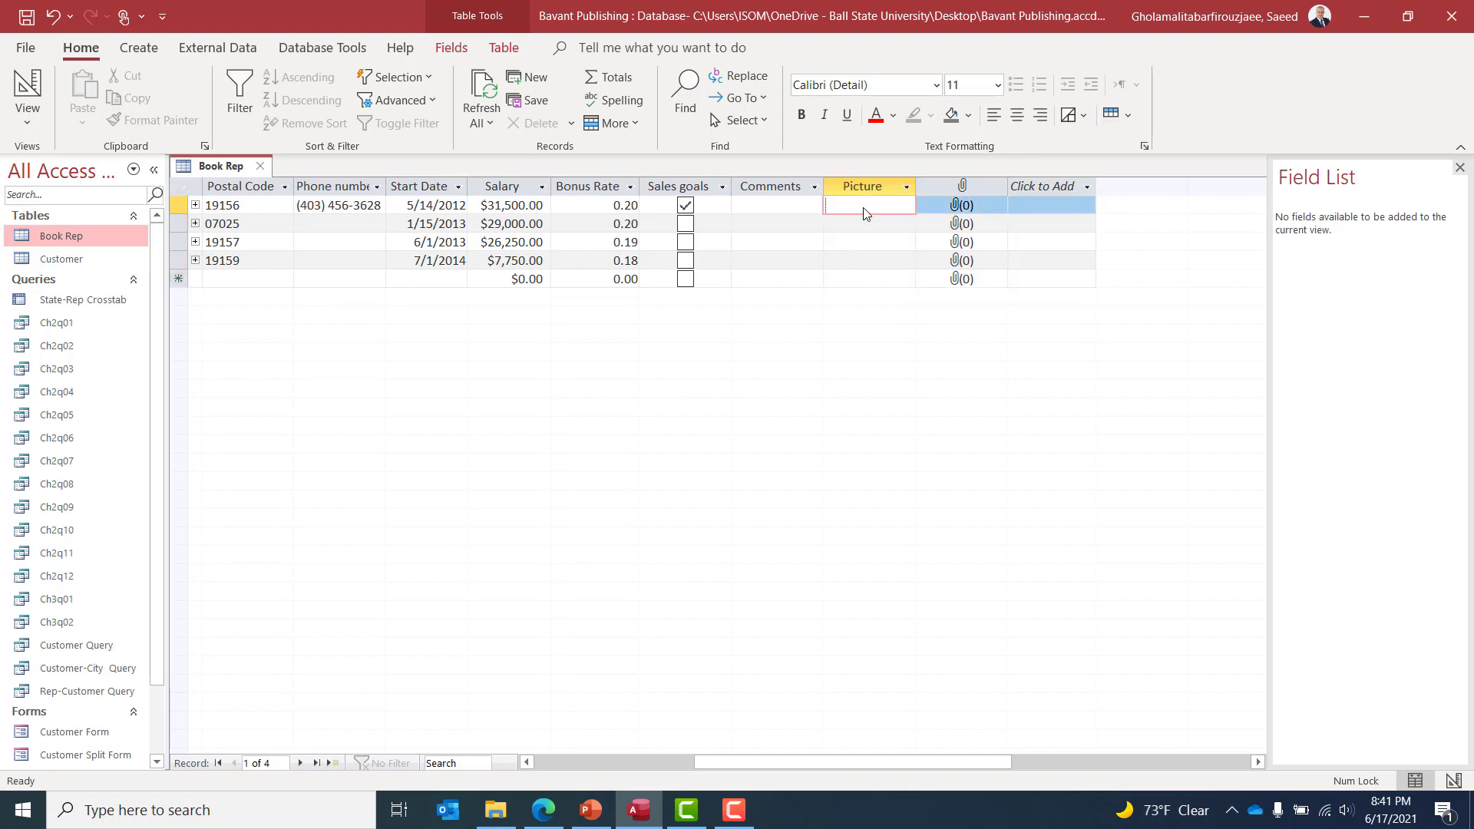
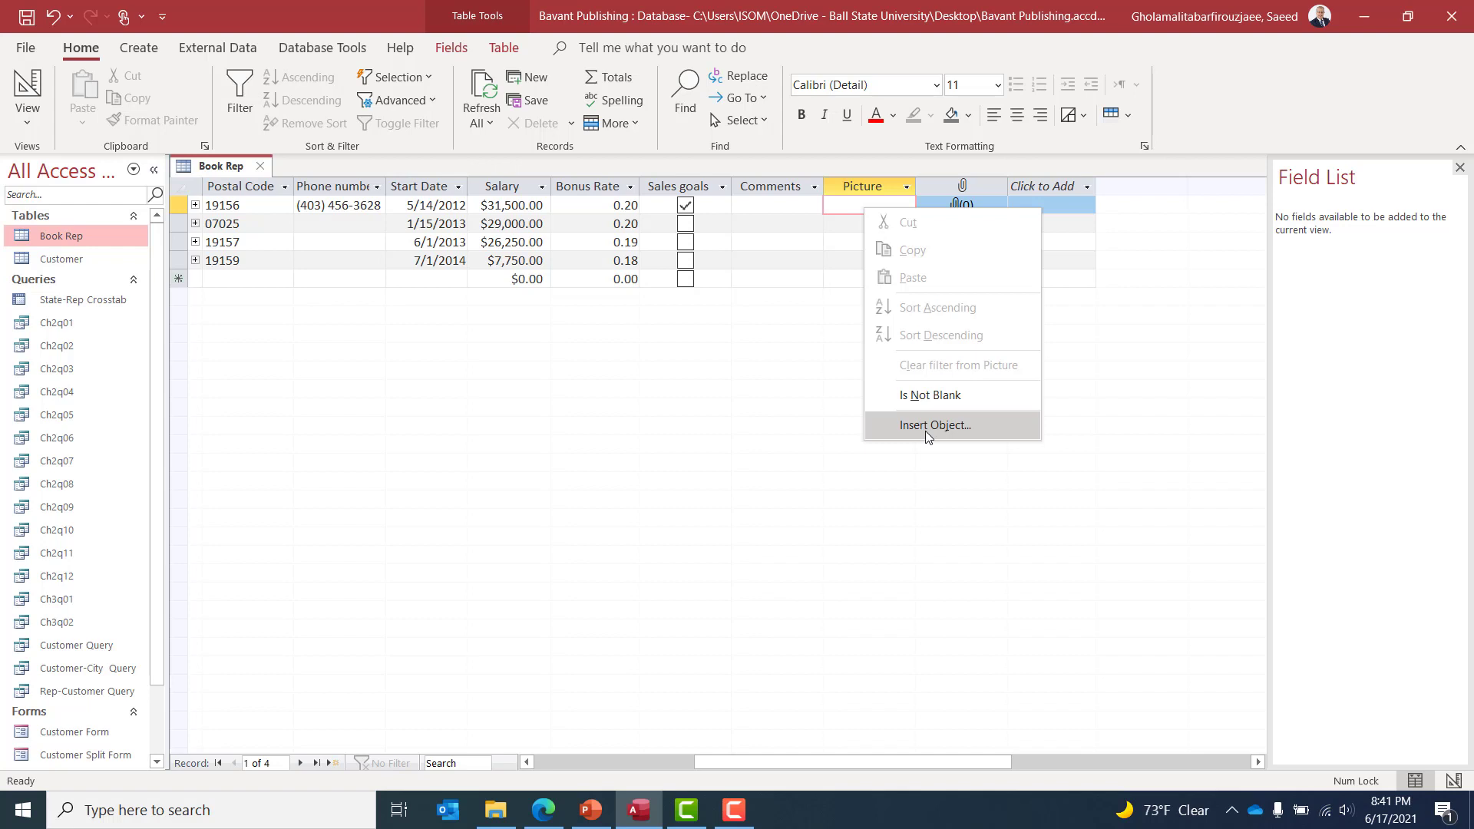
# Step: Insert a new blank Bitmap Image object into the first rep's Picture field, opening Paint
pyautogui.click(925, 427)
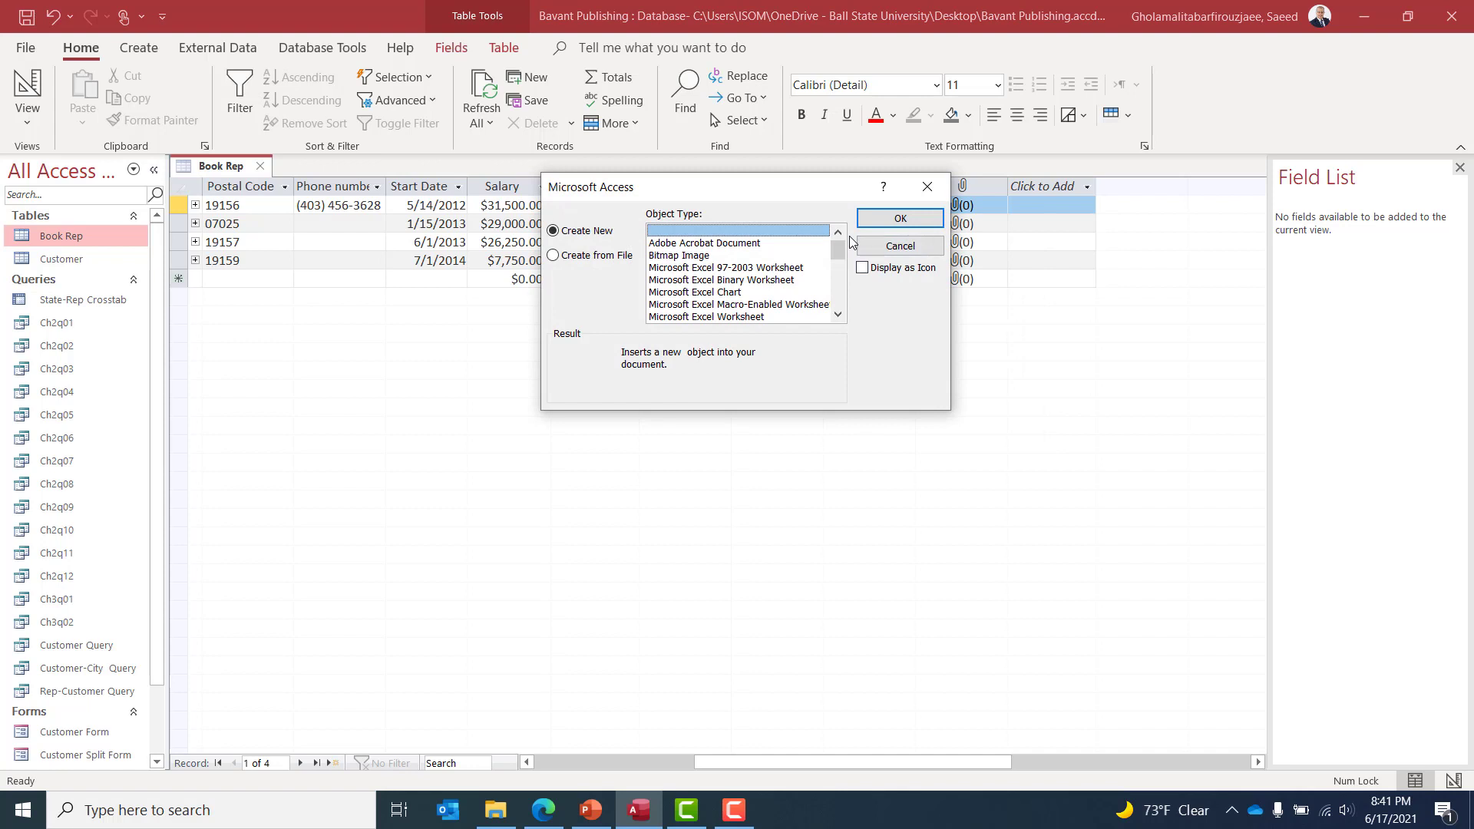
pyautogui.click(689, 257)
pyautogui.click(898, 219)
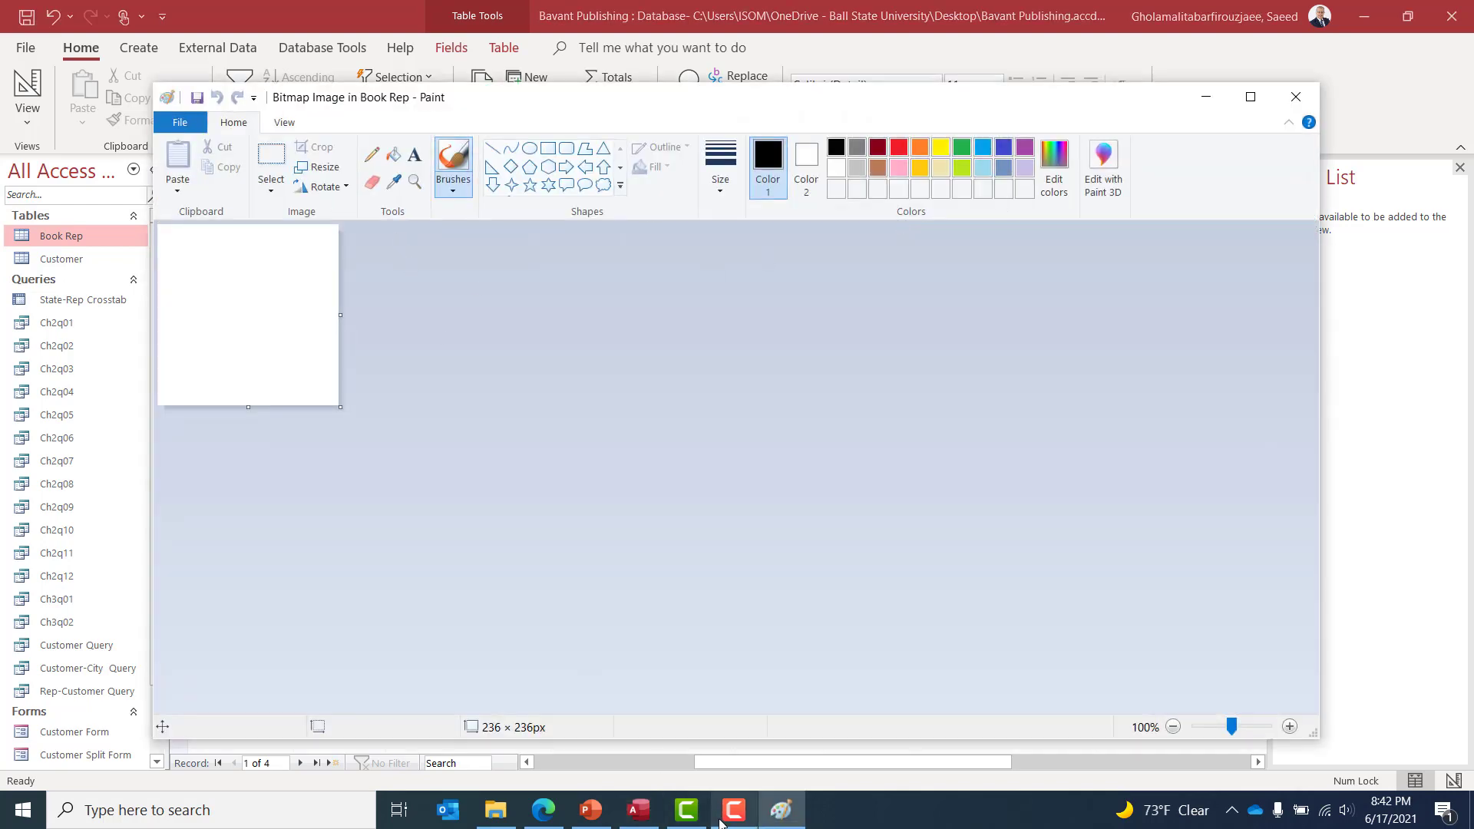
pyautogui.moveTo(787, 816)
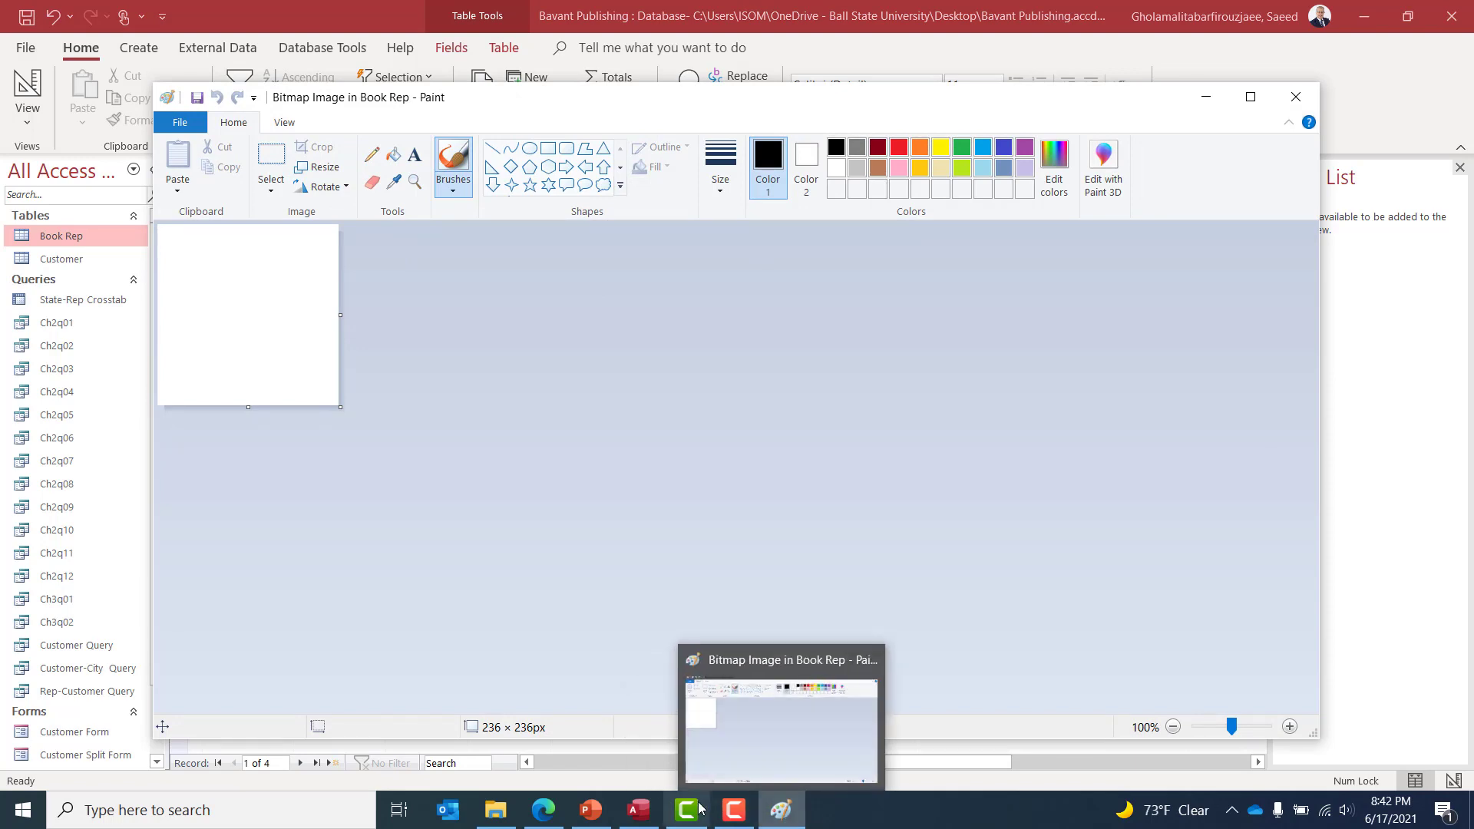
# Step: Open the first rep's portrait JPG from the Chapter 05 folder in Photos and copy it
pyautogui.click(504, 817)
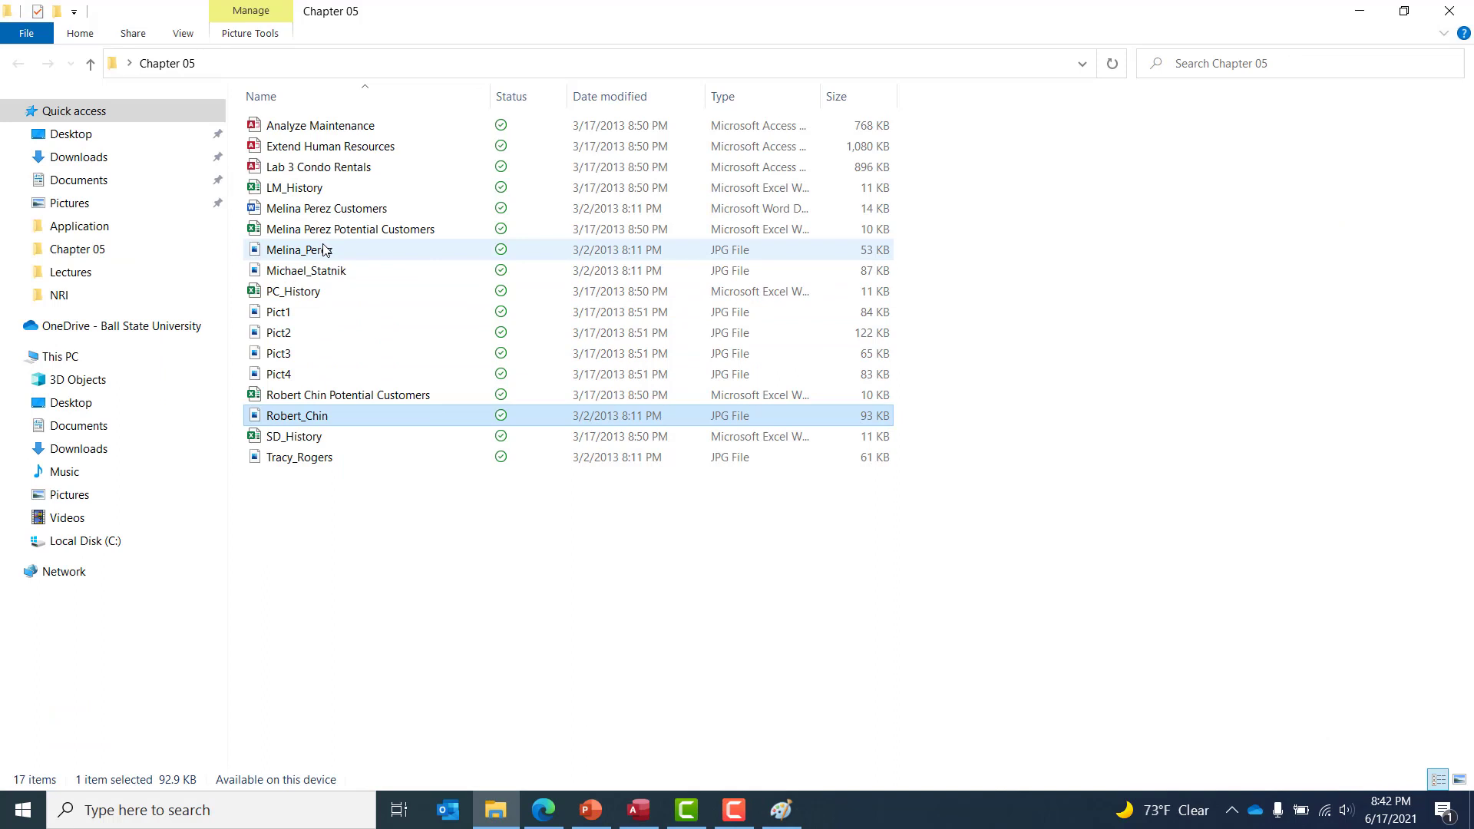
pyautogui.moveTo(286, 256)
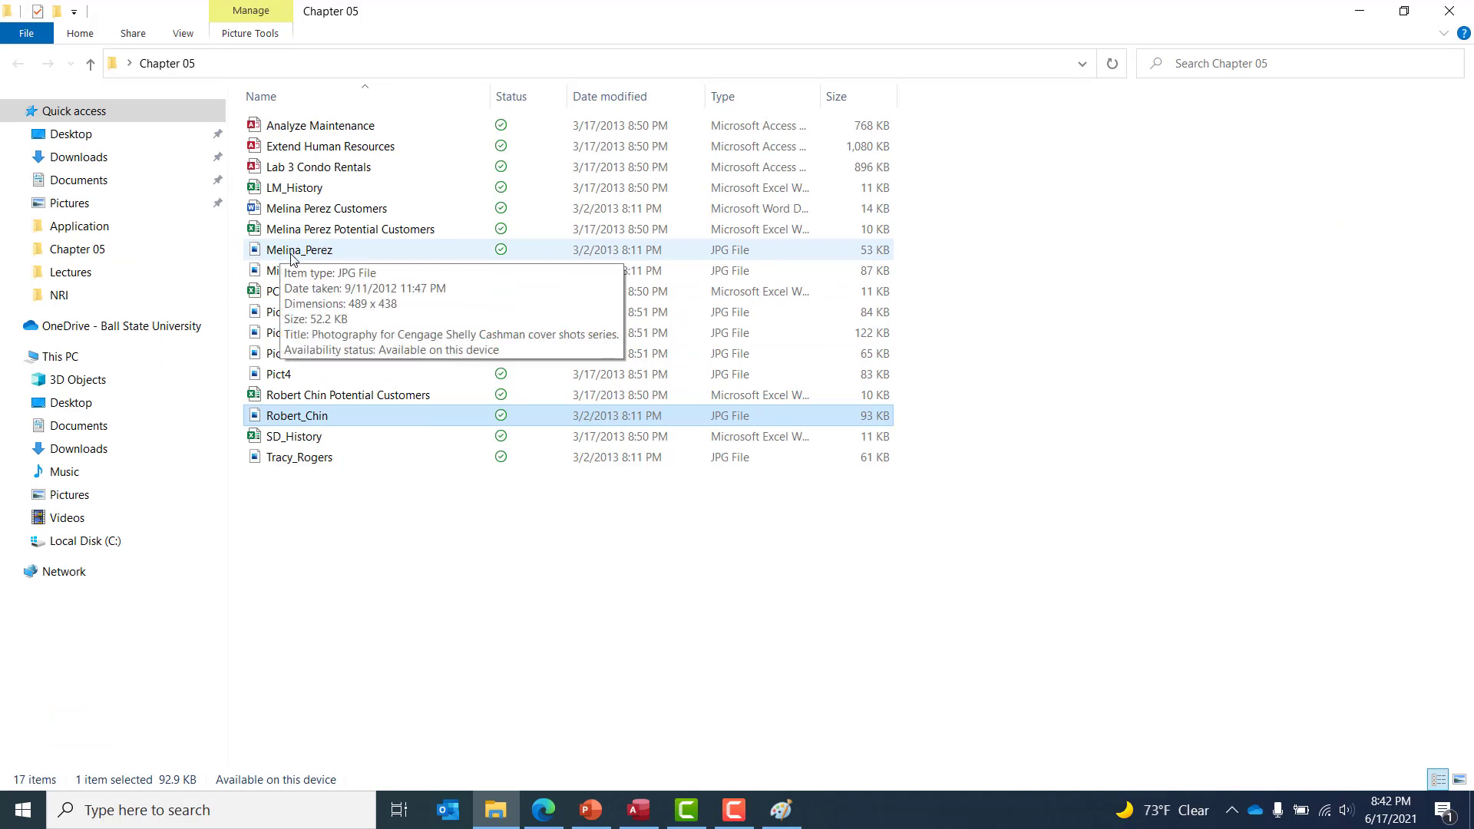
pyautogui.click(292, 253)
pyautogui.doubleClick(292, 258)
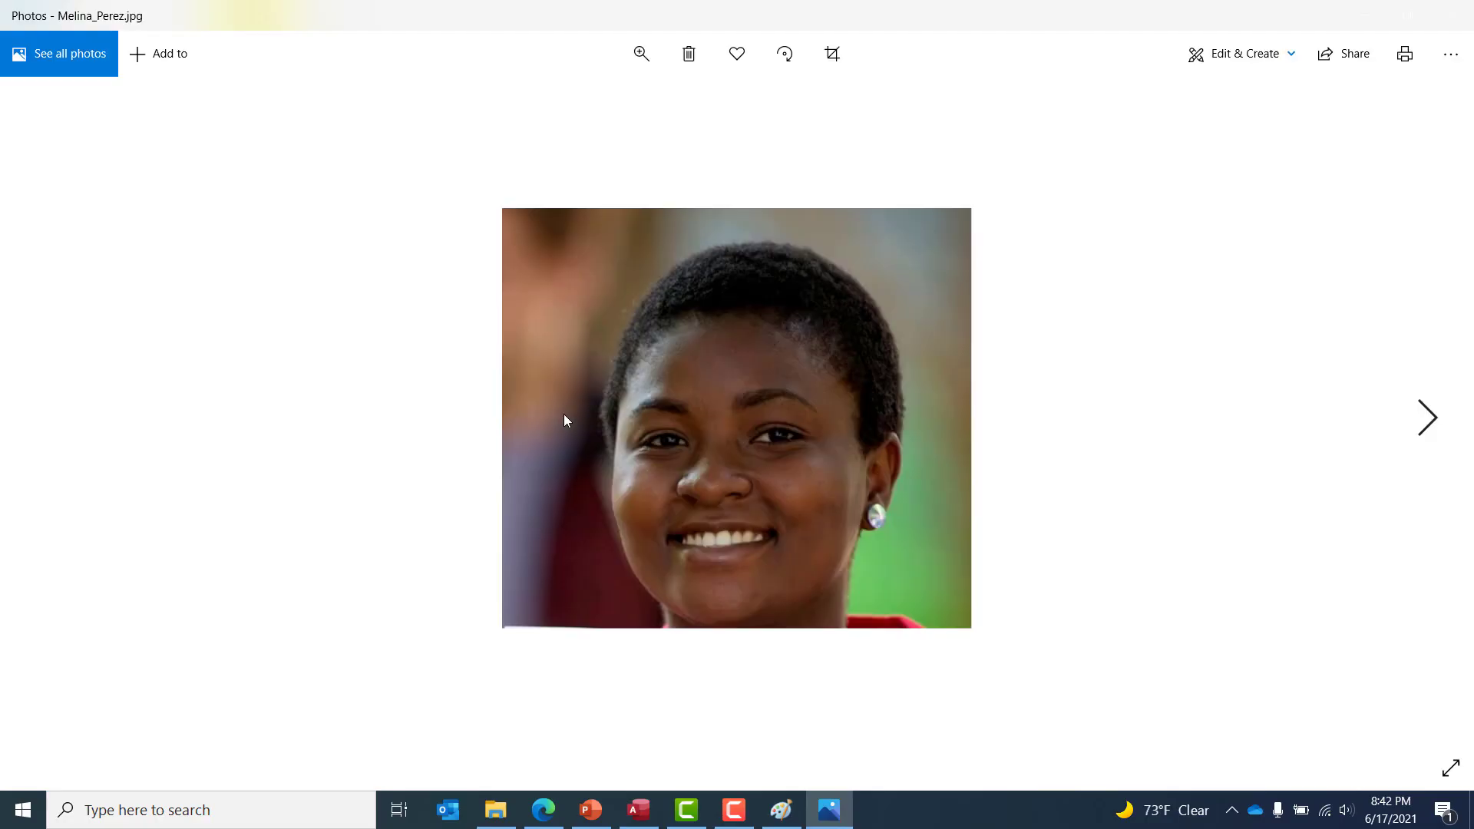
pyautogui.rightClick(646, 342)
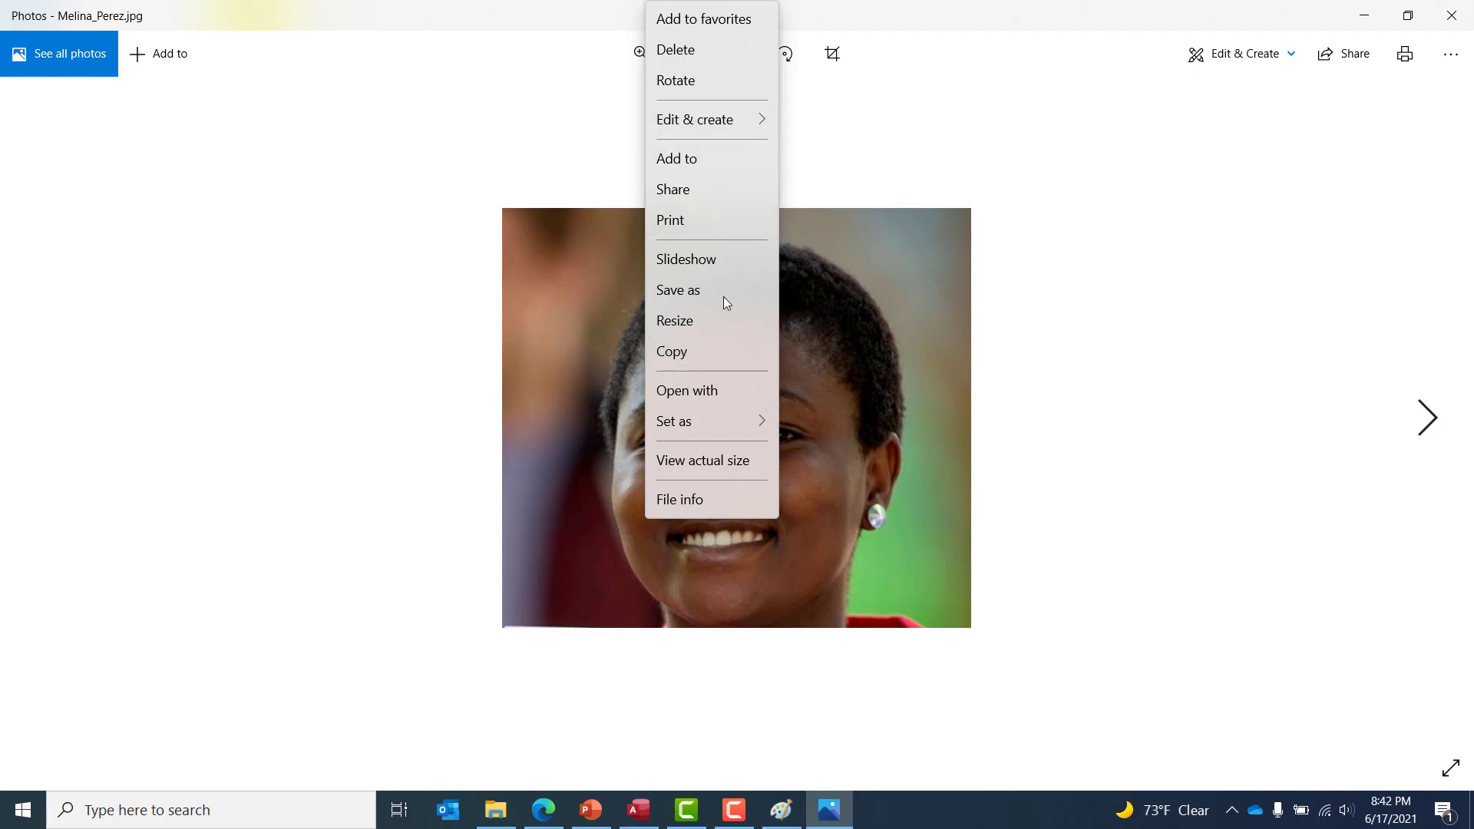
pyautogui.click(724, 362)
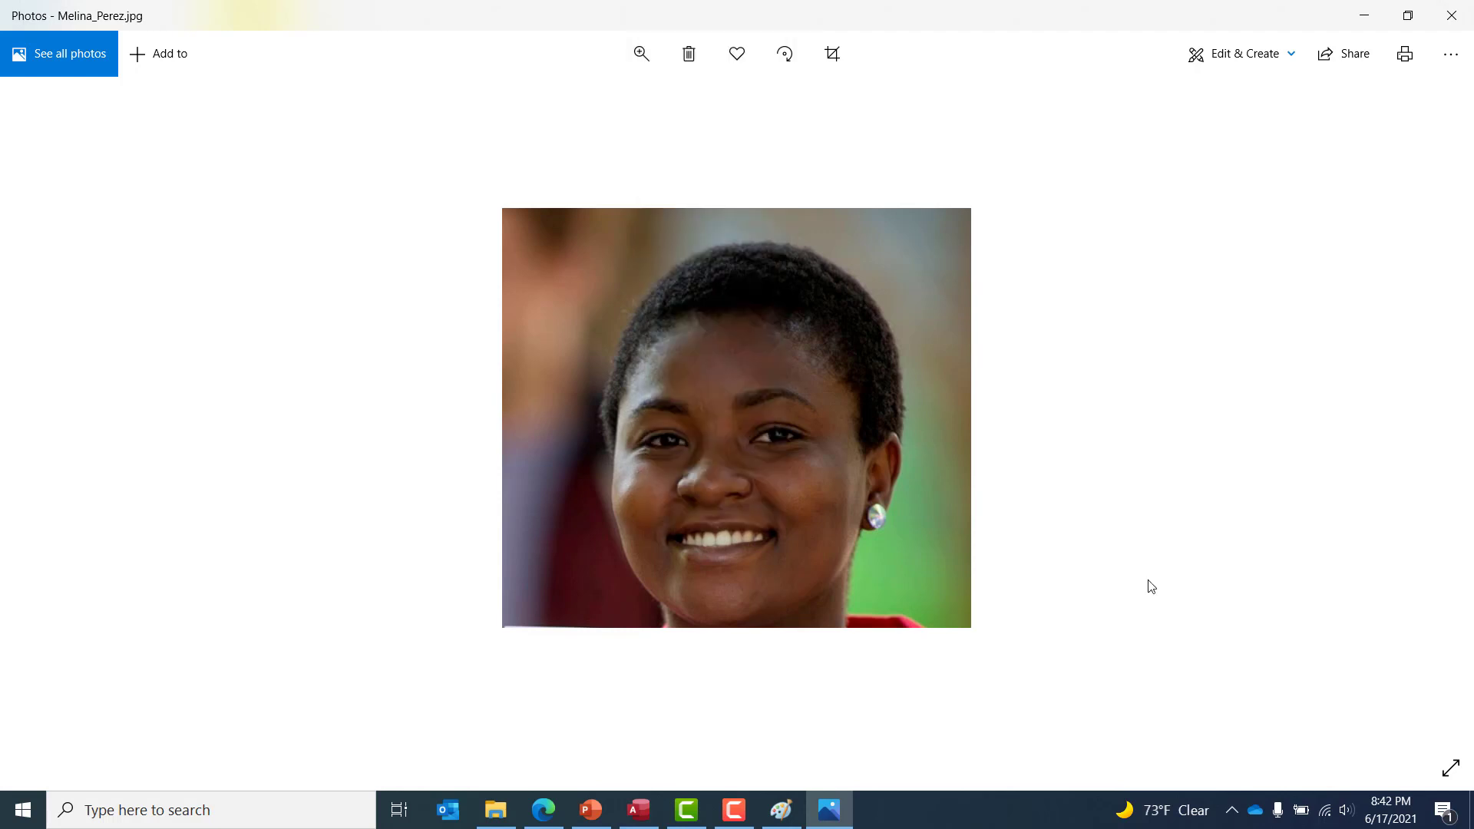
pyautogui.hotkey('alt', 'Tab')
pyautogui.hotkey('alt', 'Tab')
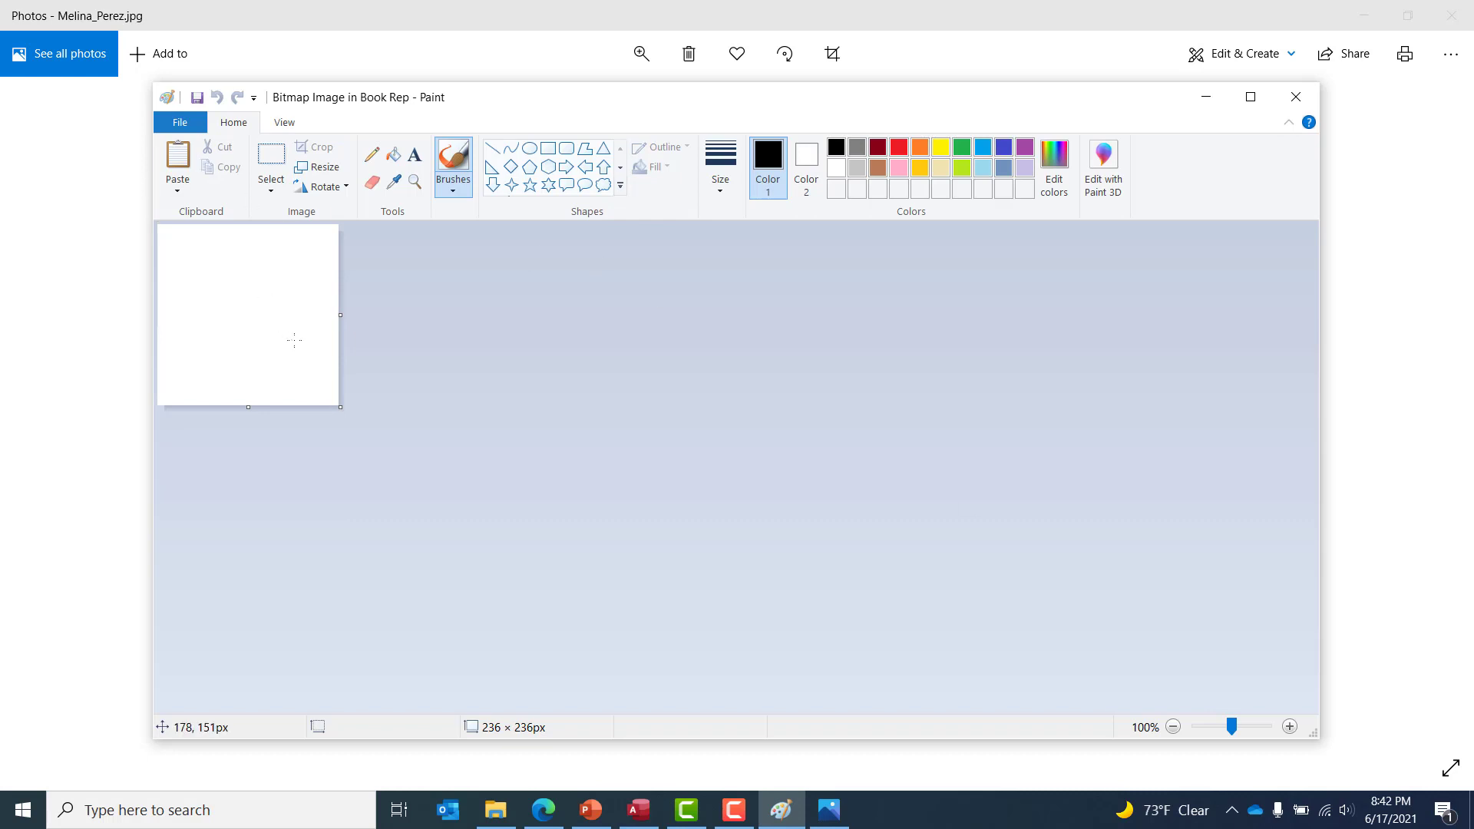
# Step: Paste the portrait into the blank bitmap, then close Paint and the Photos viewer
pyautogui.click(177, 191)
pyautogui.click(180, 209)
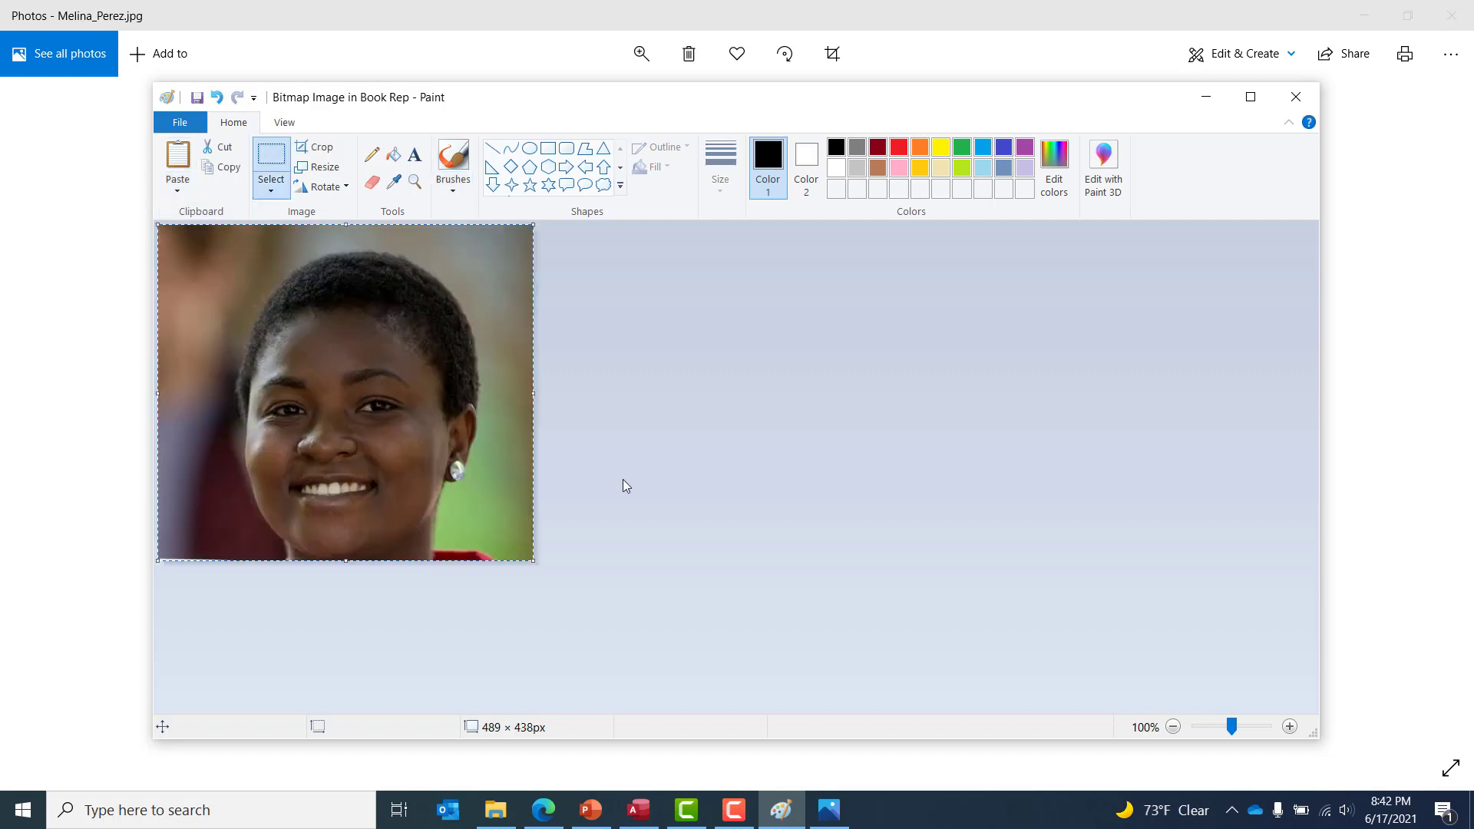
pyautogui.click(198, 98)
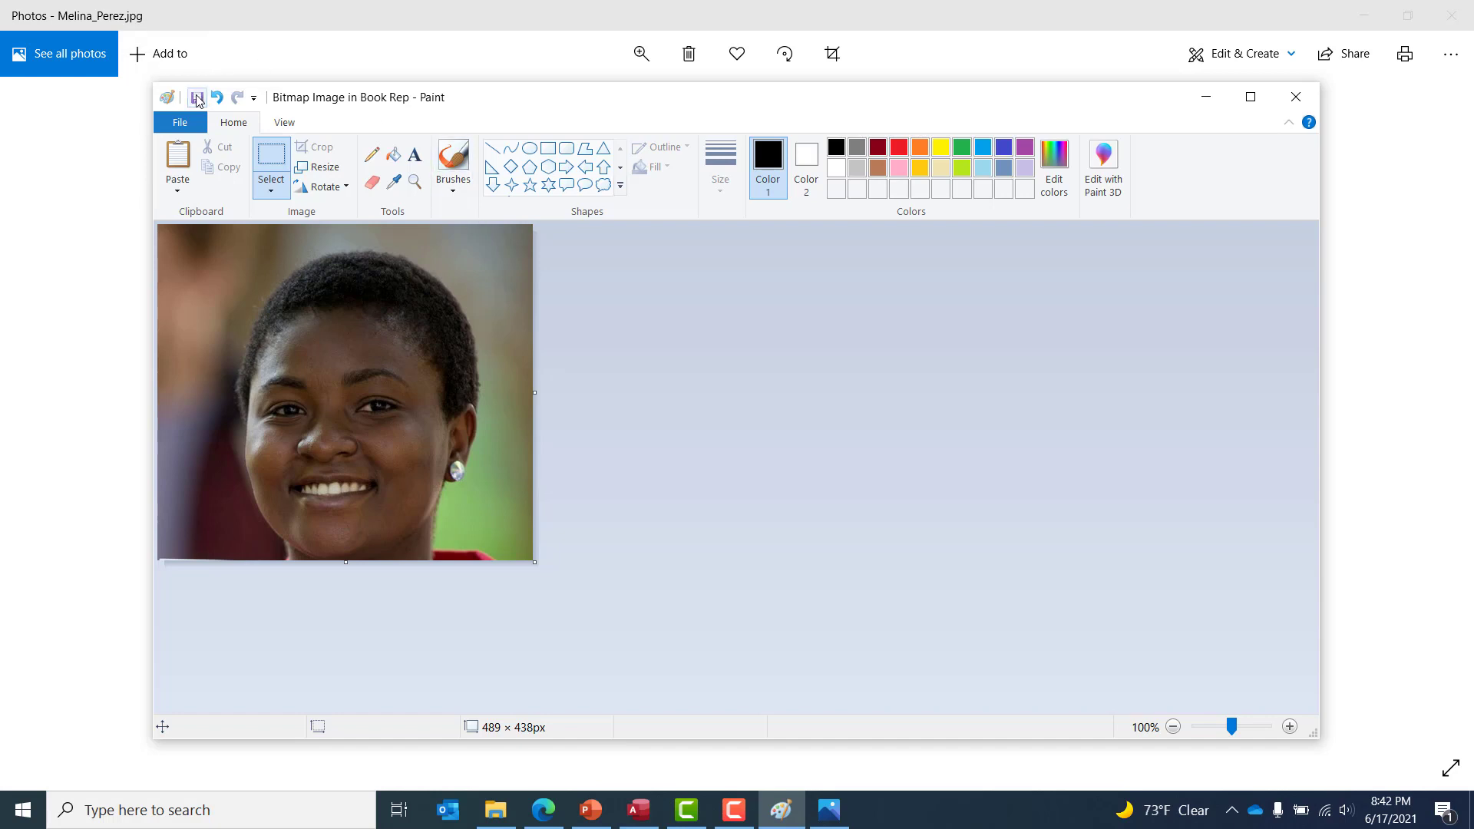
pyautogui.click(1296, 97)
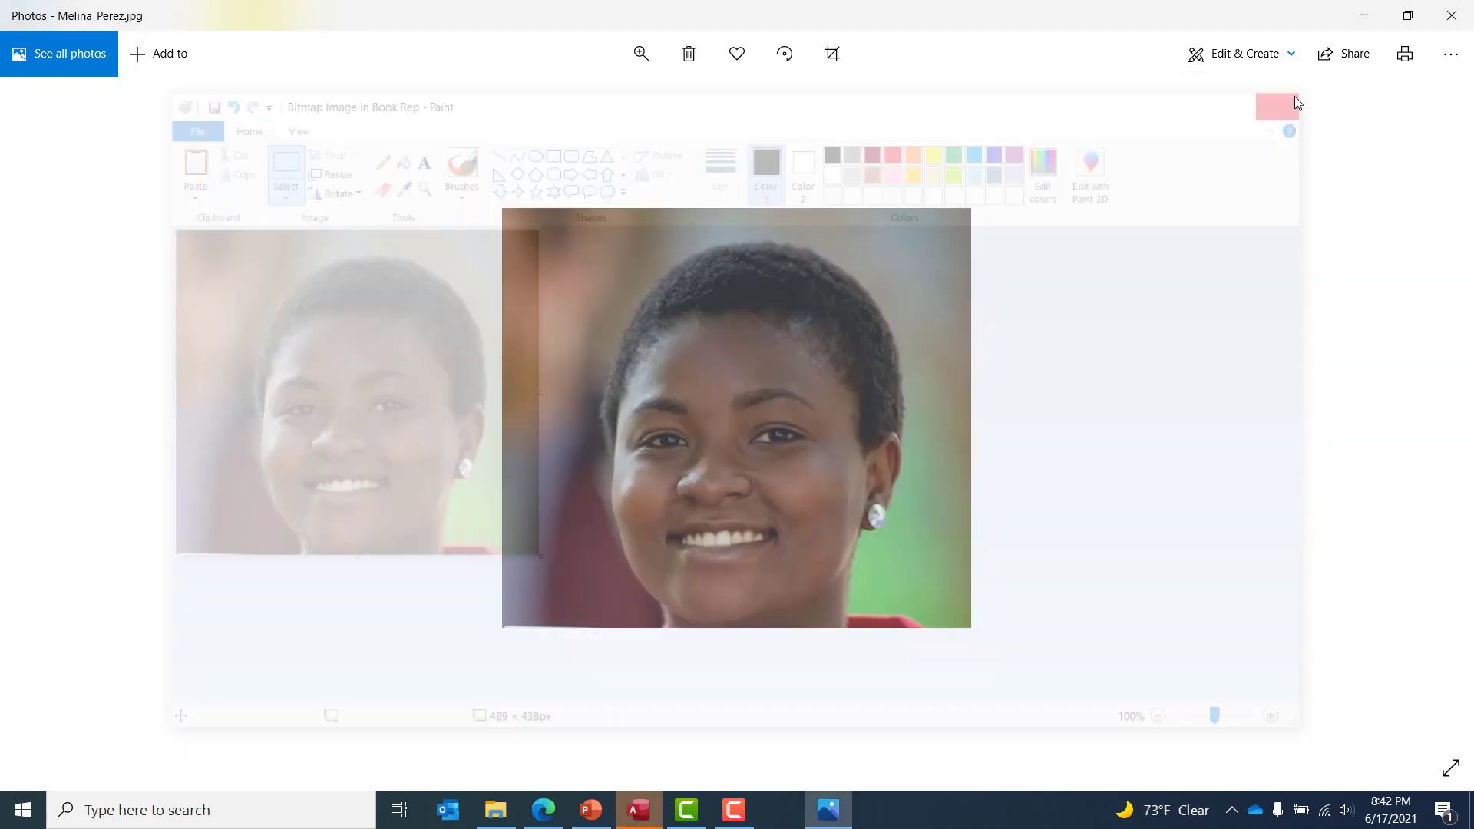
pyautogui.click(1450, 14)
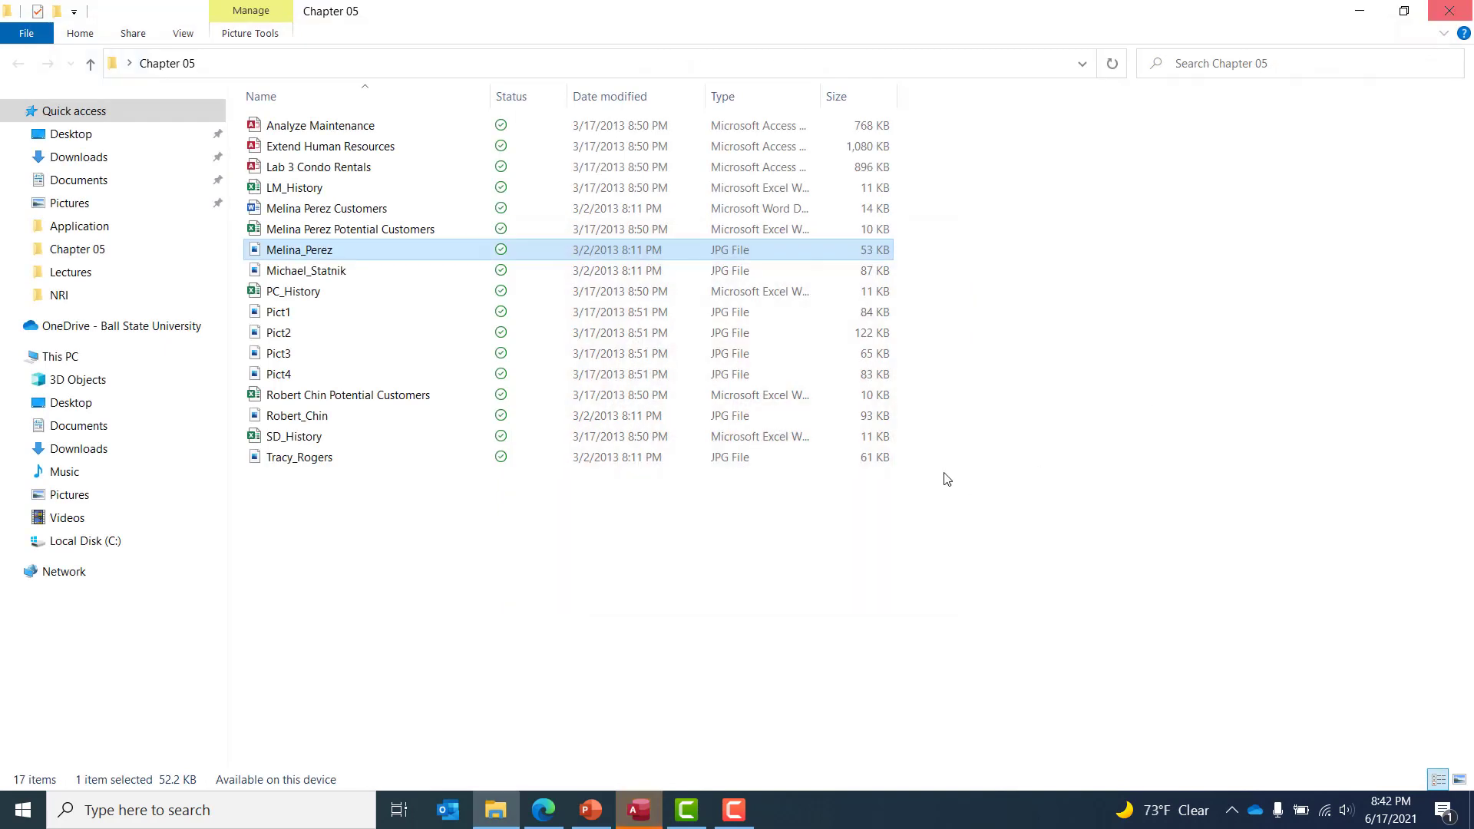
# Step: Attach the customers .docx and potential customers .xlsx from Chapter 05 to the first rep's record
pyautogui.click(638, 810)
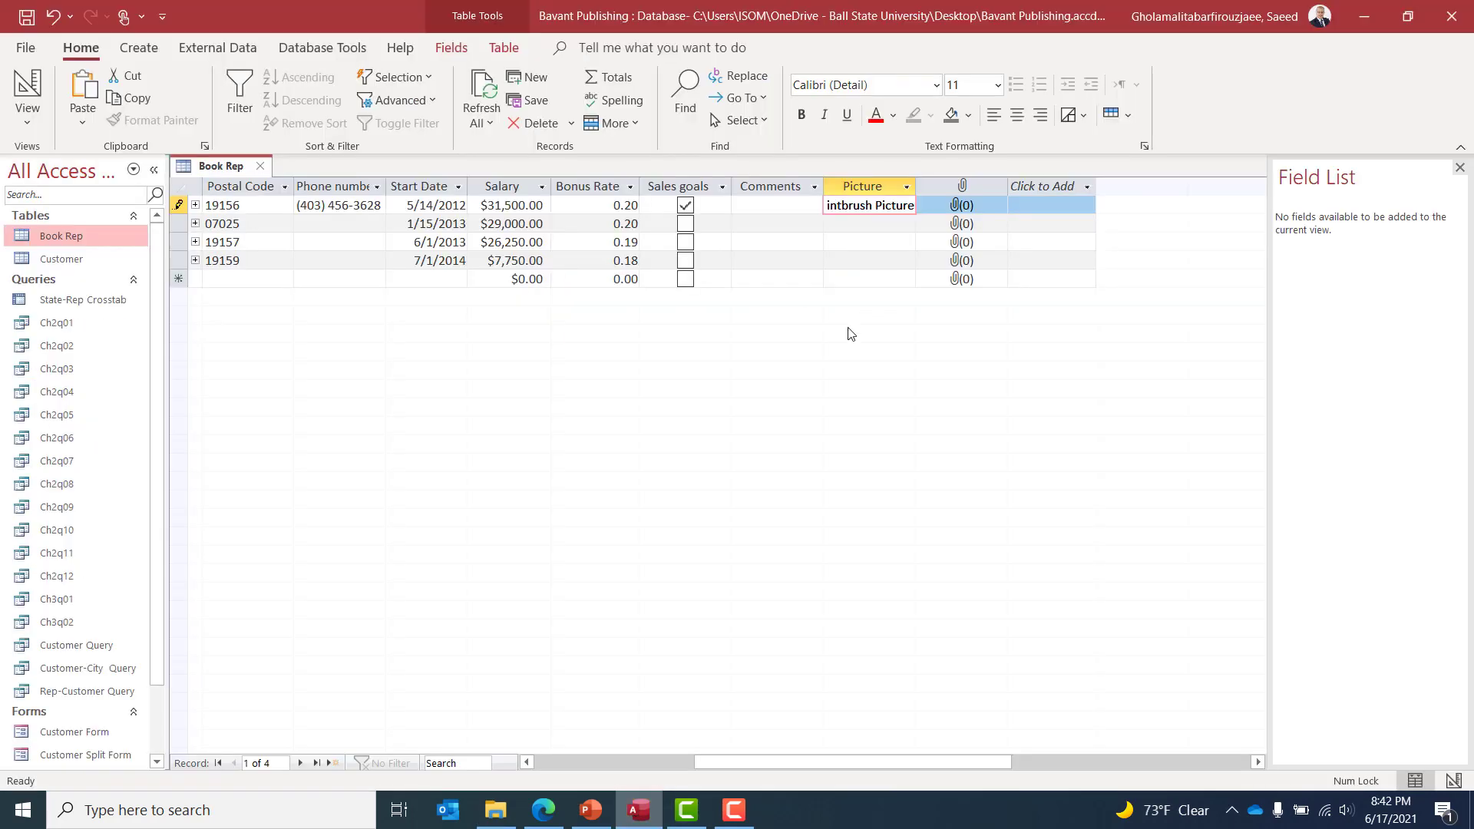
pyautogui.click(959, 208)
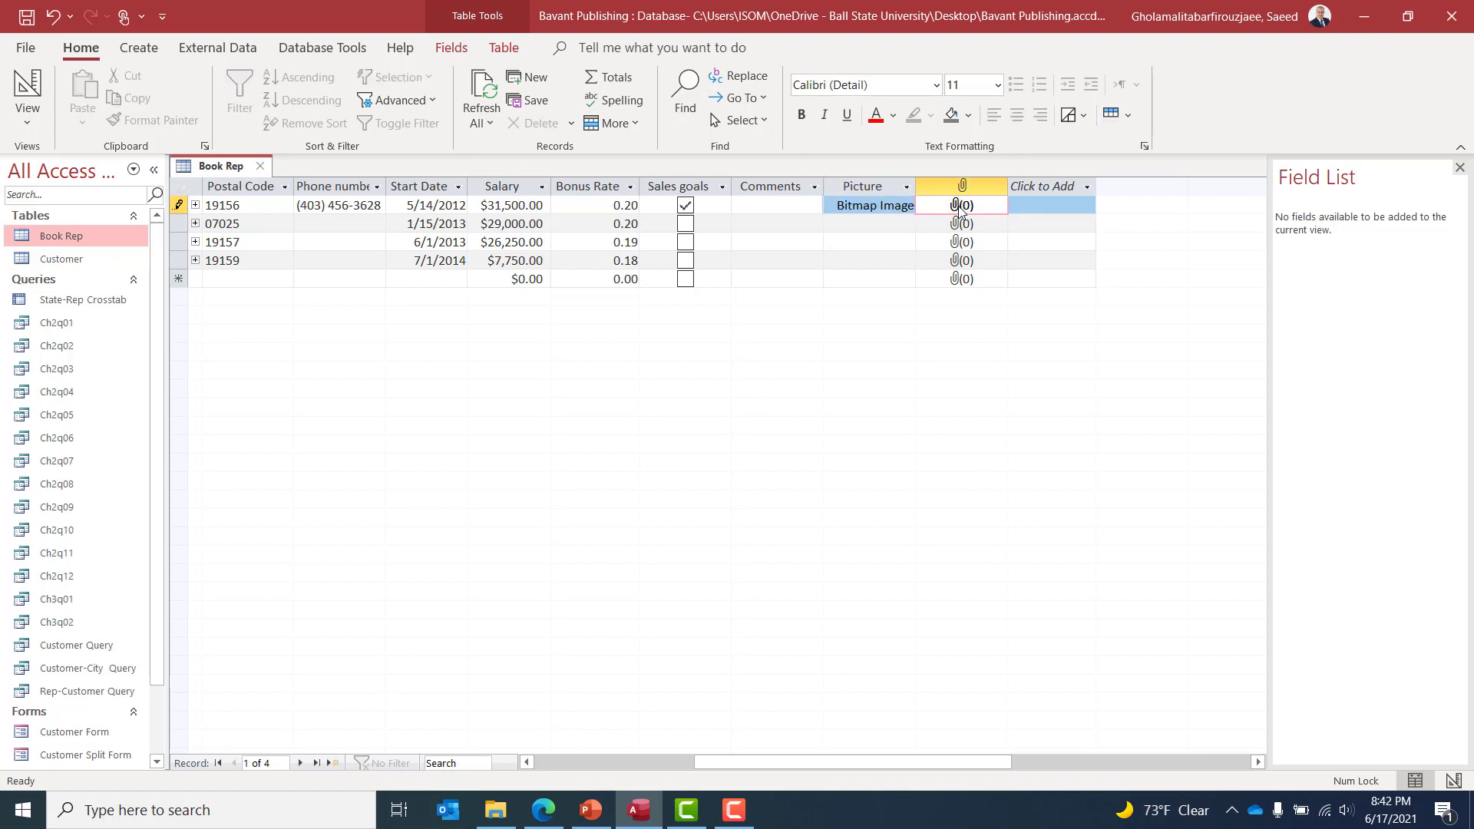
pyautogui.doubleClick(978, 212)
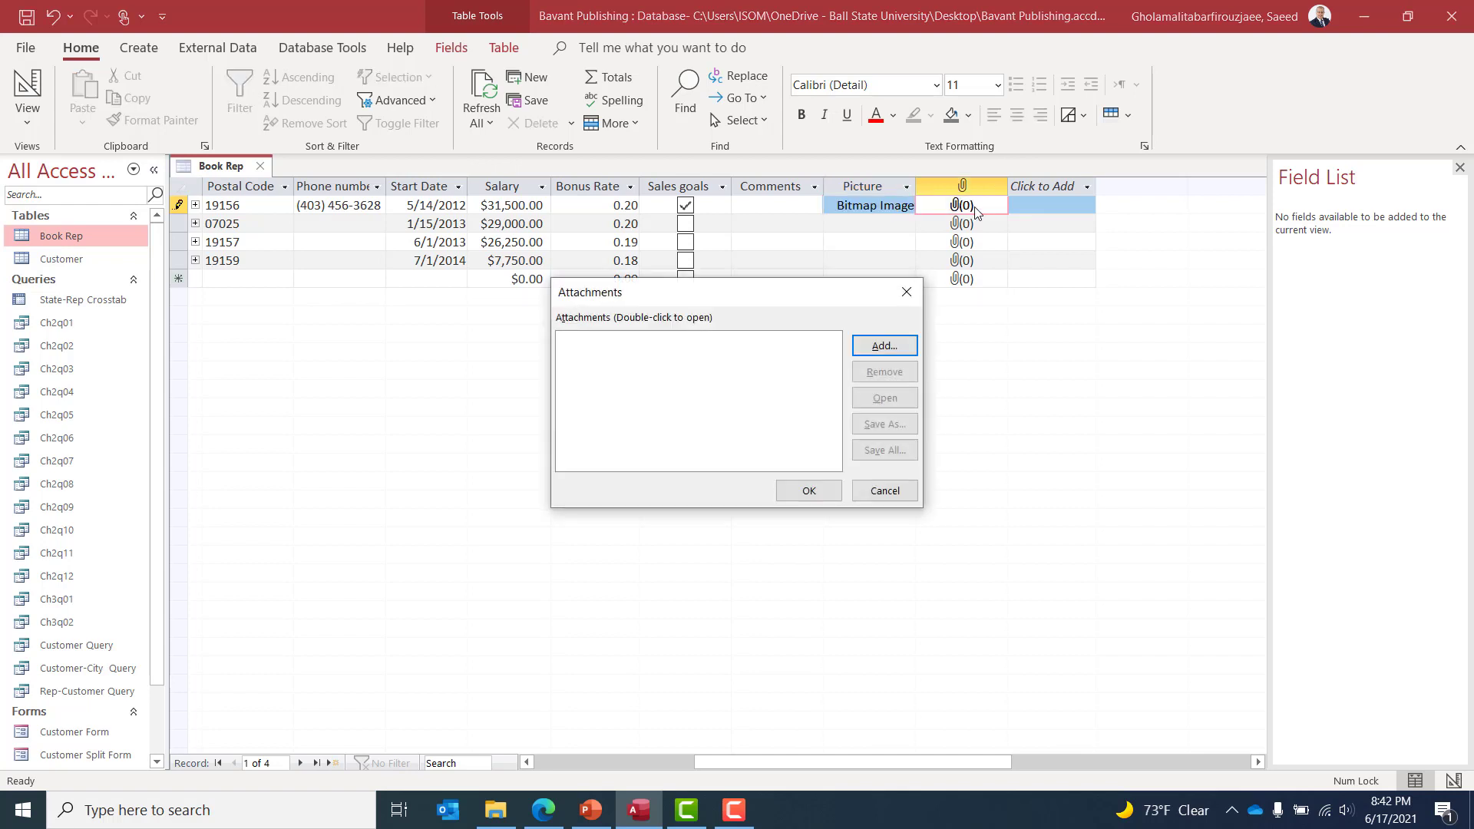
pyautogui.click(883, 347)
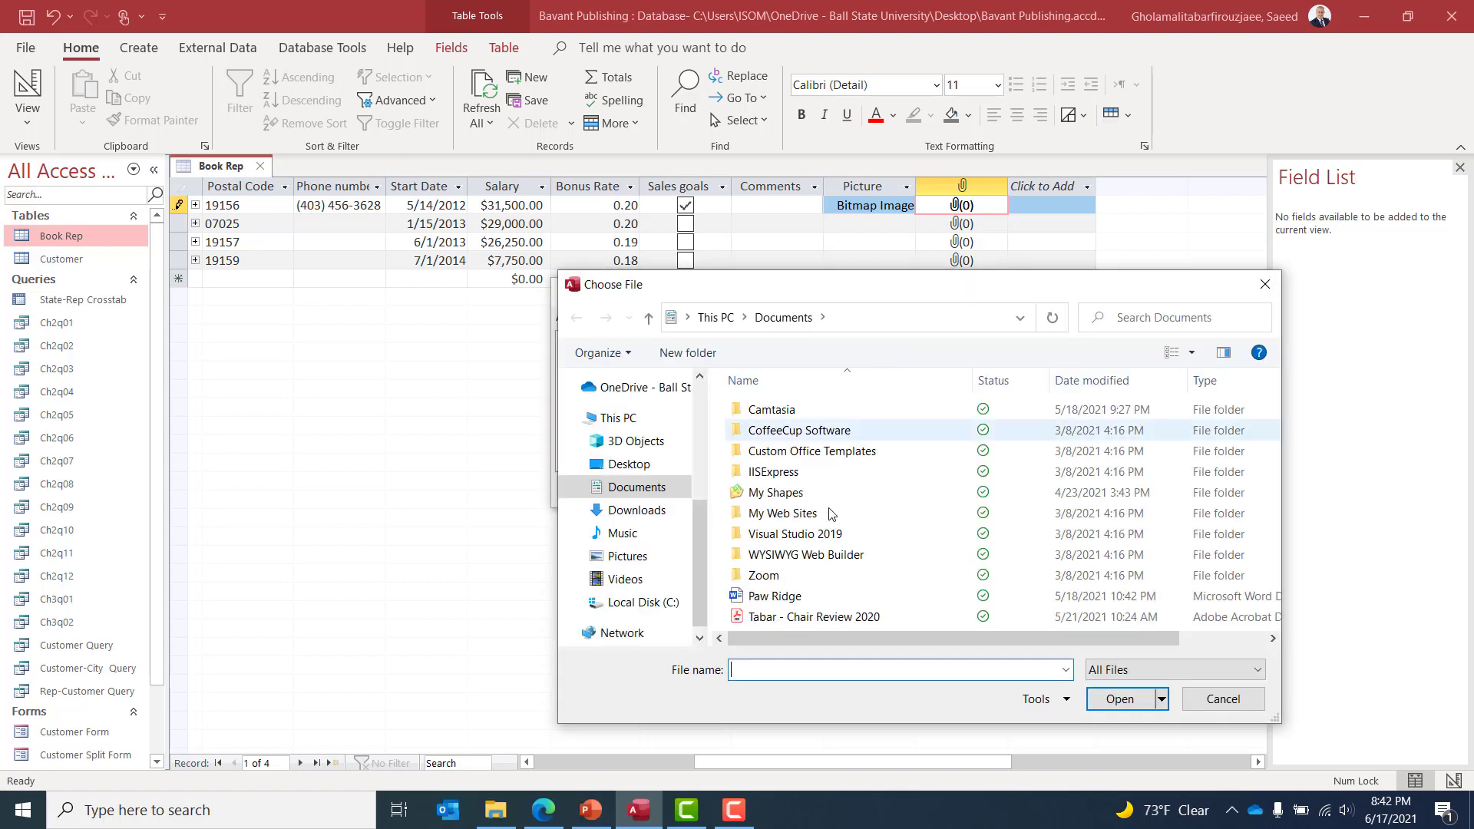
pyautogui.click(651, 464)
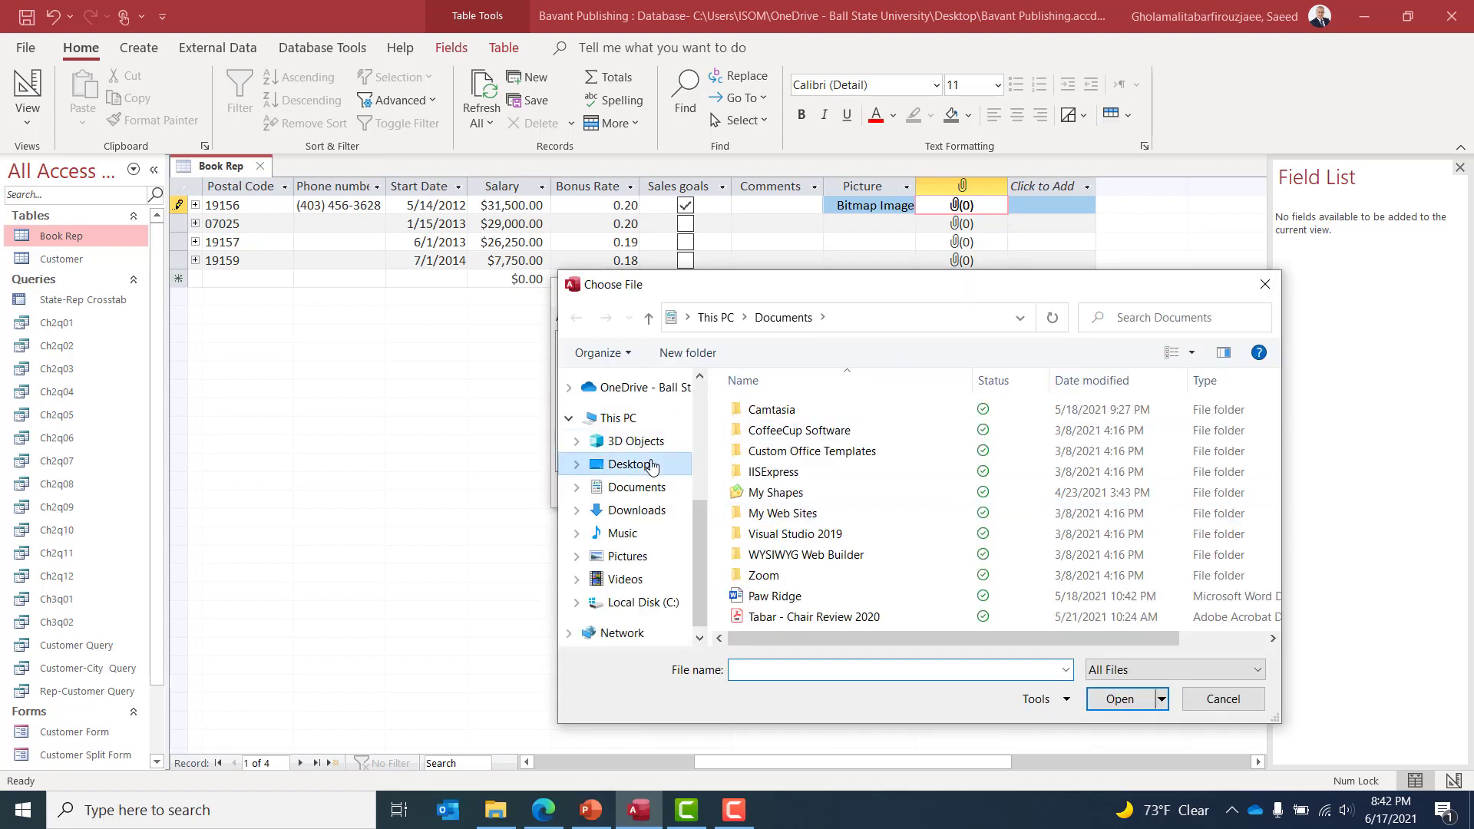
pyautogui.doubleClick(903, 423)
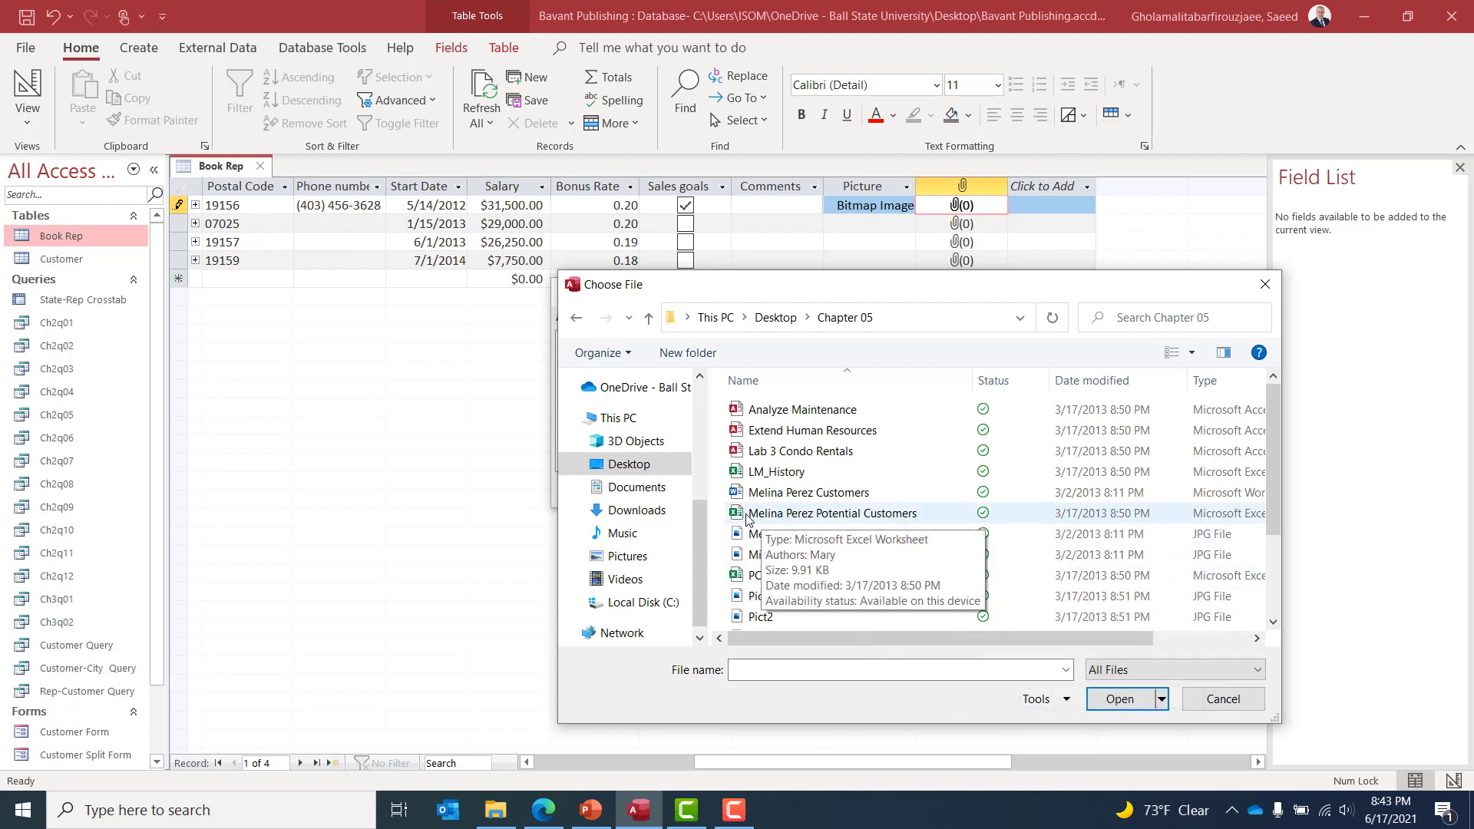
pyautogui.click(798, 497)
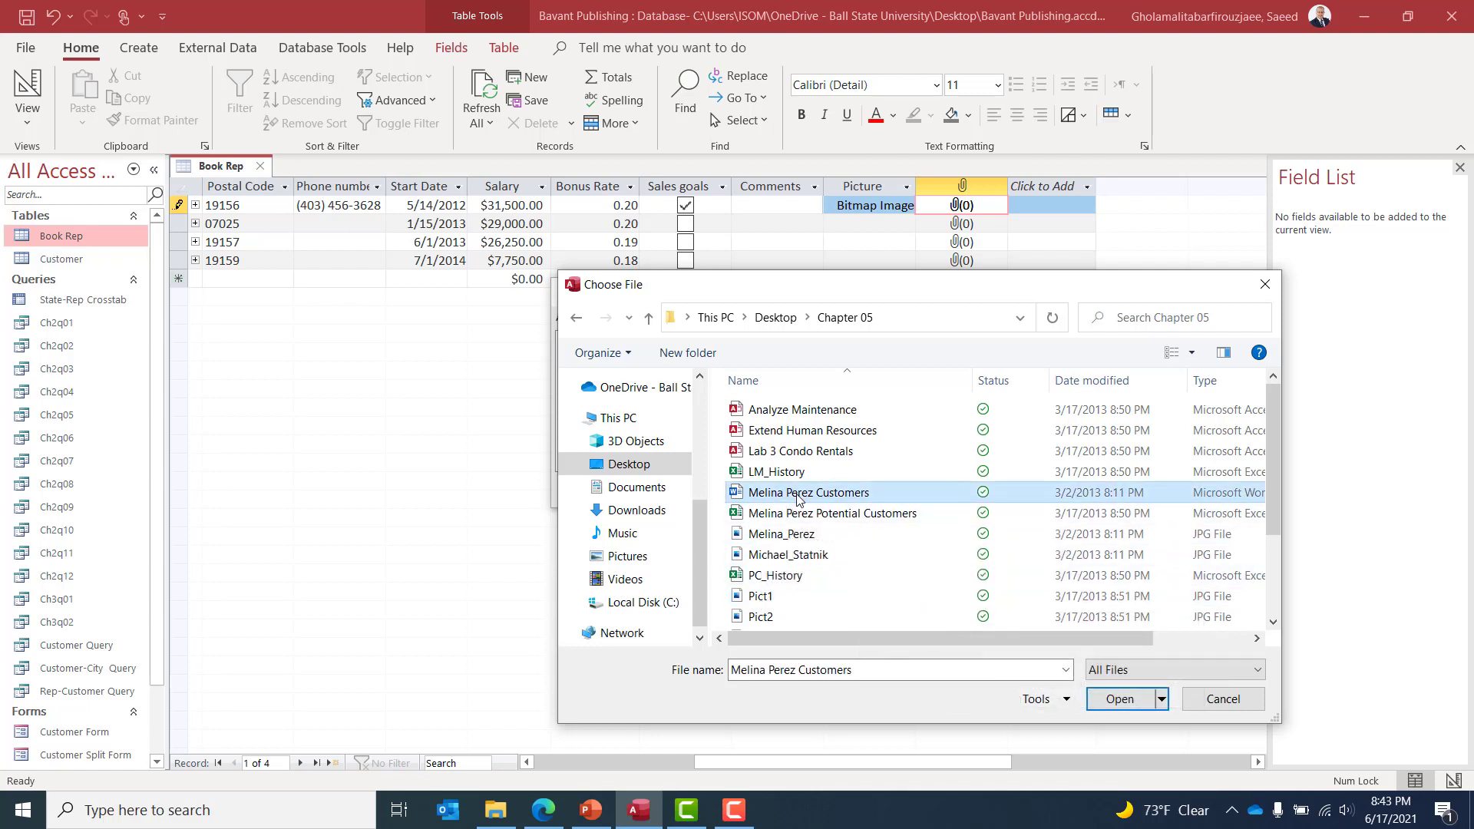
pyautogui.hotkey('shift', 'Down')
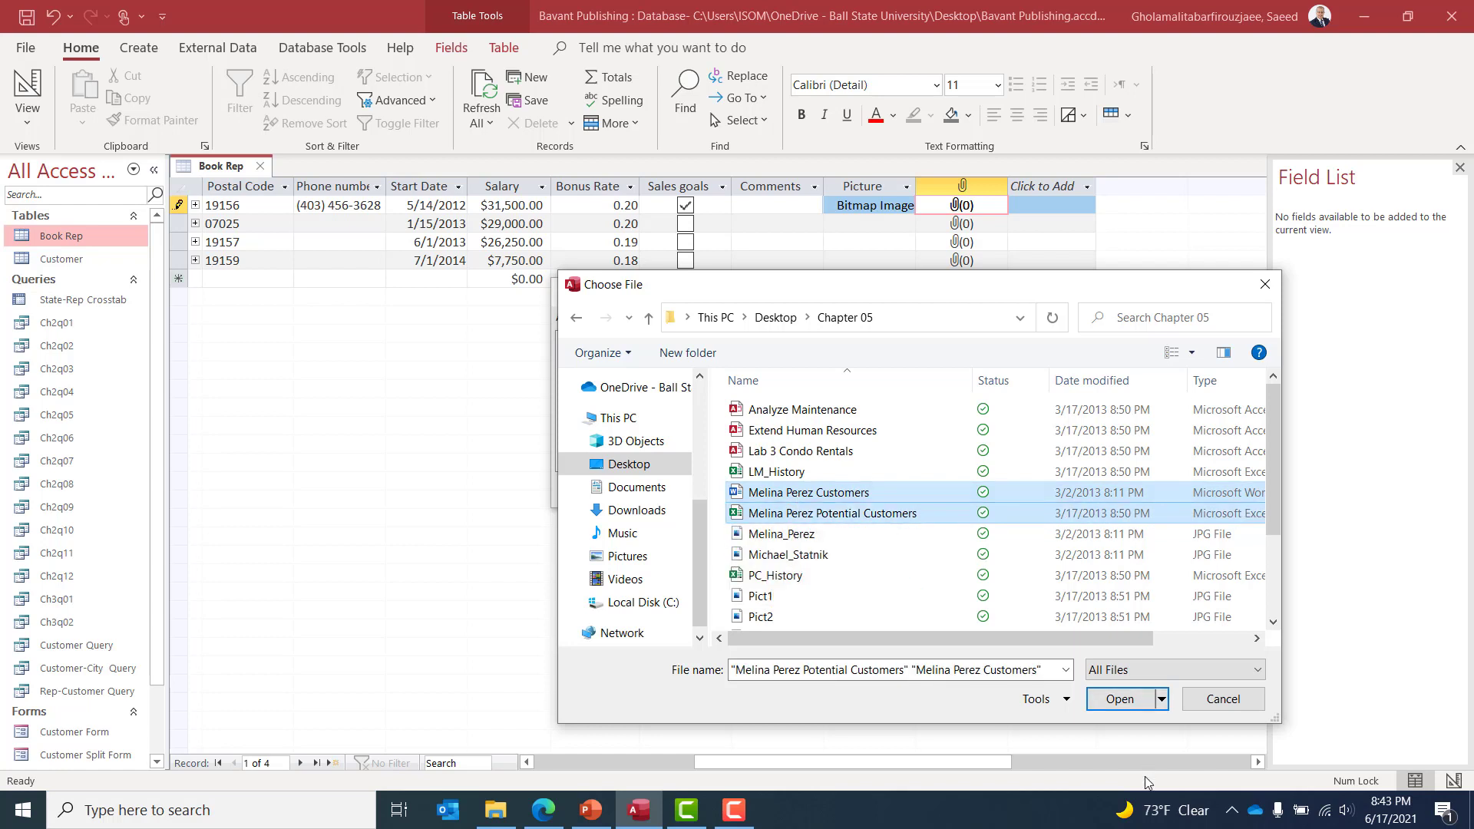
pyautogui.click(1119, 697)
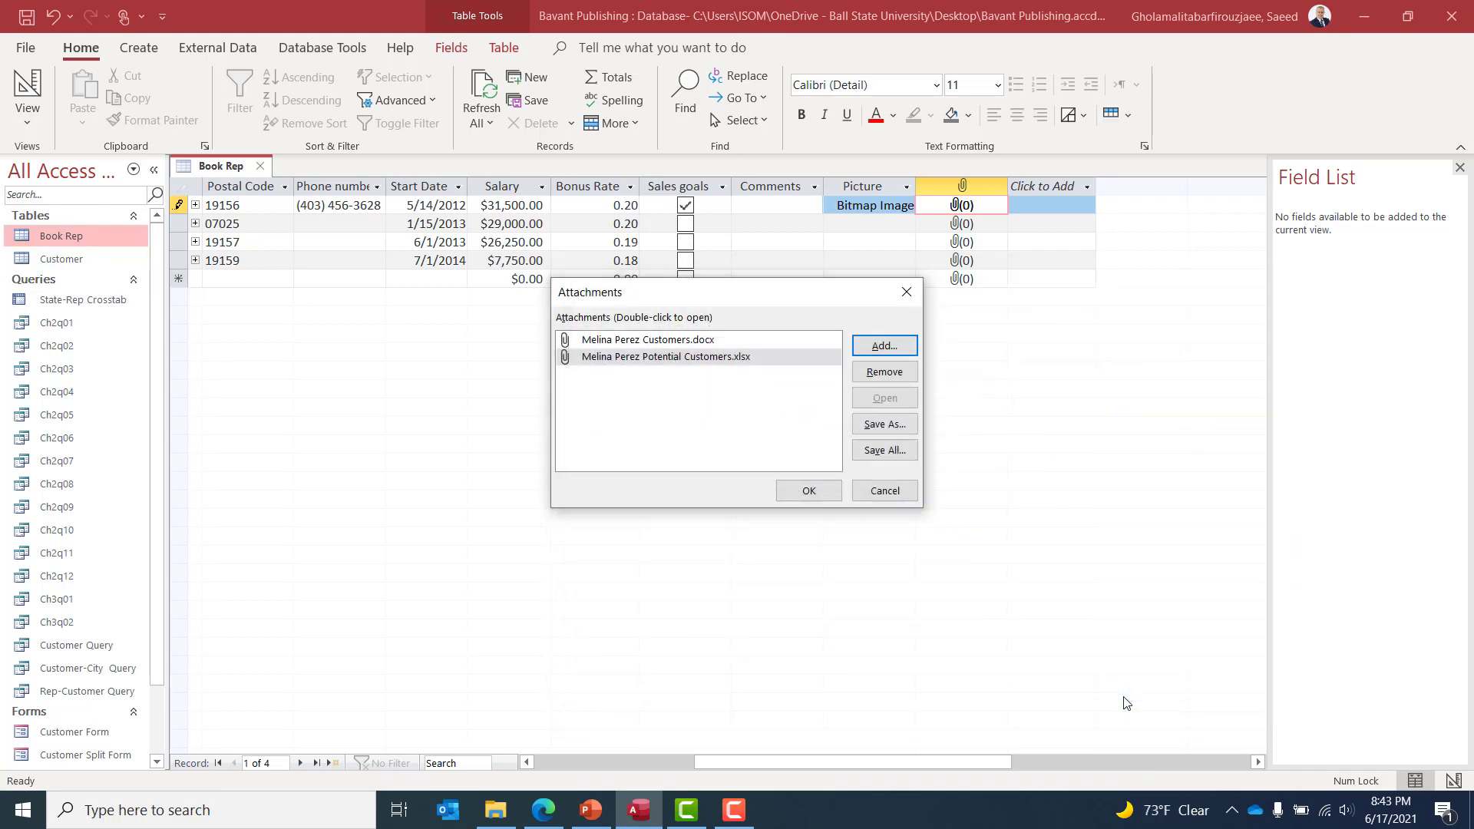
pyautogui.click(799, 496)
pyautogui.click(720, 206)
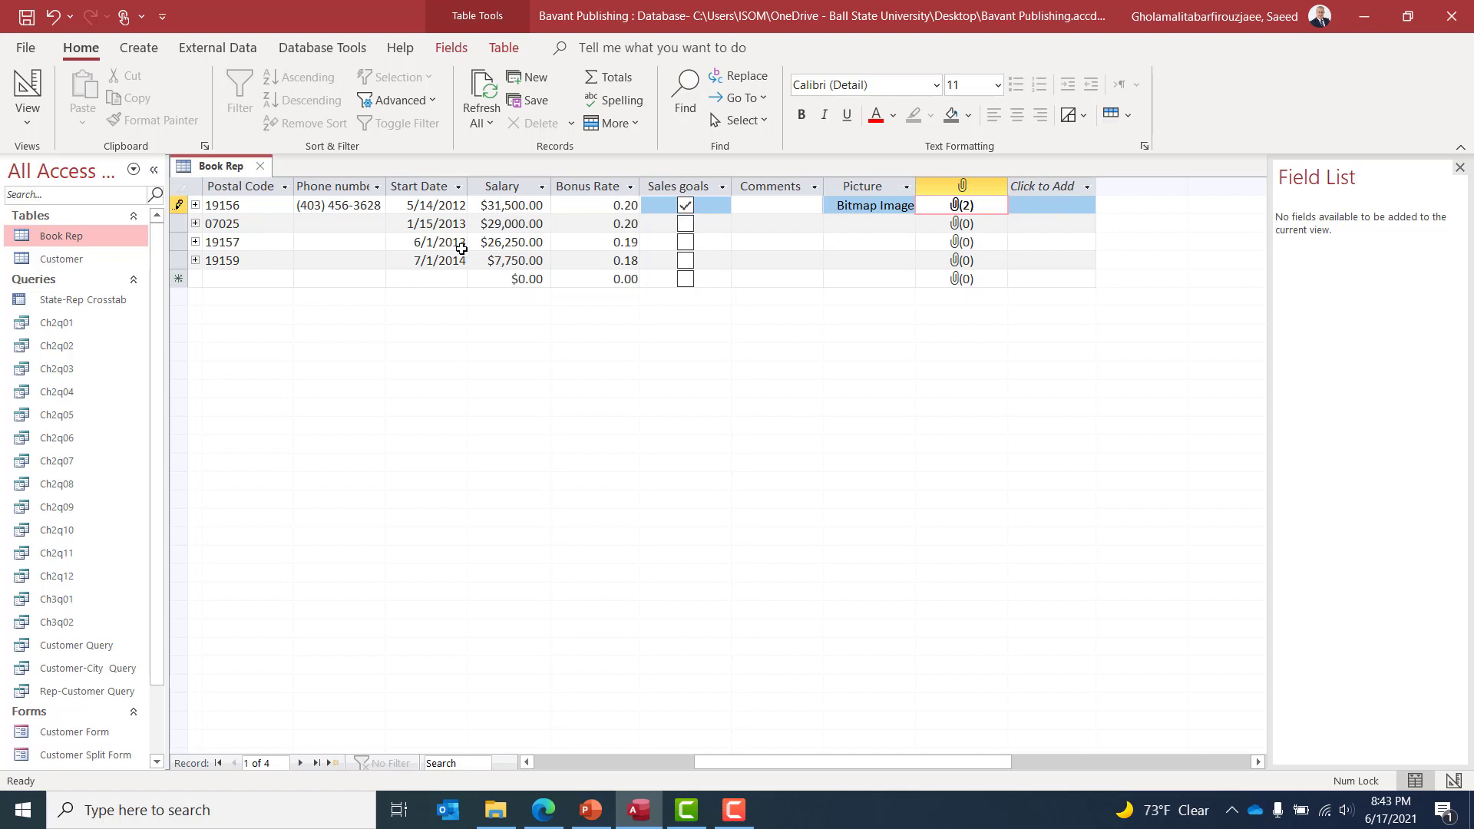
# Step: Close the Attachments dialog and enter the third rep's phone number, leaving Sales goals unchecked
pyautogui.click(540, 762)
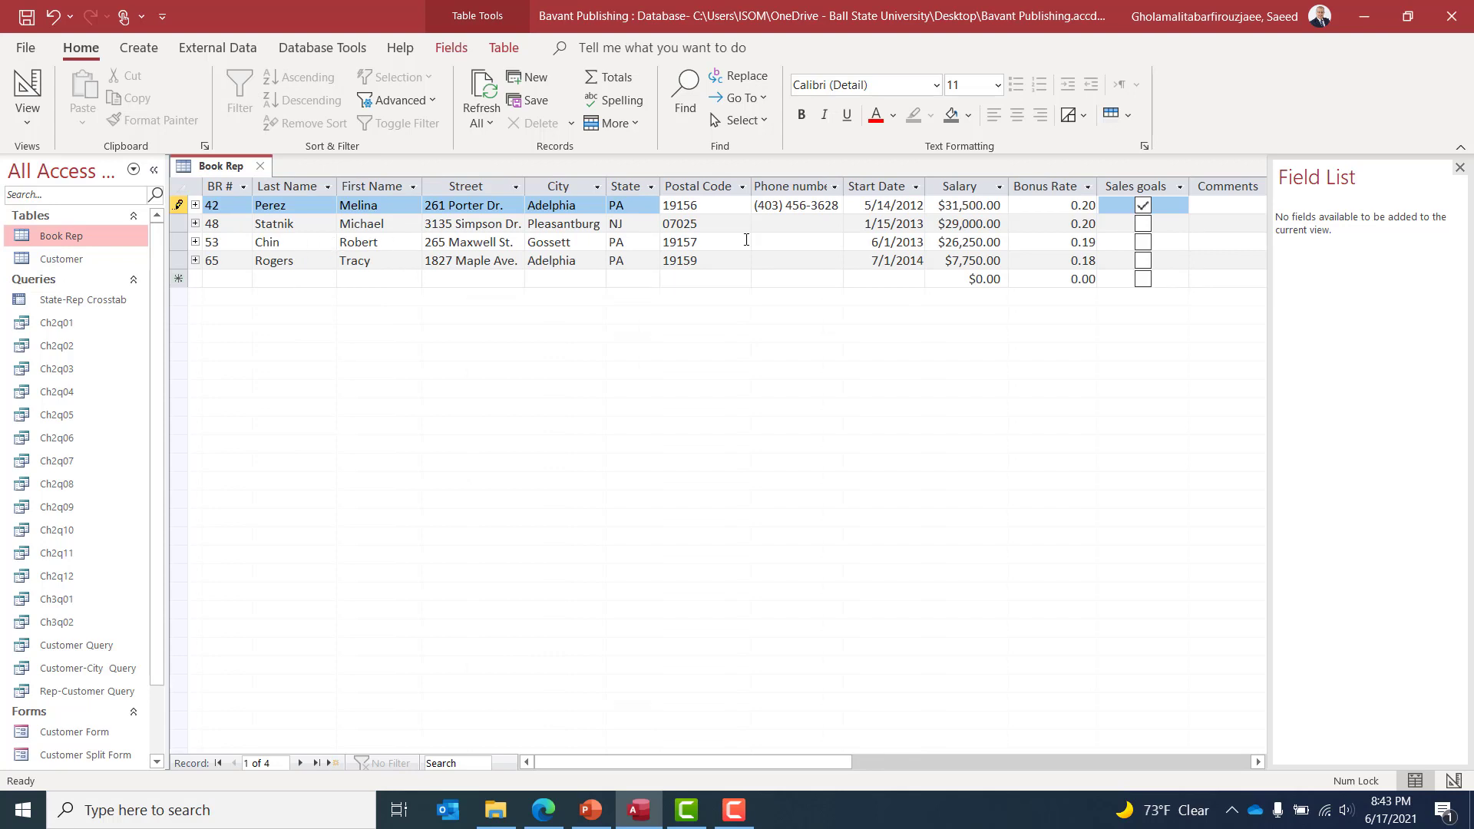
pyautogui.click(791, 243)
pyautogui.press('Left')
pyautogui.press('Left')
pyautogui.press('Left')
pyautogui.press('Left')
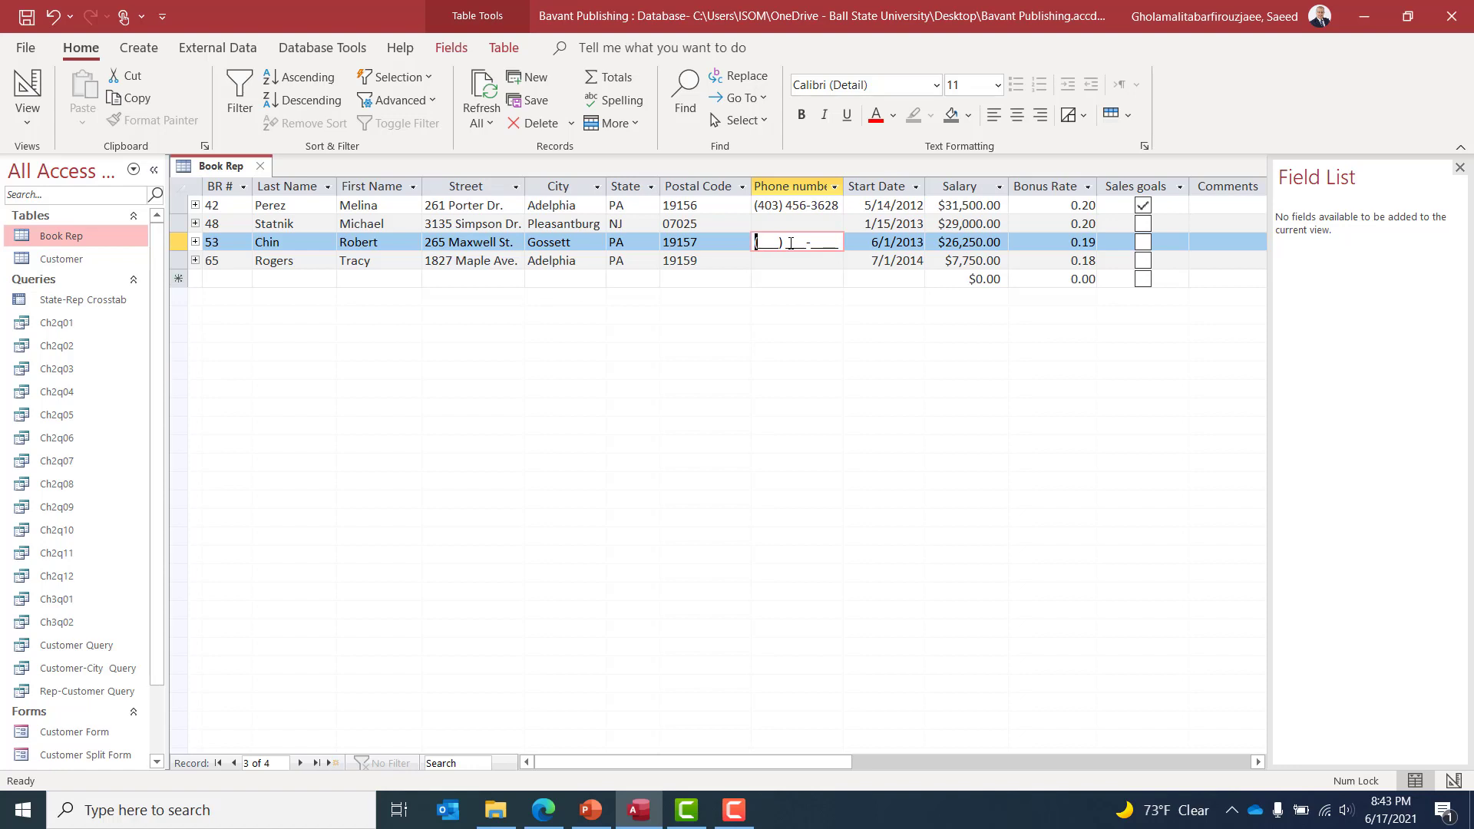
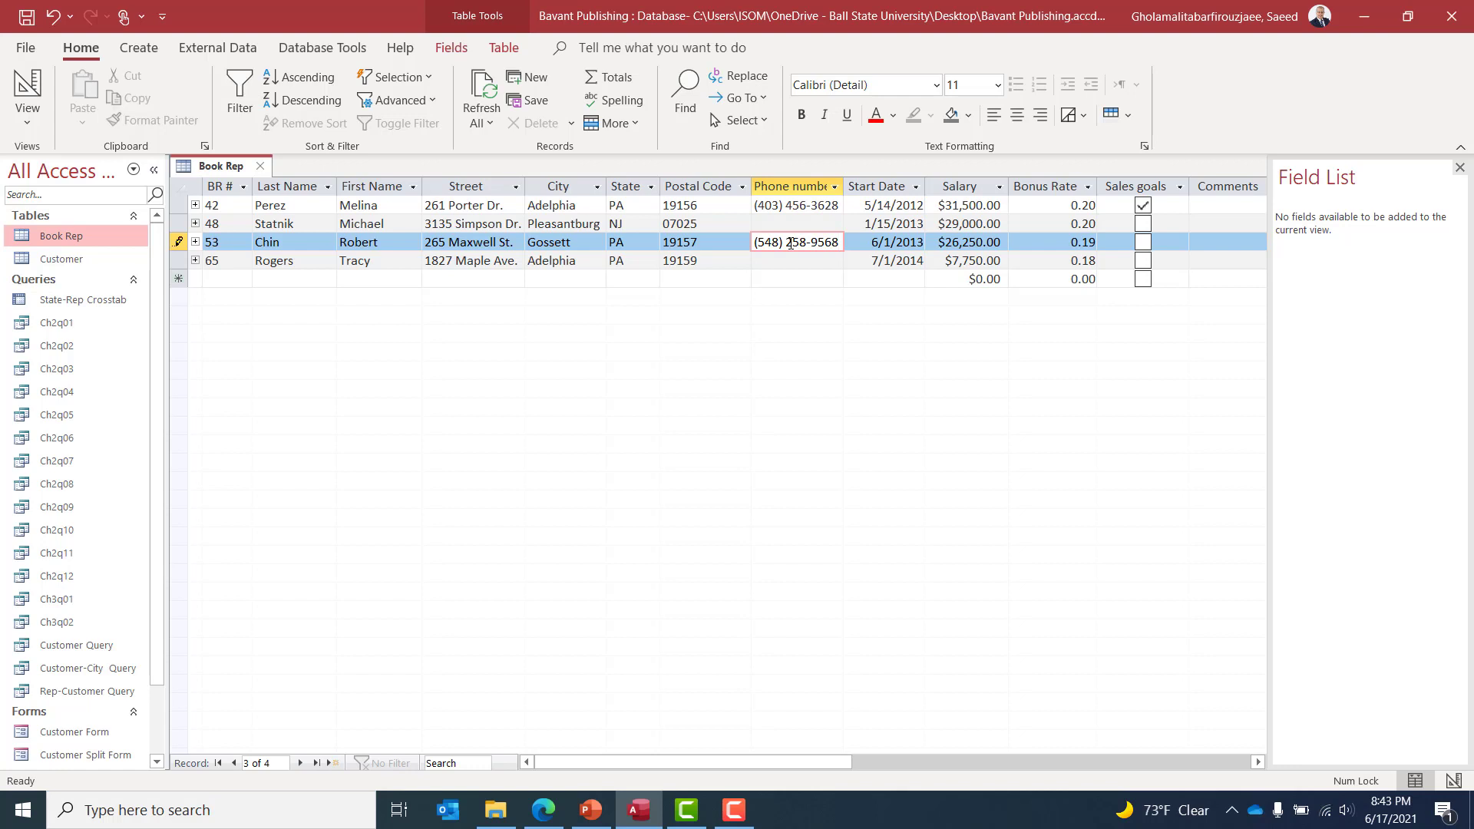
pyautogui.press('Tab')
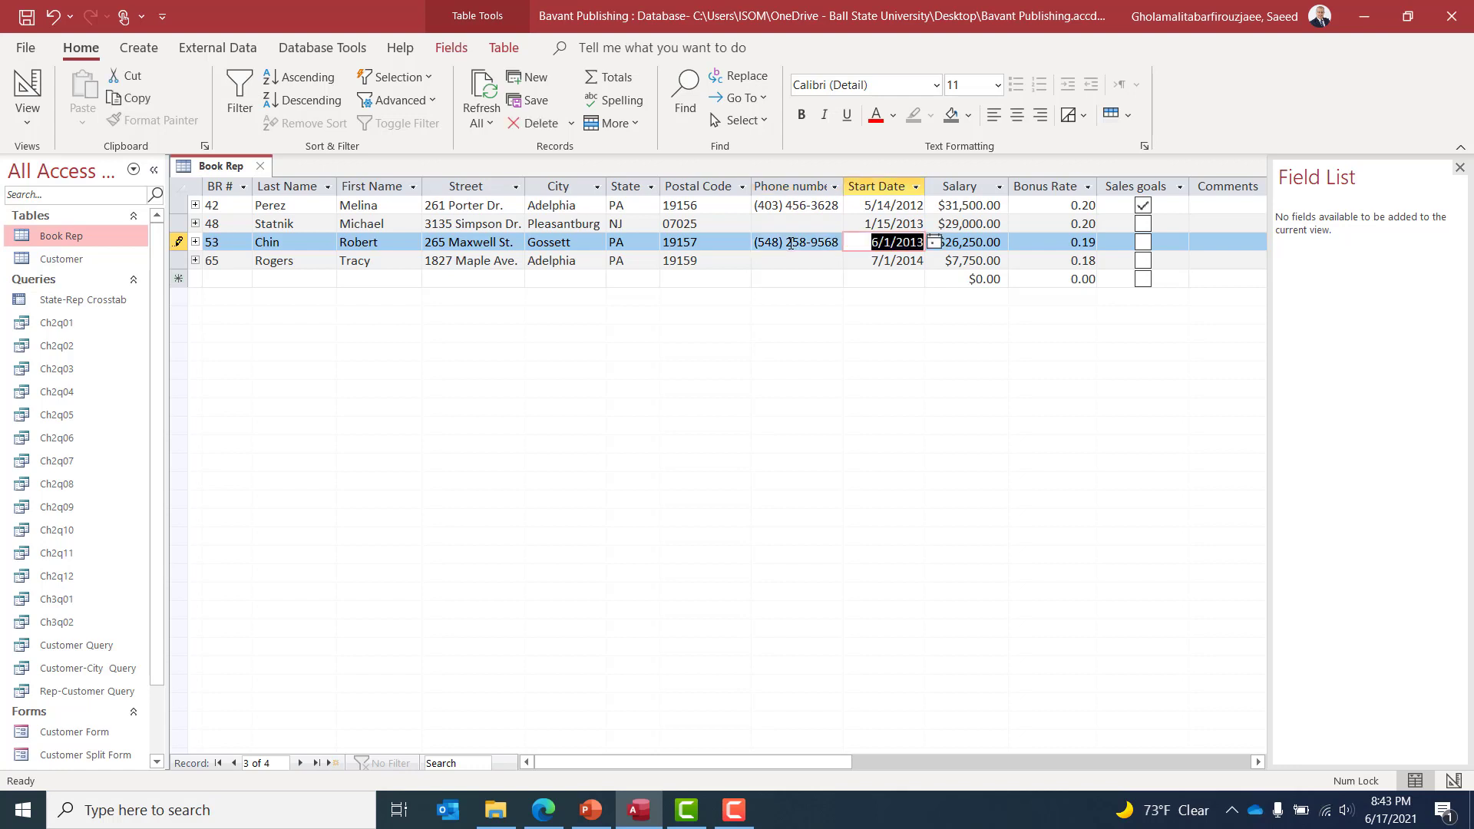
pyautogui.press('Tab')
pyautogui.press('Tab')
pyautogui.press('Tab')
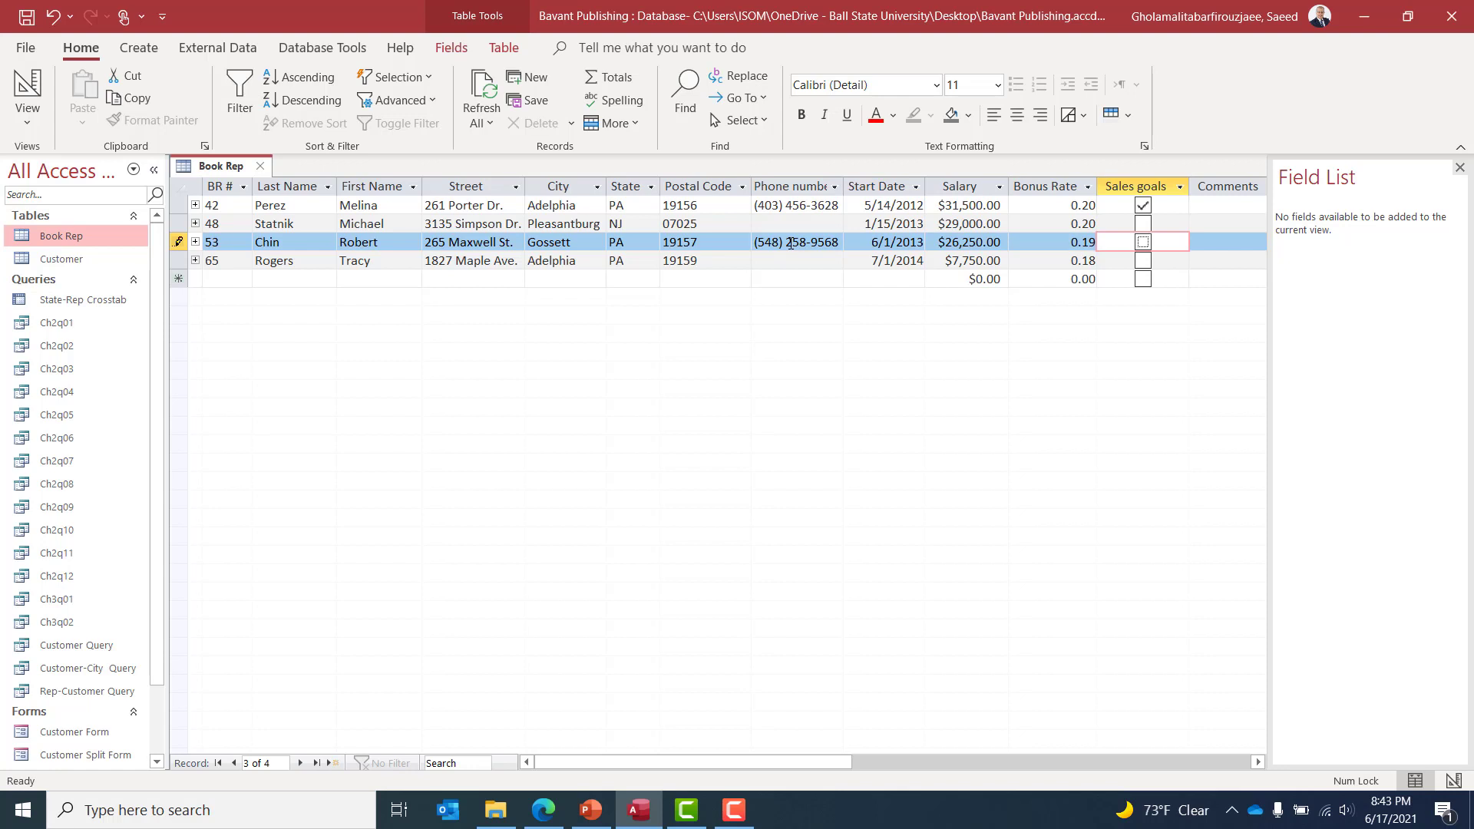
pyautogui.click(1257, 763)
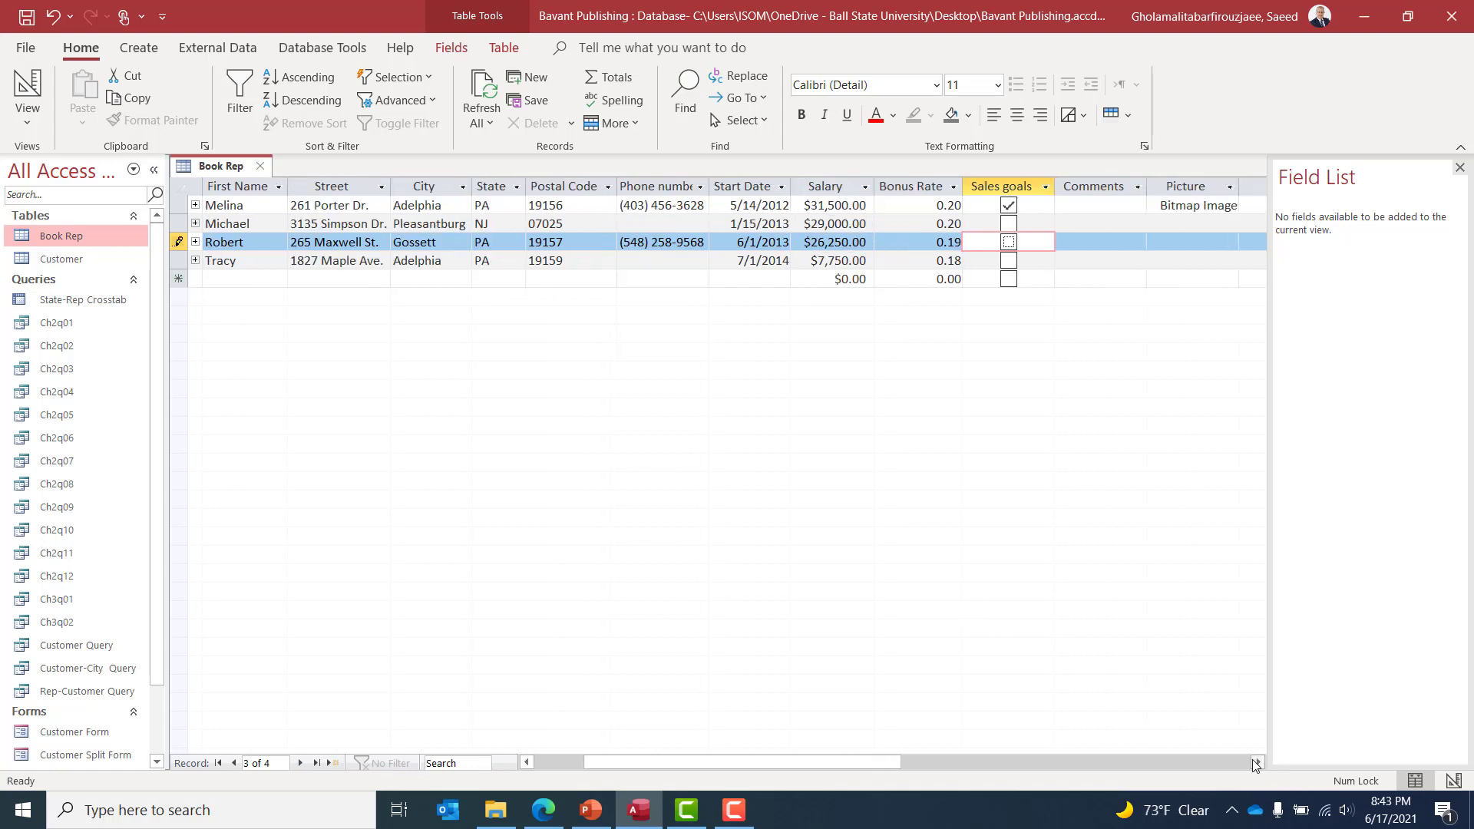
pyautogui.click(1257, 762)
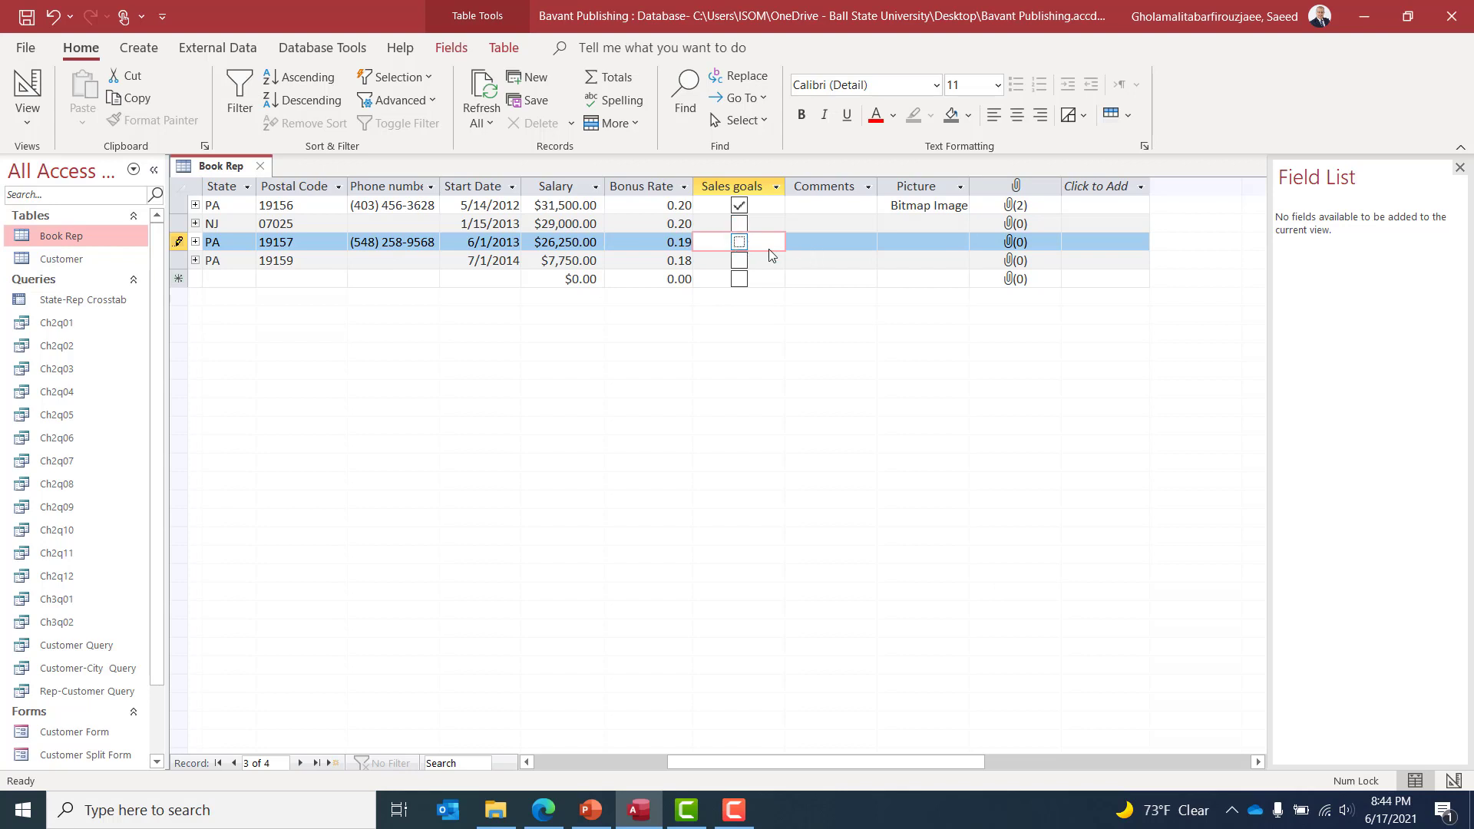
pyautogui.click(851, 248)
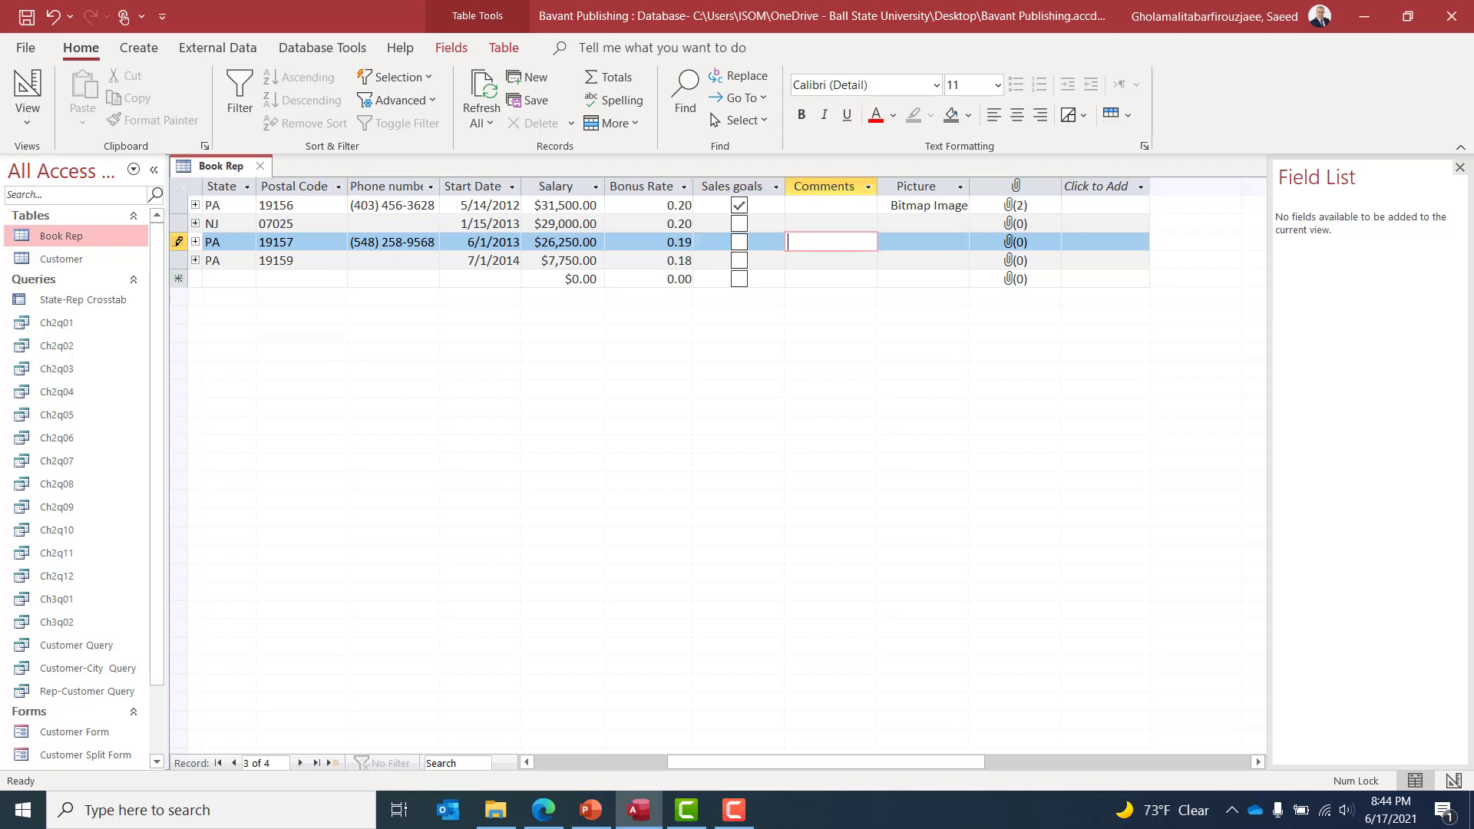
# Step: Add the comment 'Average book rep' and insert a new Bitmap Image into the third rep's Picture
pyautogui.write('Average ')
pyautogui.write('book rep')
pyautogui.press('Tab')
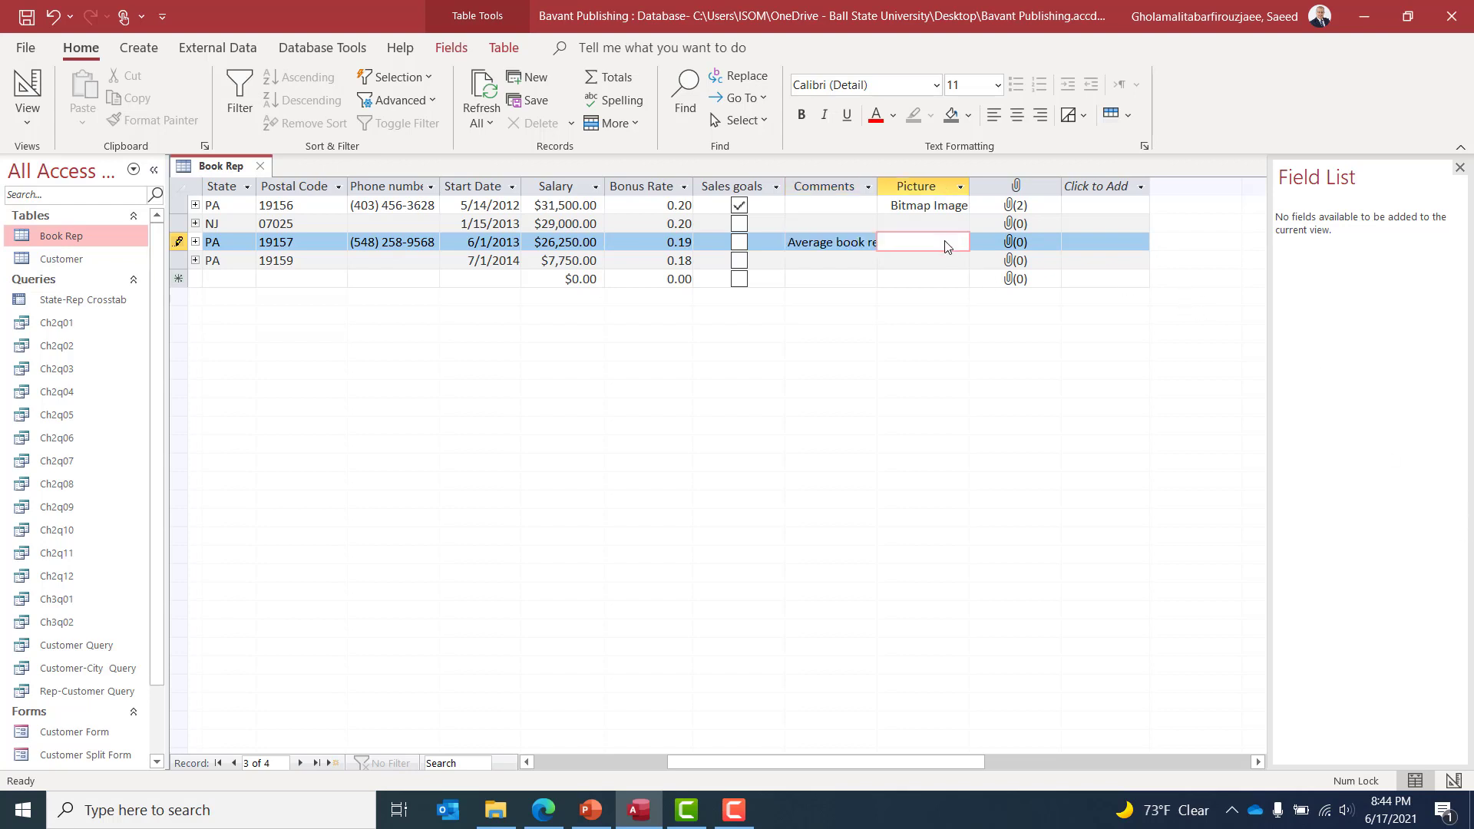
pyautogui.rightClick(947, 246)
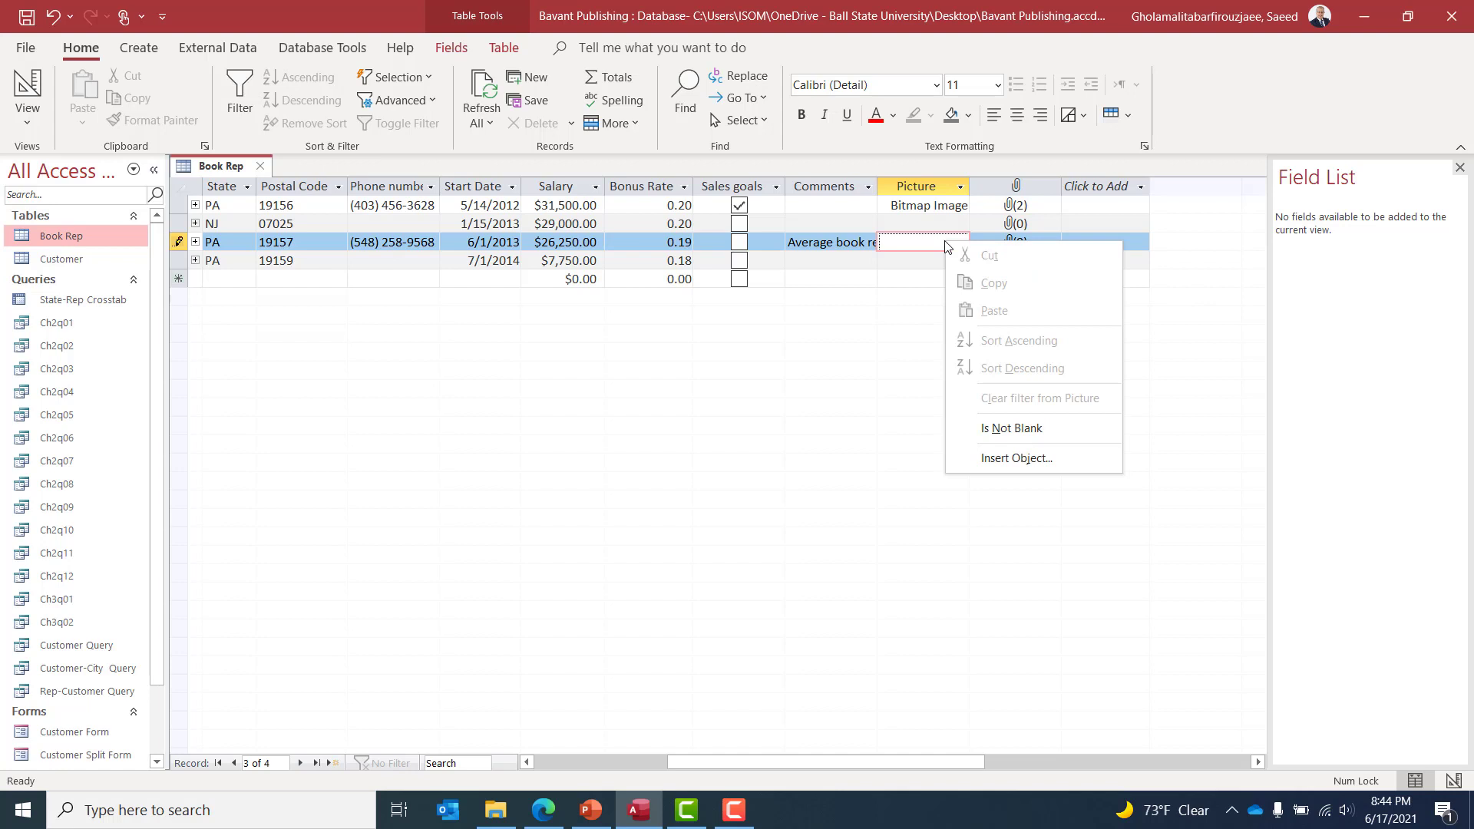
pyautogui.click(1015, 463)
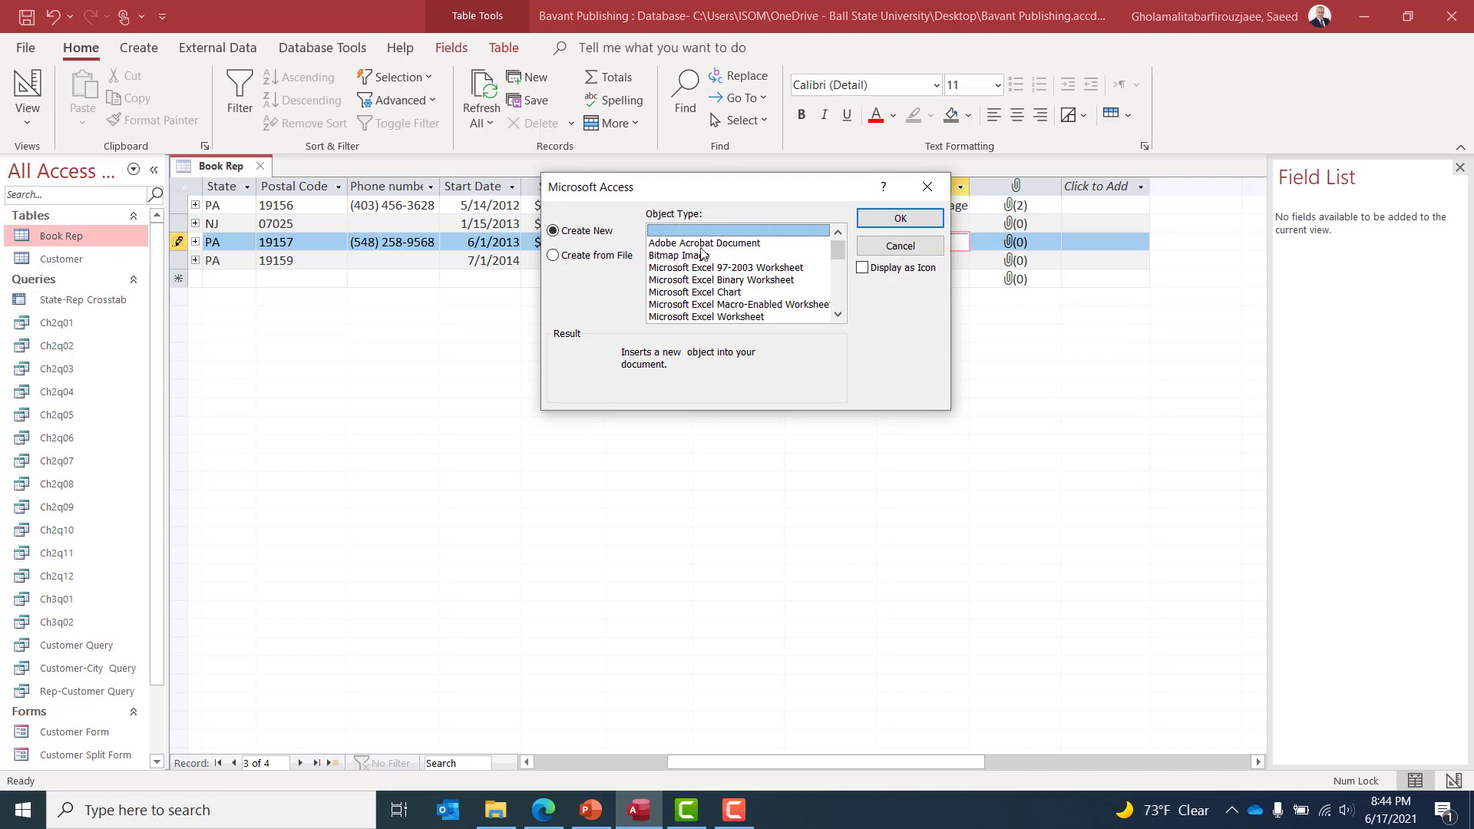
pyautogui.click(701, 255)
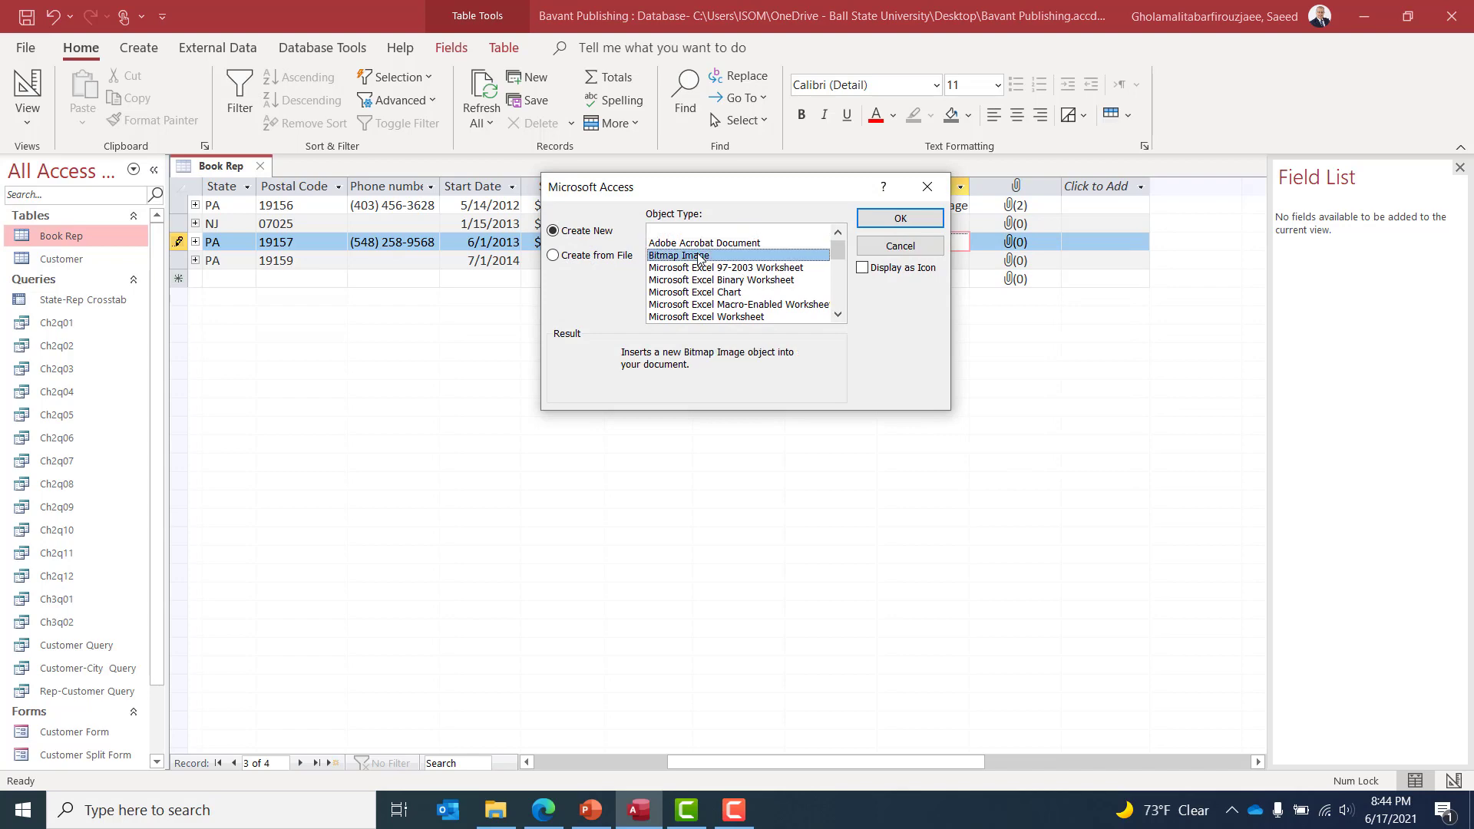
pyautogui.click(895, 216)
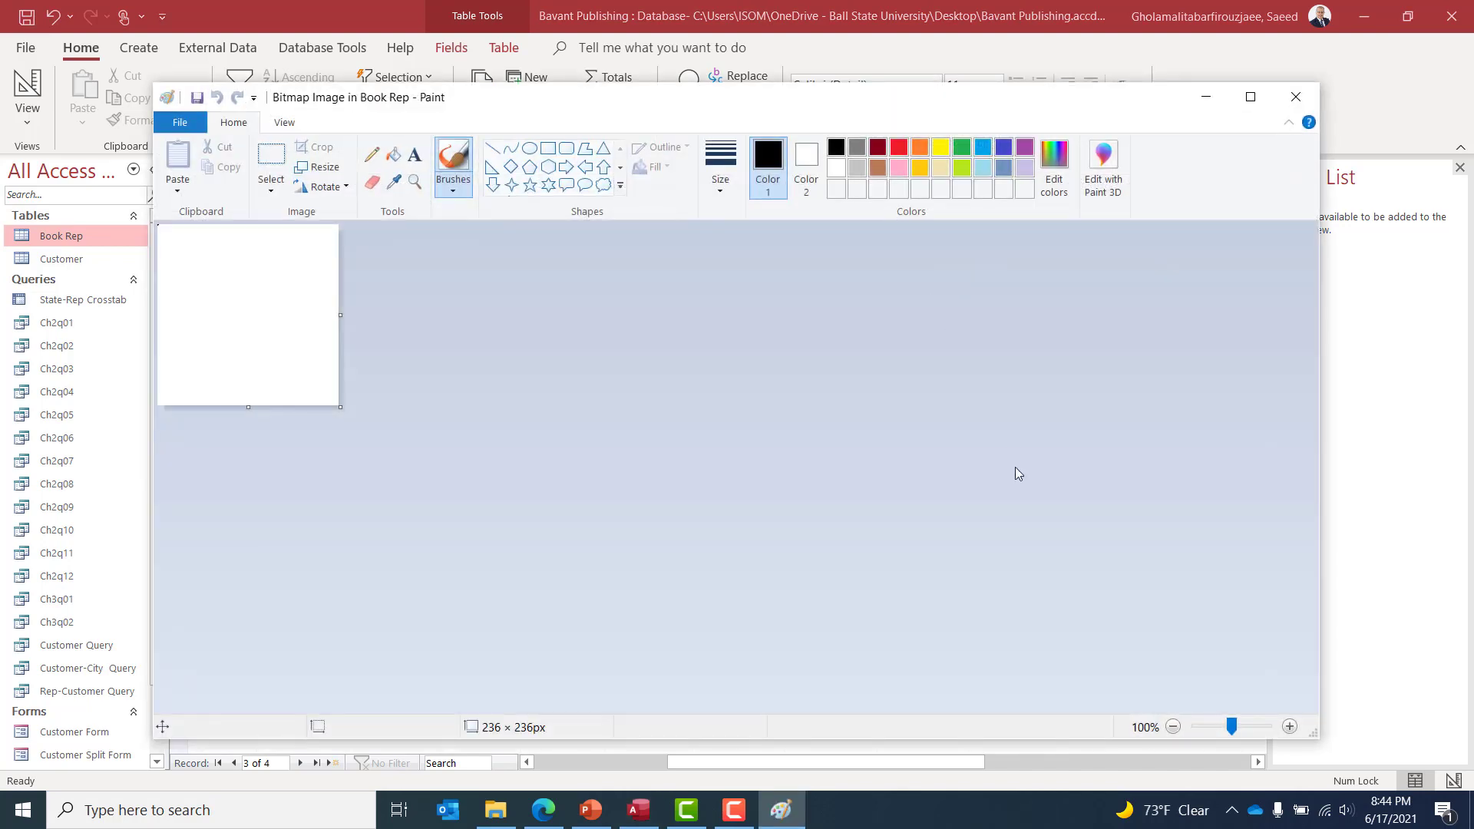
# Step: Open the Pict4 JPG from the Chapter 05 folder in the photo viewer
pyautogui.hotkey('alt', 'Tab')
pyautogui.press('Tab')
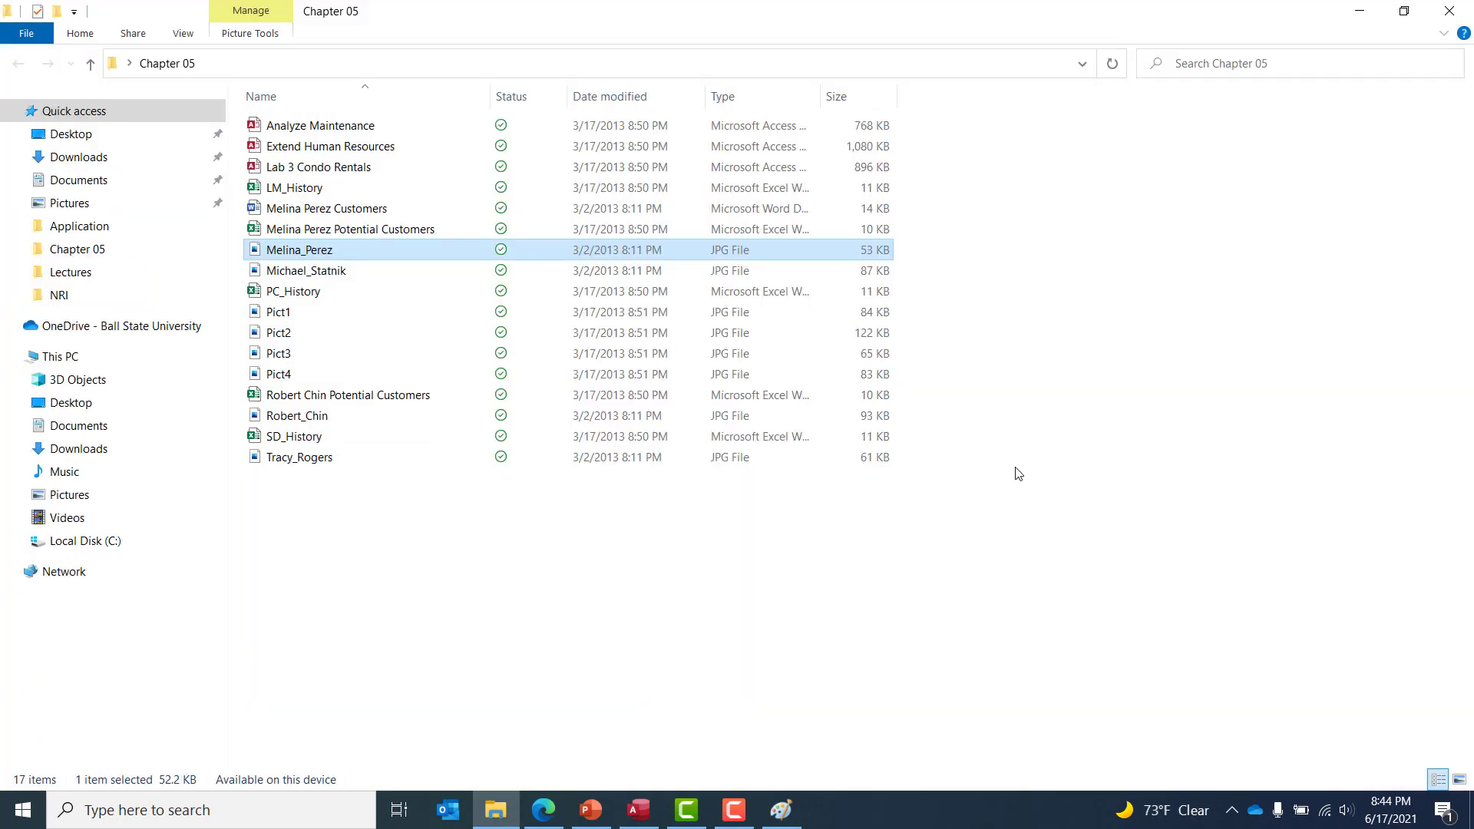
pyautogui.press('Down')
pyautogui.press('Down')
pyautogui.press('Down')
pyautogui.press('Down')
pyautogui.press('Down')
pyautogui.press('Down')
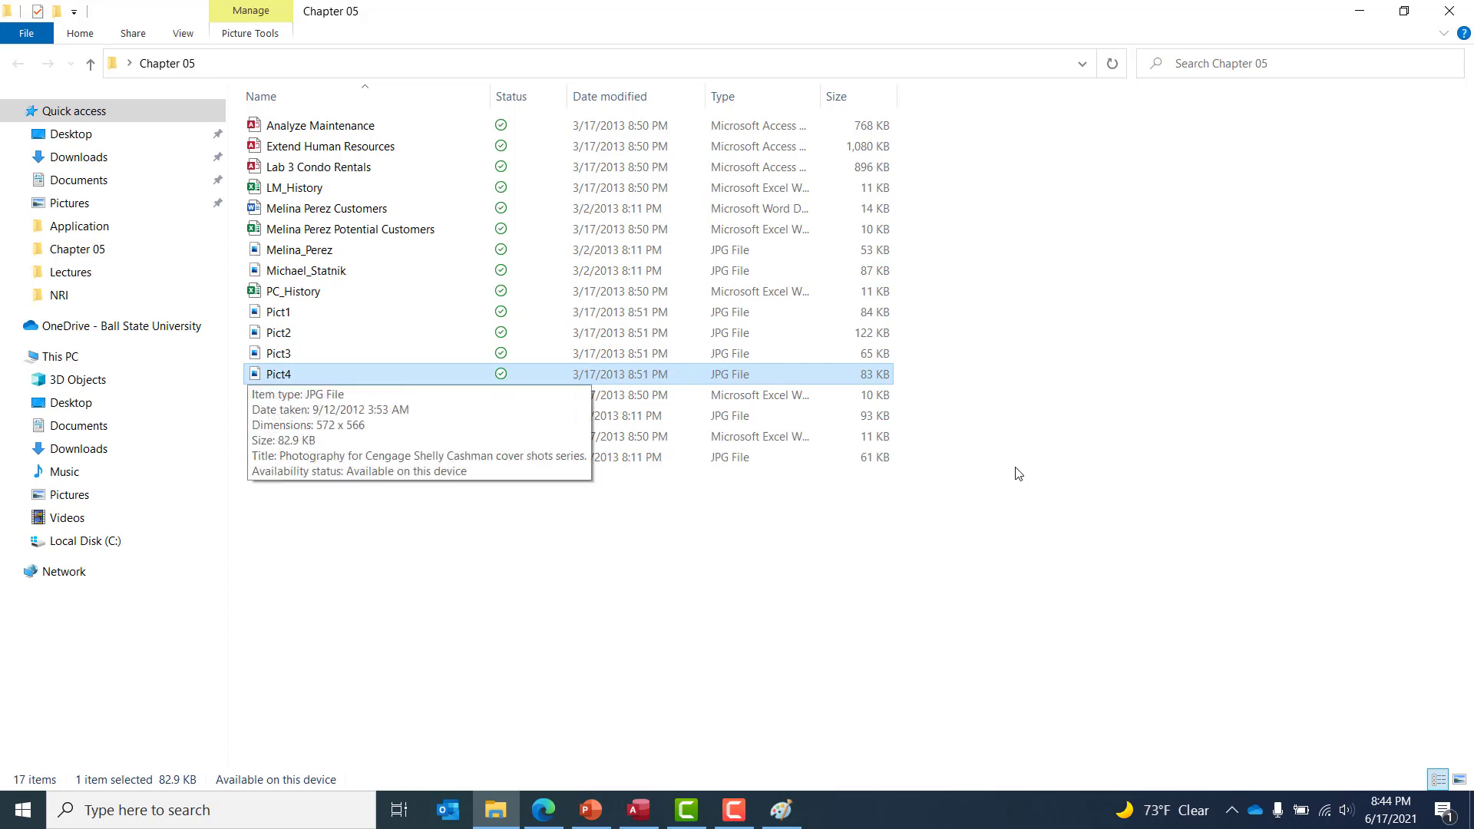
pyautogui.press('Down')
pyautogui.press('Down')
pyautogui.press('Down')
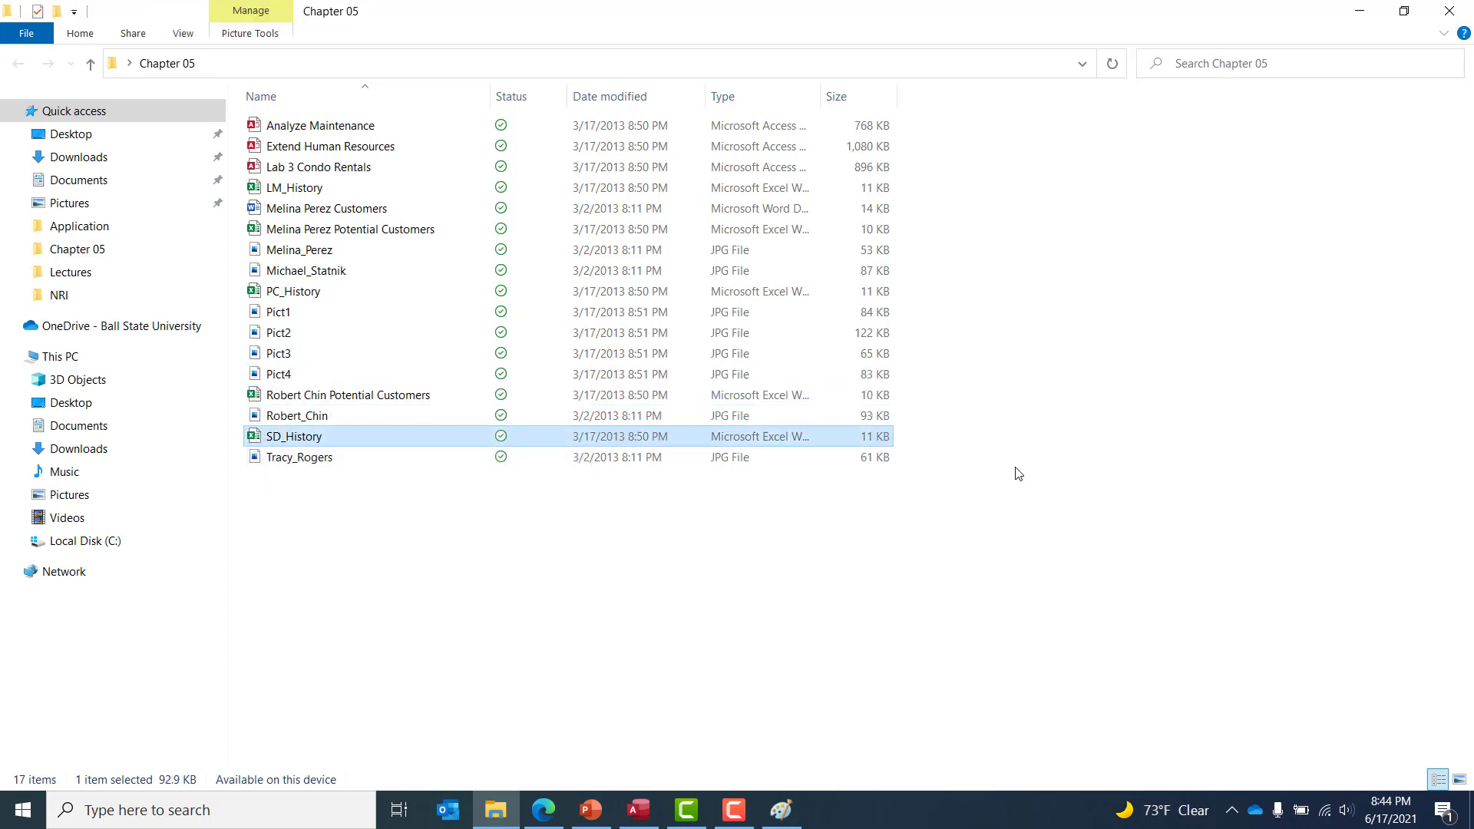
pyautogui.press('Up')
pyautogui.press('Up')
pyautogui.press('Up')
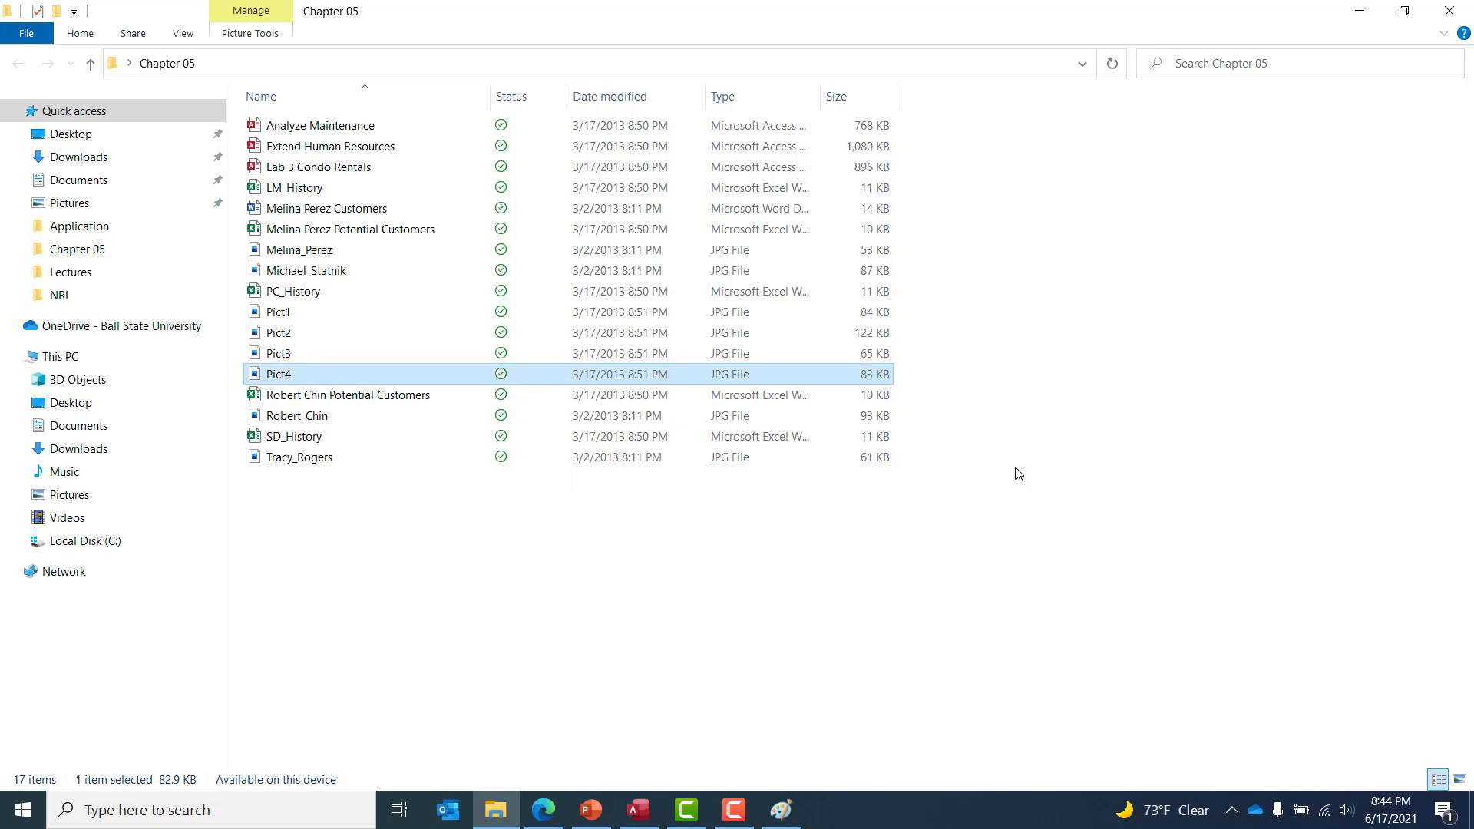
pyautogui.press('Down')
pyautogui.press('Down')
pyautogui.press('Return')
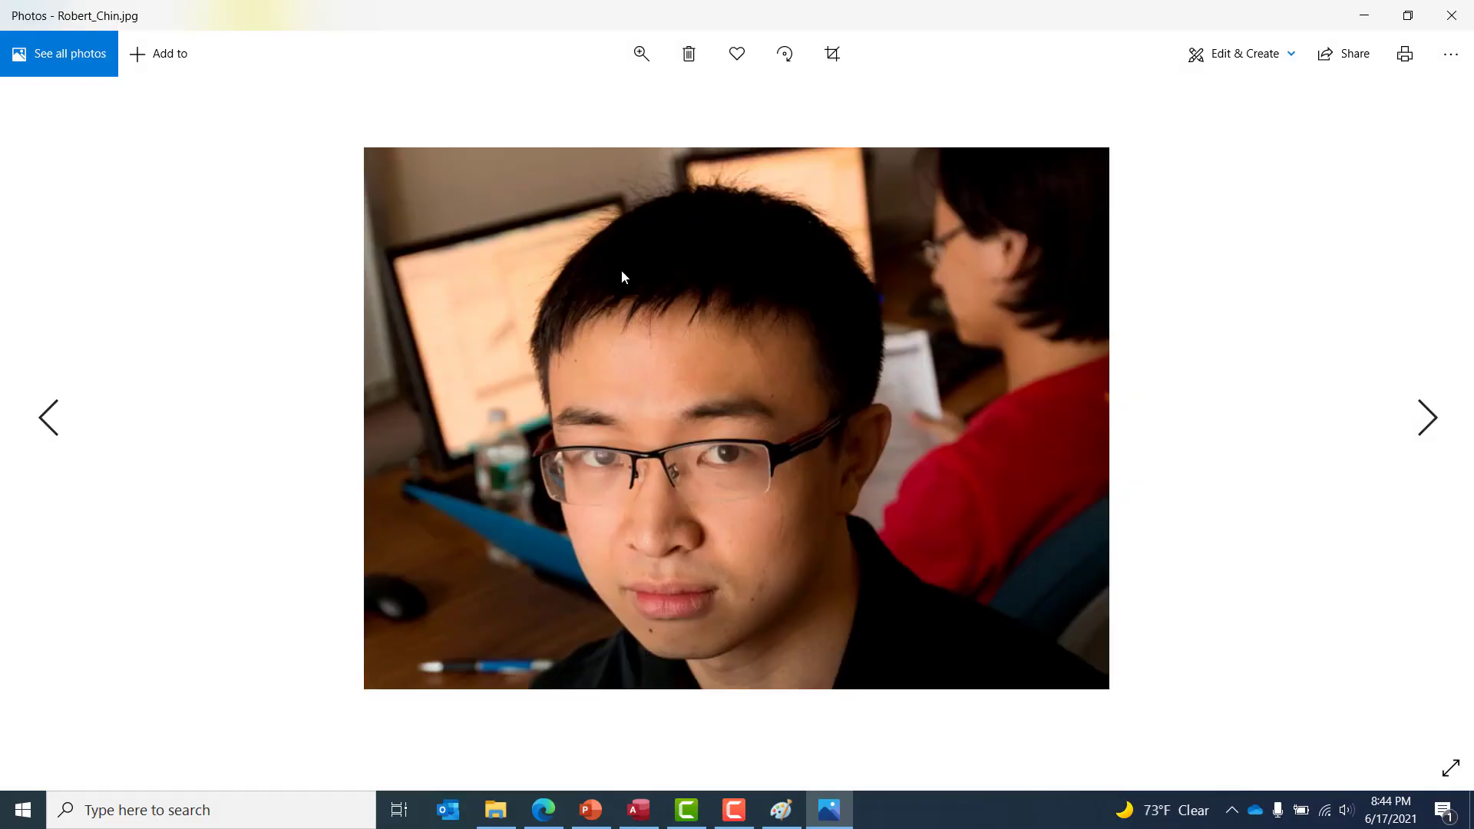
# Step: Copy the Pict4 photo into the new bitmap, close Paint, and return to the Book Rep table
pyautogui.rightClick(622, 276)
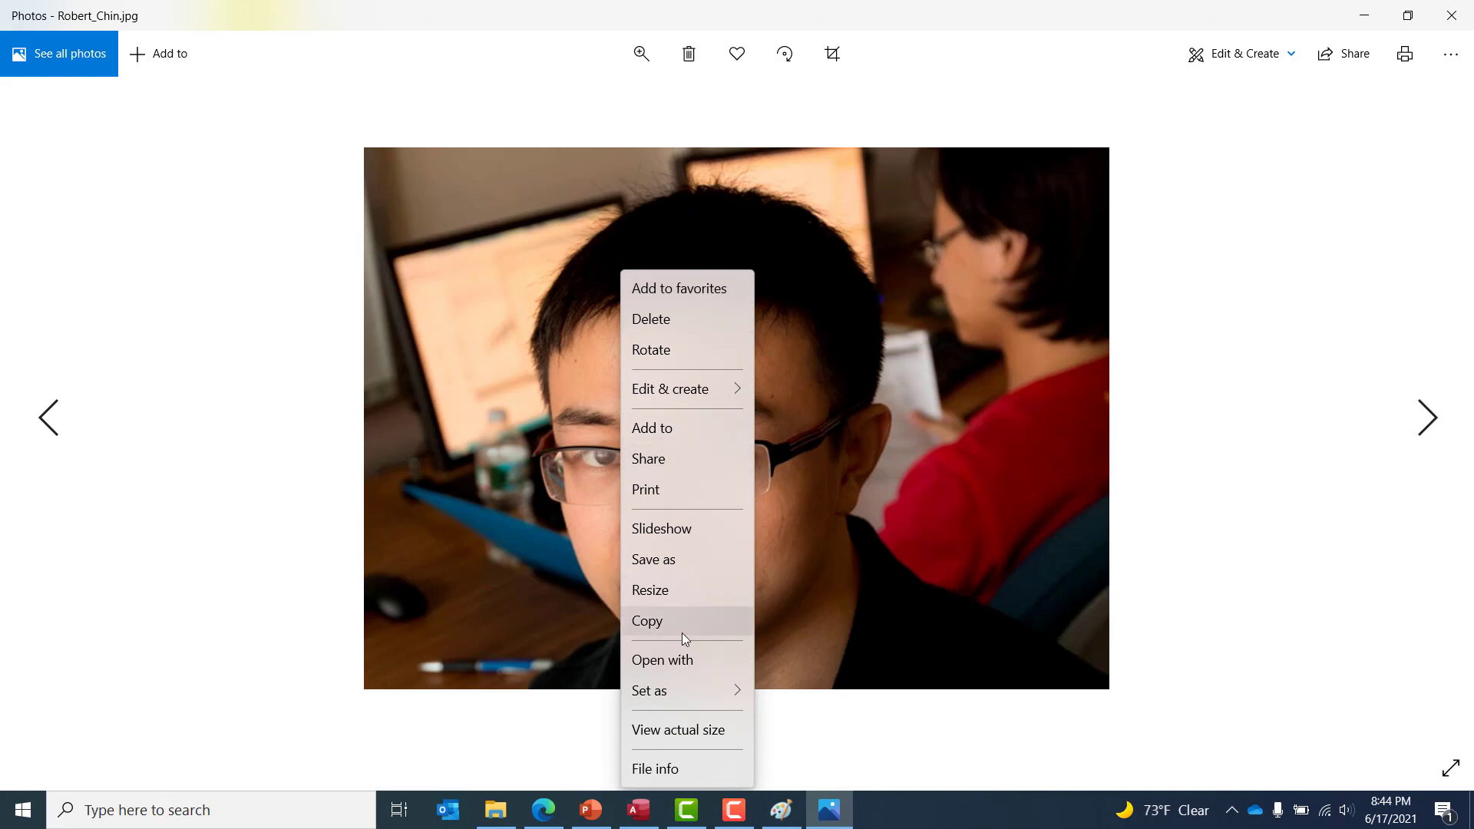
pyautogui.click(682, 631)
pyautogui.hotkey('alt', 'Tab')
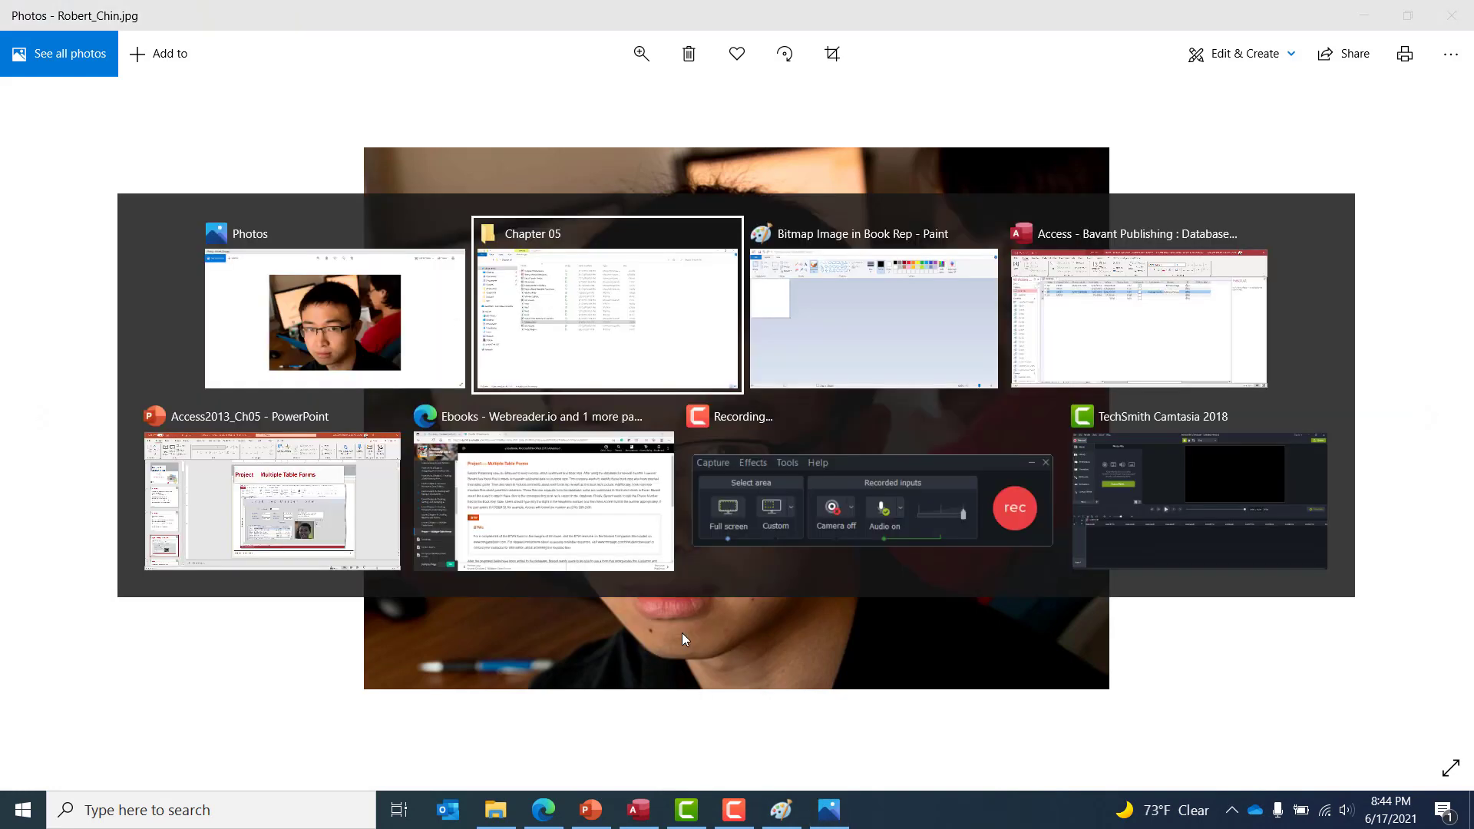
pyautogui.hotkey('alt', 'Tab')
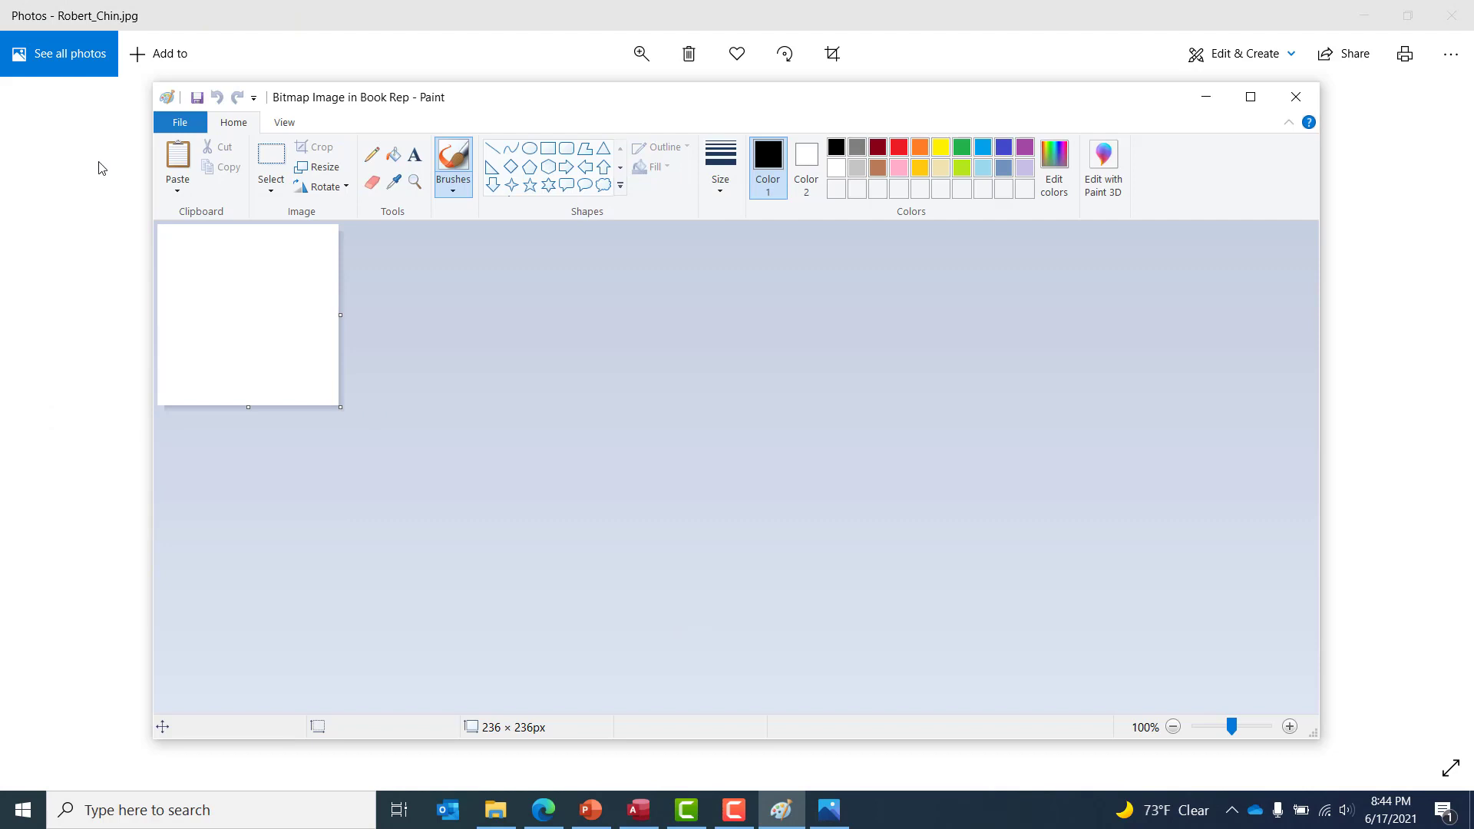
pyautogui.click(177, 188)
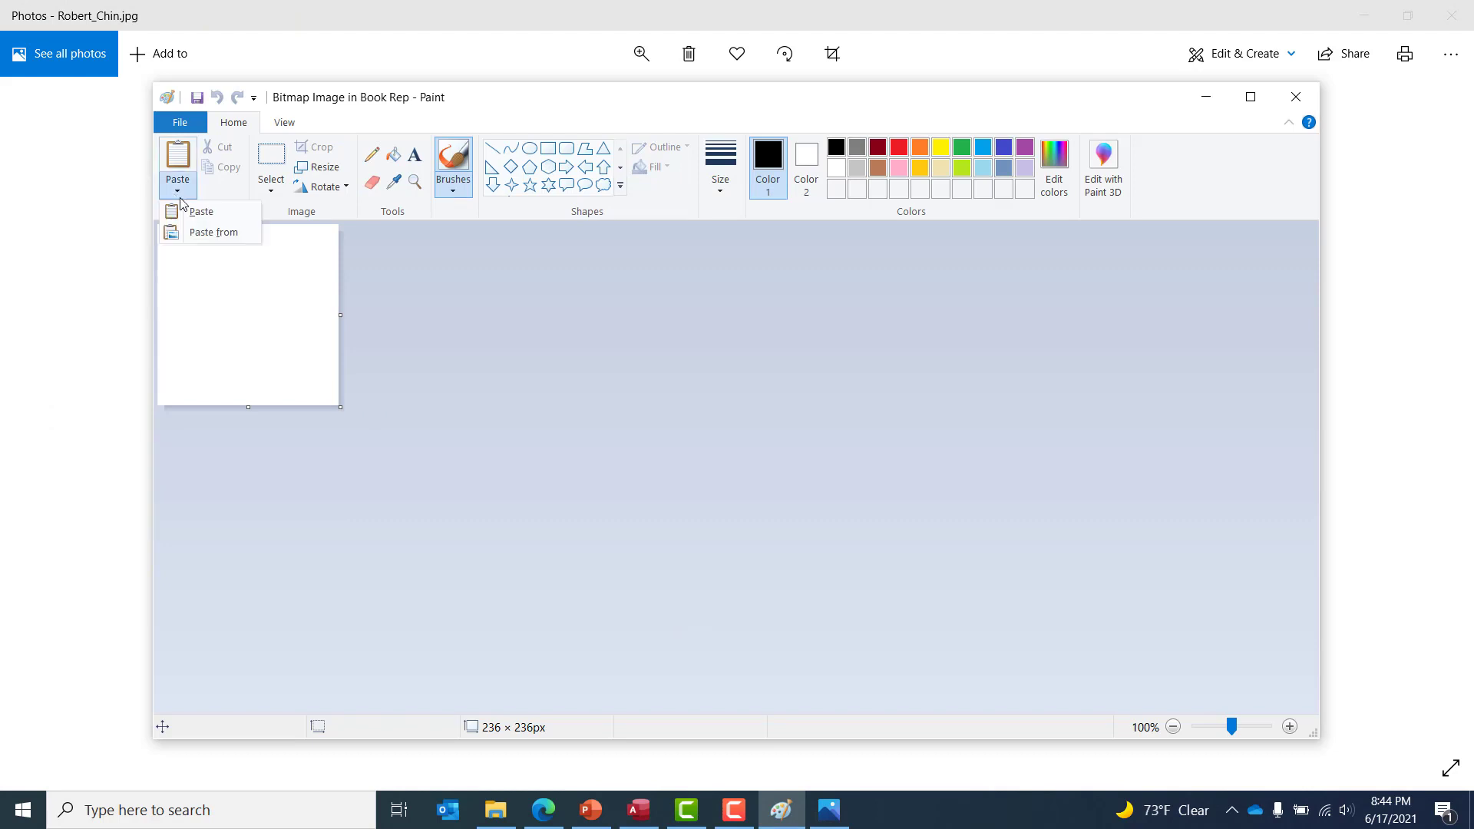
pyautogui.click(195, 213)
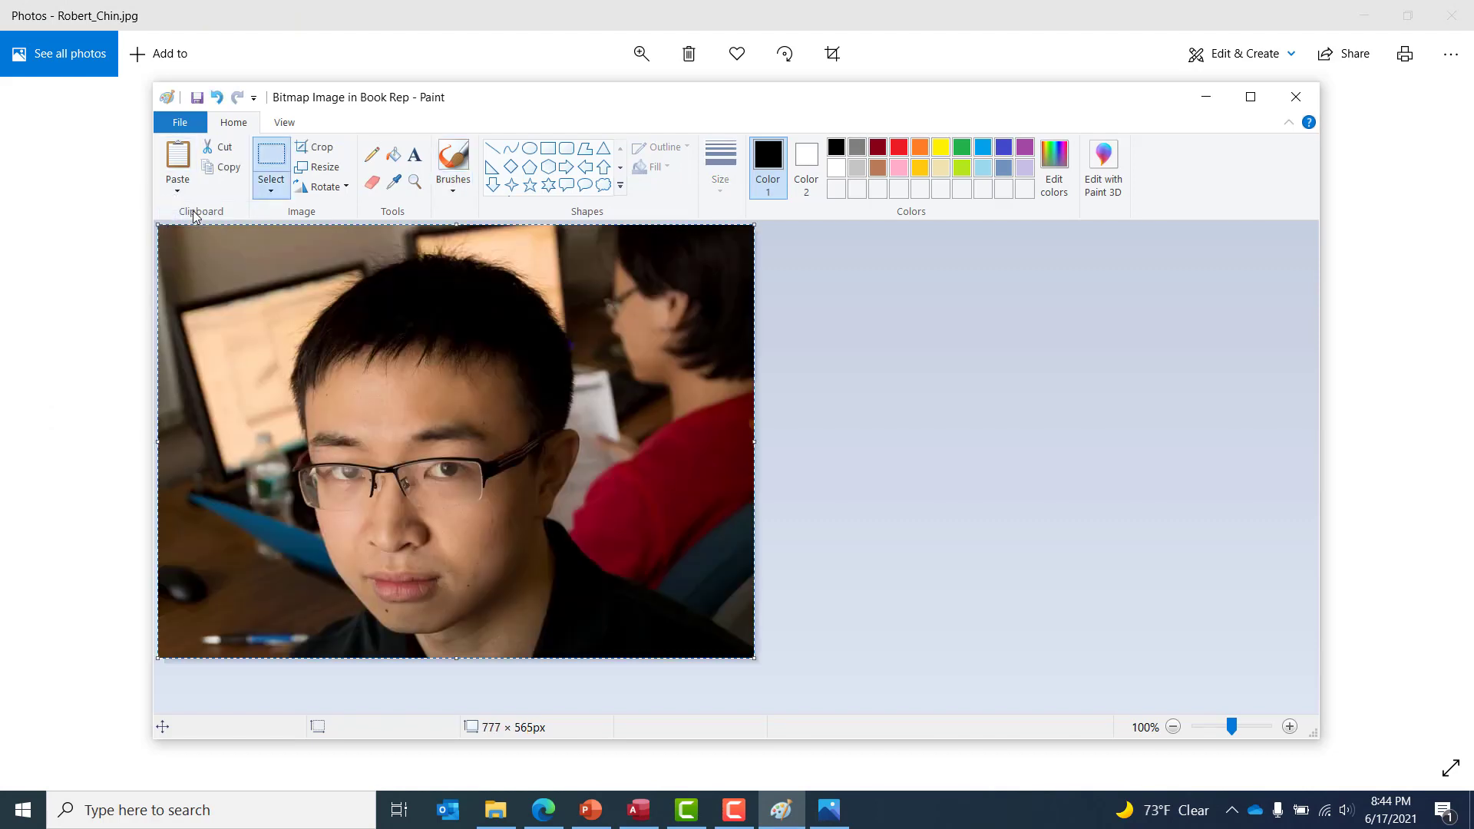
pyautogui.click(197, 100)
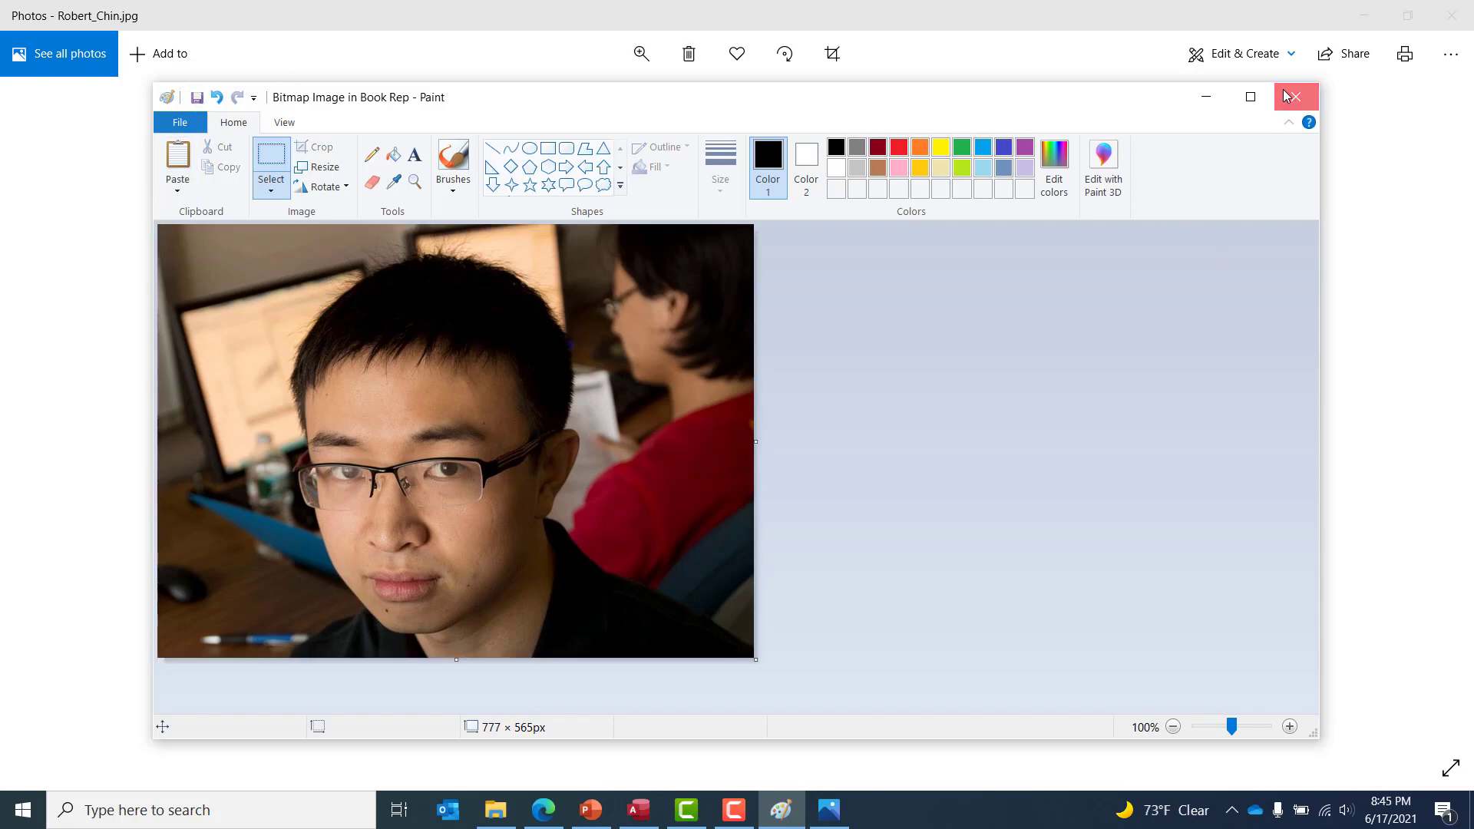
pyautogui.click(1293, 96)
pyautogui.hotkey('alt', 'Tab')
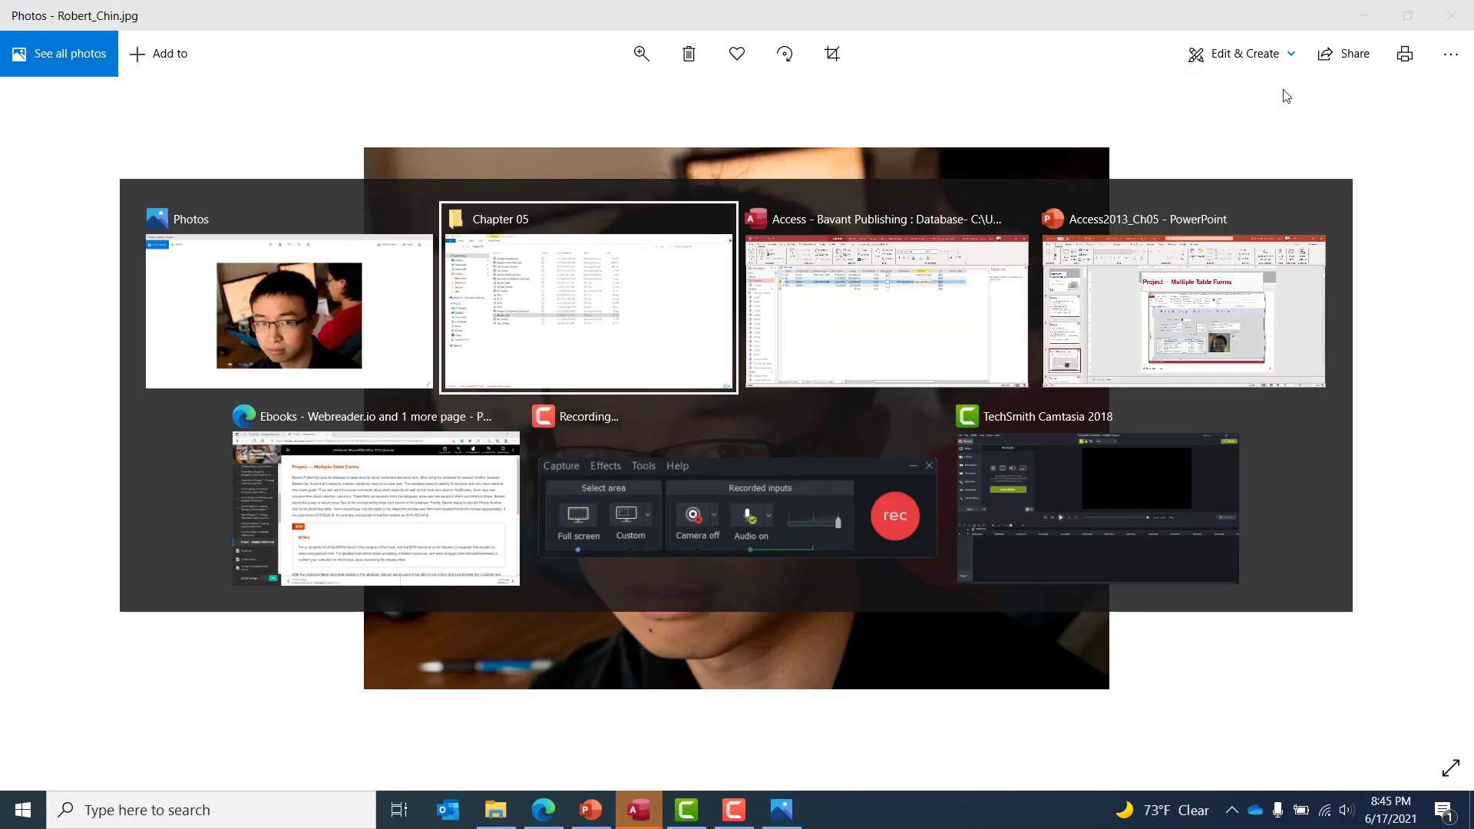
pyautogui.hotkey('alt', 'Tab')
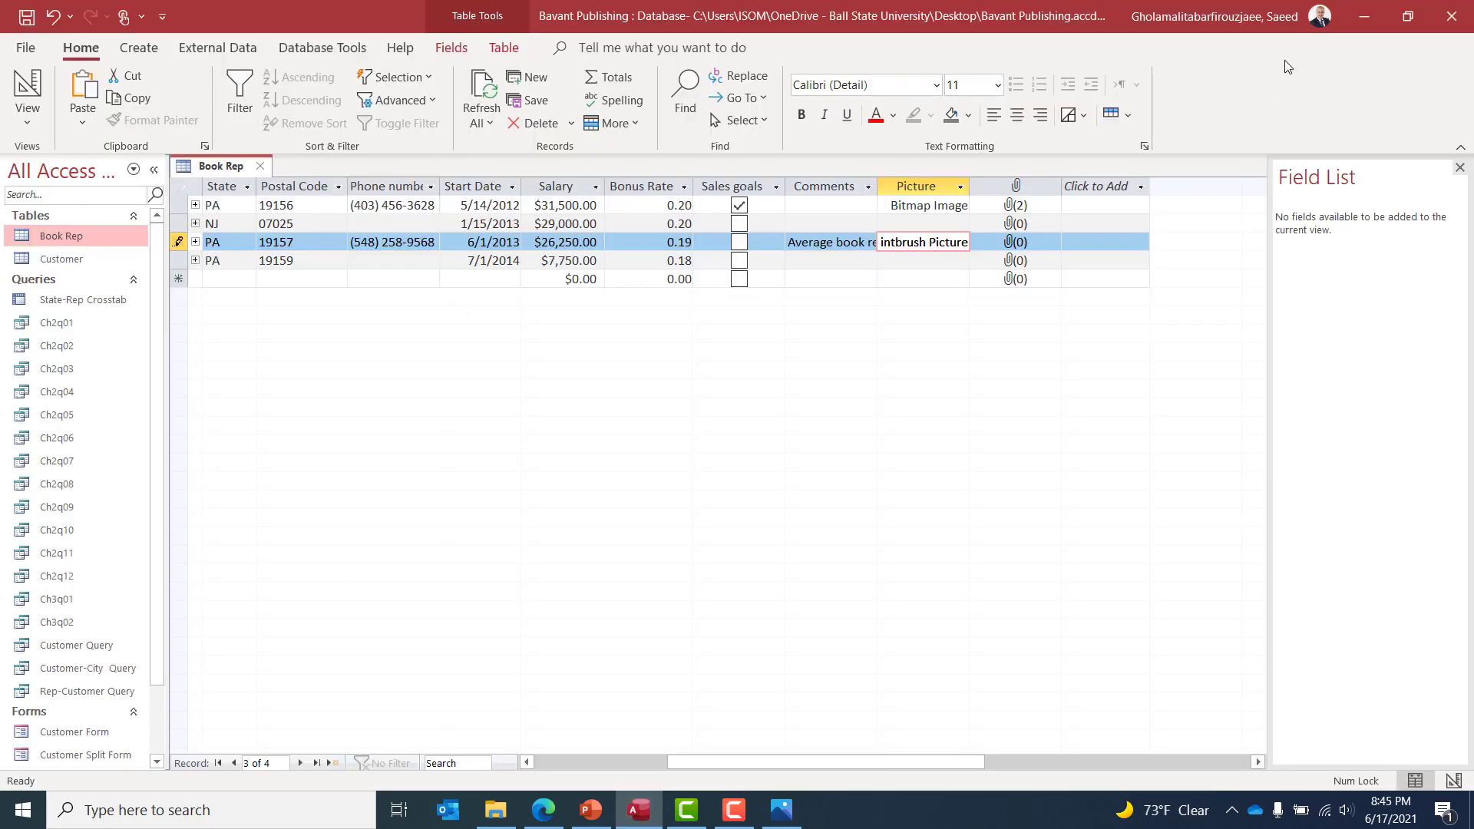
# Step: Attach the potential customers .xlsx to the third rep's record and save the table
pyautogui.click(1041, 240)
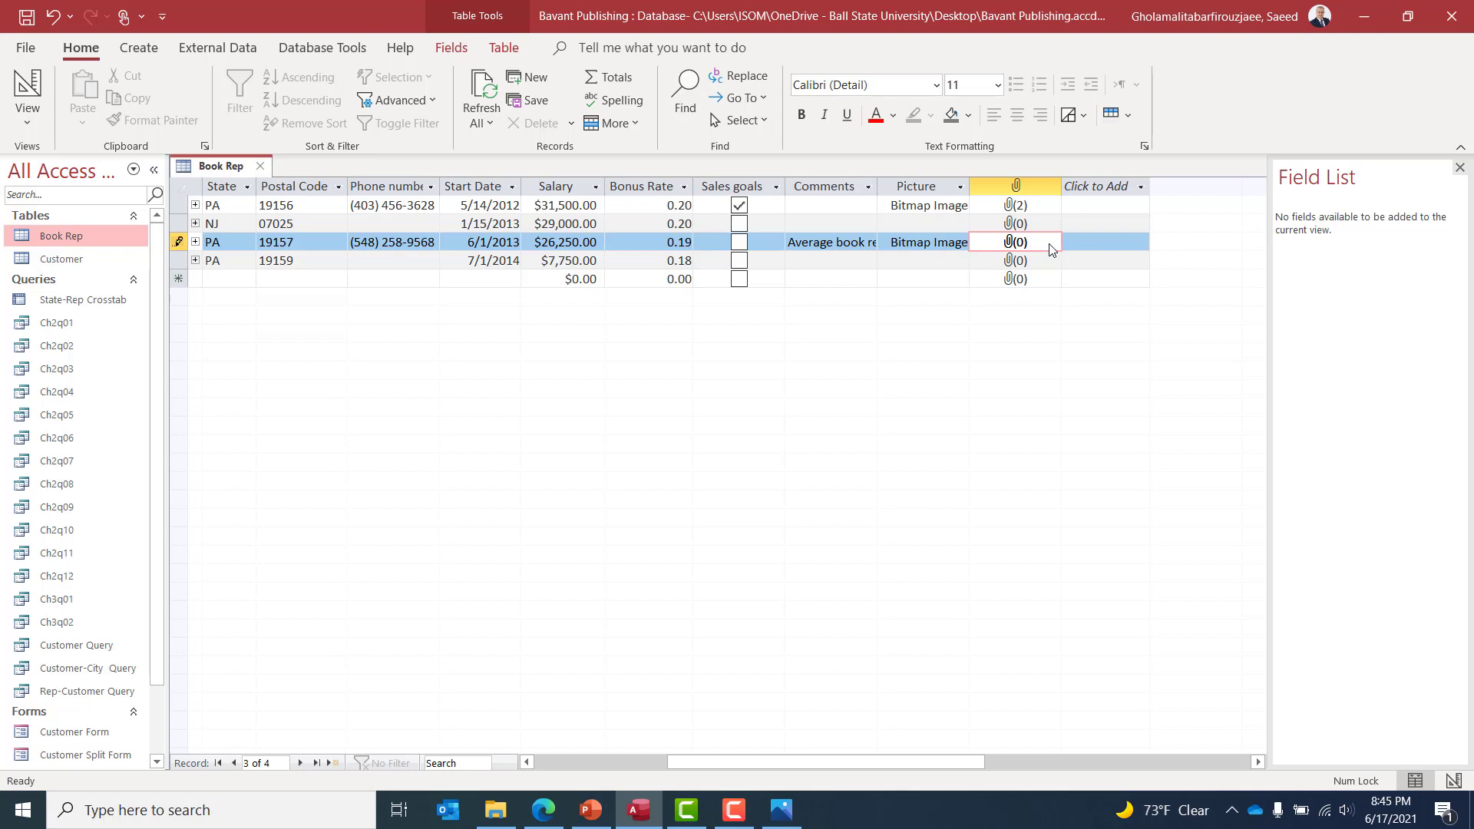
pyautogui.rightClick(1052, 250)
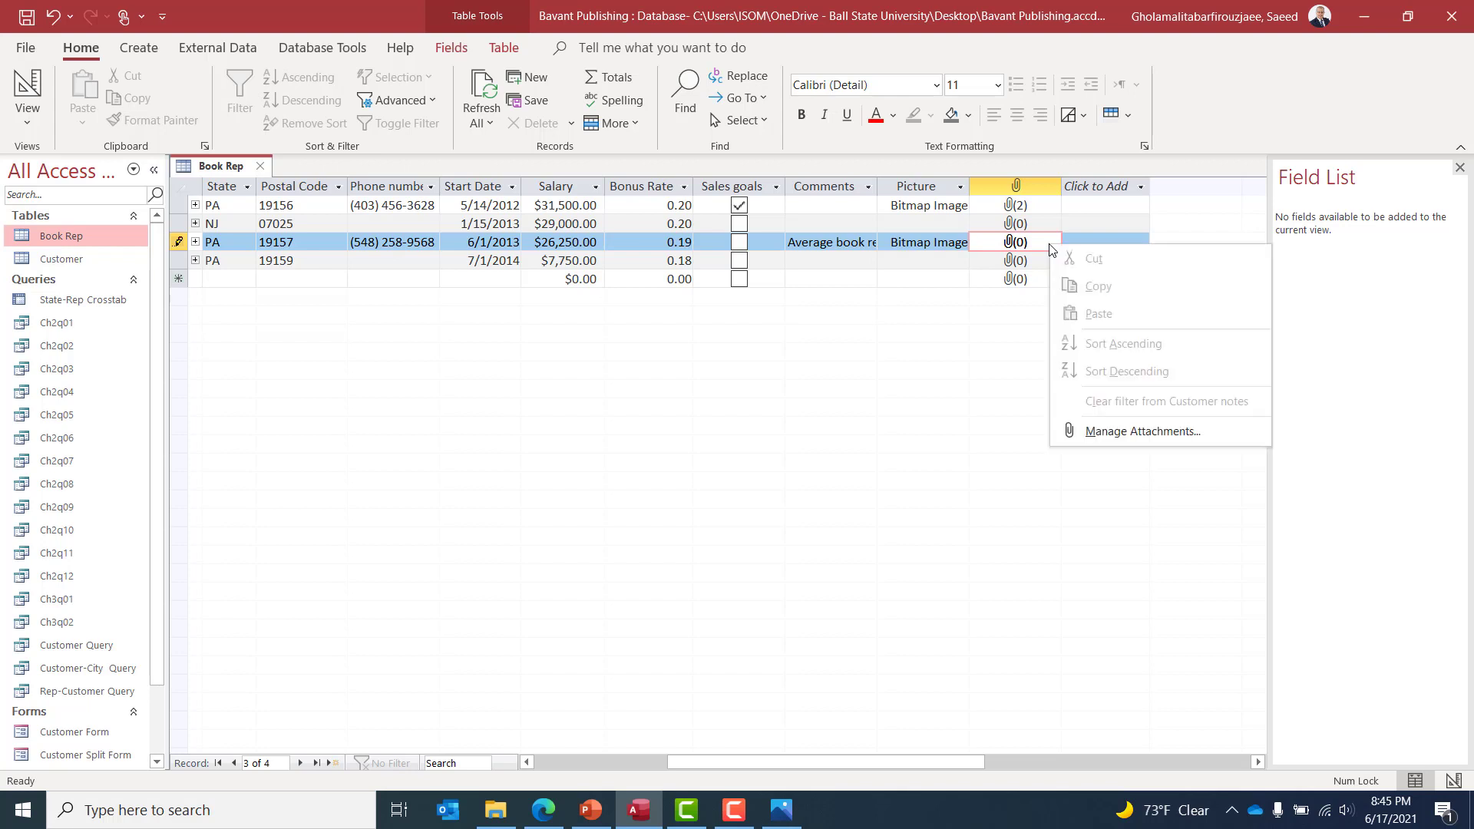
pyautogui.click(1161, 433)
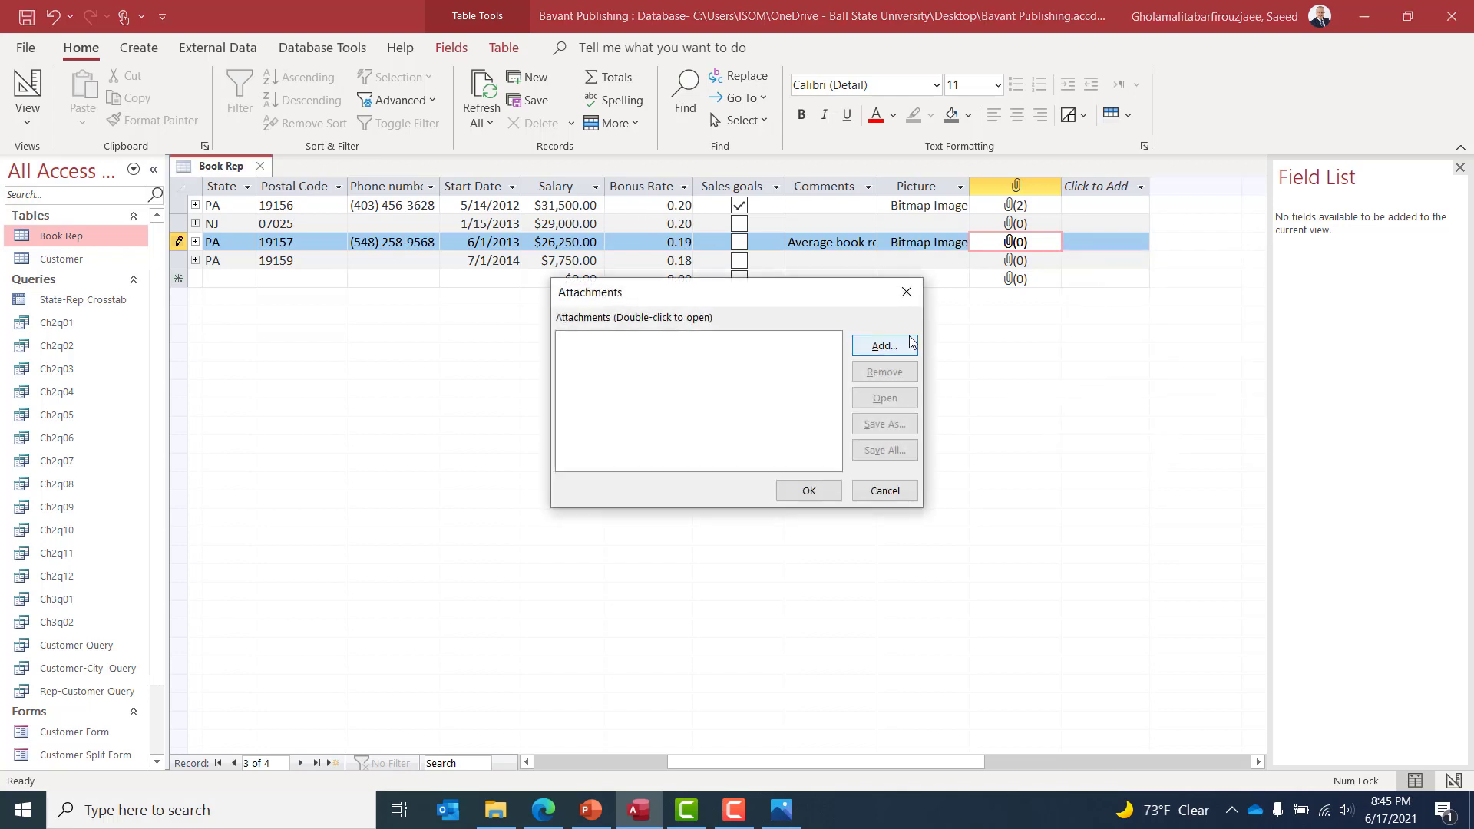
pyautogui.click(898, 345)
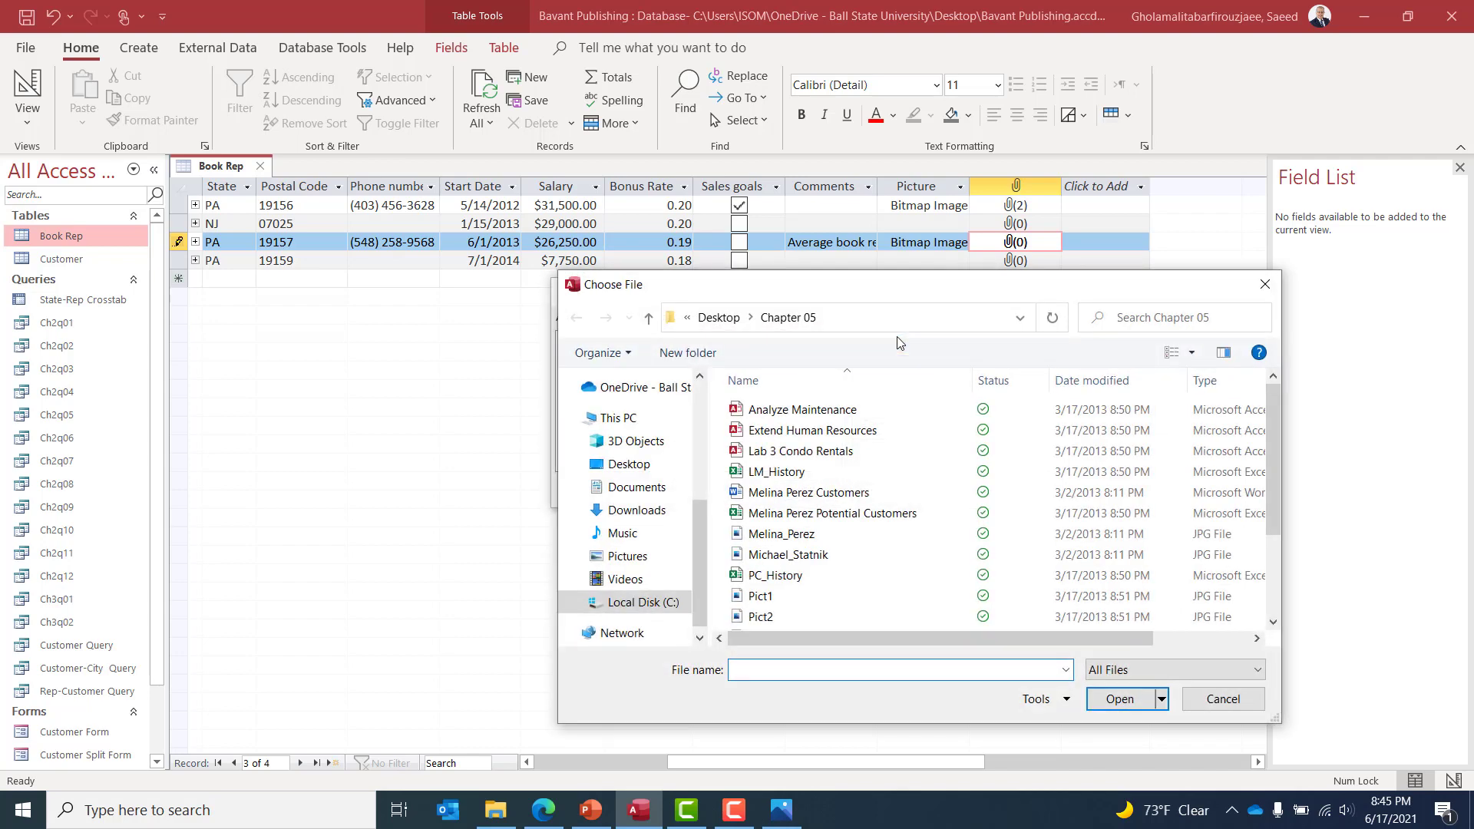
pyautogui.scroll(-2, 882, 526)
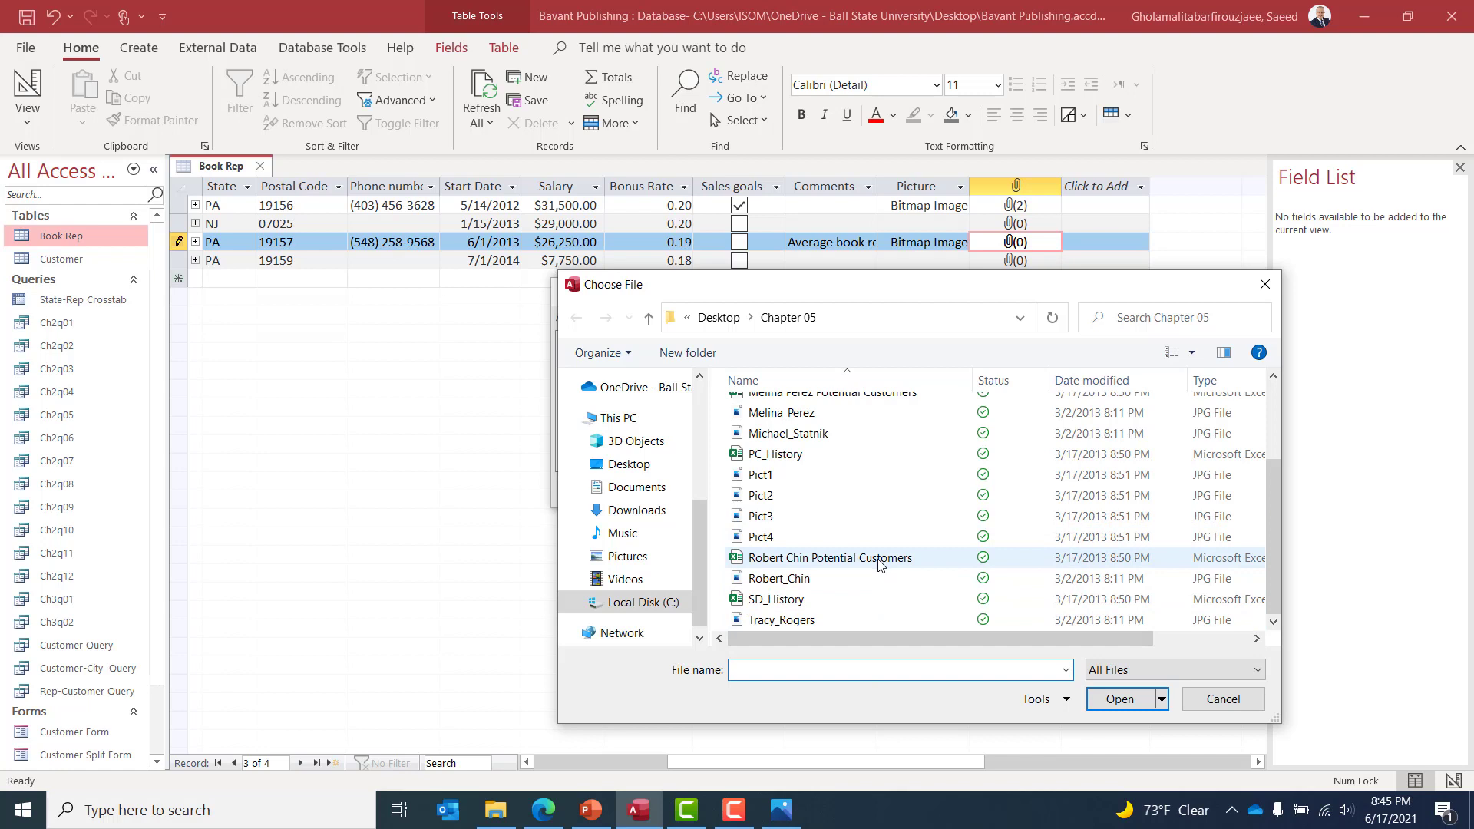
pyautogui.click(882, 565)
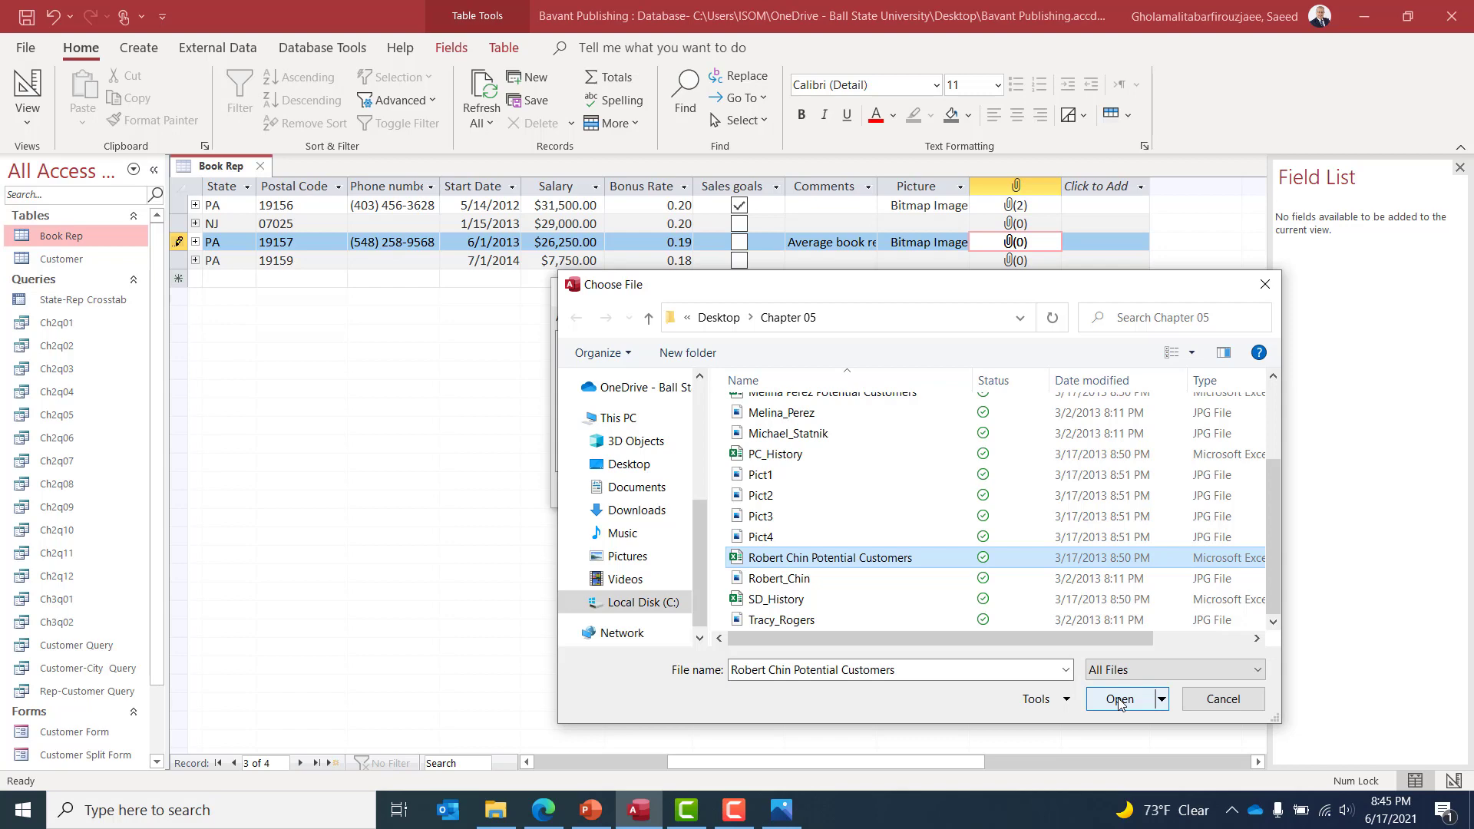
pyautogui.click(1119, 701)
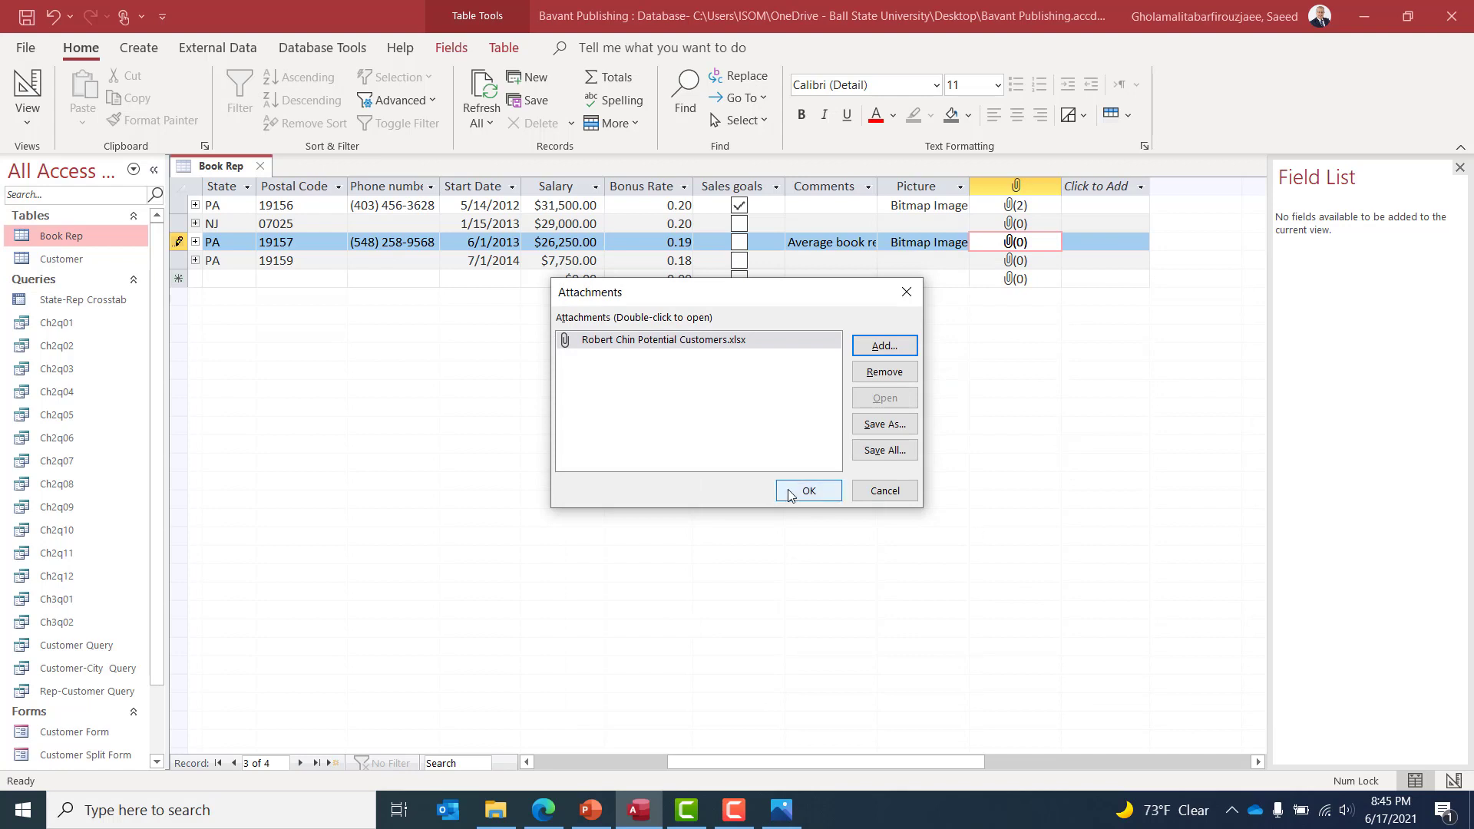
pyautogui.click(791, 495)
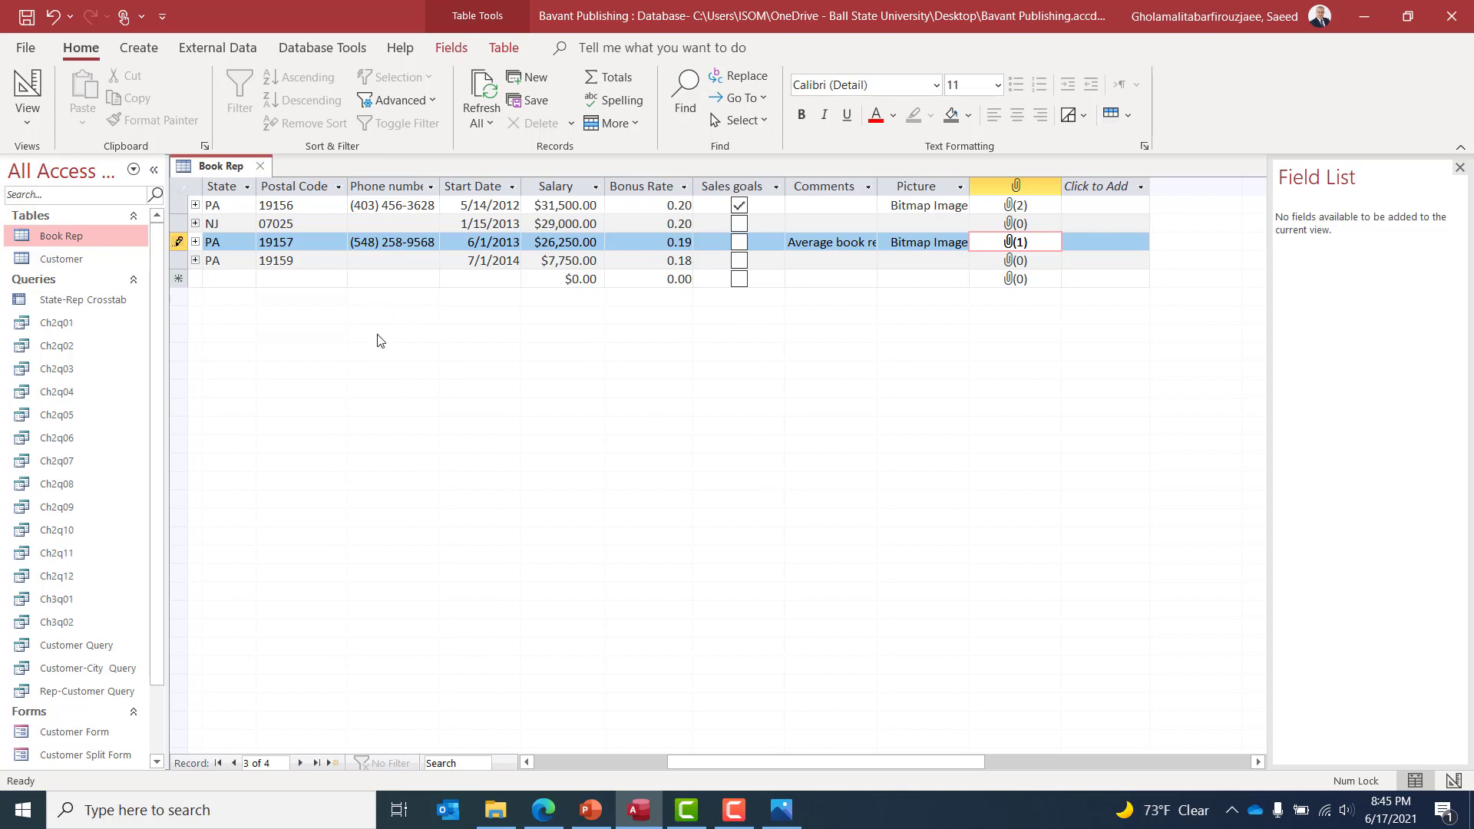
pyautogui.click(27, 16)
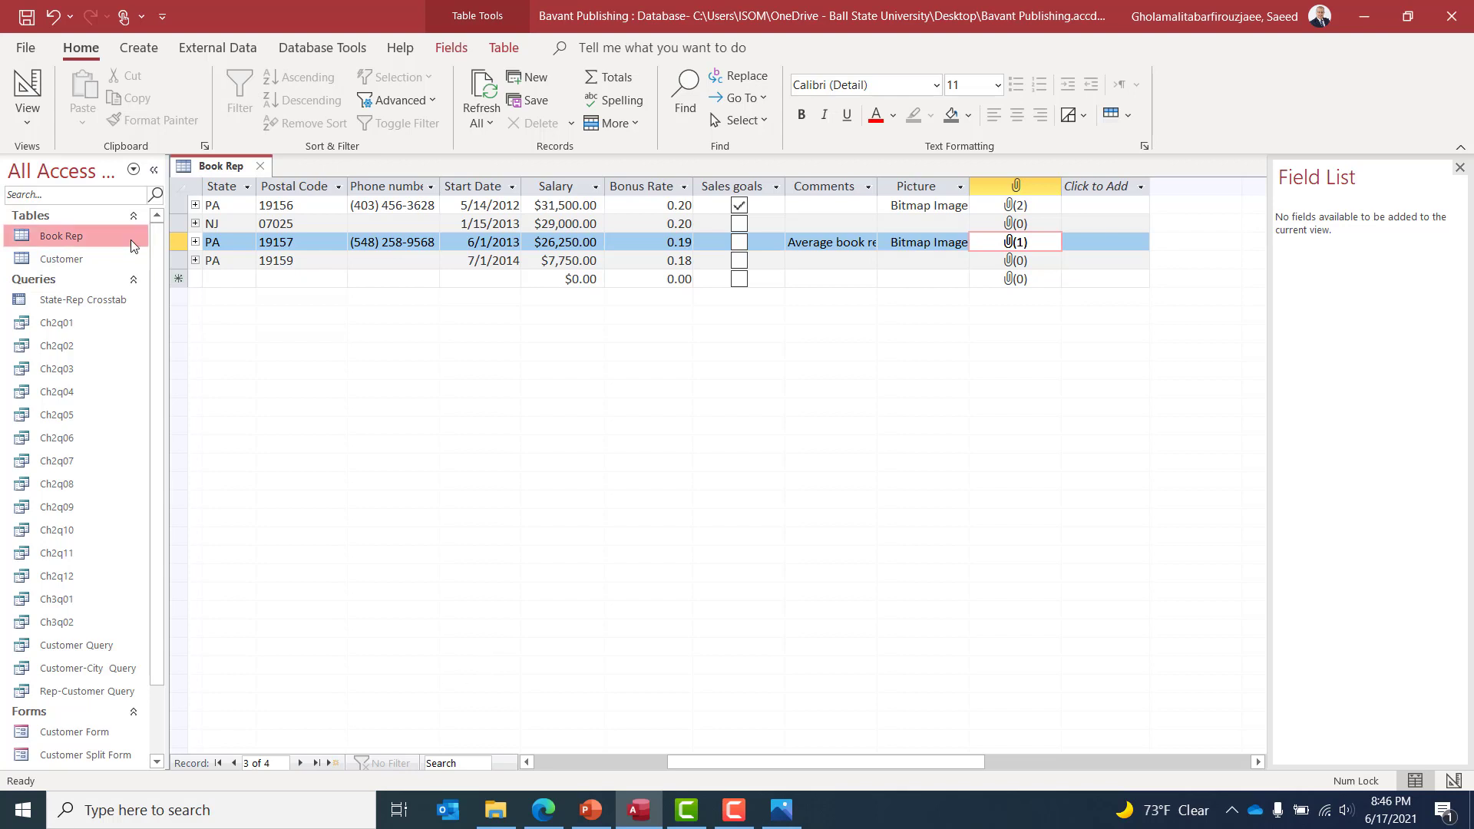
# Step: Switch the ribbon to Create to show the new database object commands
pyautogui.click(138, 49)
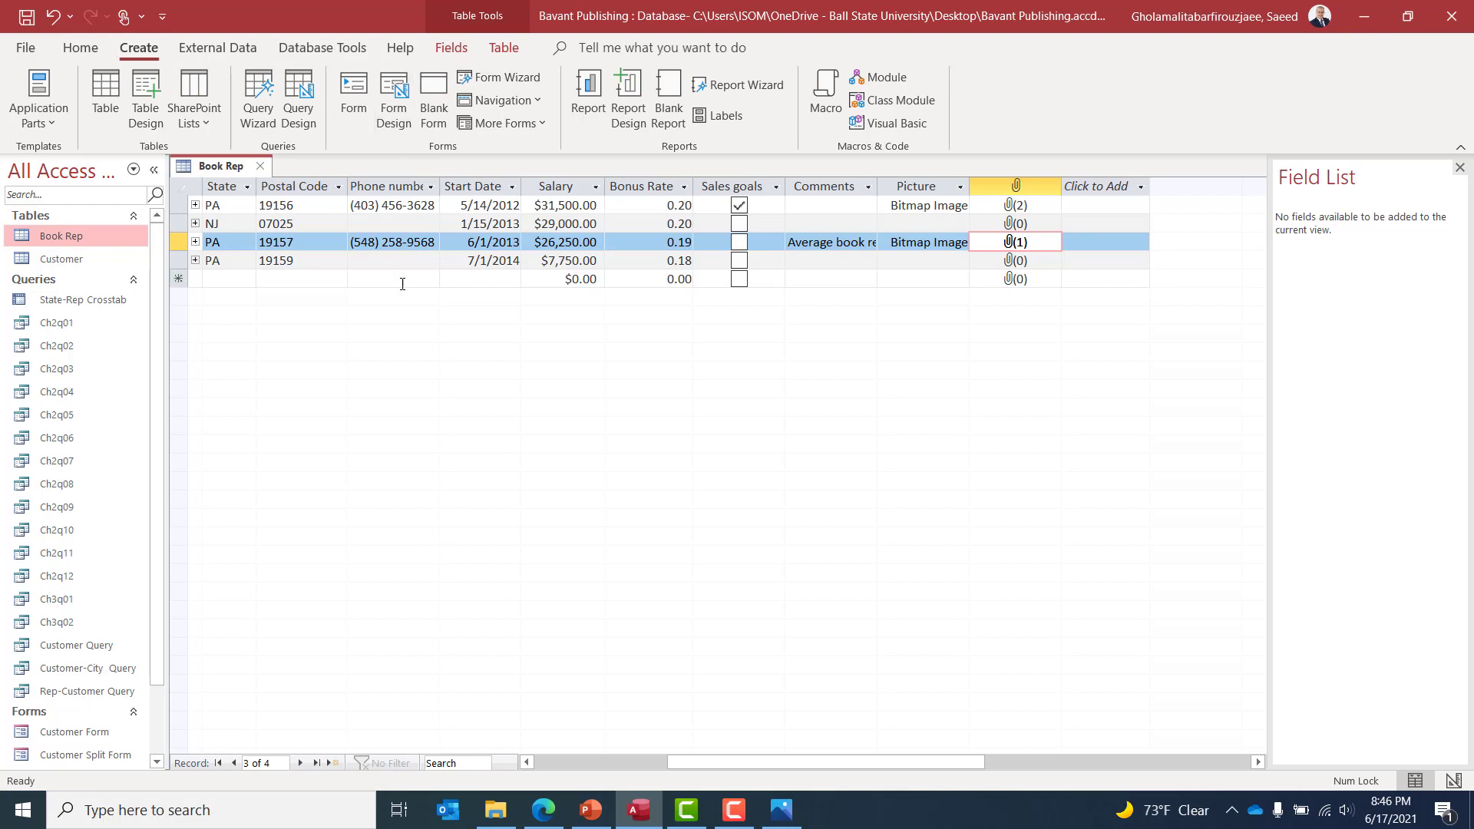
# Step: Open the Customer table from the Navigation Pane to show its 15 customer records
pyautogui.doubleClick(75, 261)
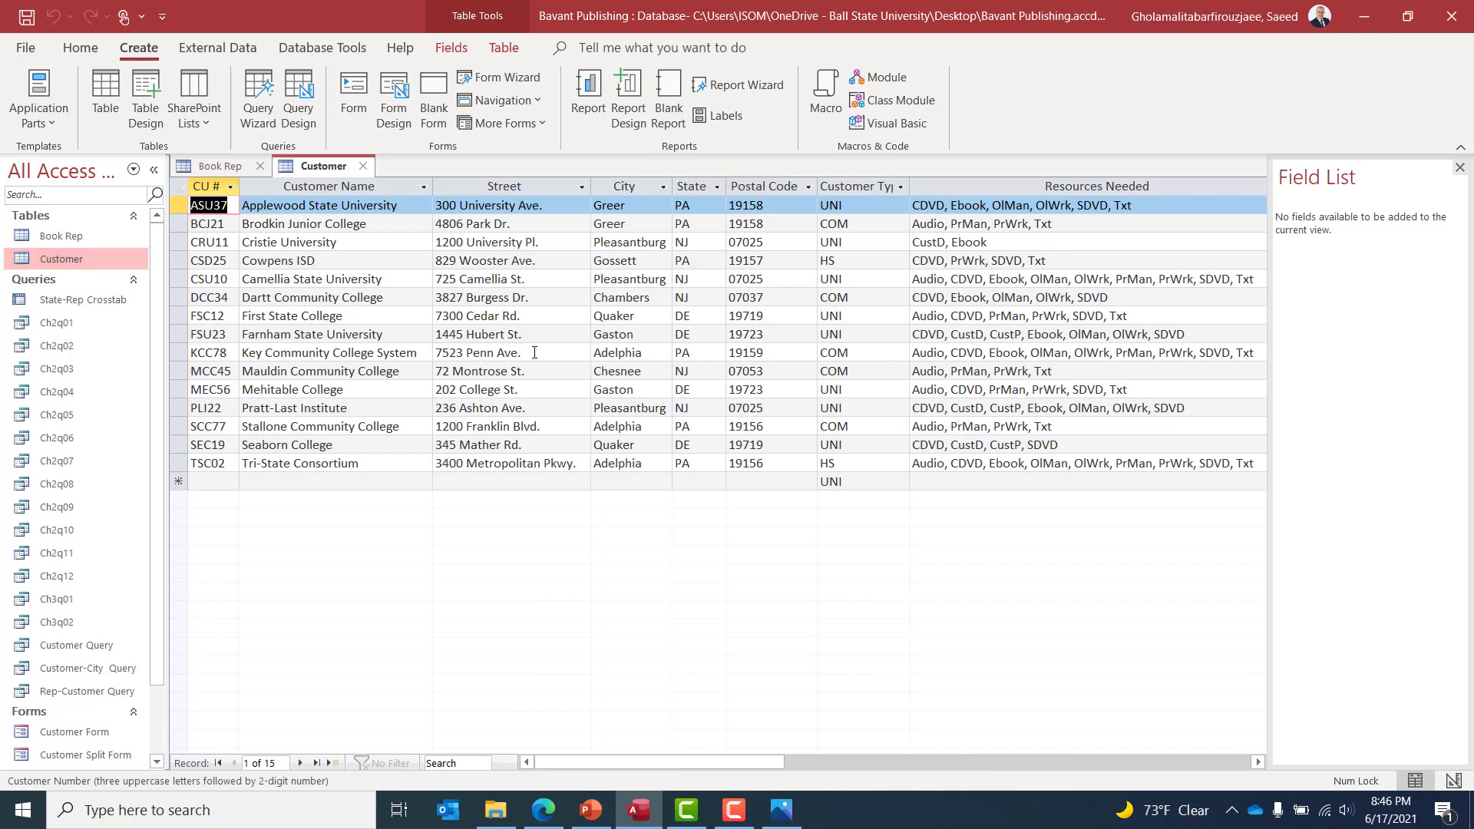
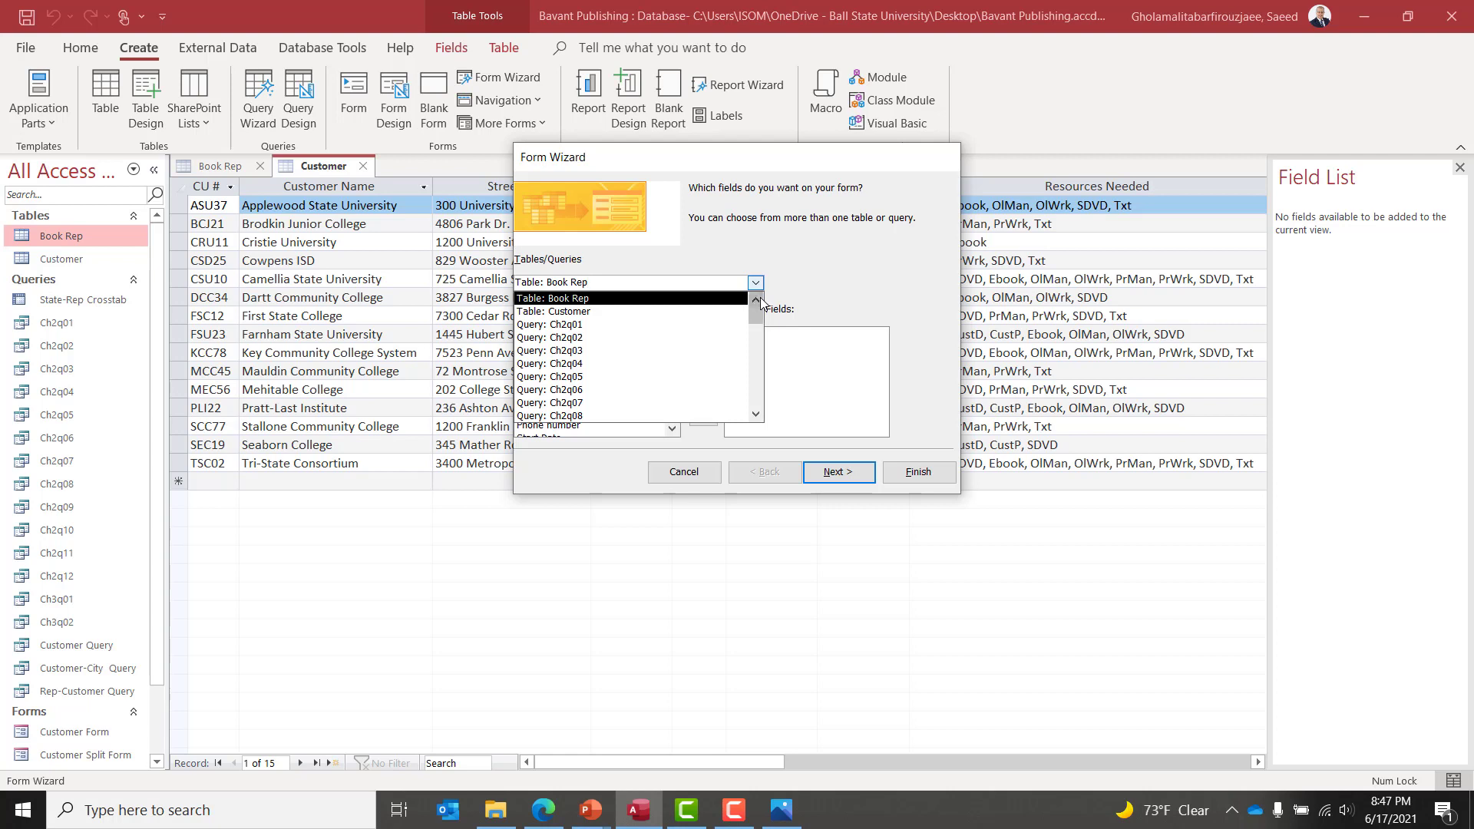
# Step: From the Book Rep table, add Book Rep Number, First Name, Last Name and Phone number to the form
pyautogui.click(568, 299)
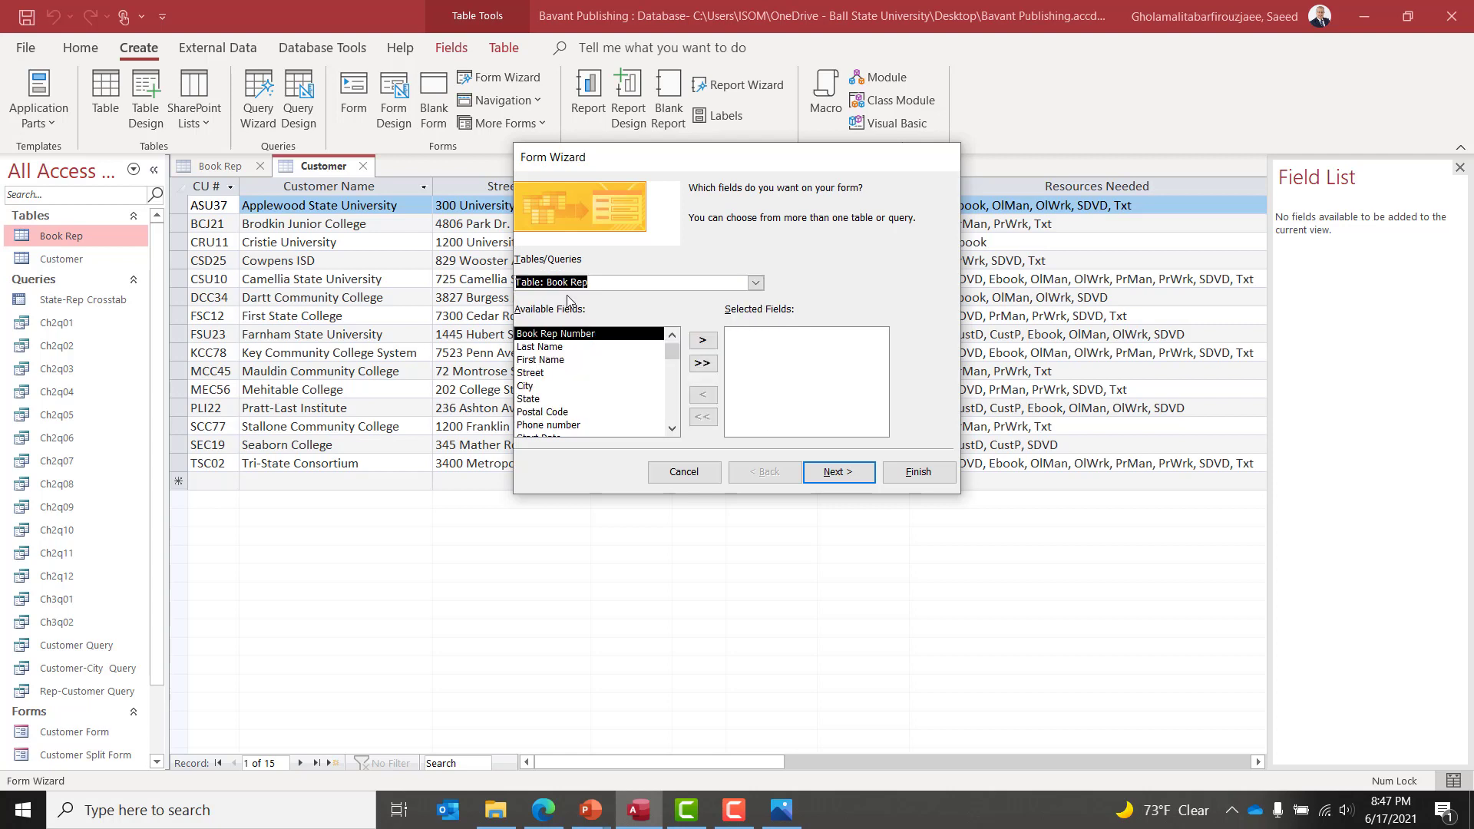
pyautogui.click(699, 342)
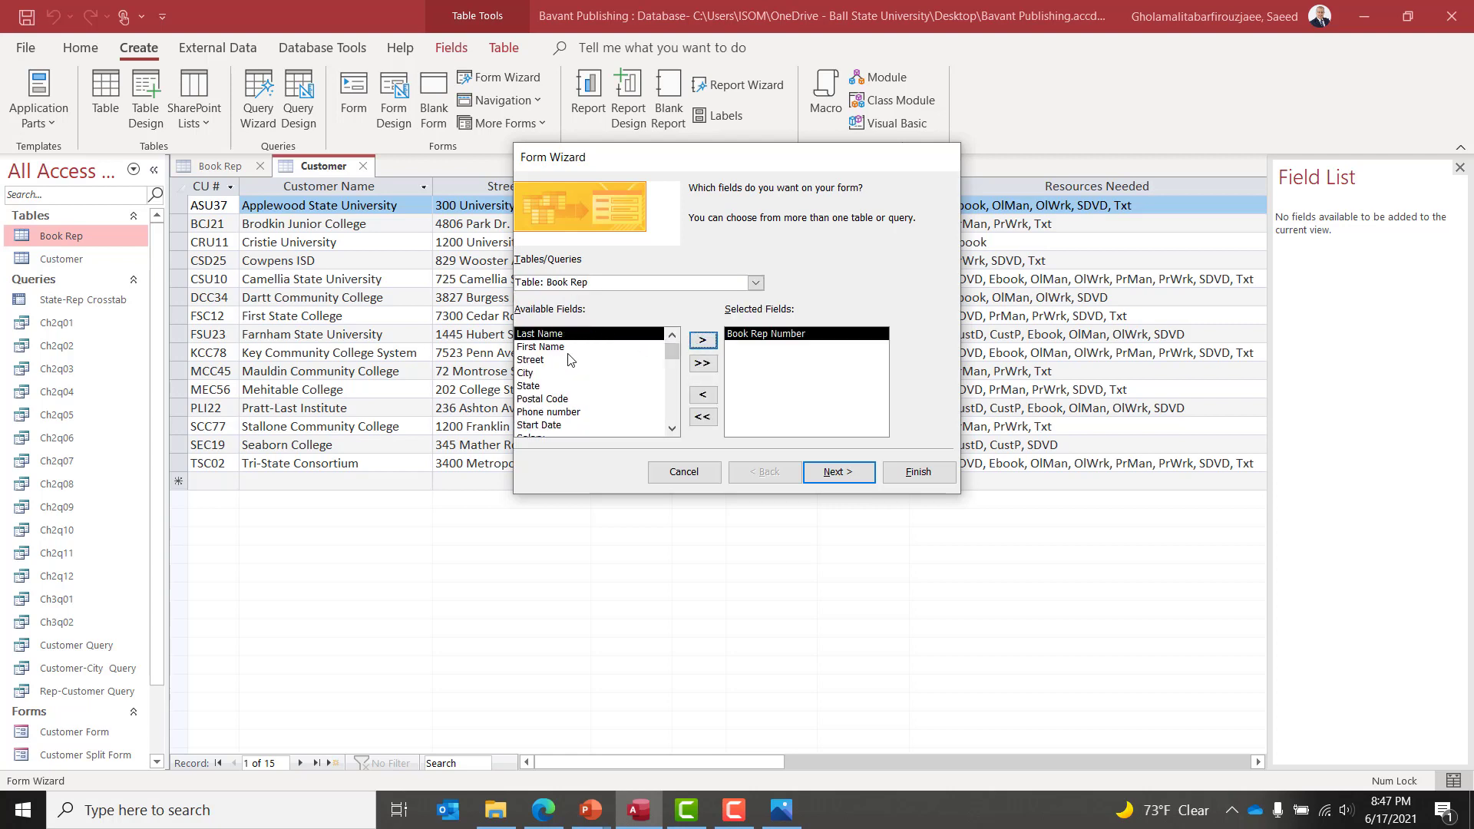
pyautogui.click(561, 348)
pyautogui.click(700, 342)
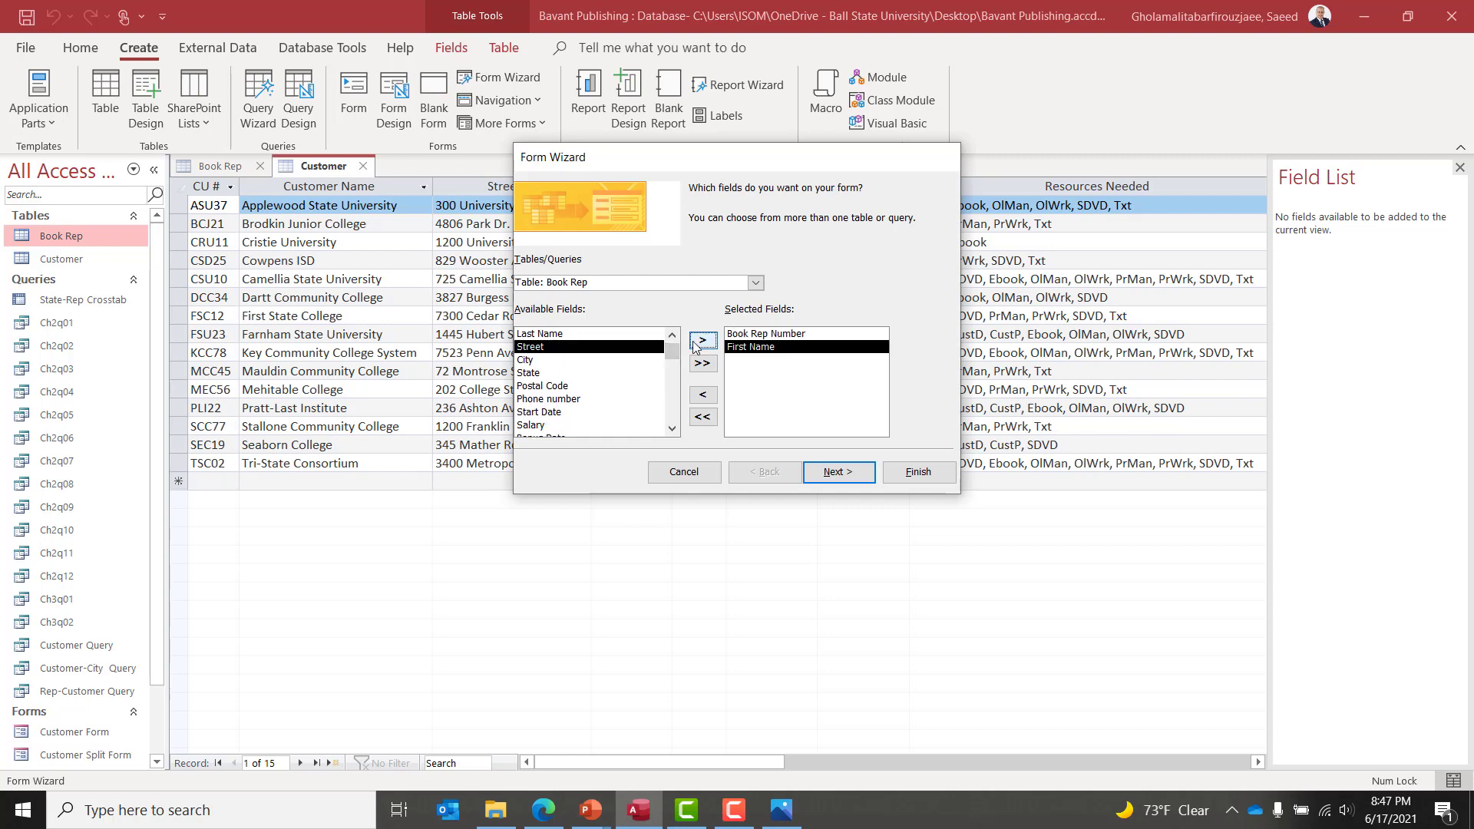
pyautogui.click(580, 335)
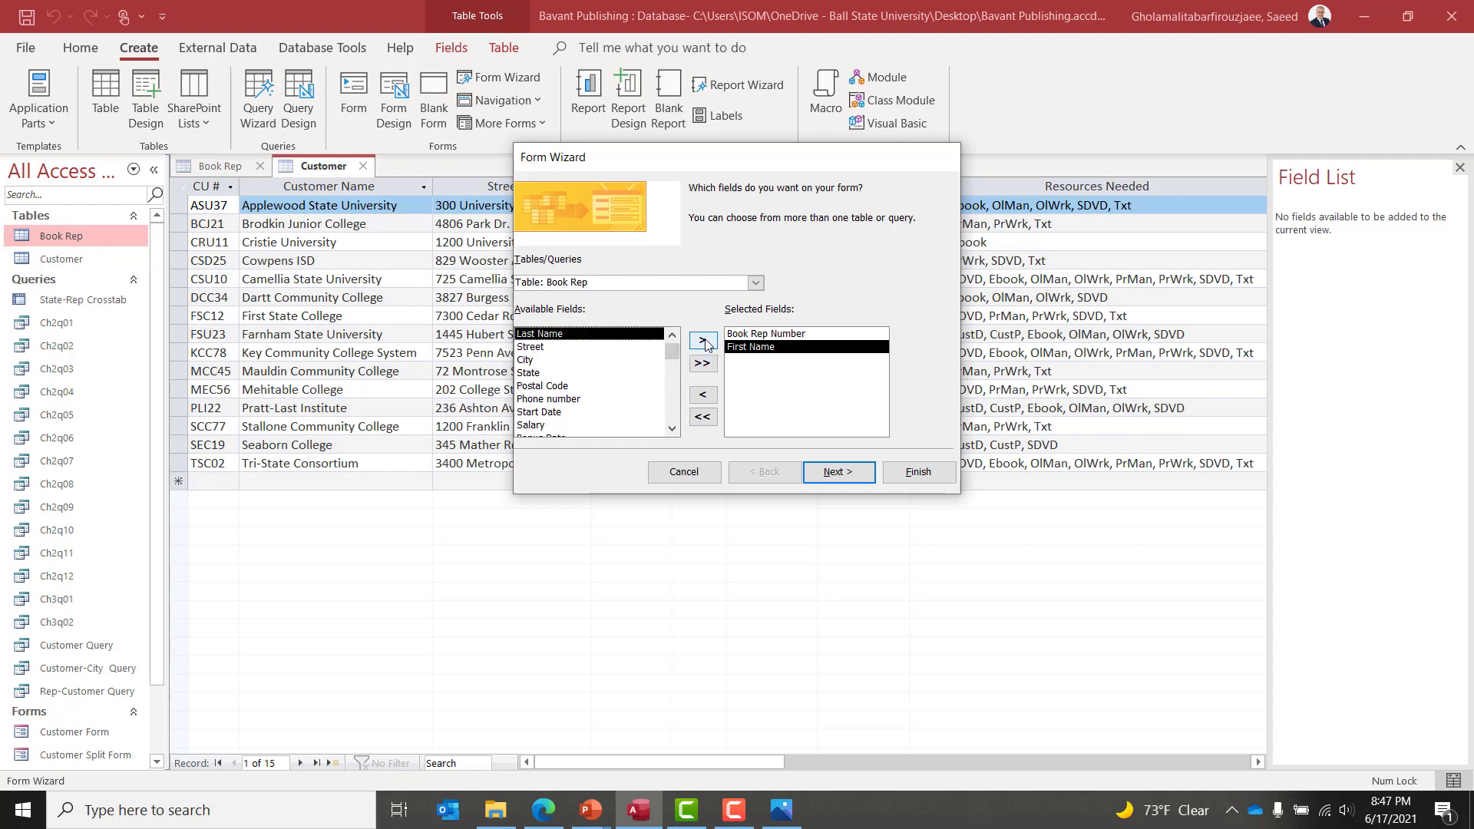
pyautogui.click(704, 342)
pyautogui.hotkey('alt', 'Tab')
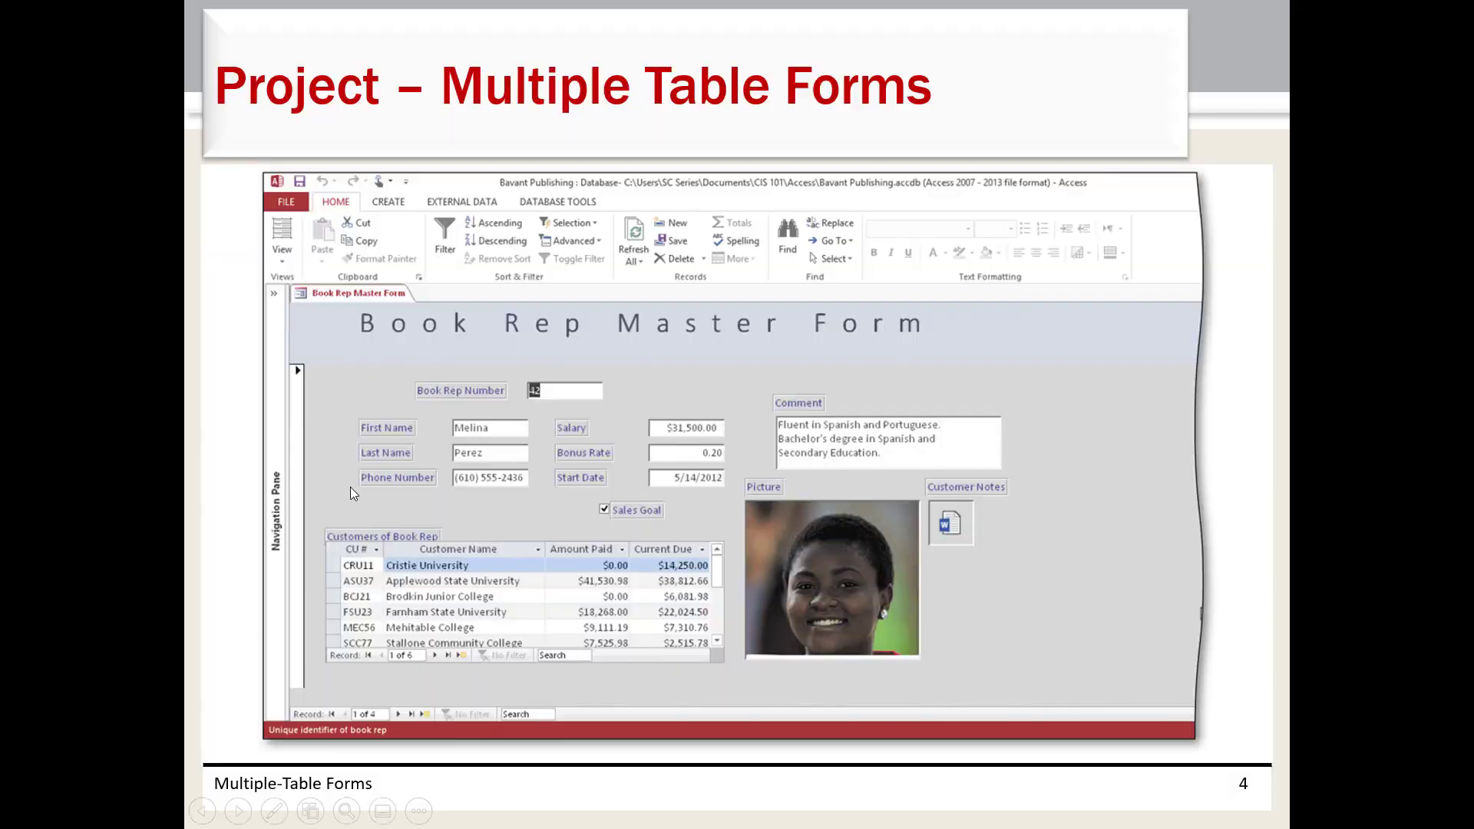
pyautogui.hotkey('alt', 'Tab')
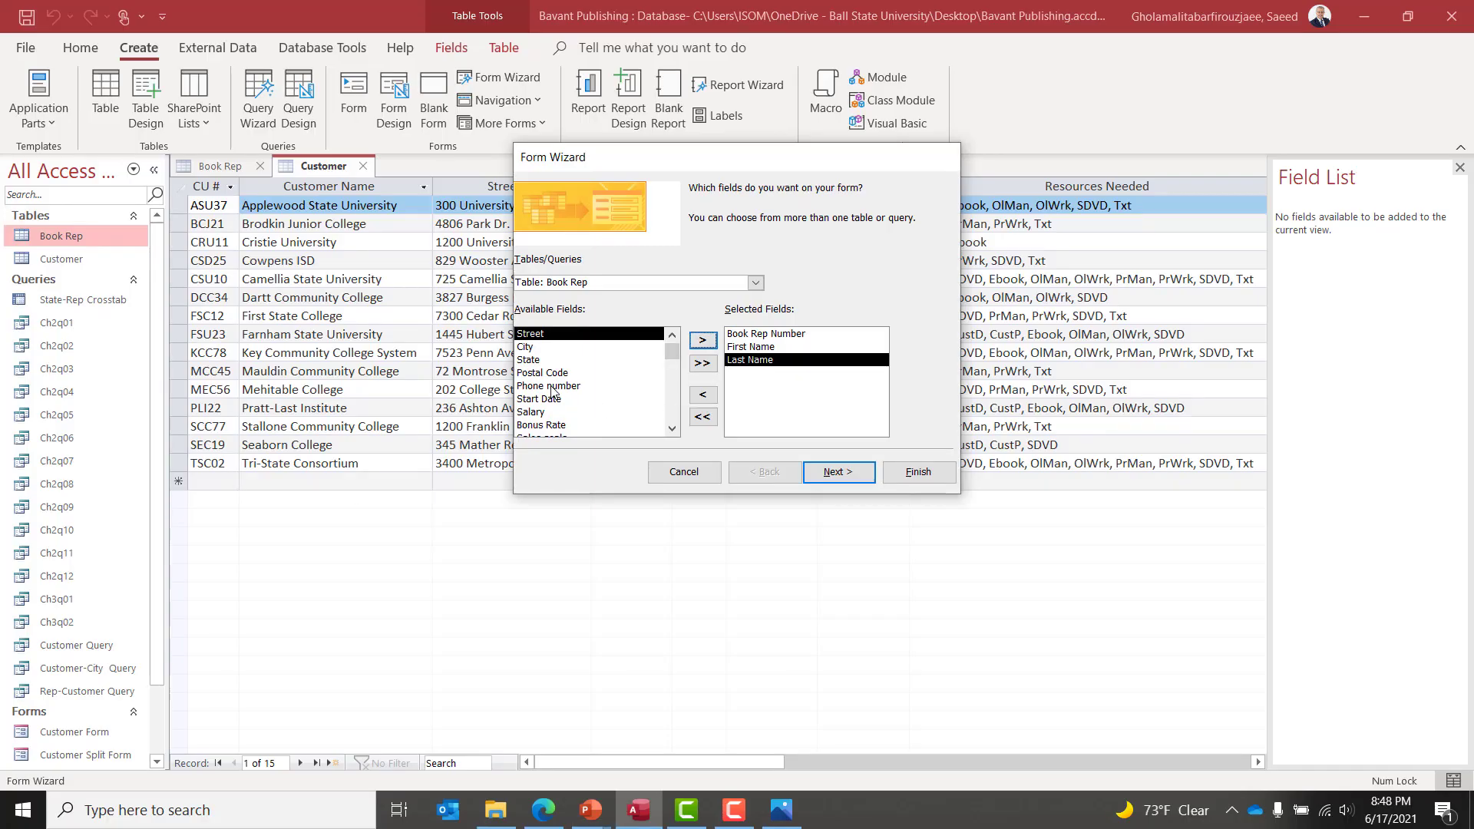
pyautogui.click(552, 387)
pyautogui.click(703, 340)
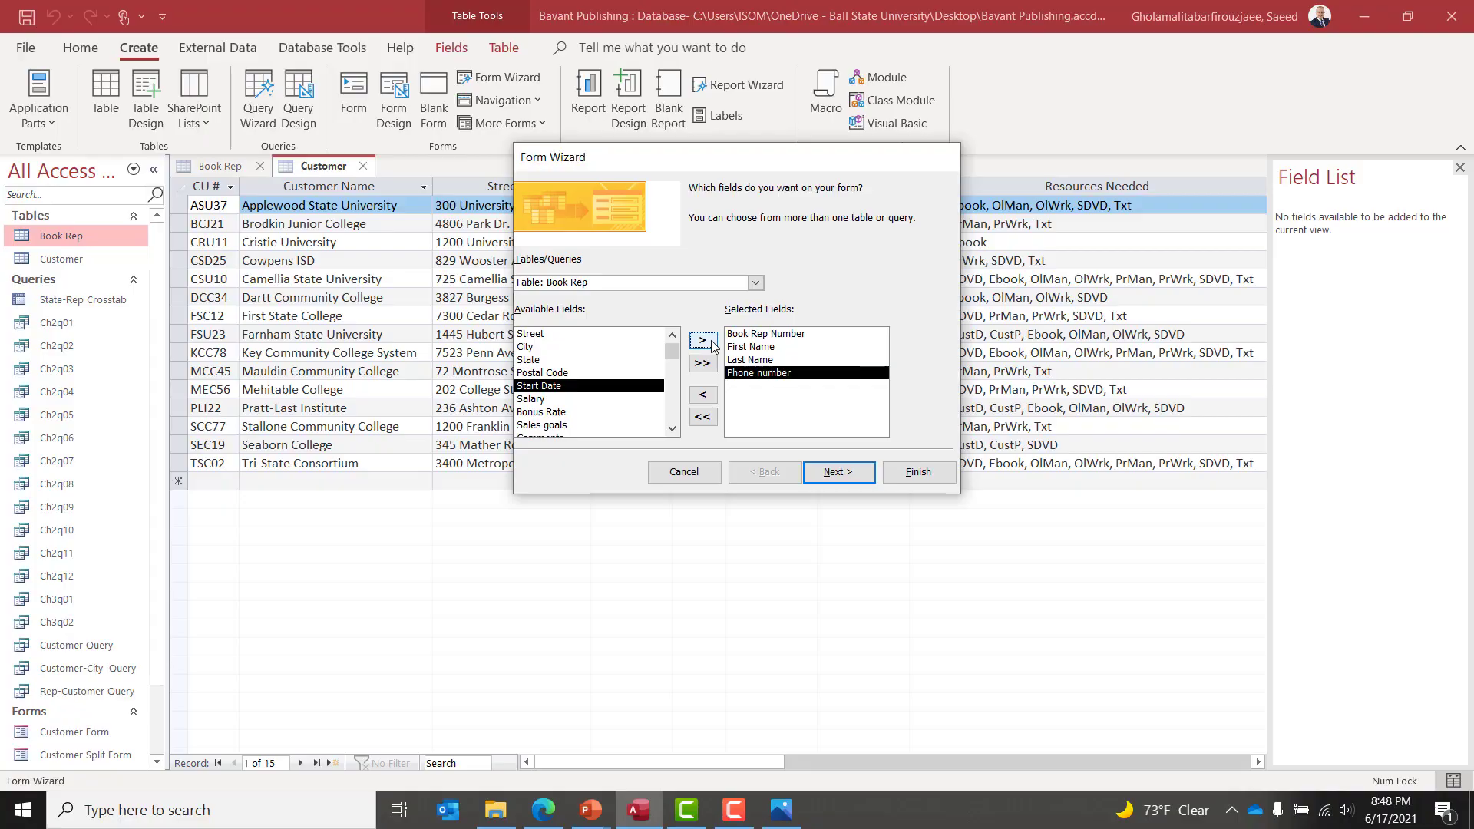
pyautogui.hotkey('alt', 'Tab')
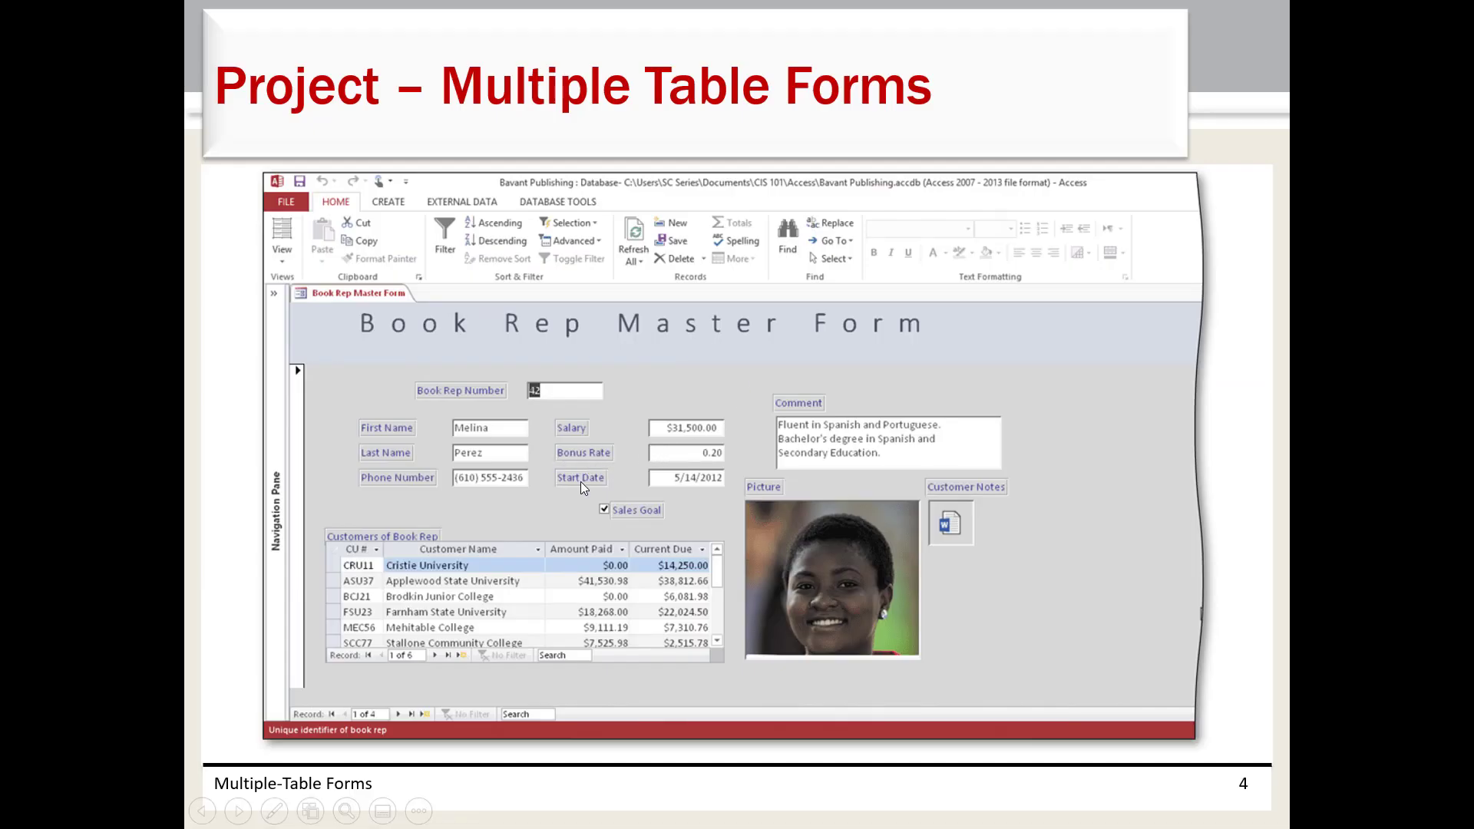
pyautogui.hotkey('alt', 'Tab')
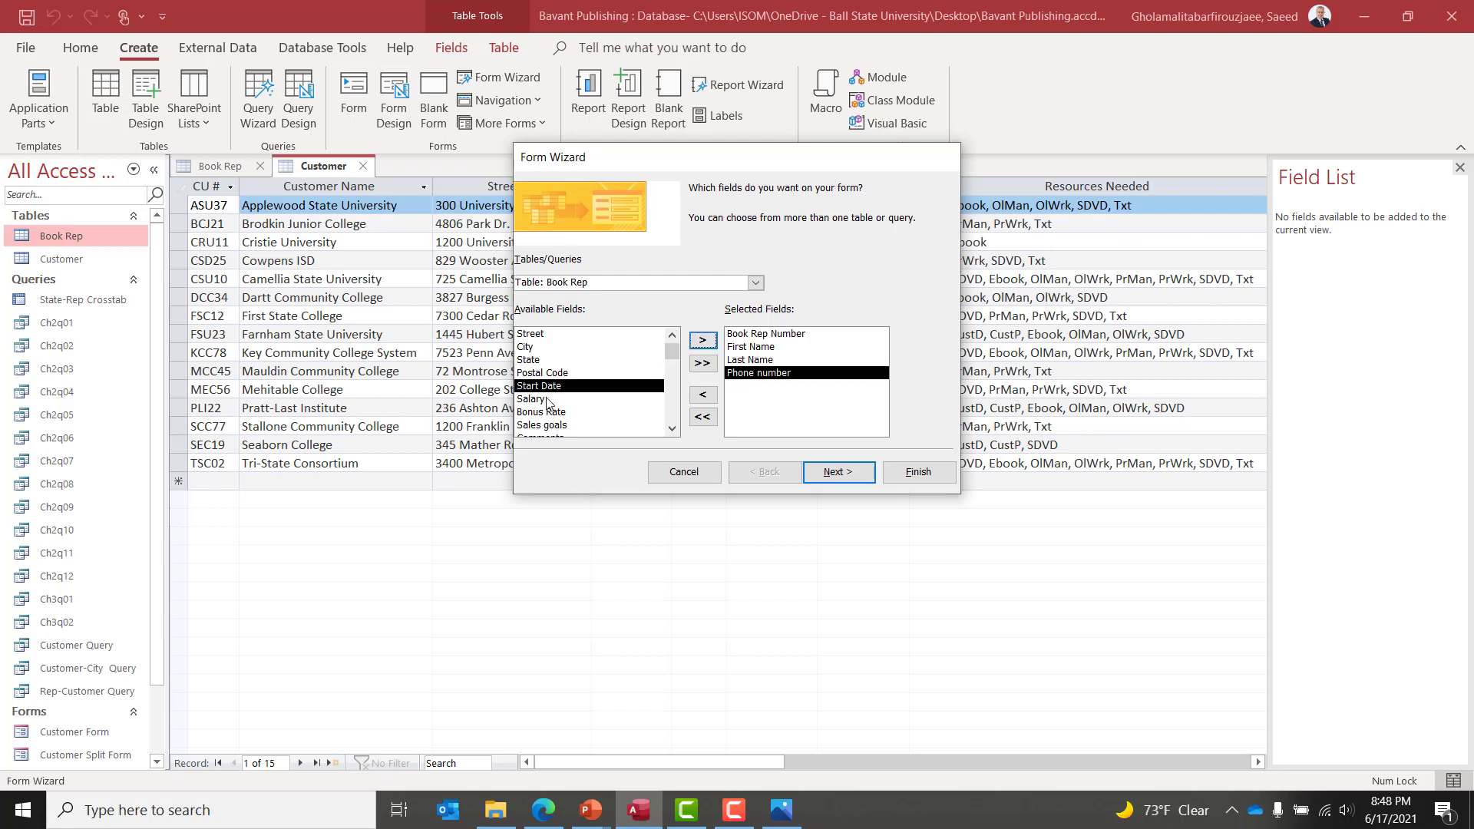
# Step: Add Salary, Bonus Rate, Start Date, Sales goals, Comments, Picture and Customer notes, then continue
pyautogui.click(546, 400)
pyautogui.click(704, 342)
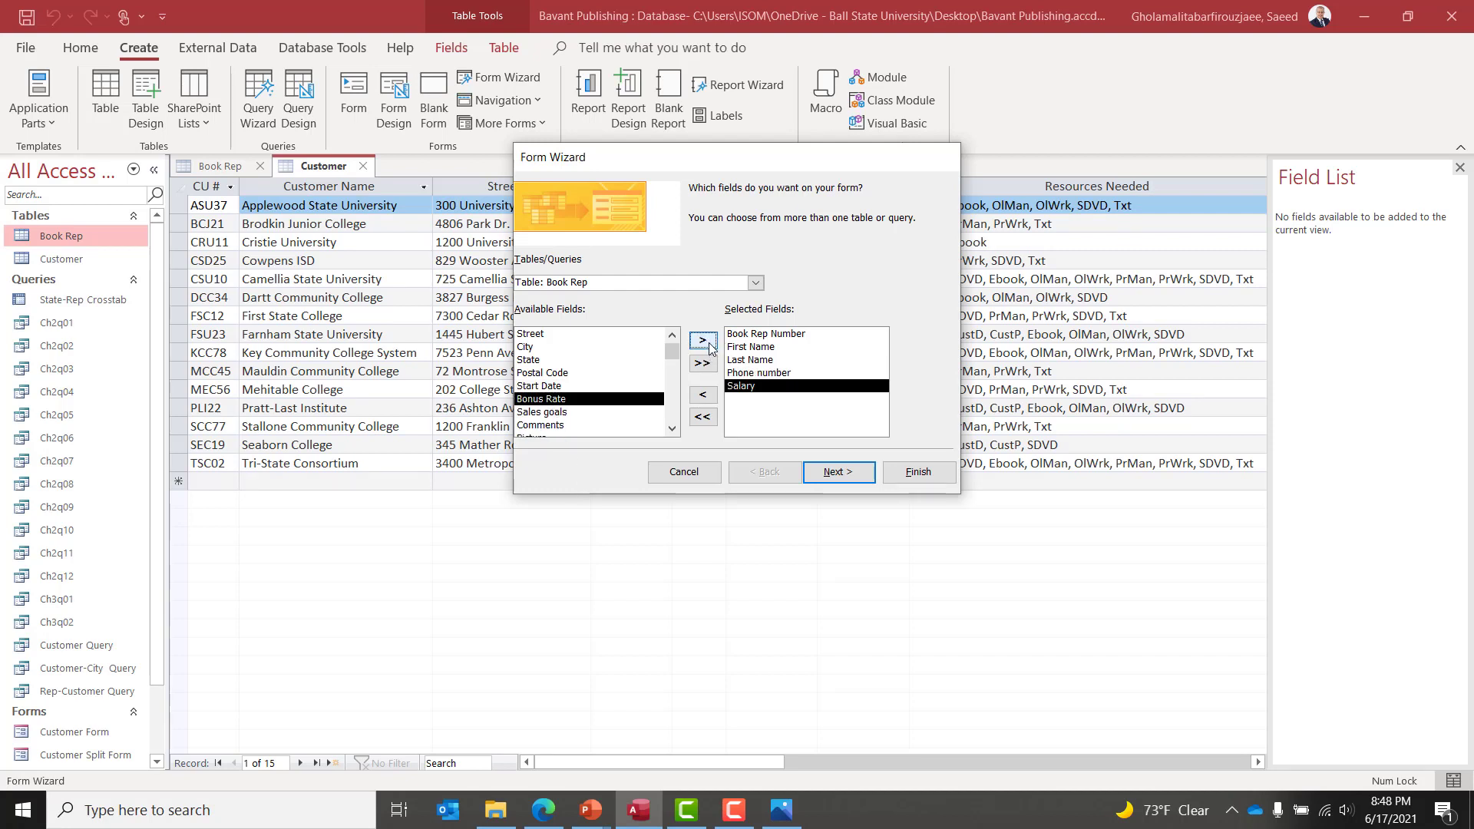
pyautogui.click(702, 342)
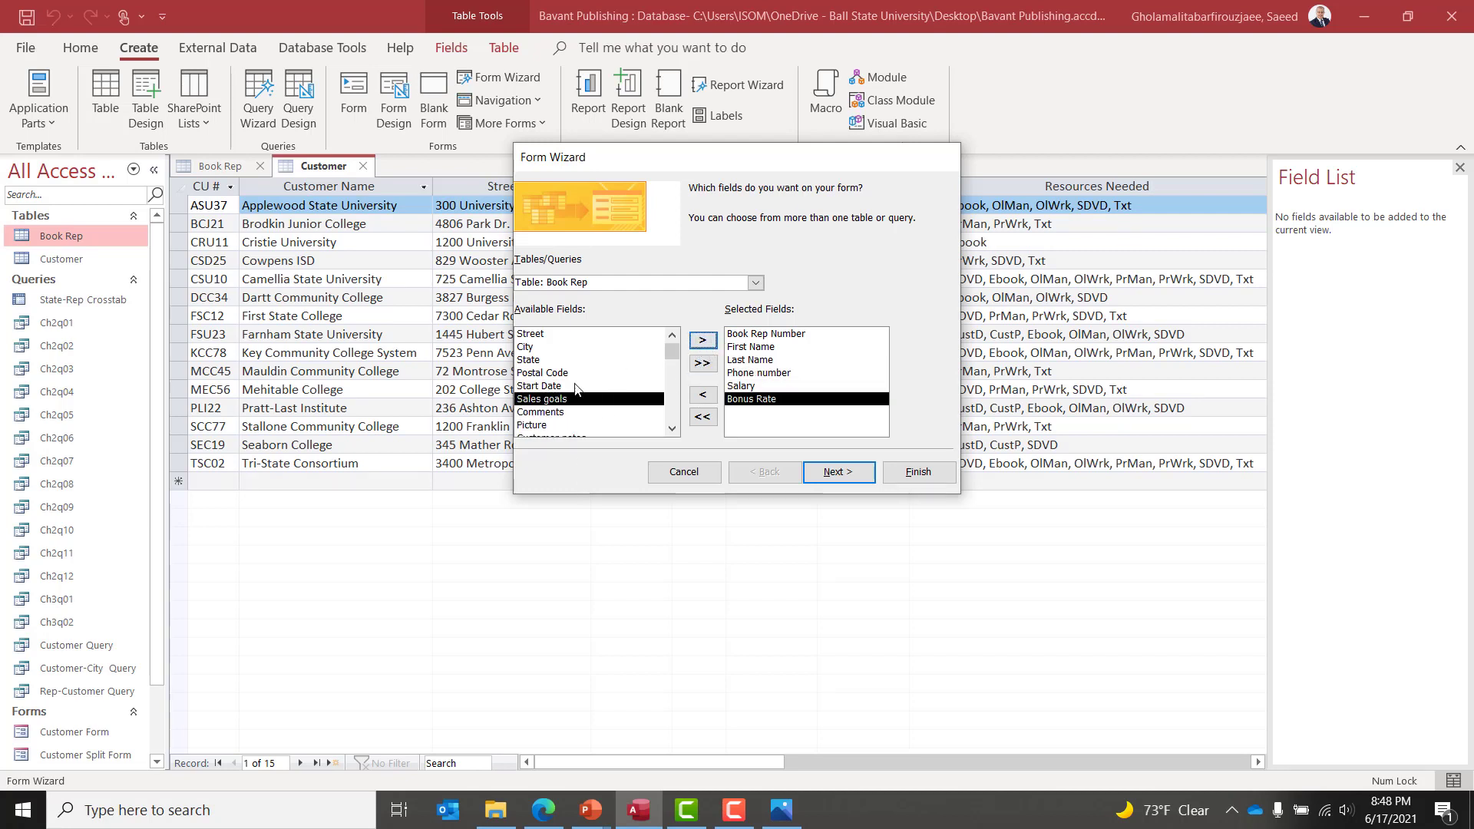
pyautogui.click(576, 386)
pyautogui.click(704, 343)
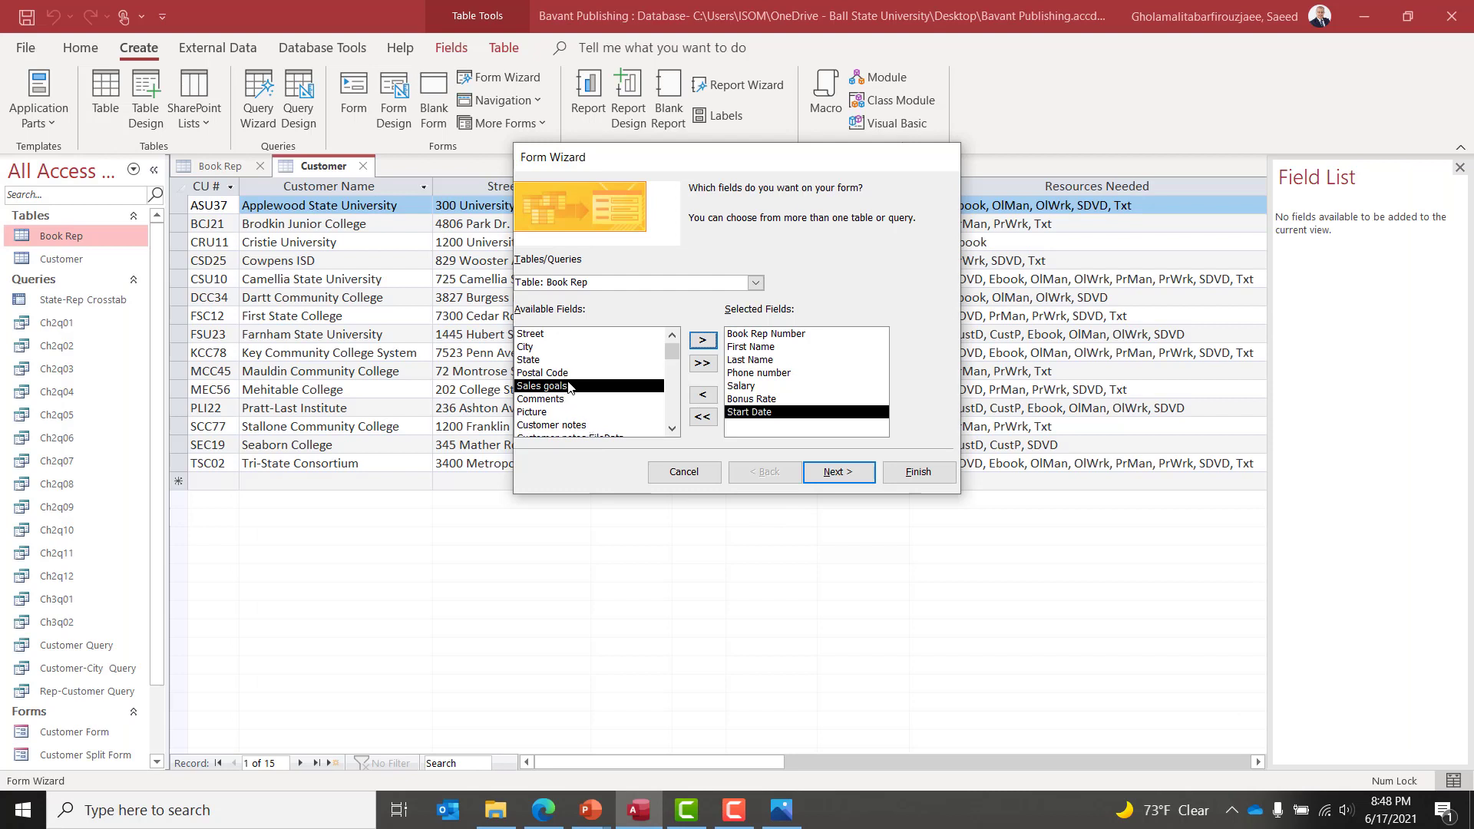
pyautogui.click(704, 341)
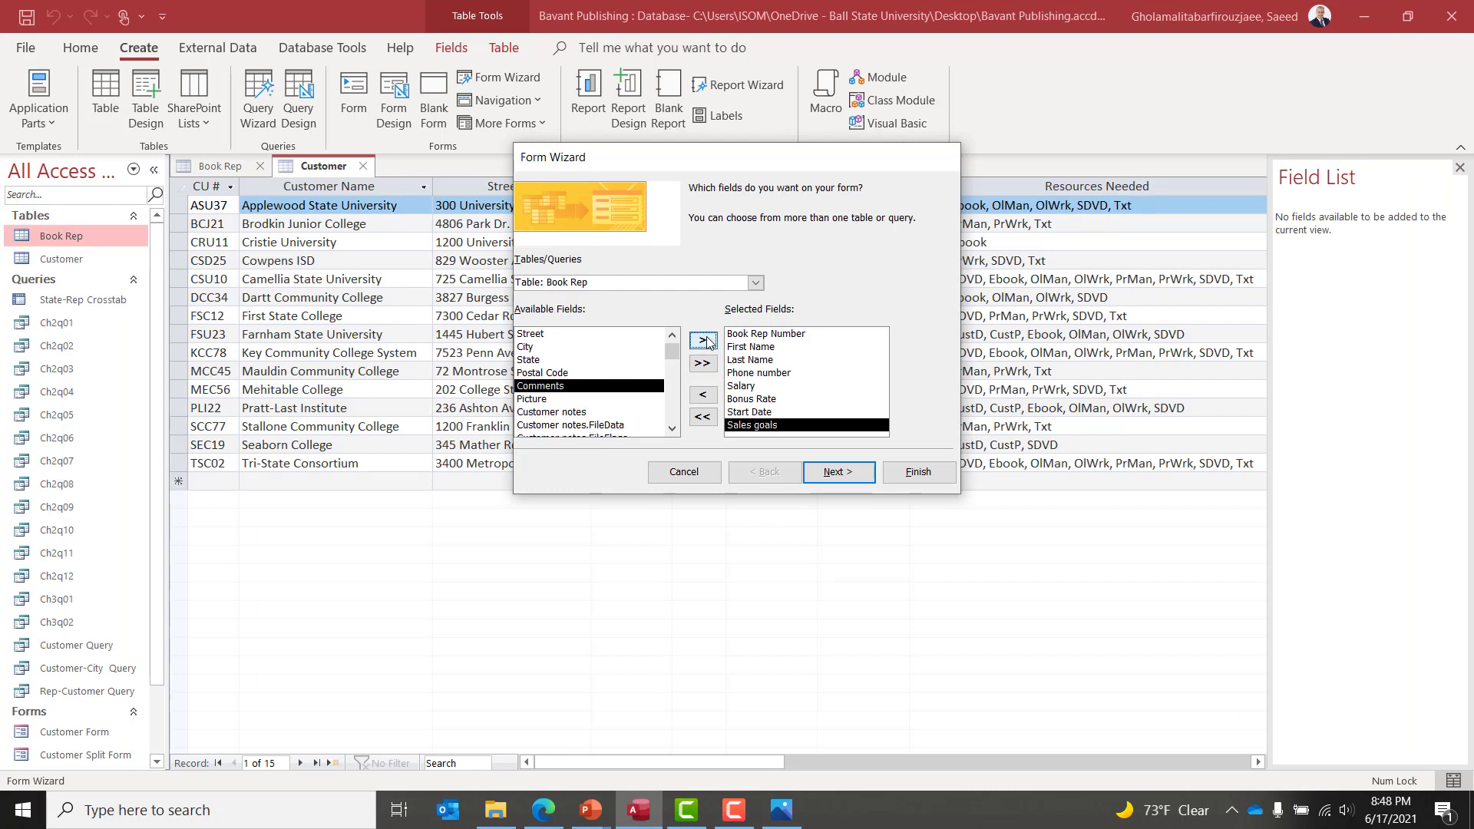
pyautogui.click(705, 340)
pyautogui.click(705, 341)
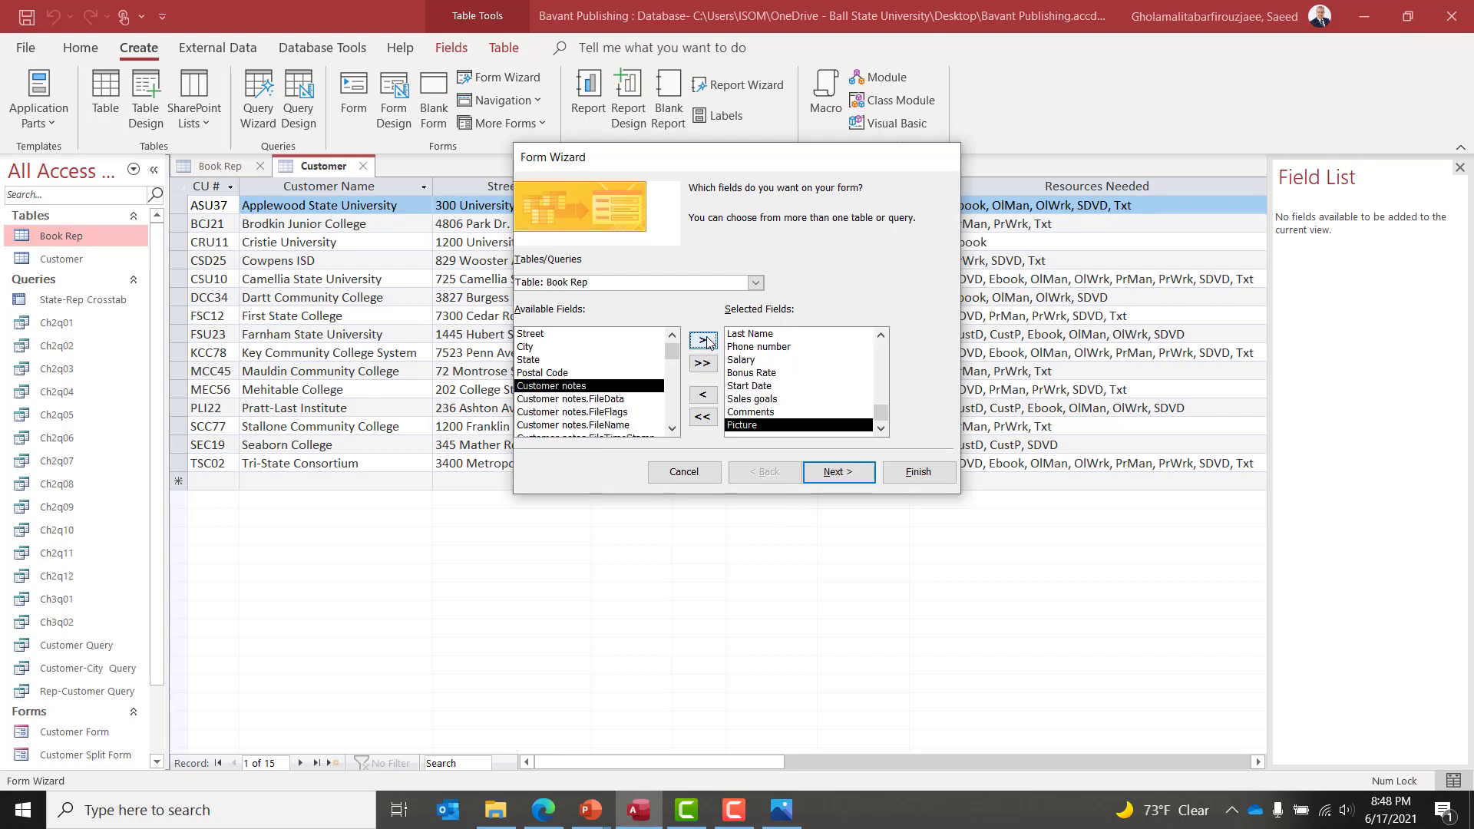
pyautogui.hotkey('alt', 'Tab')
pyautogui.click(705, 341)
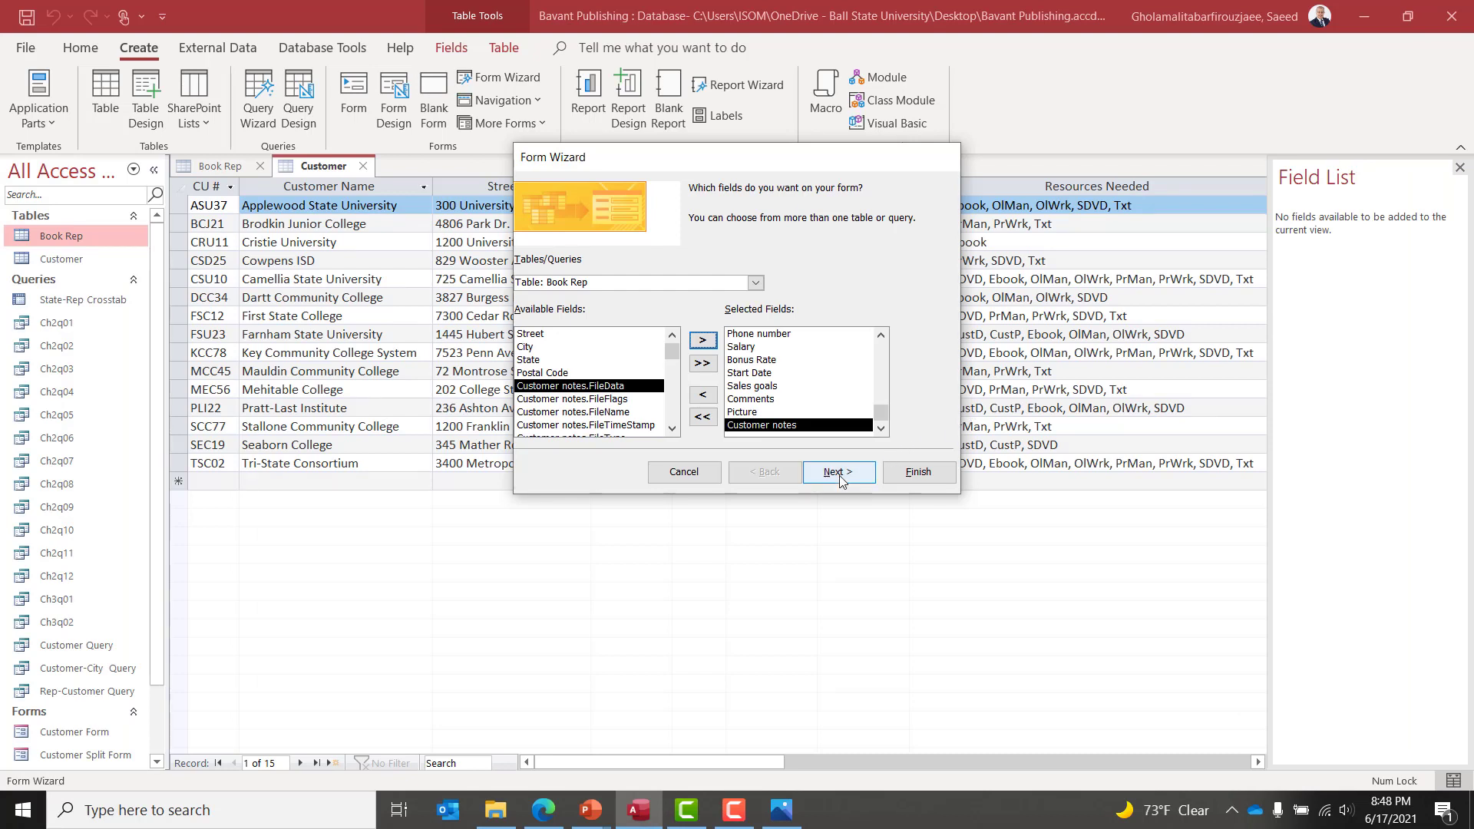
pyautogui.click(840, 473)
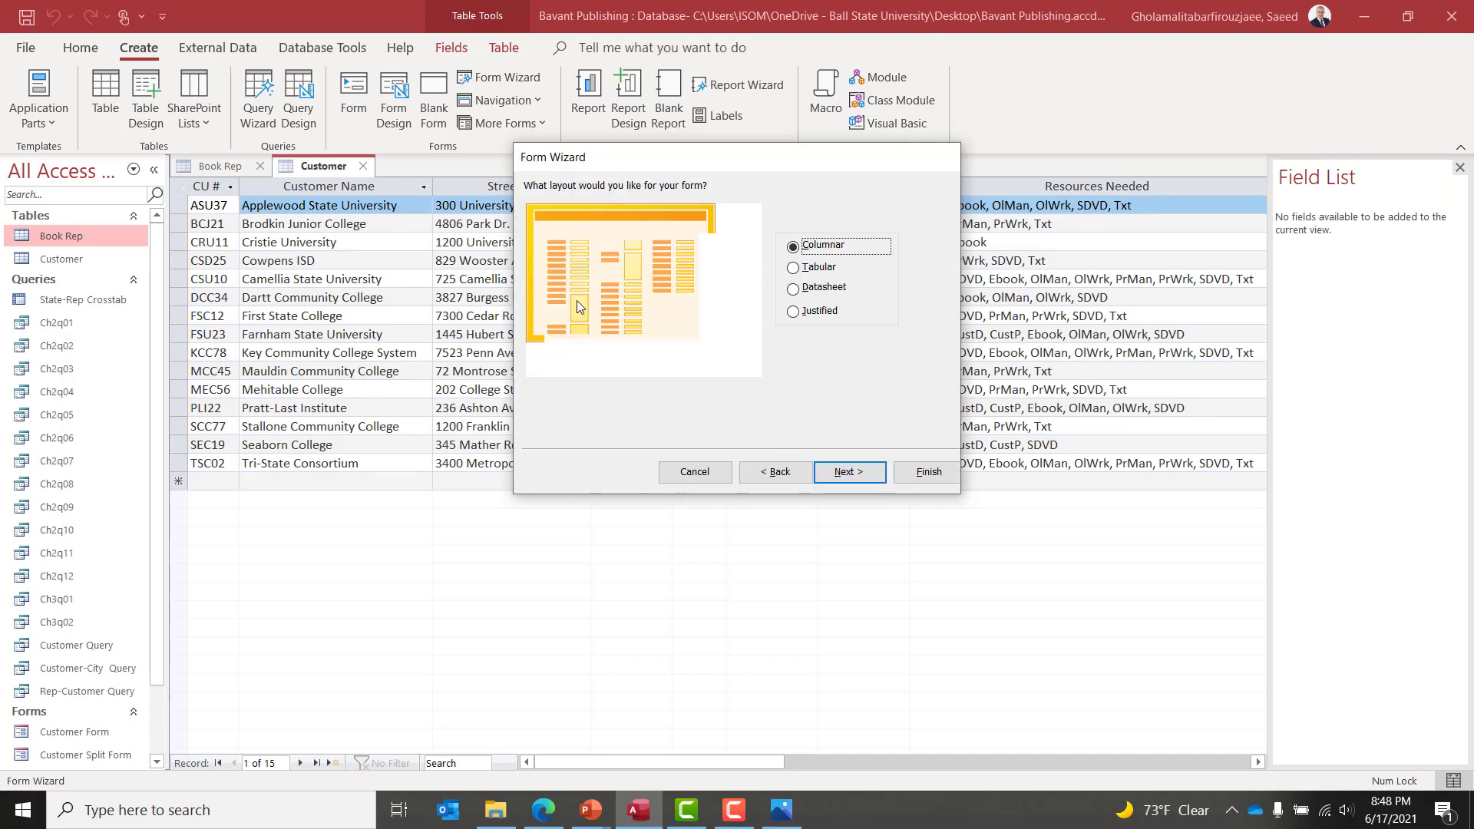
# Step: Compare the layouts and choose the Justified layout for the form
pyautogui.click(796, 269)
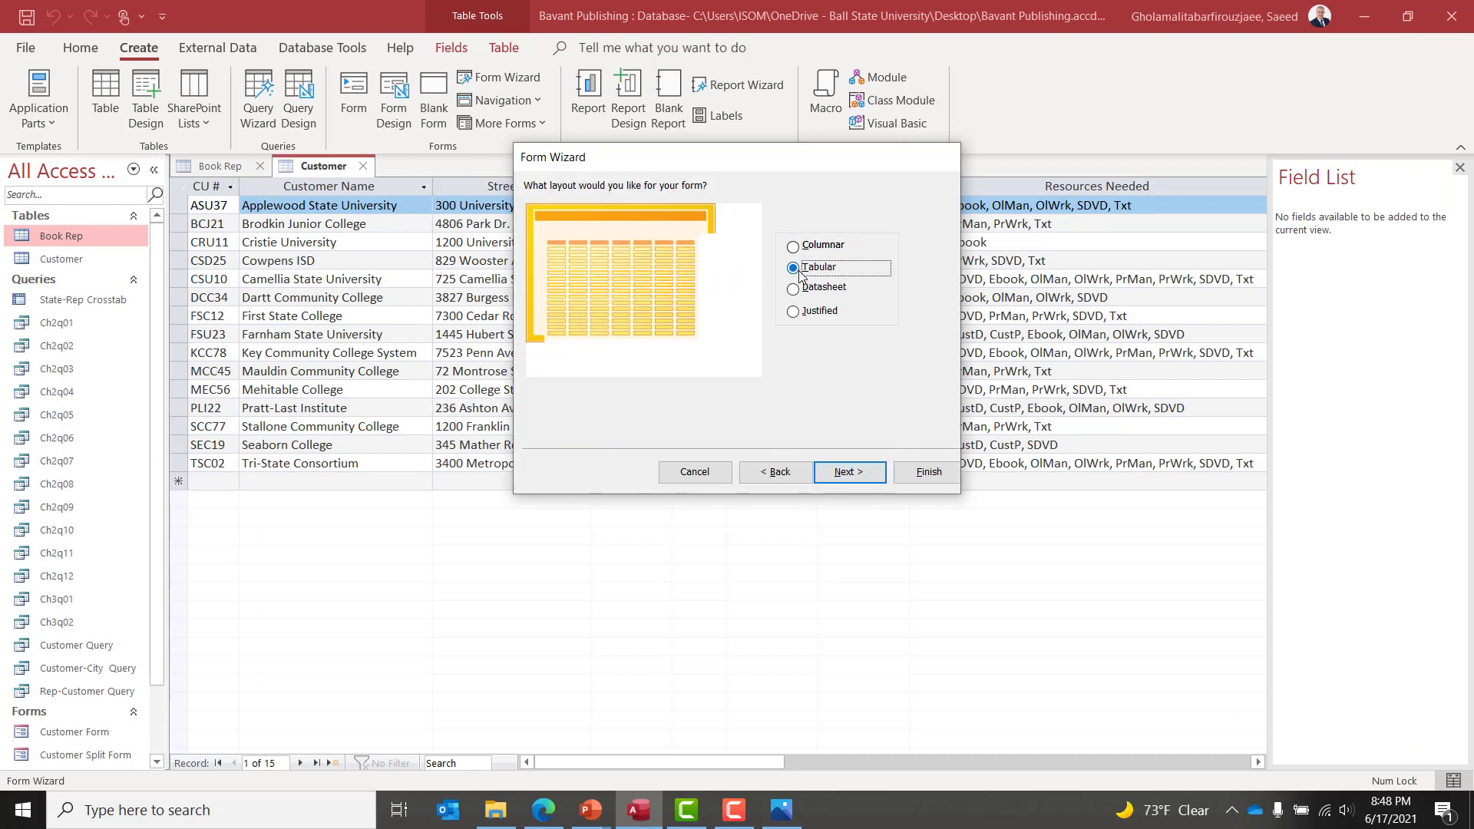
pyautogui.click(836, 289)
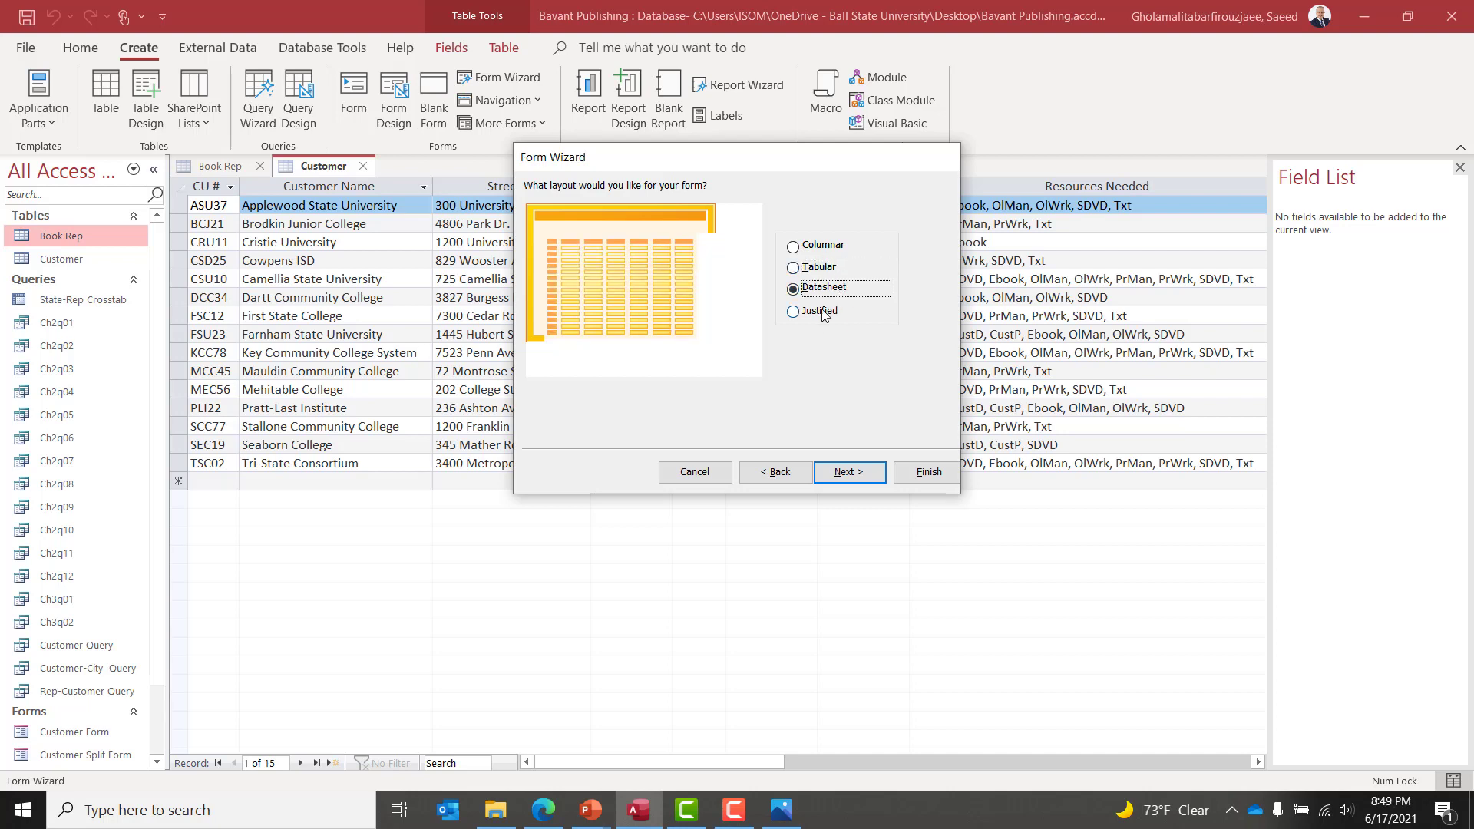
pyautogui.click(823, 314)
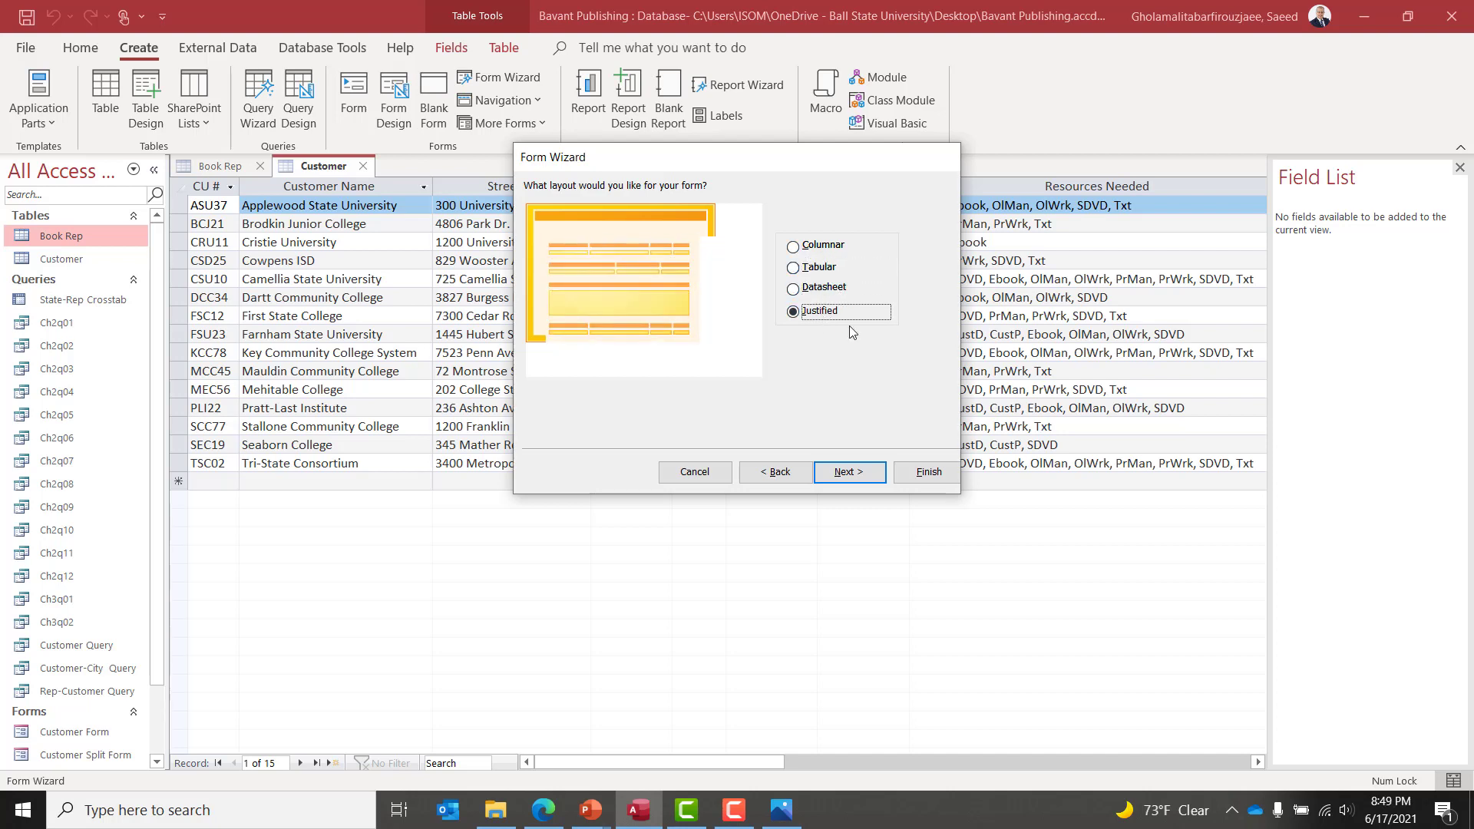
pyautogui.click(852, 468)
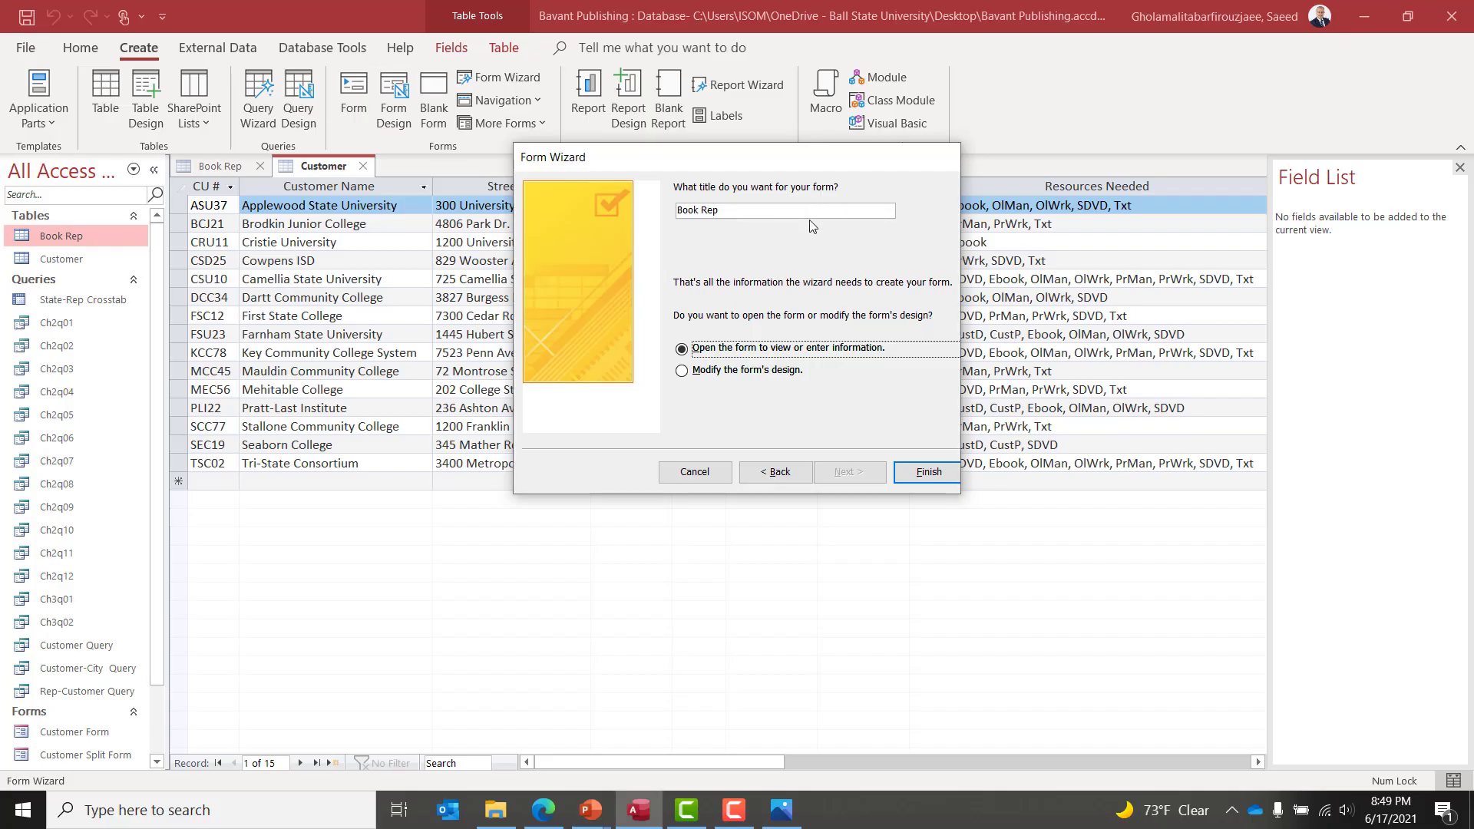
# Step: Title the form 'Book Rep master form' and finish the wizard
pyautogui.click(812, 206)
pyautogui.write('mast')
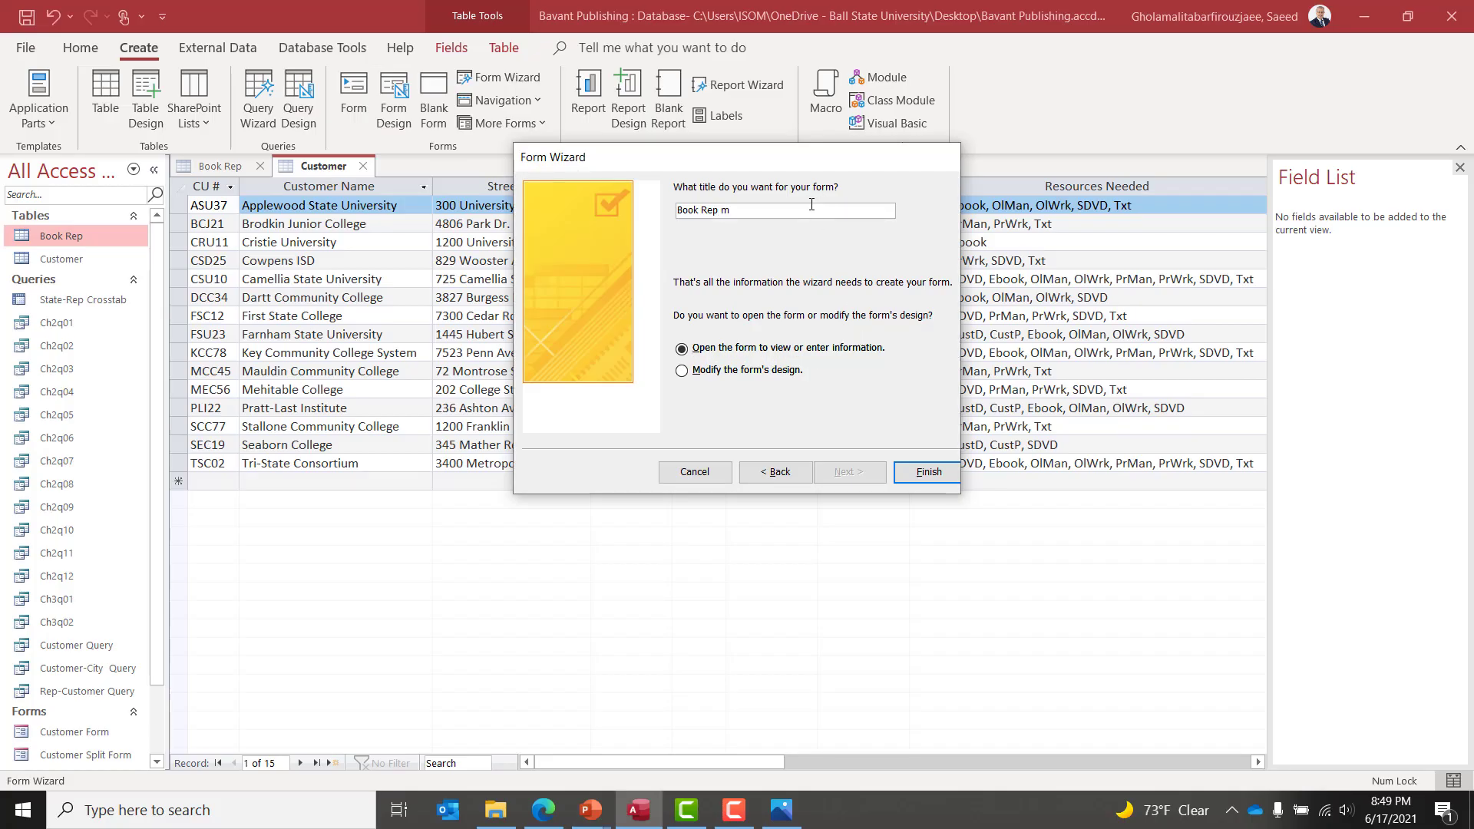
pyautogui.write('er form')
pyautogui.click(925, 473)
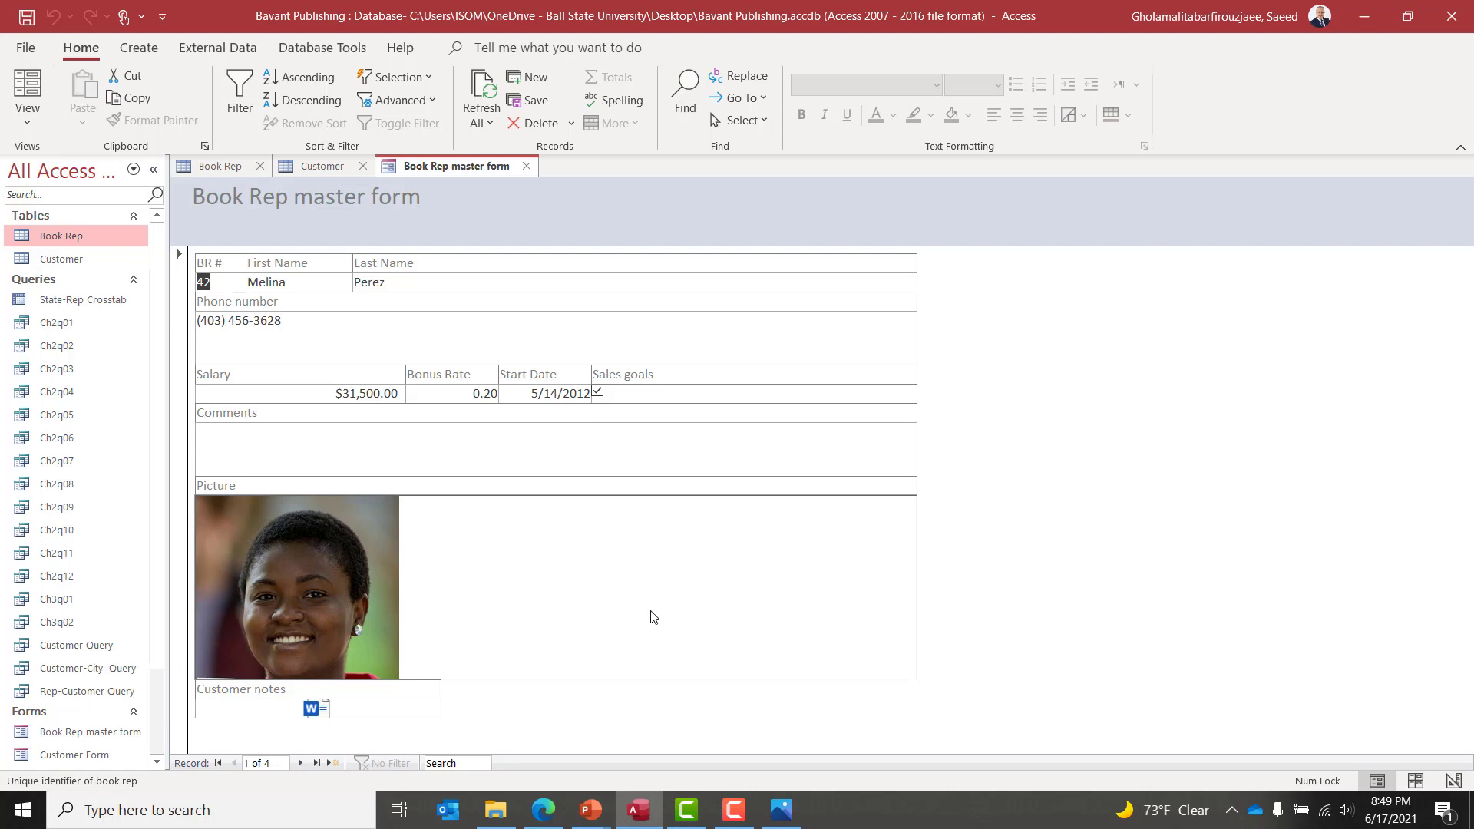
pyautogui.click(299, 763)
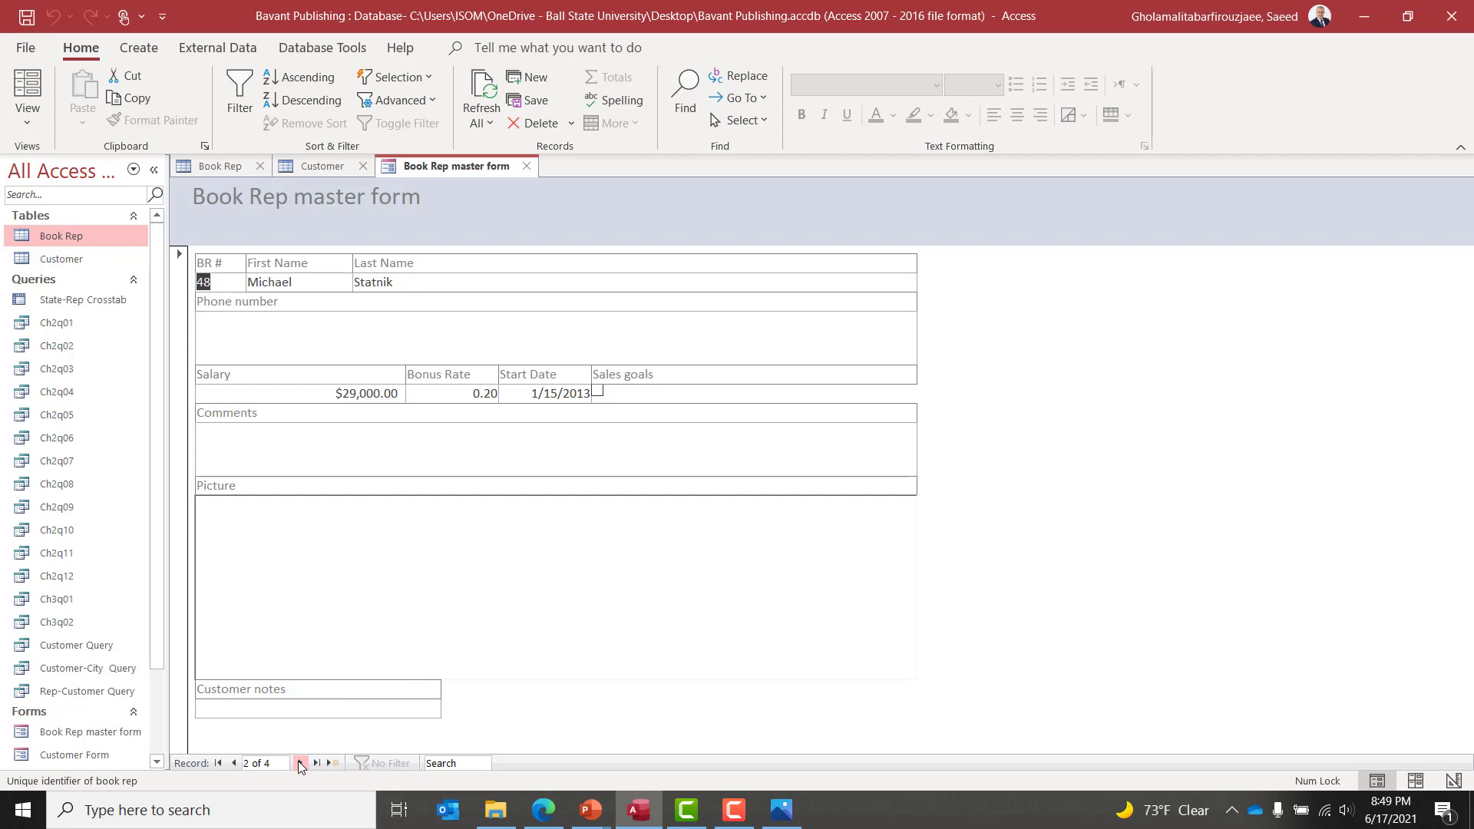
pyautogui.click(300, 764)
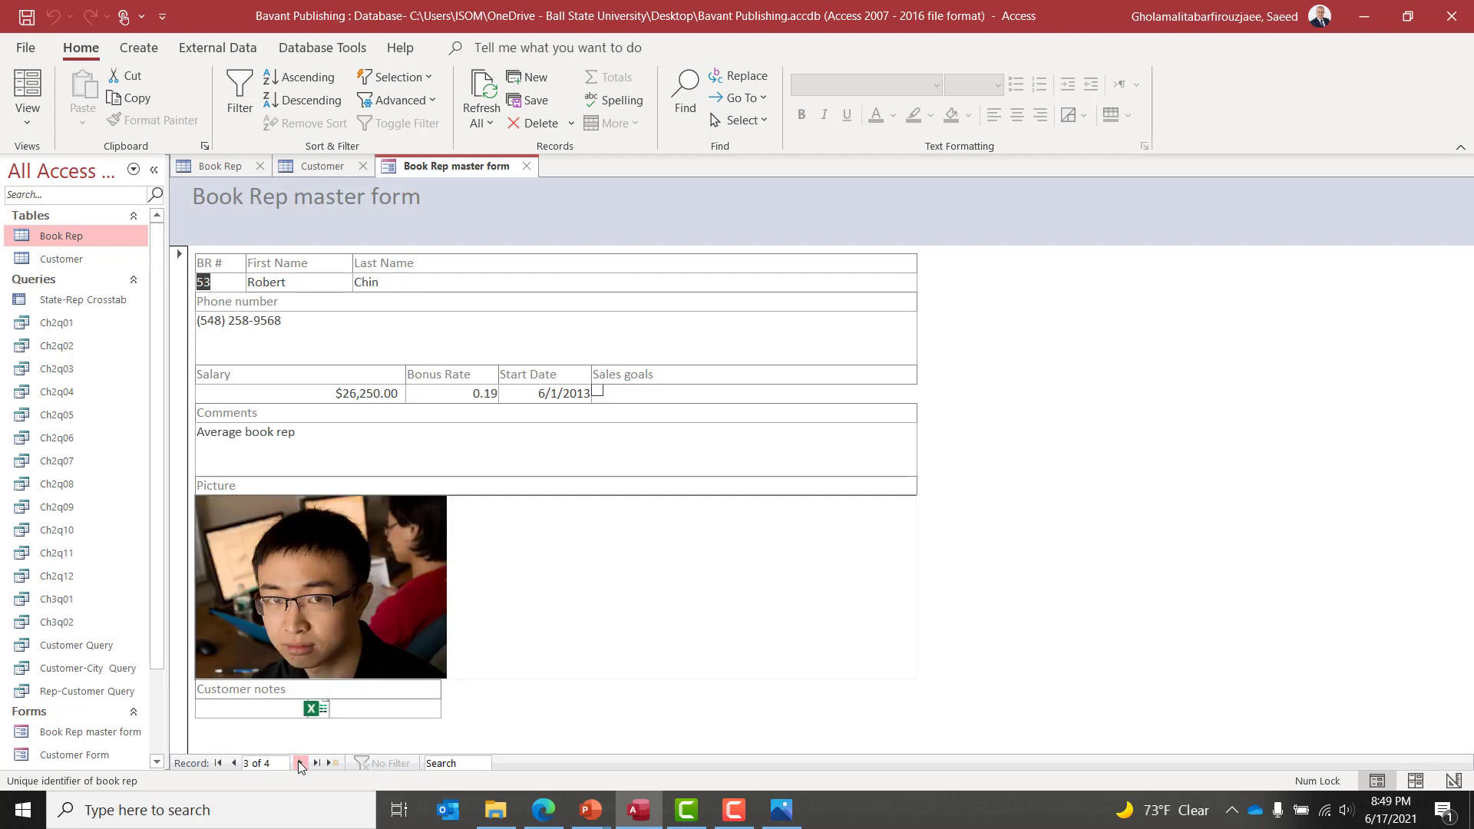
pyautogui.click(235, 763)
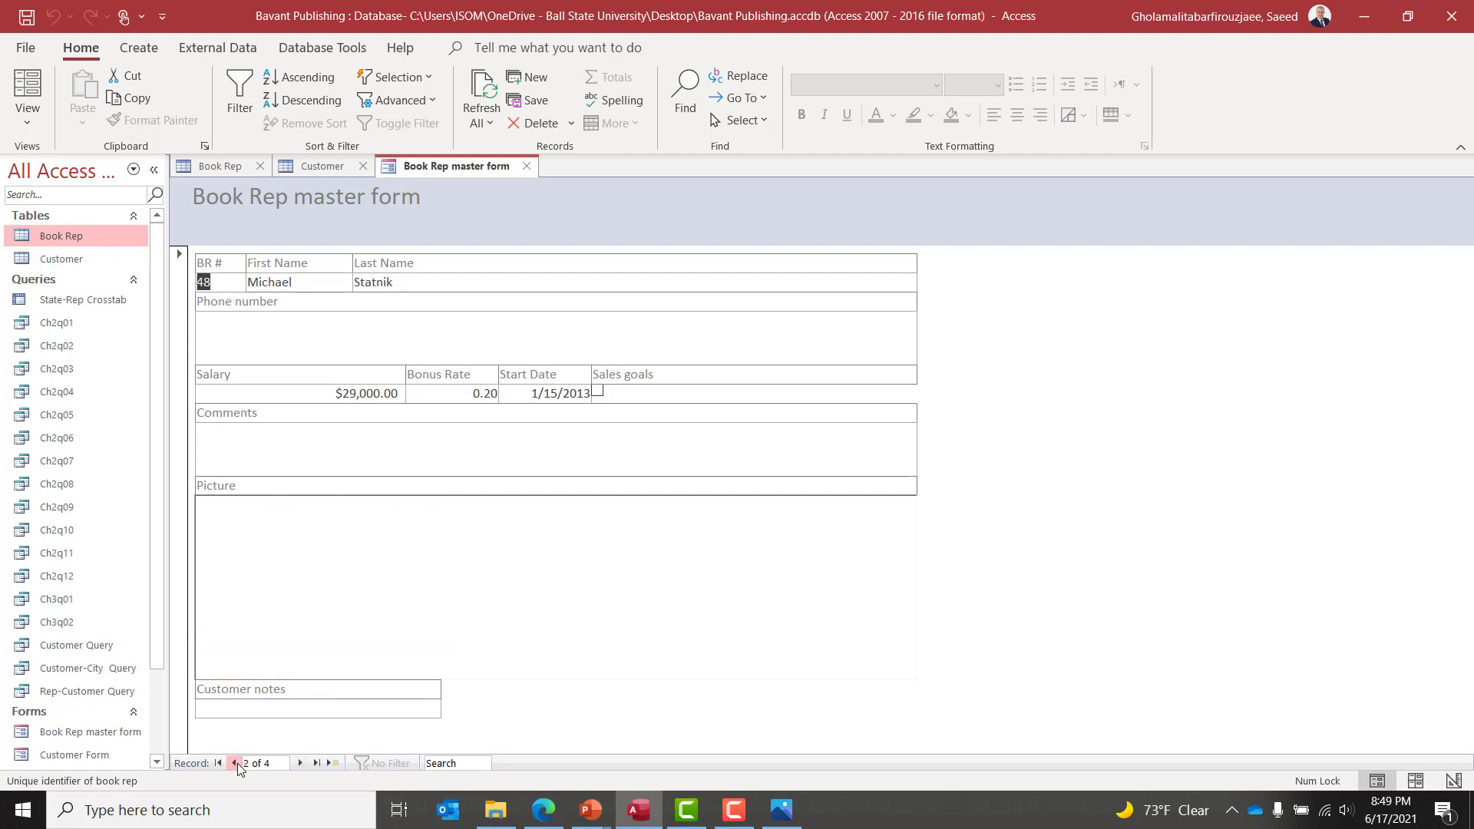
pyautogui.click(235, 763)
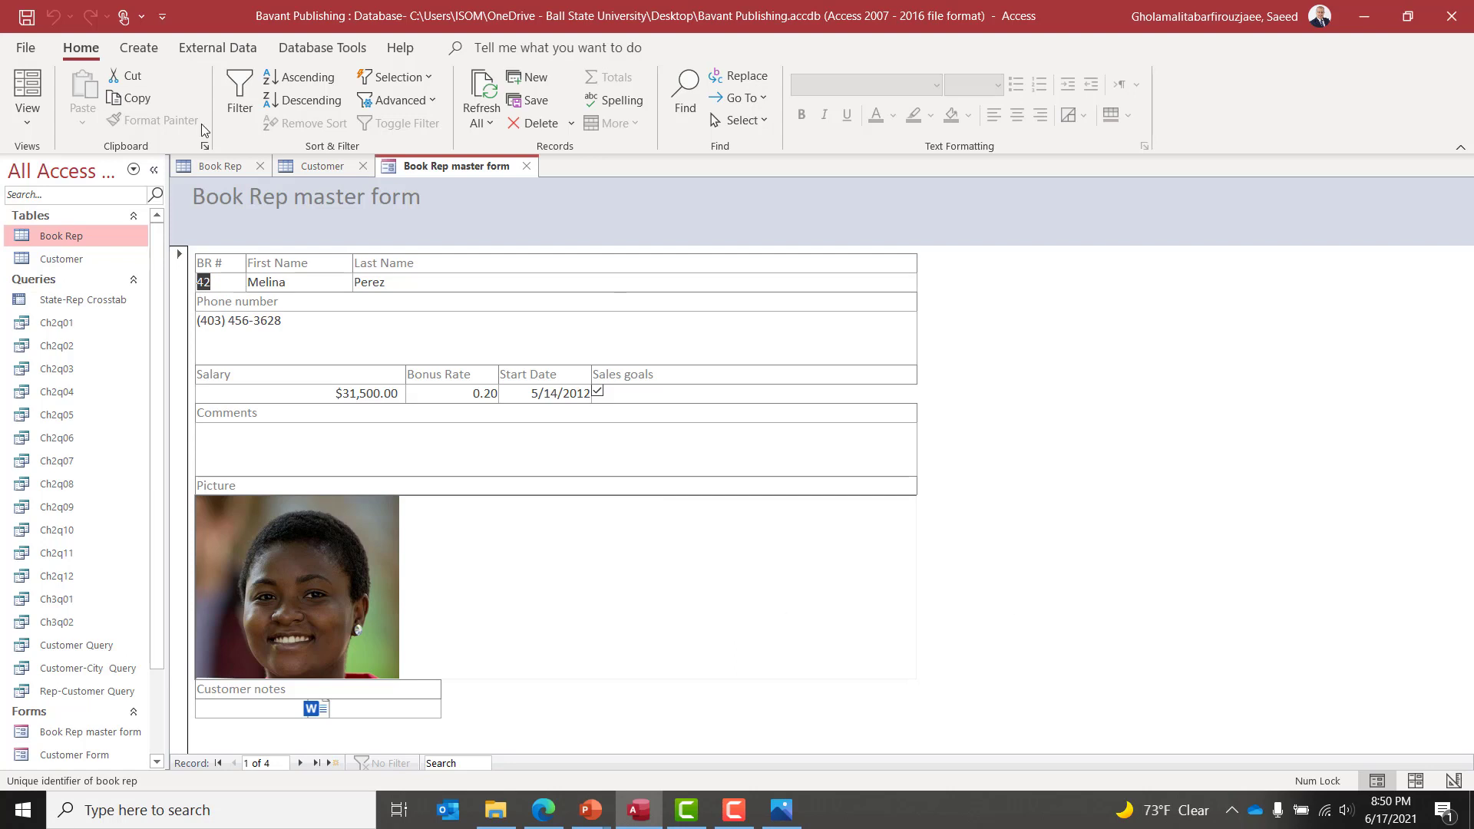
pyautogui.click(137, 52)
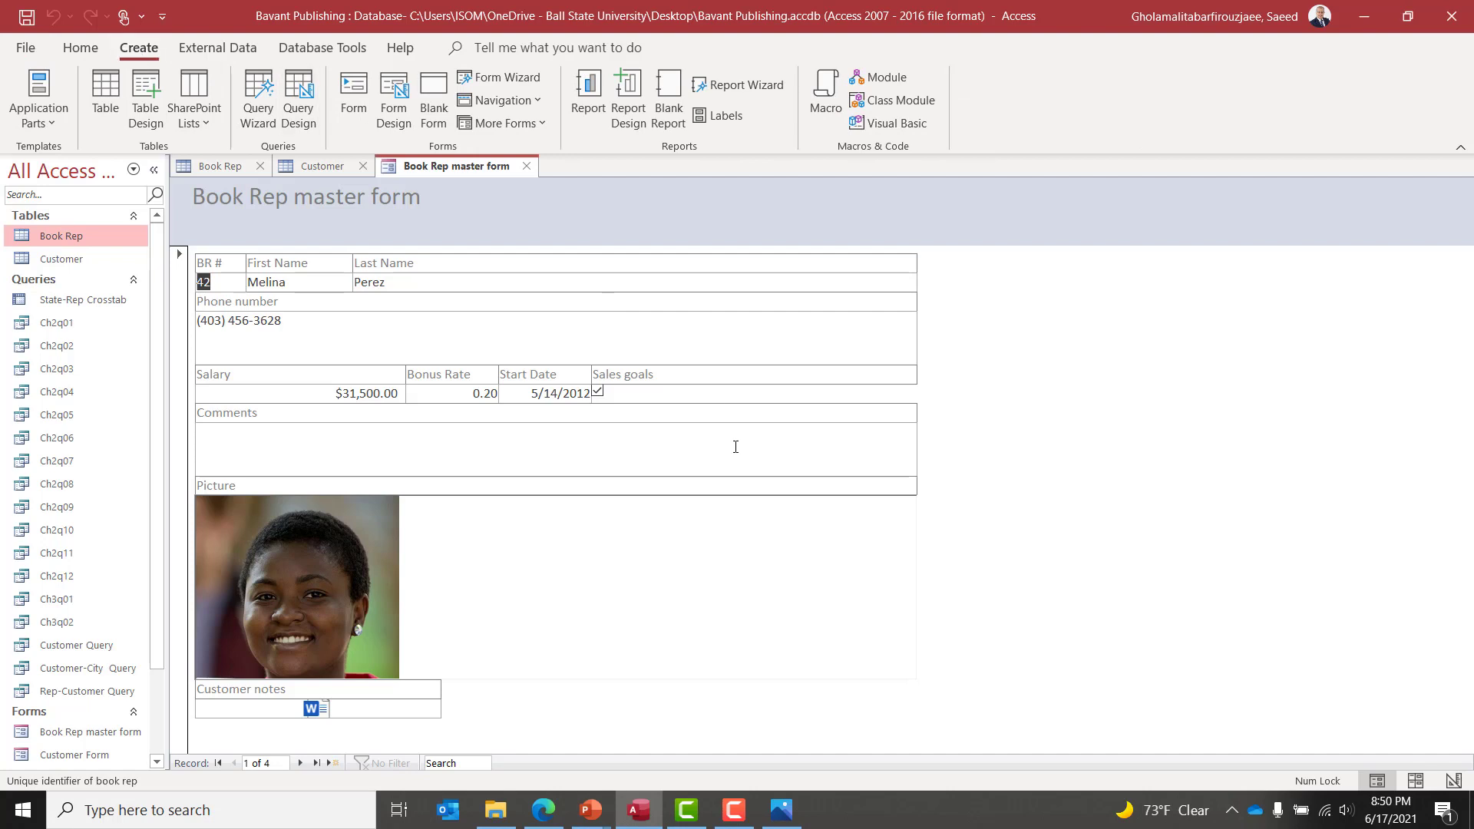
pyautogui.hotkey('alt', 'Tab')
pyautogui.hotkey('alt', 'Tab')
pyautogui.hotkey('alt', 'Tab')
pyautogui.hotkey('alt', 'Tab')
pyautogui.hotkey('alt', 'Tab')
pyautogui.hotkey('alt', 'Tab')
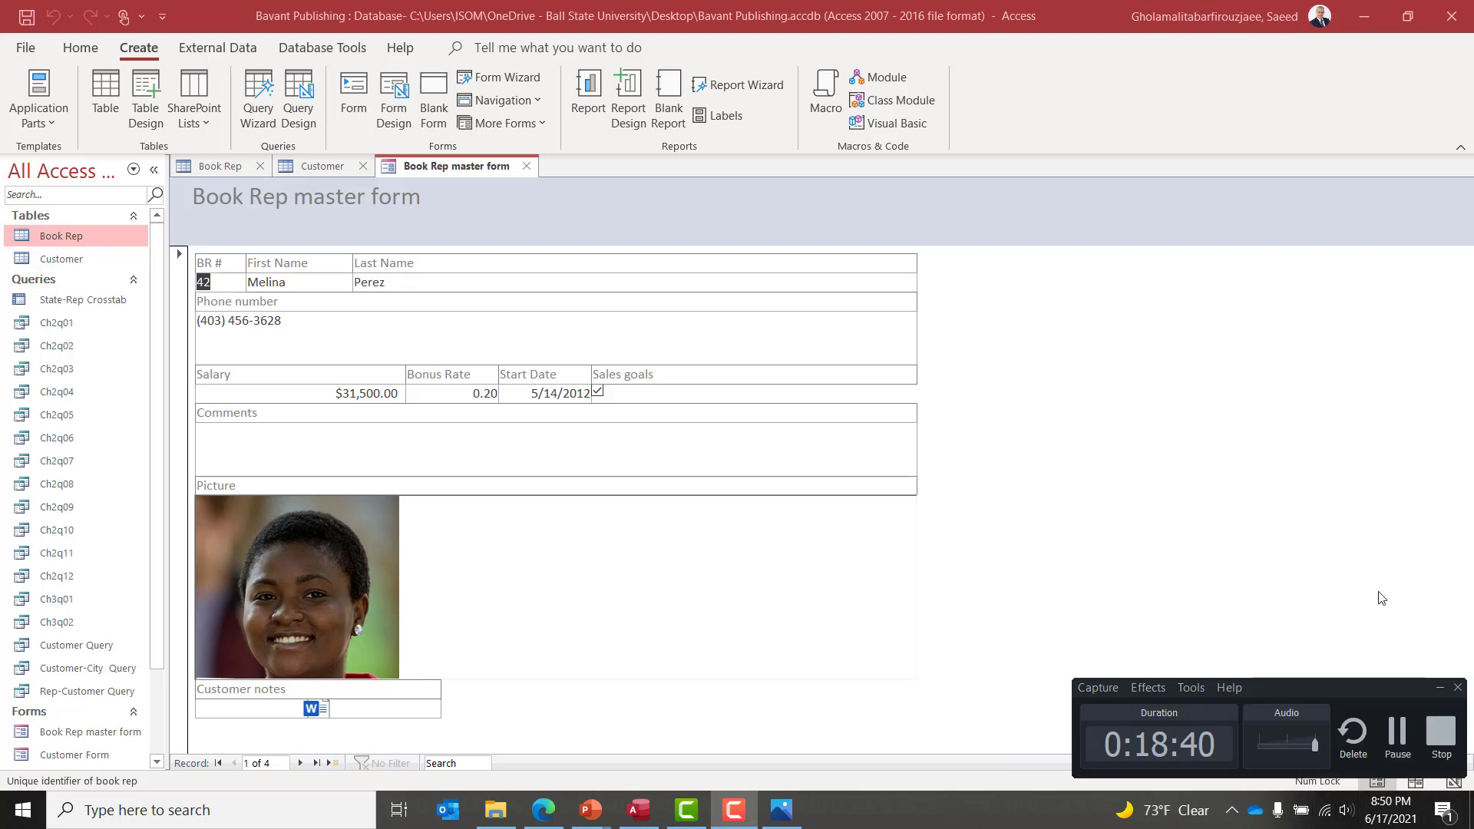
pyautogui.click(1400, 748)
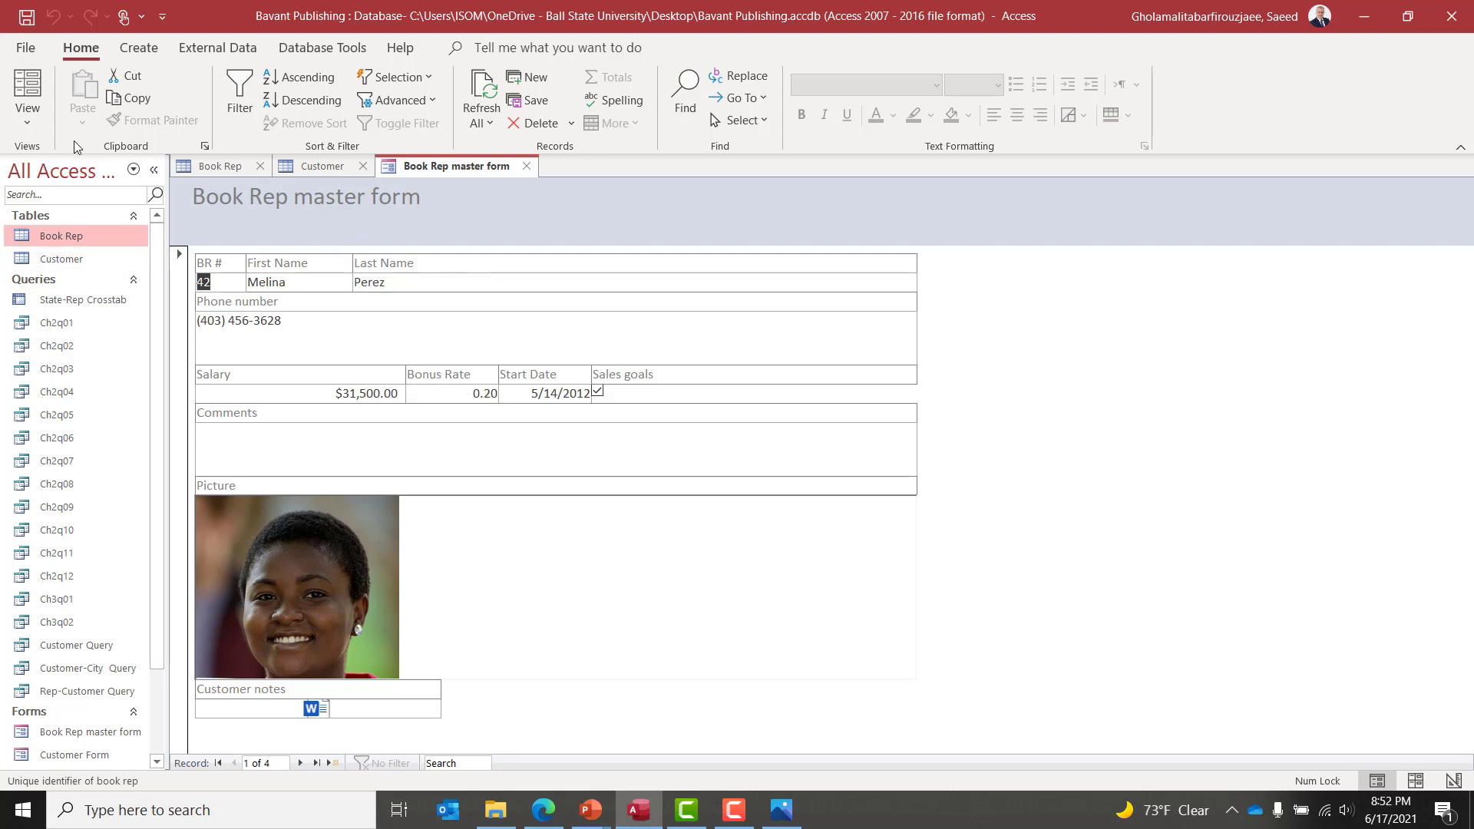
# Step: Switch to Design View and place a Subform/Subreport control right of the rep fields
pyautogui.click(27, 115)
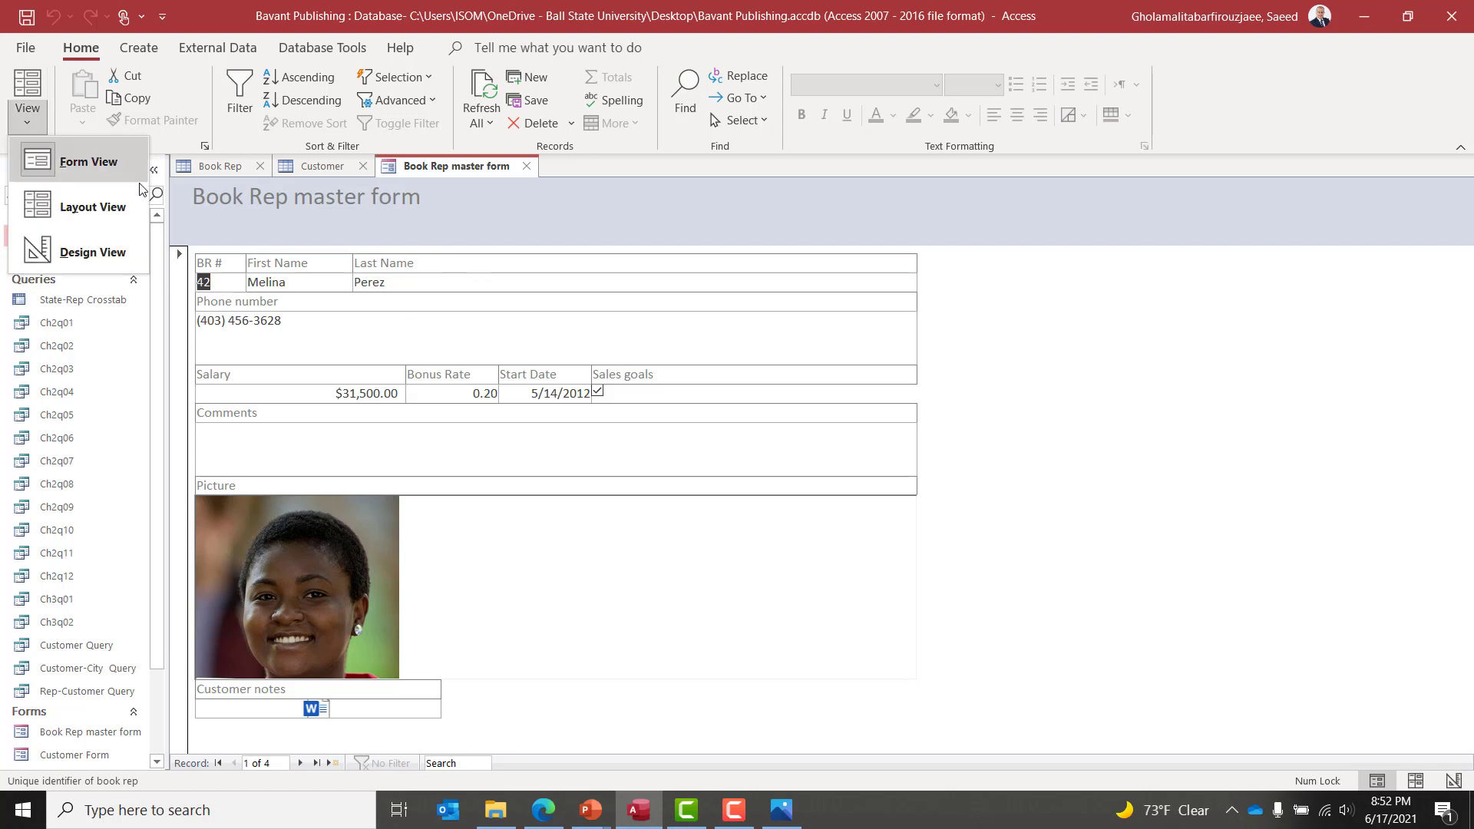
pyautogui.click(119, 251)
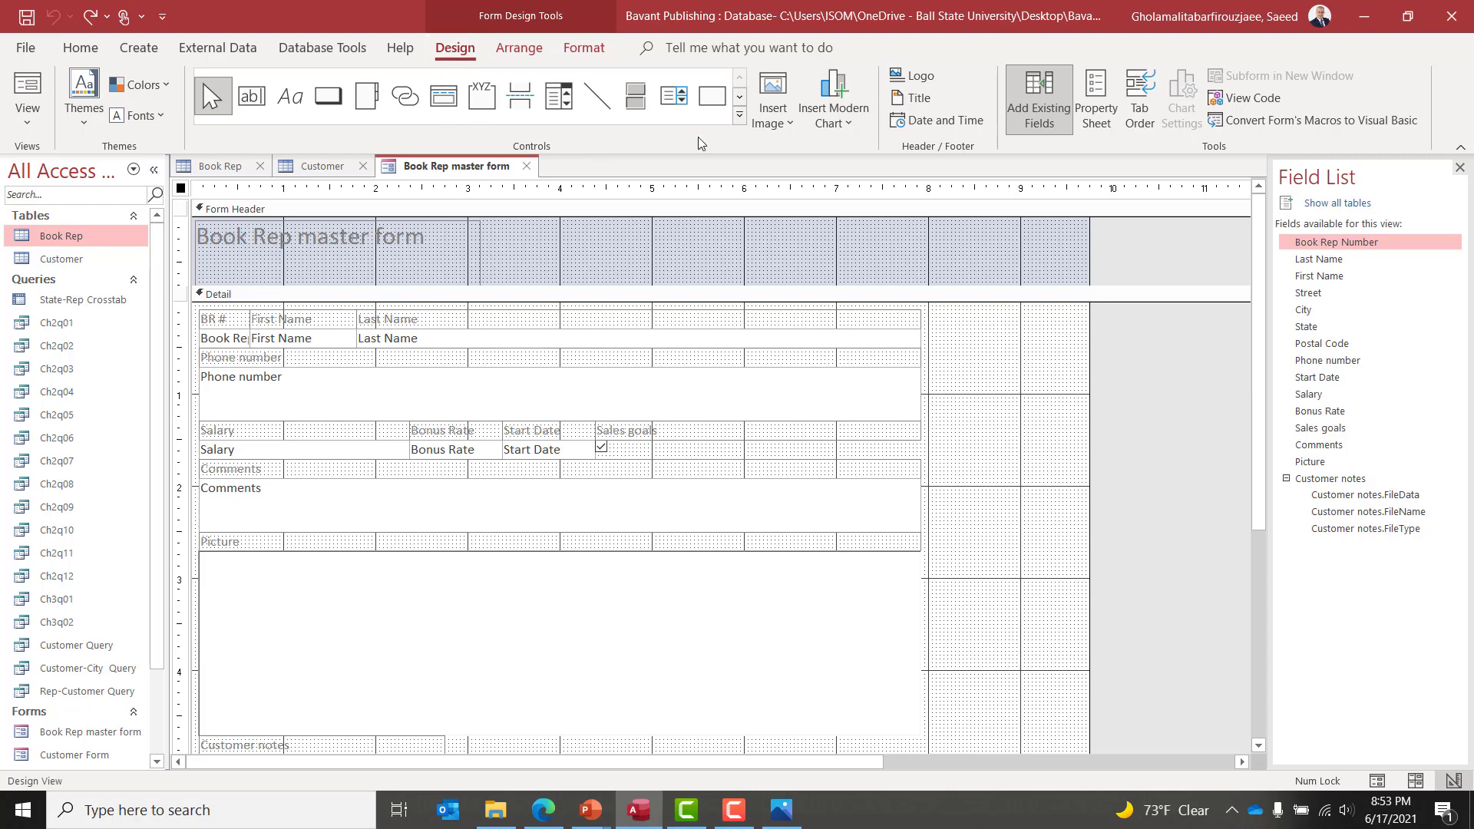
pyautogui.click(739, 114)
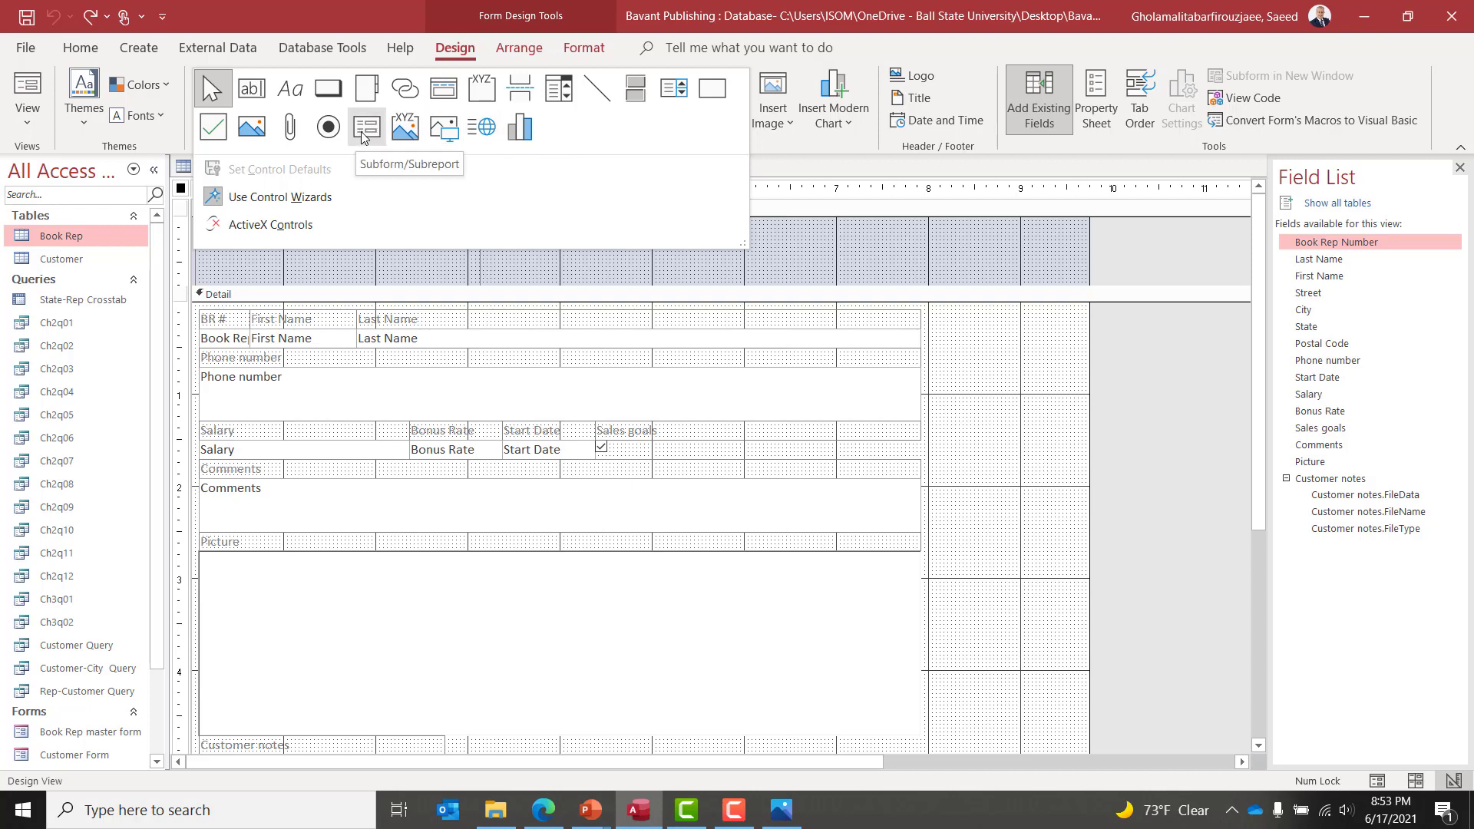
pyautogui.click(360, 132)
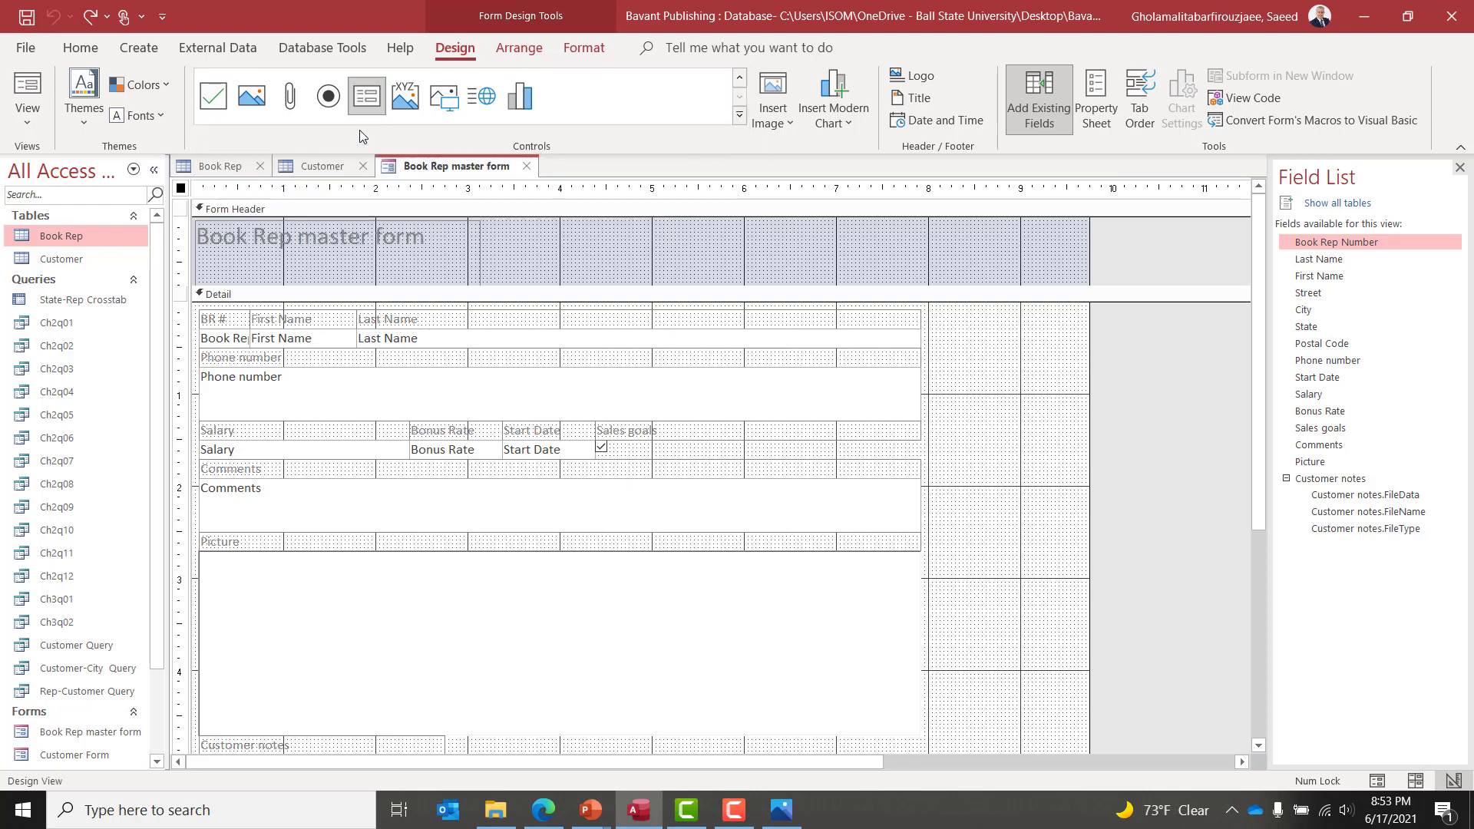
pyautogui.click(1017, 541)
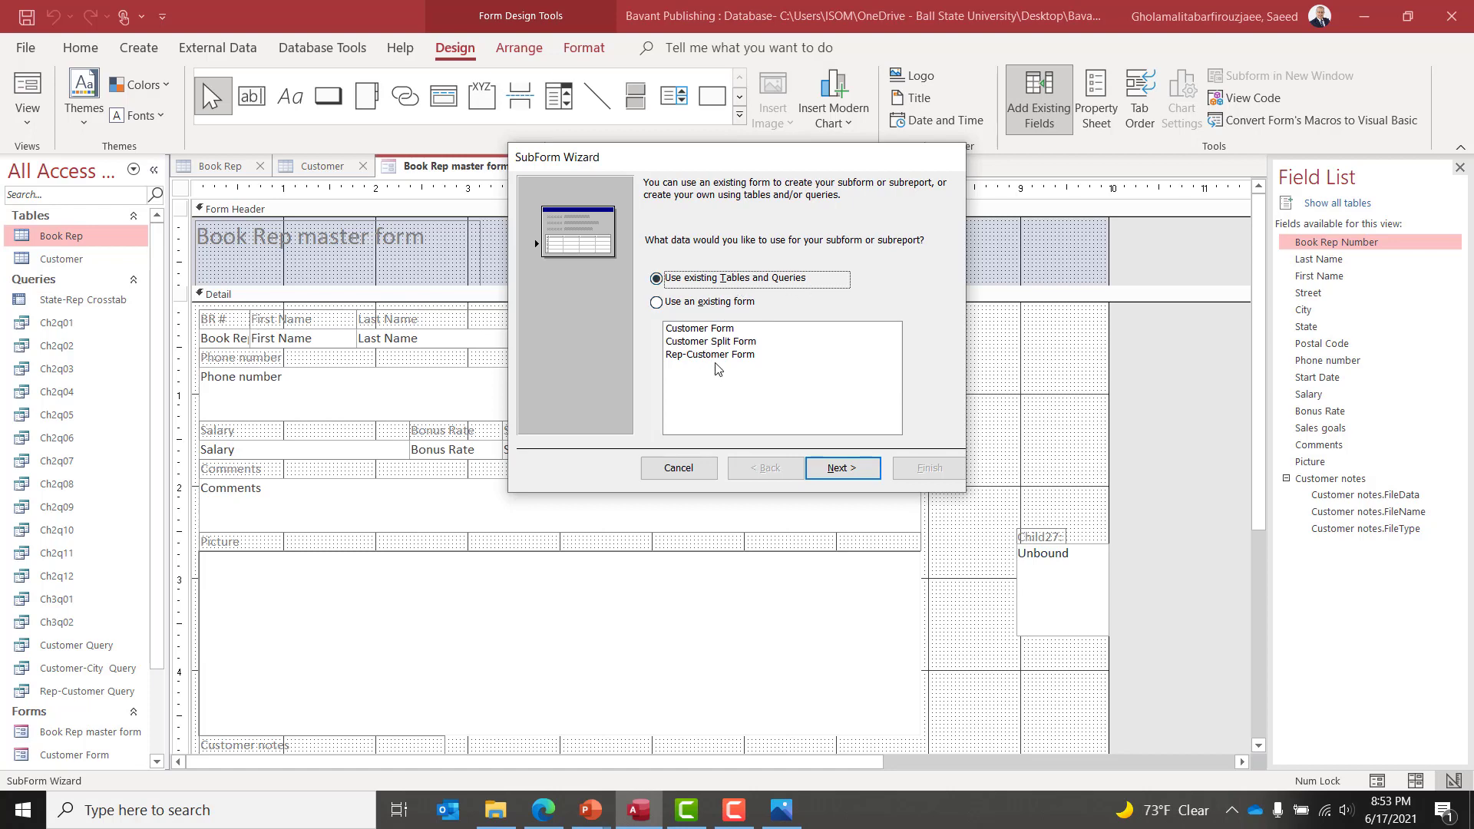
# Step: Use Customer Form as the subform, linked on Book Rep Number, named 'Customer sub-Form'
pyautogui.click(713, 330)
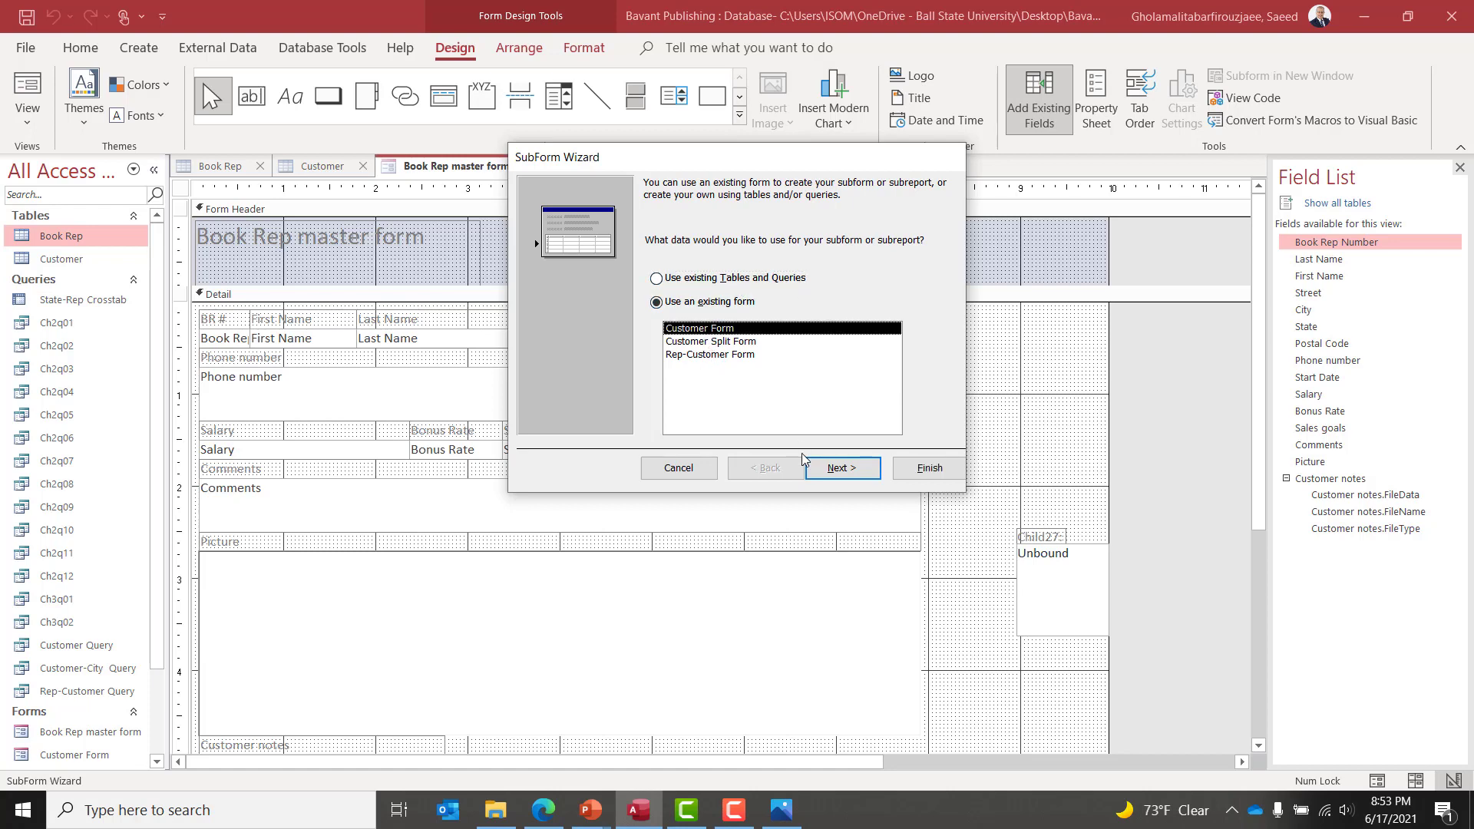
pyautogui.click(853, 478)
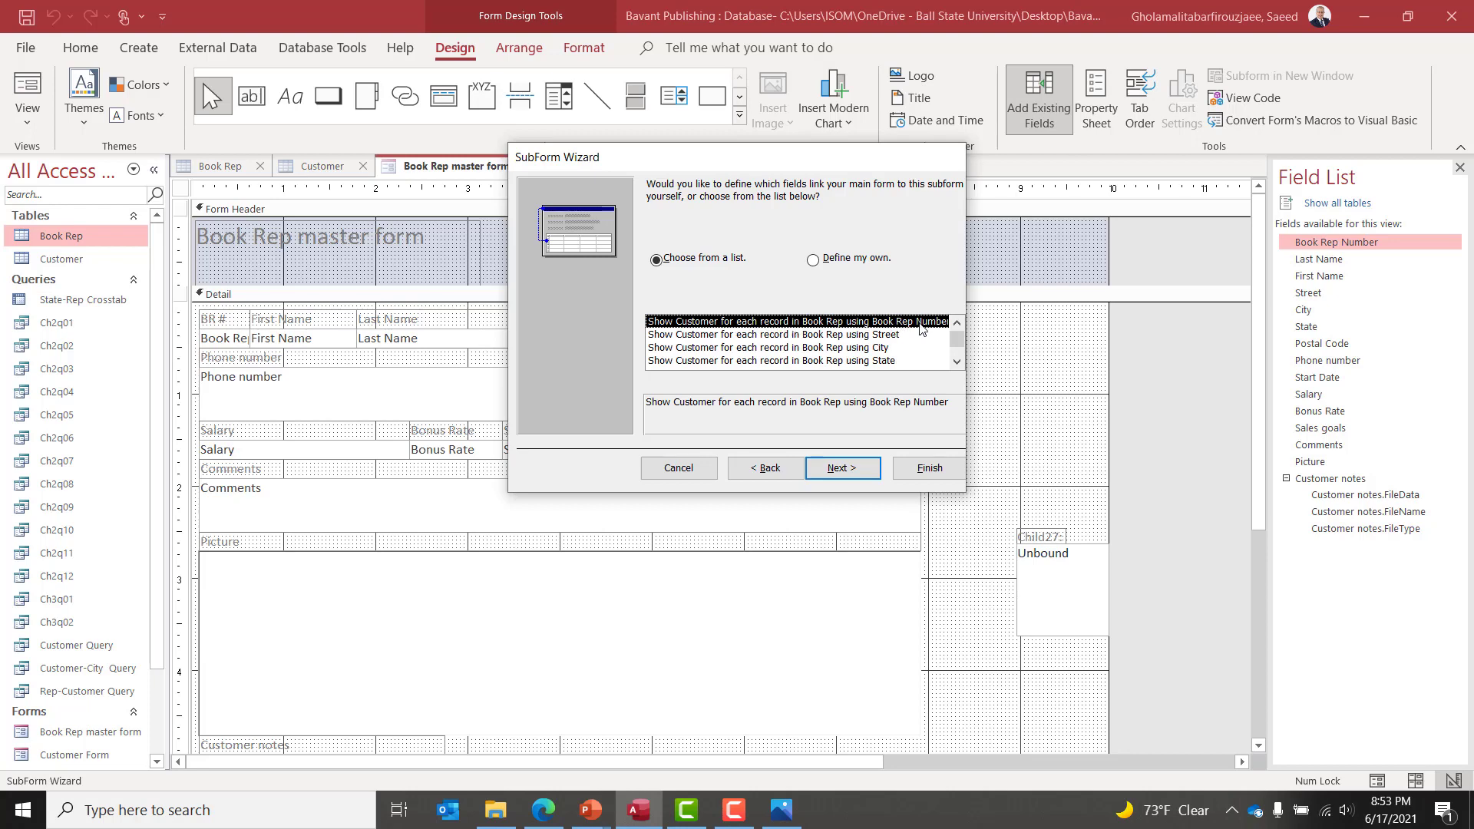
pyautogui.click(843, 470)
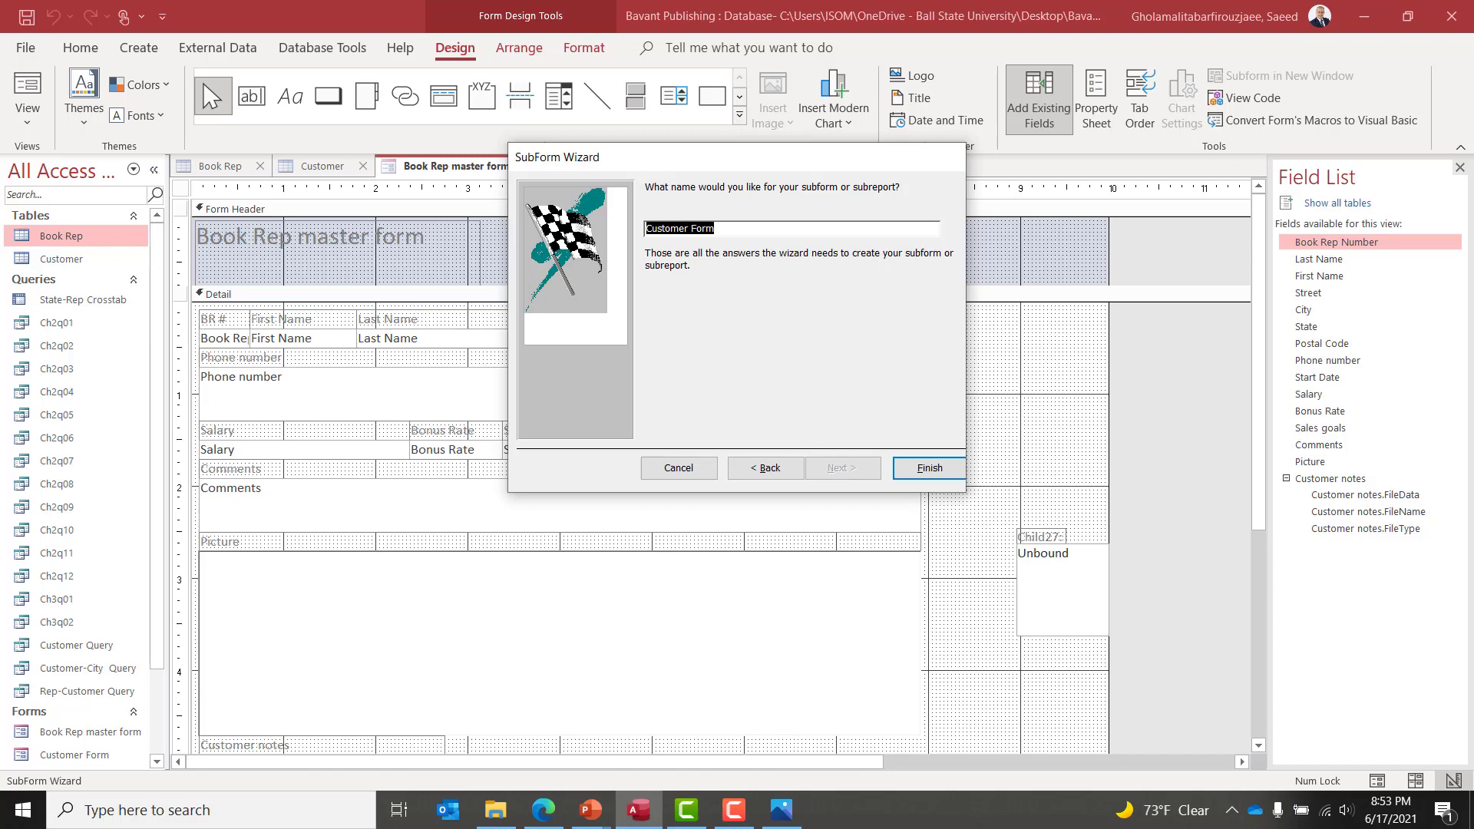
pyautogui.click(689, 224)
pyautogui.write('su ')
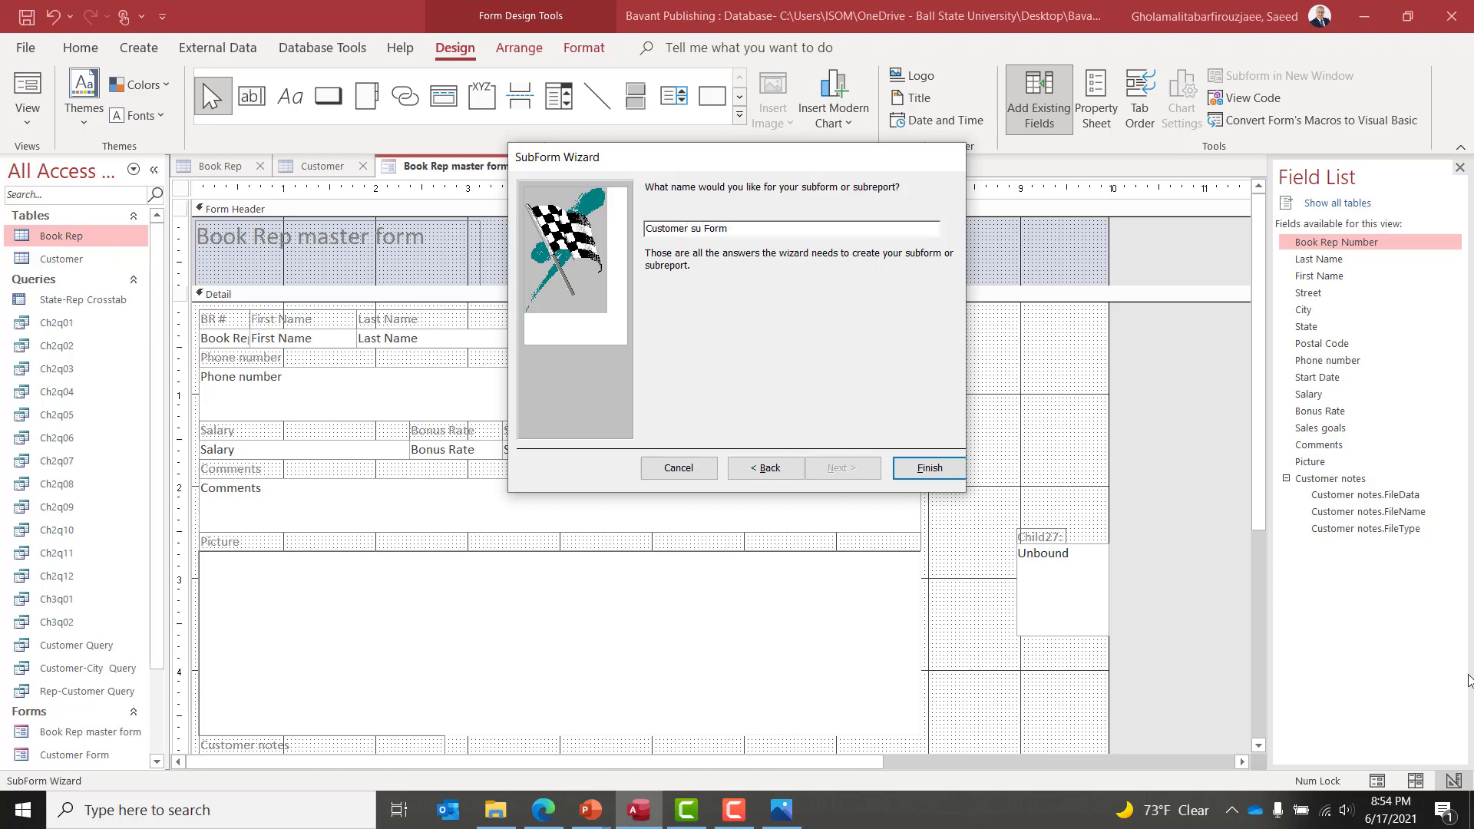
pyautogui.write('b-')
pyautogui.click(923, 469)
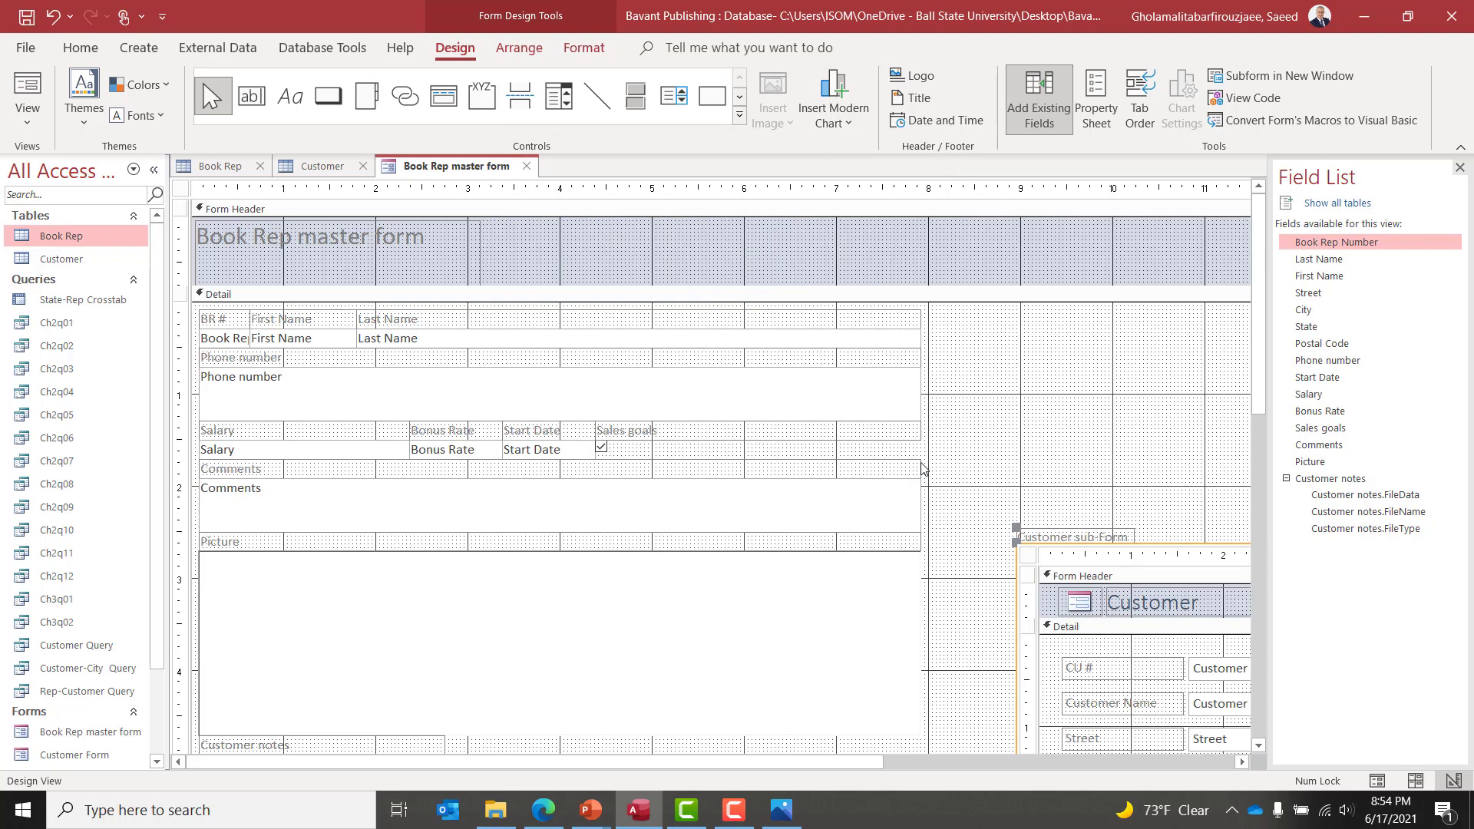
# Step: Select the embedded Customer subform and resize it in the design
pyautogui.click(1059, 550)
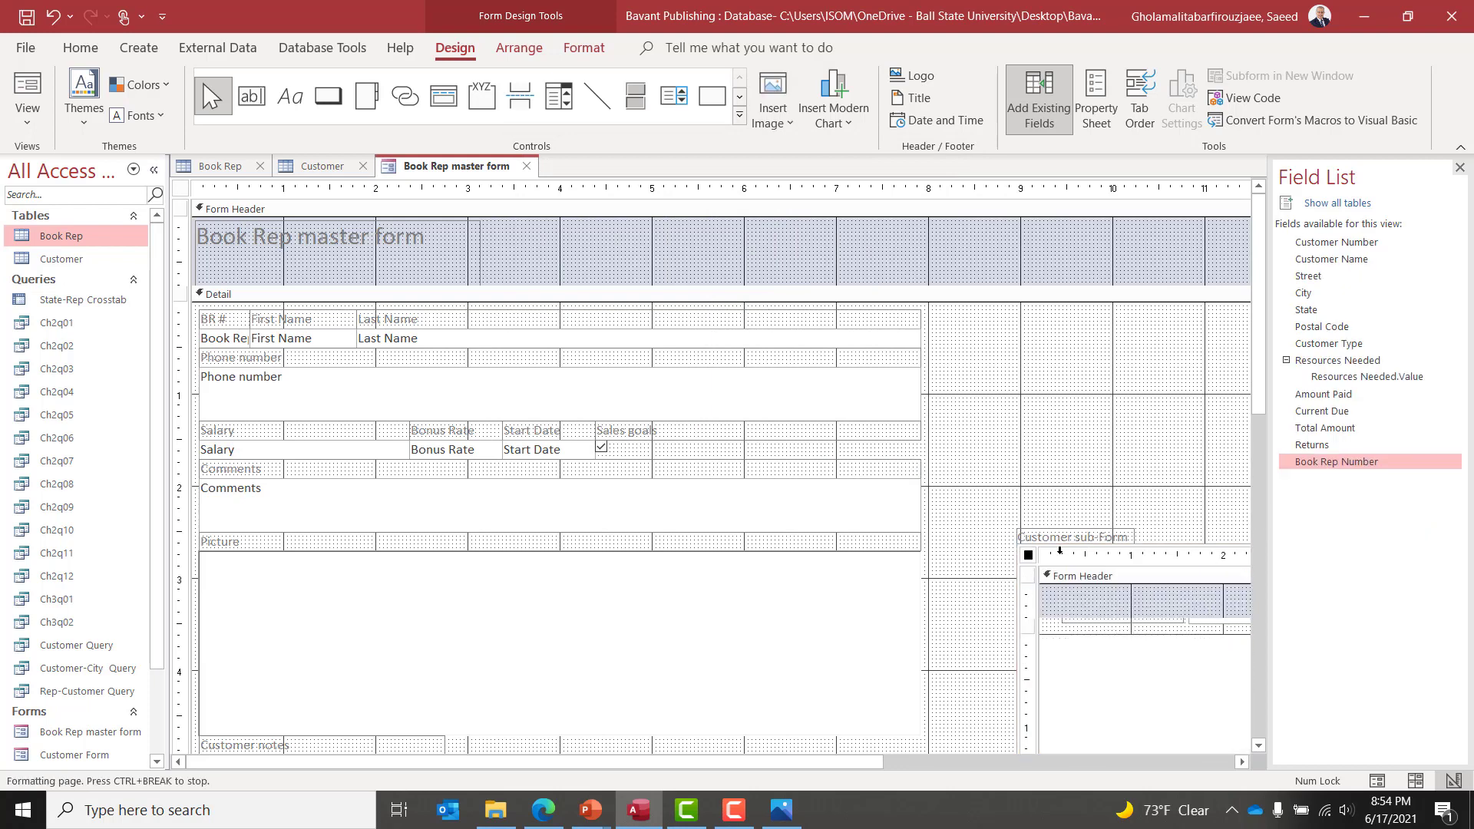
pyautogui.click(1176, 759)
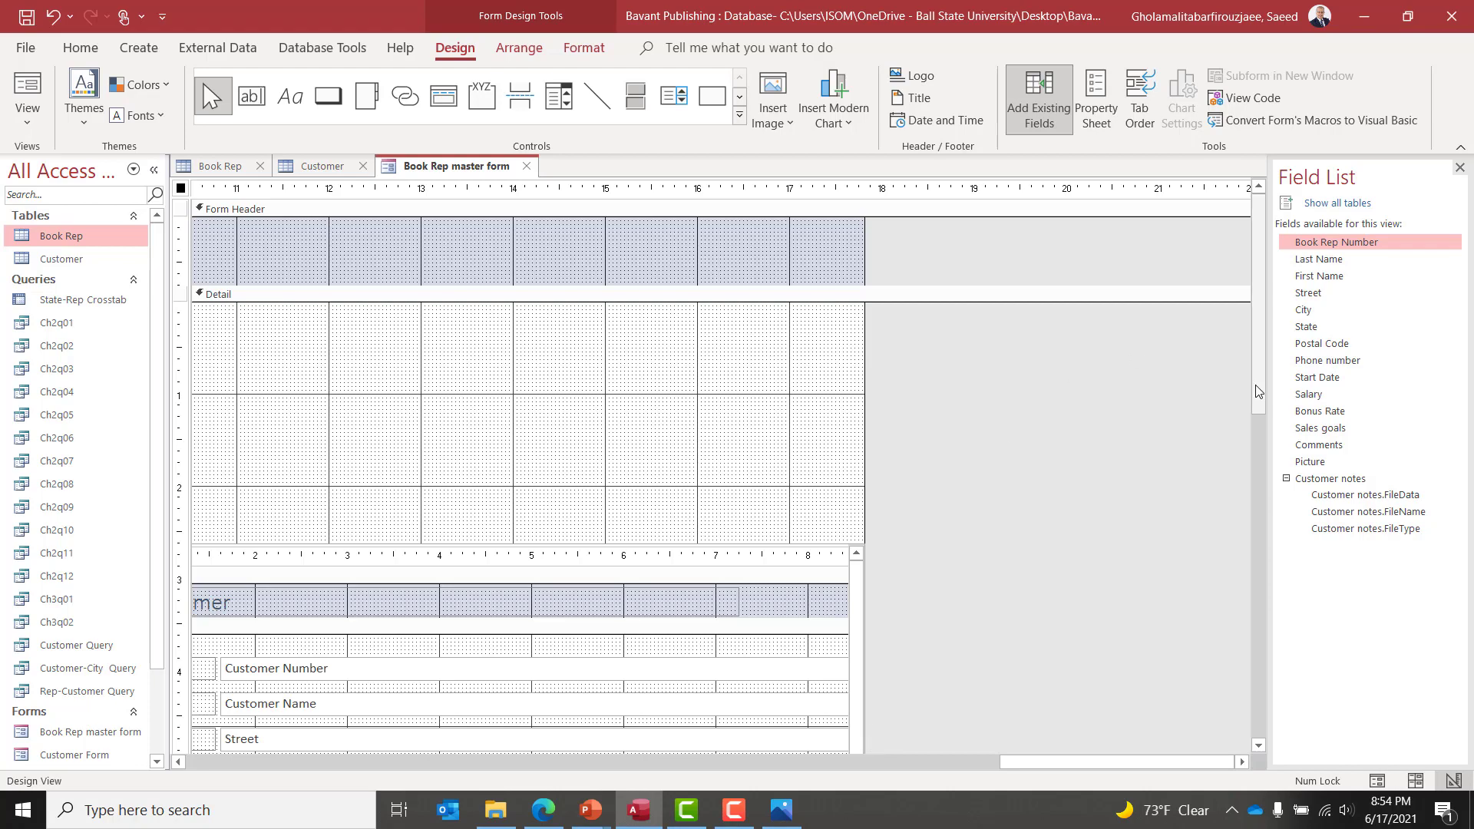
pyautogui.moveTo(1259, 392); pyautogui.dragTo(1191, 293)
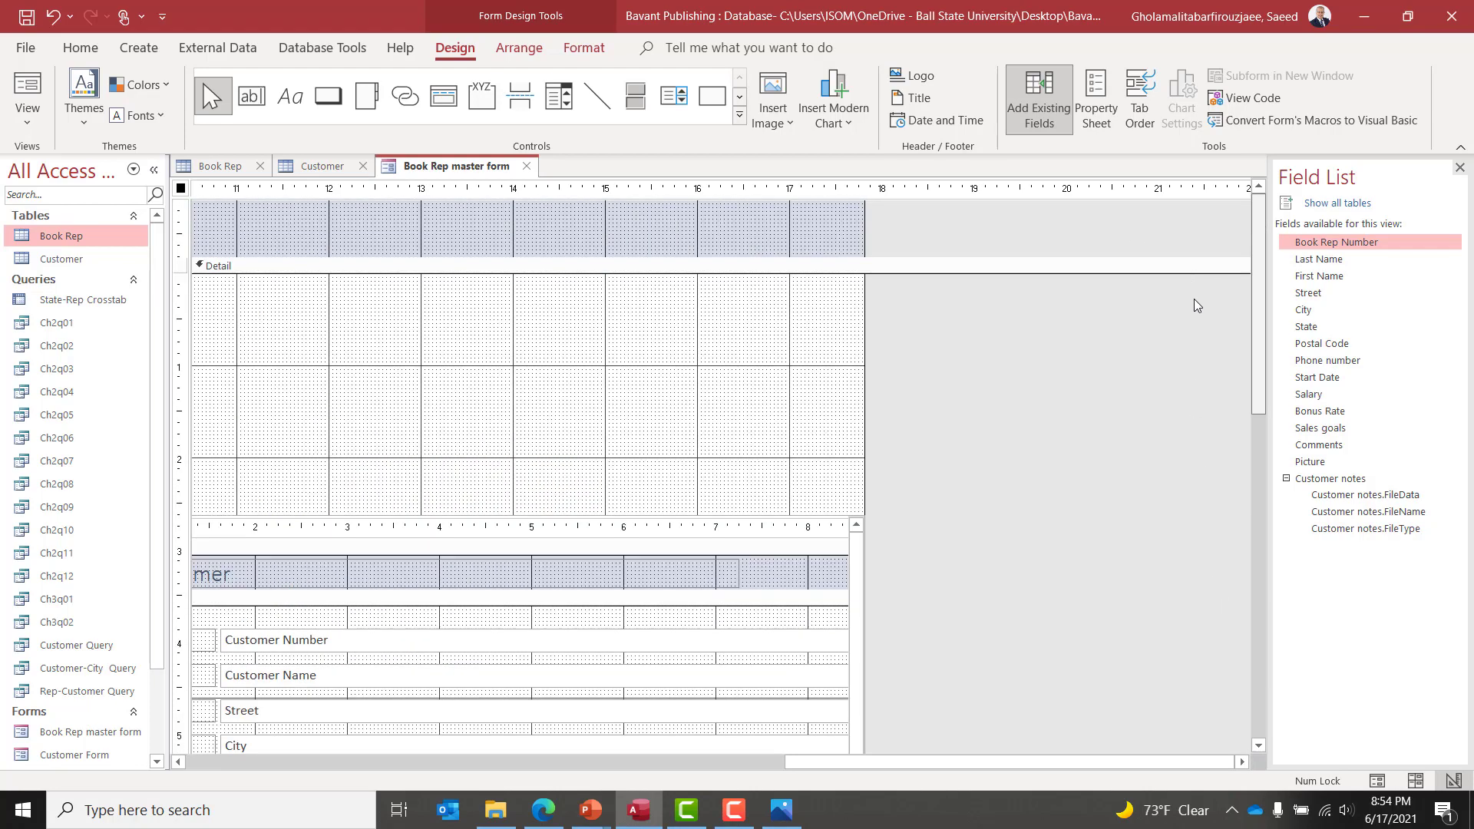
pyautogui.click(35, 122)
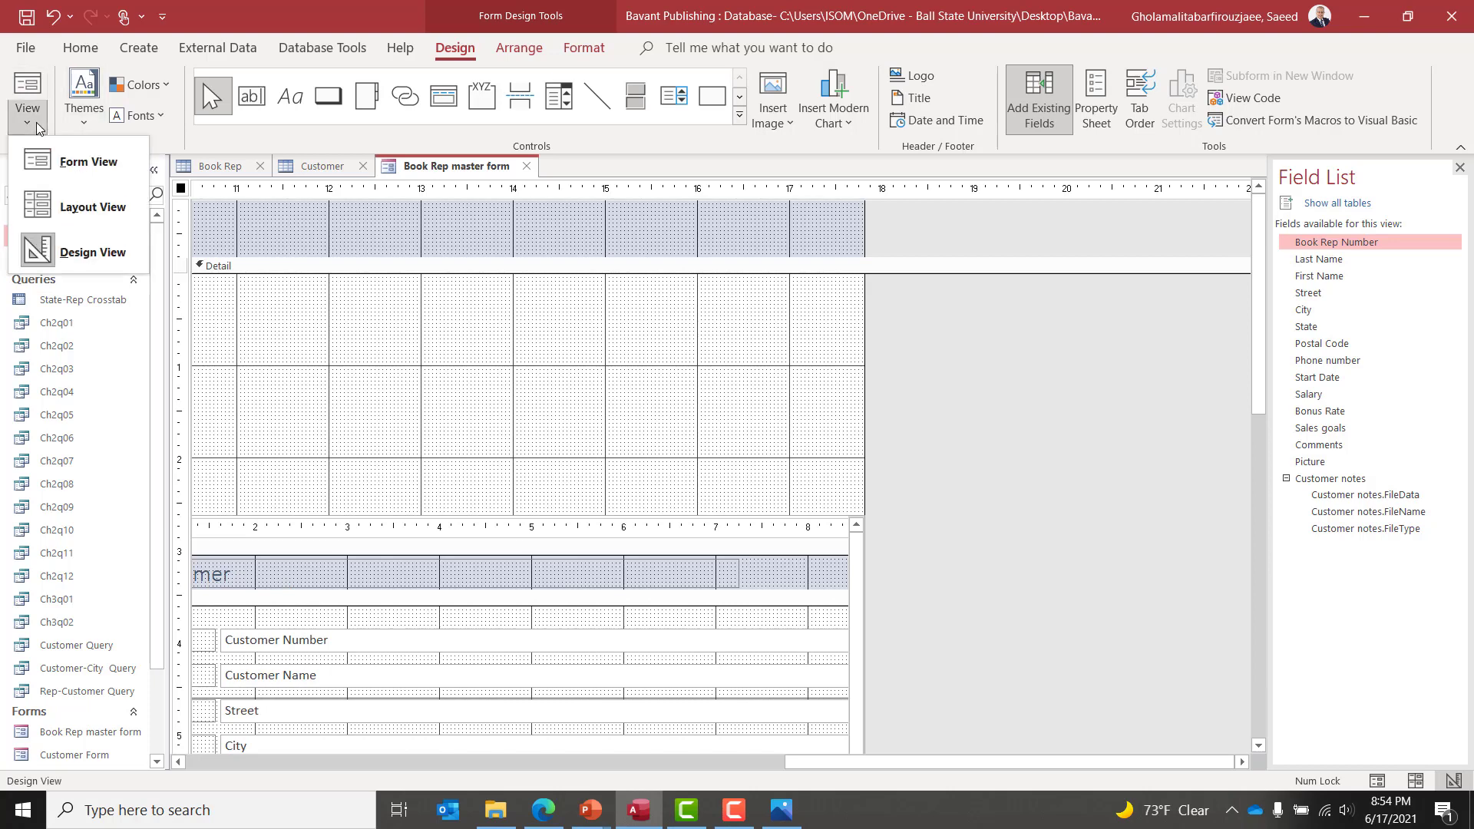
# Step: Switch to Form View and scroll to check rep 42's six customers in the subform
pyautogui.click(68, 160)
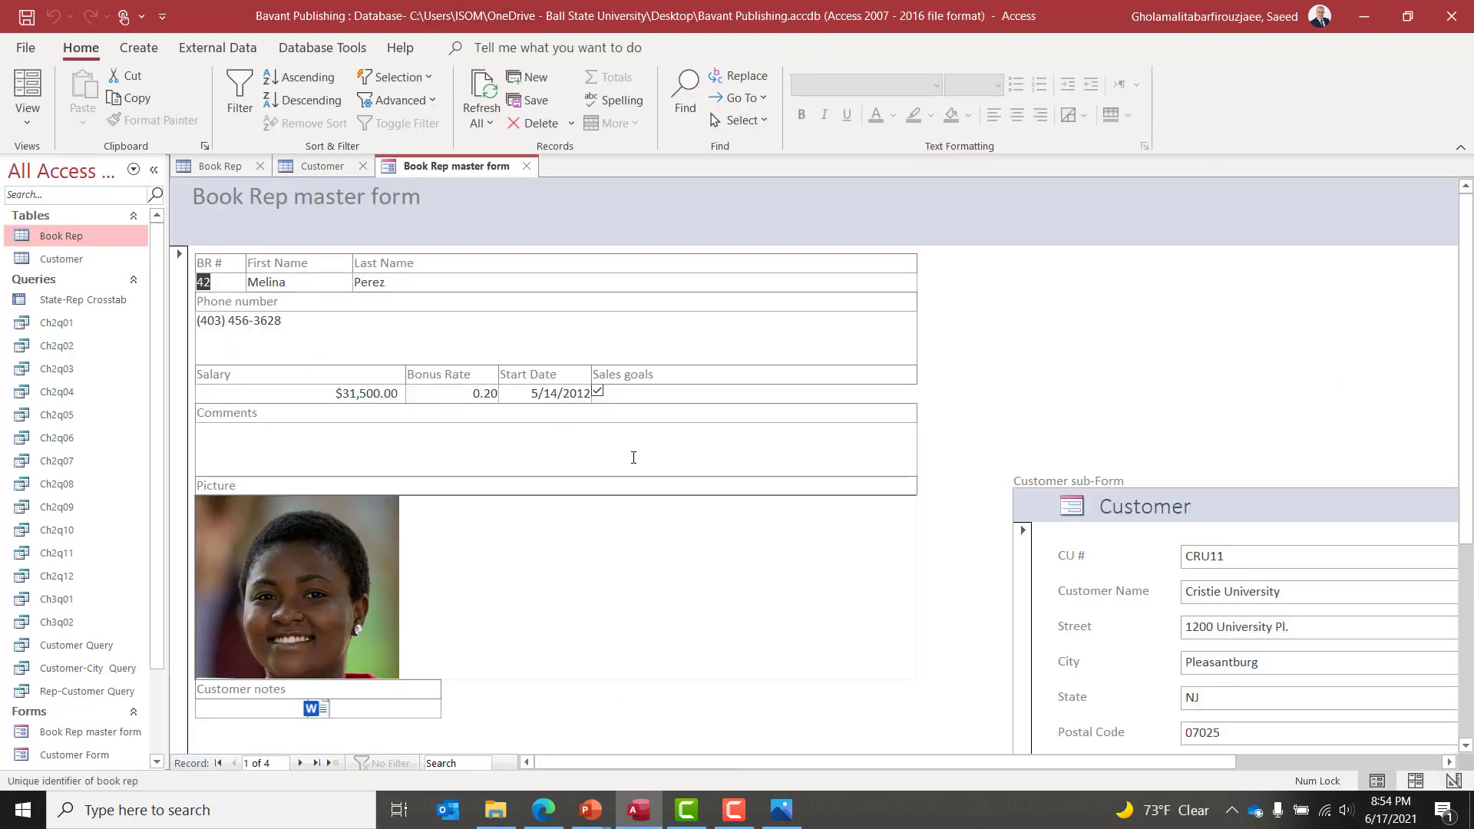
pyautogui.scroll(-3, 634, 458)
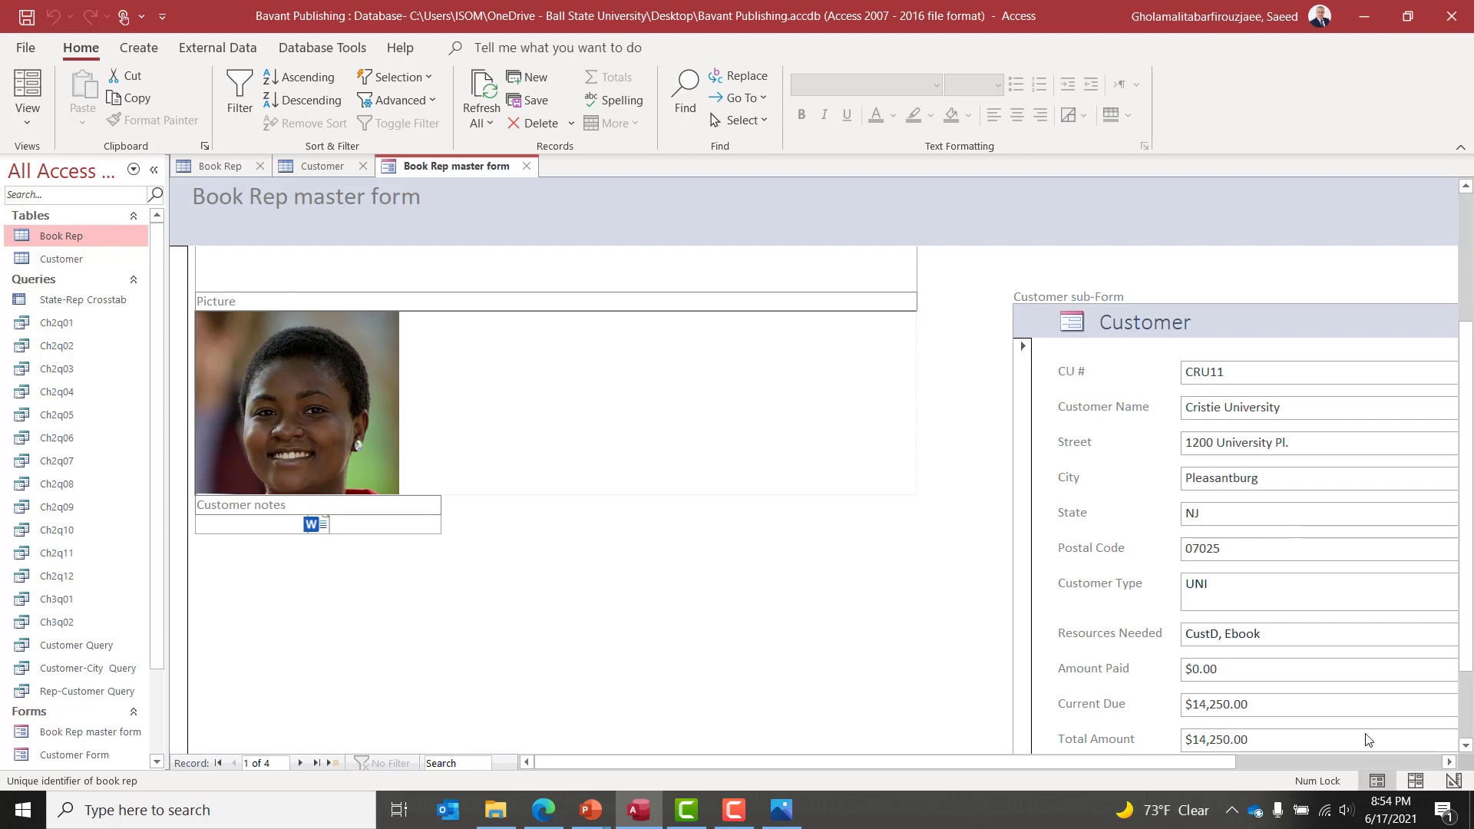
pyautogui.click(1430, 764)
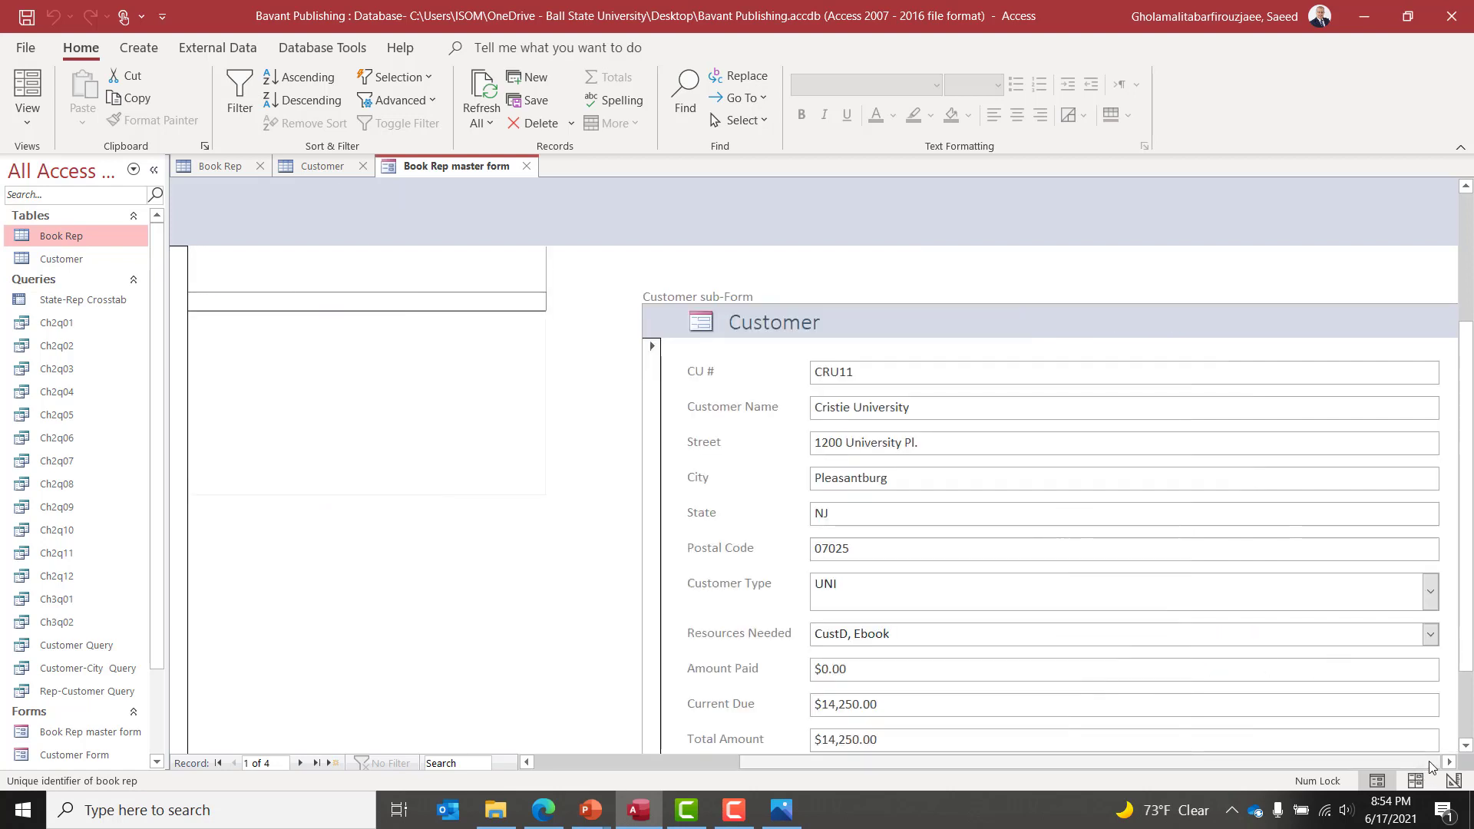
pyautogui.moveTo(1470, 634); pyautogui.dragTo(1462, 537)
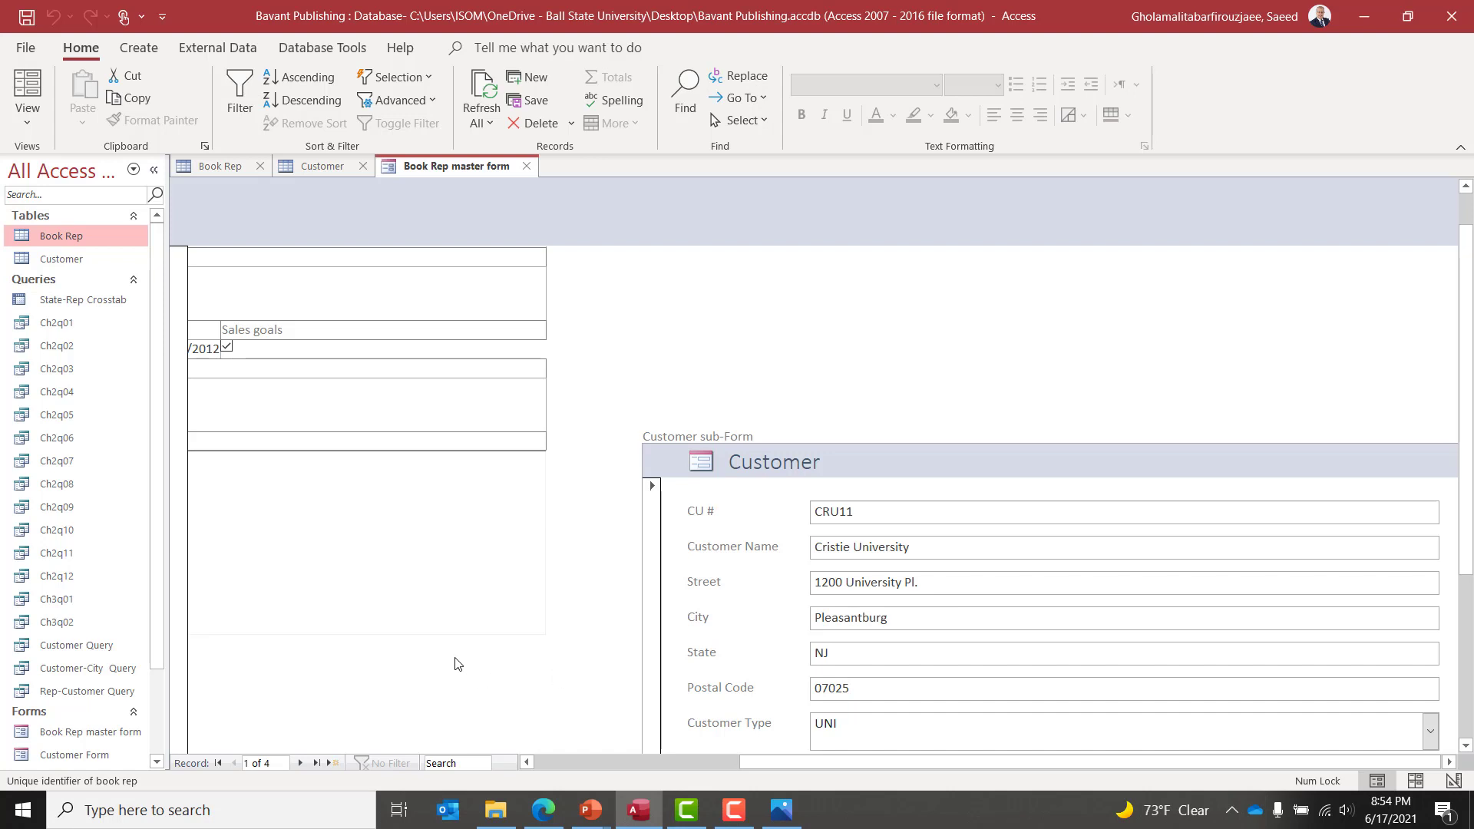
pyautogui.click(547, 763)
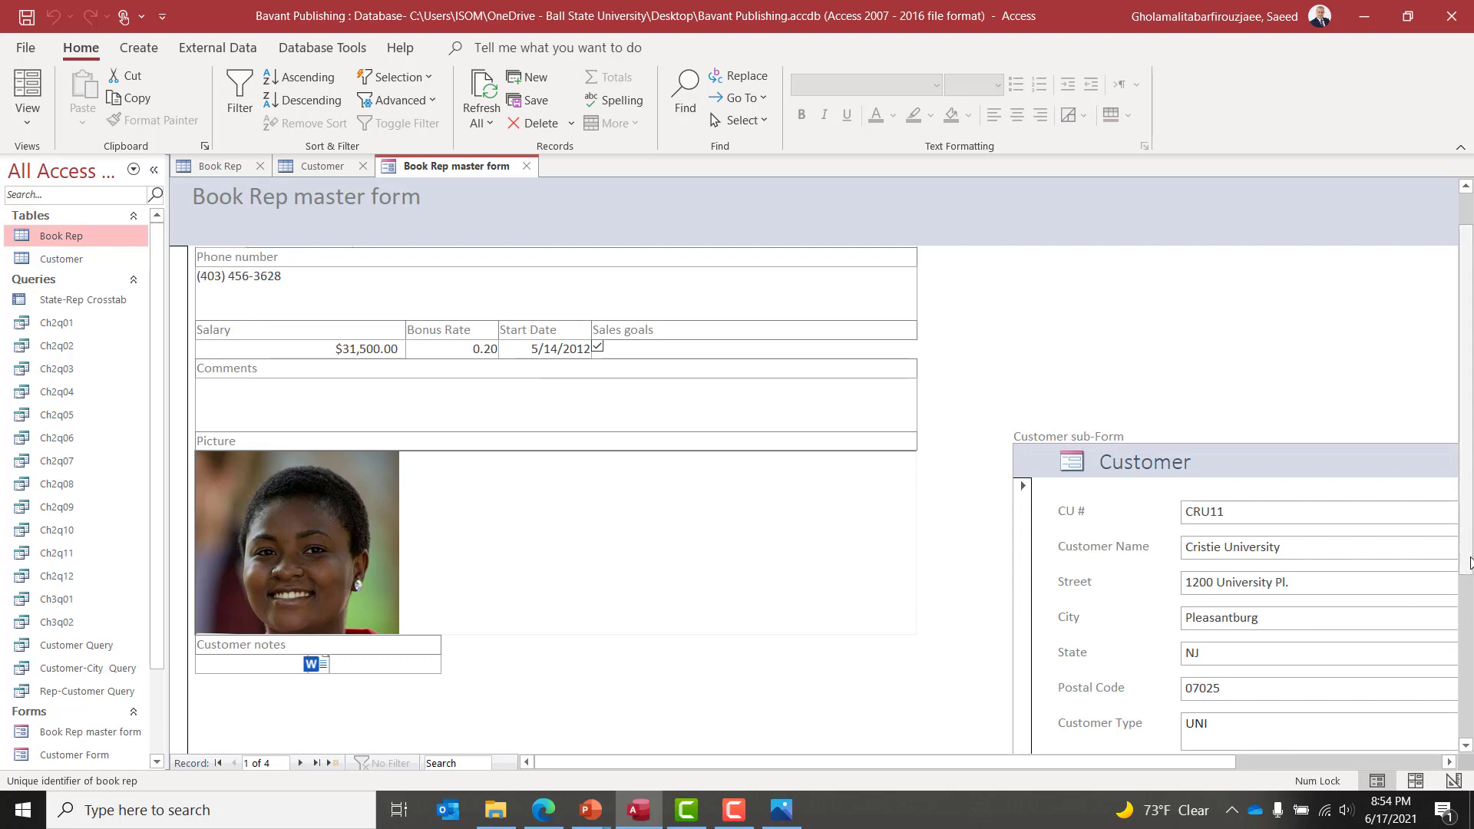
pyautogui.moveTo(1469, 563); pyautogui.dragTo(1467, 665)
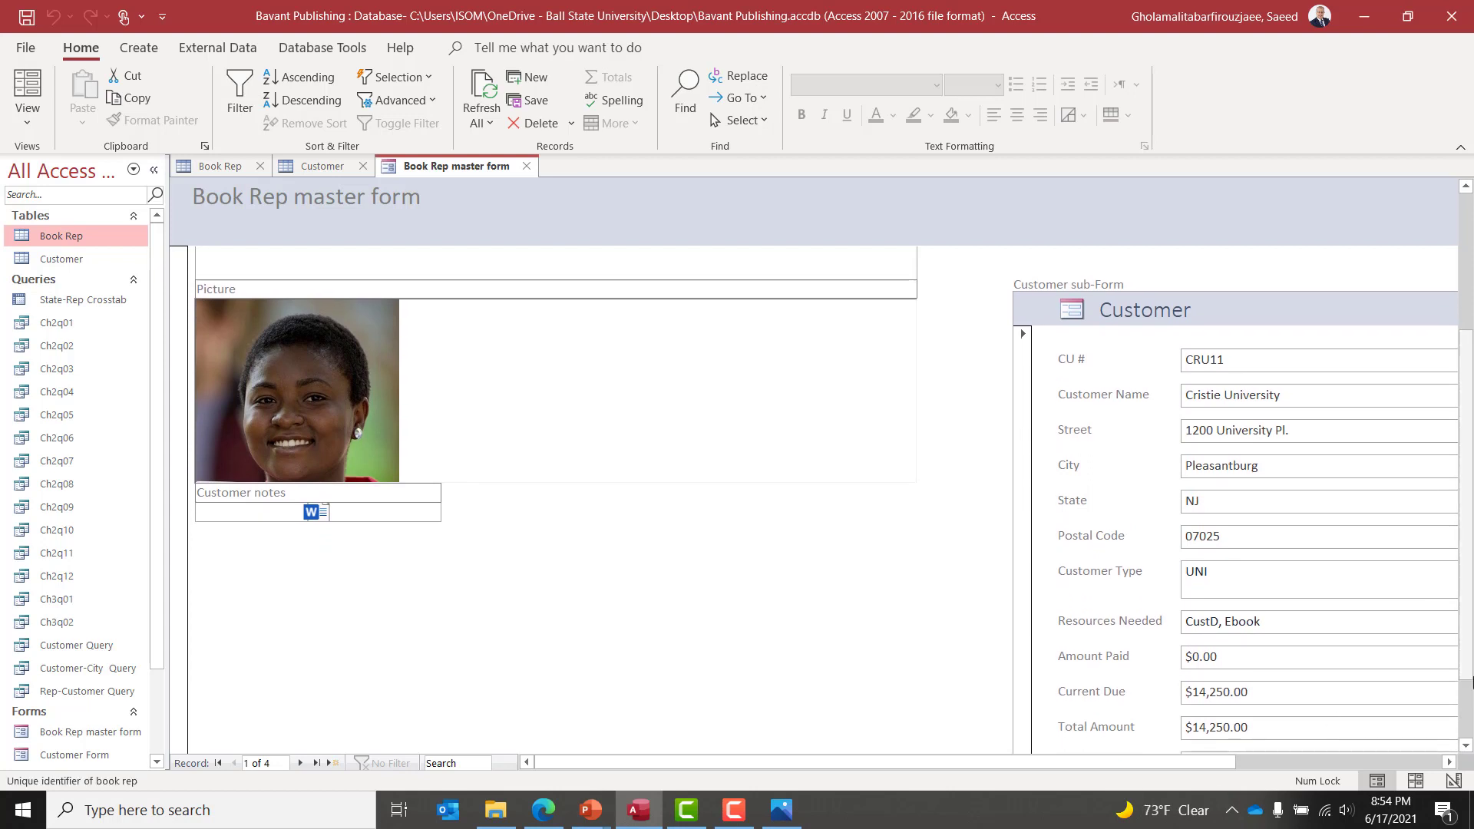
pyautogui.click(1466, 739)
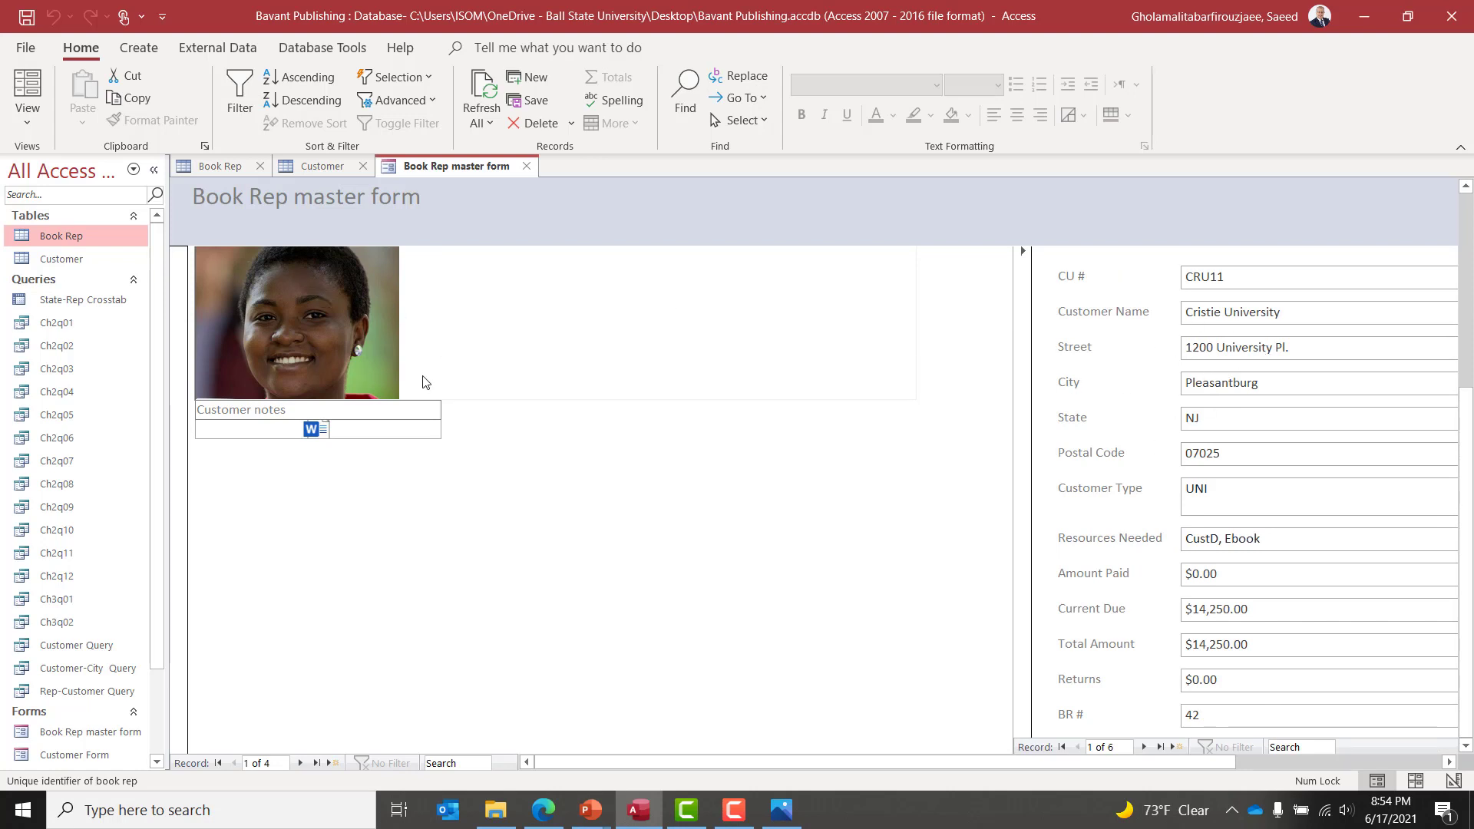
# Step: Step through the current rep's linked customers, then advance to the next book rep
pyautogui.click(1145, 748)
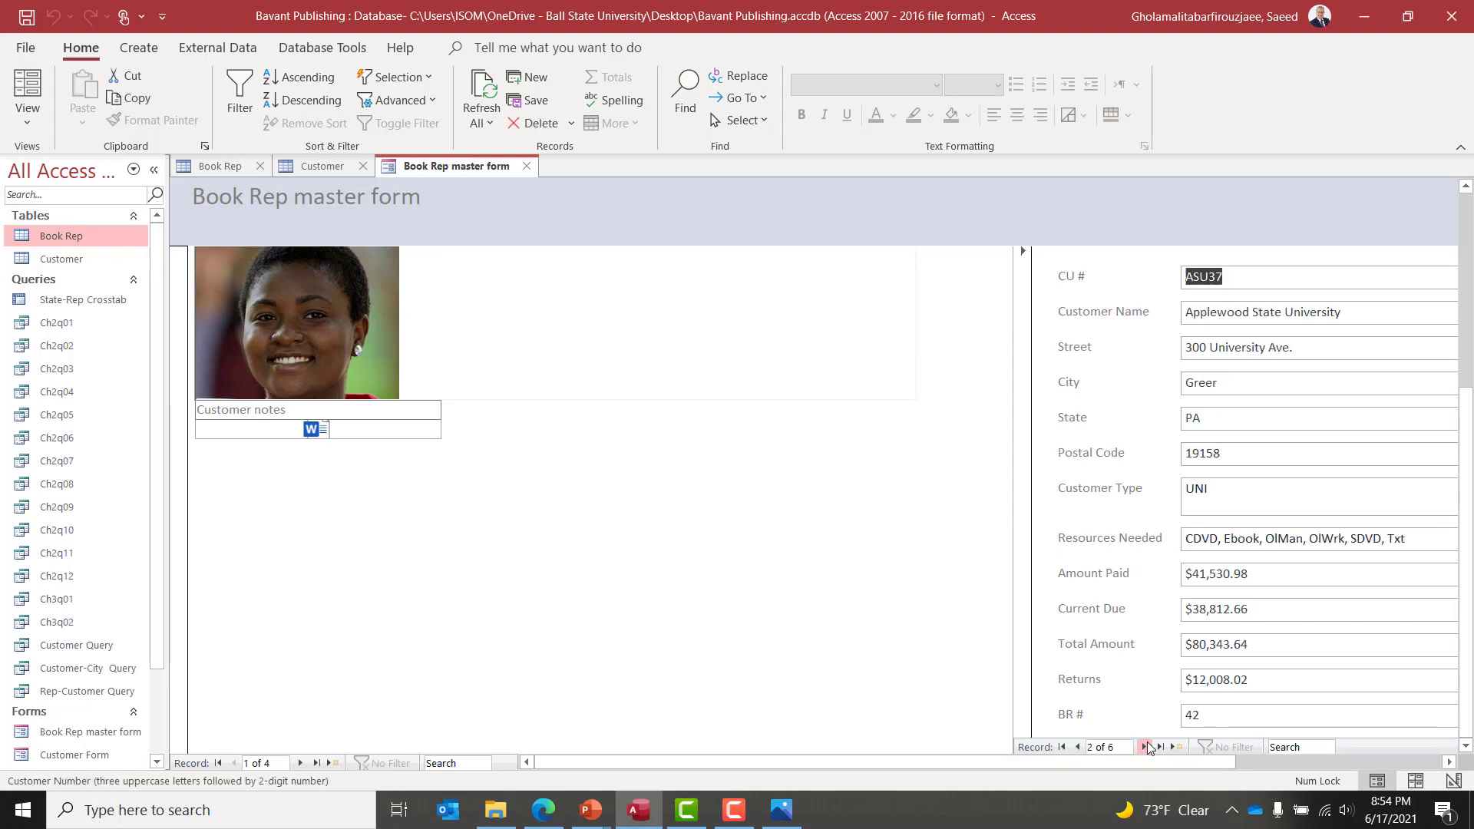
pyautogui.click(1144, 747)
pyautogui.click(1145, 747)
pyautogui.click(1145, 747)
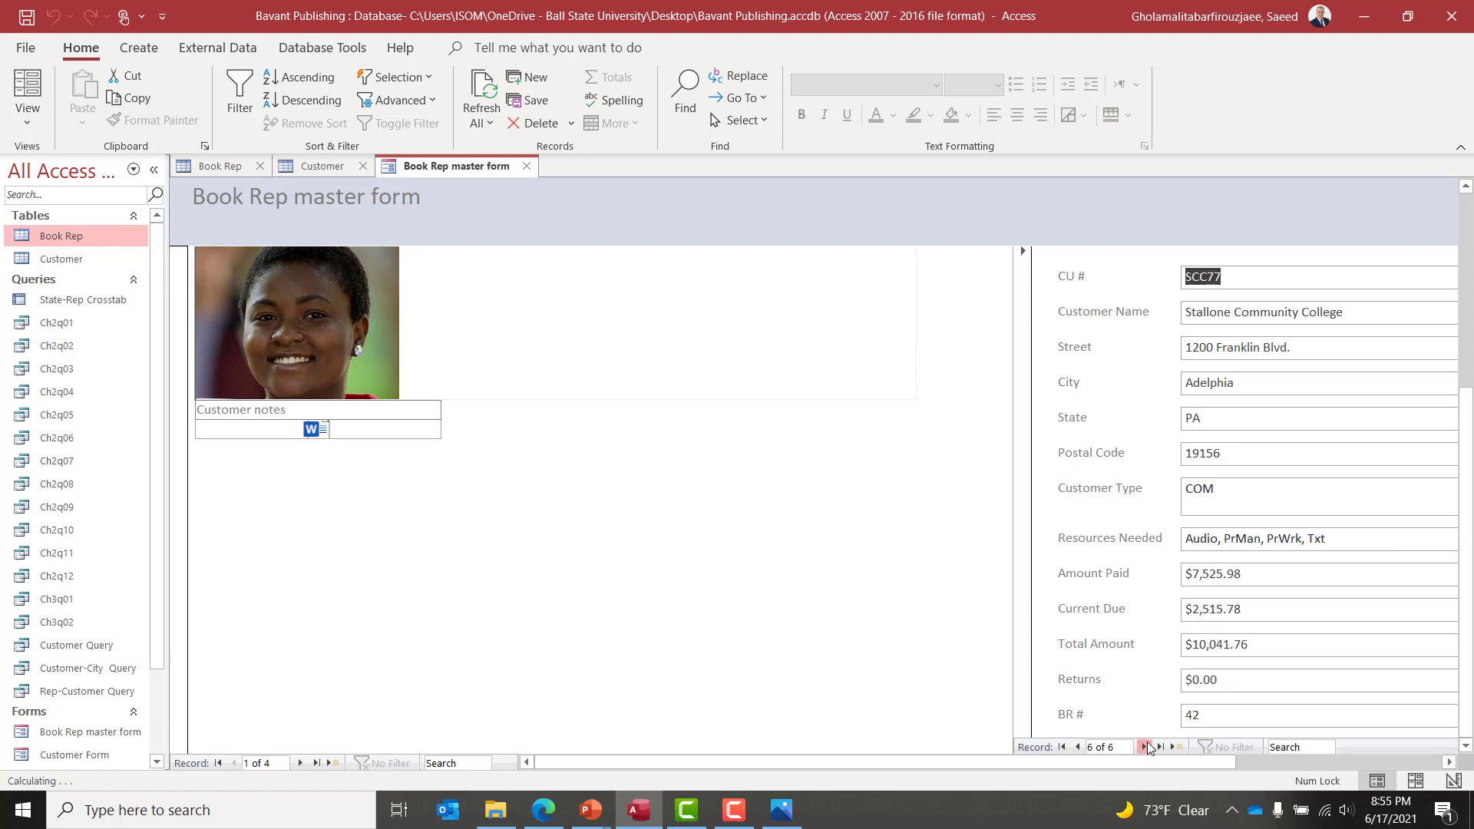
pyautogui.click(1145, 747)
pyautogui.click(1145, 747)
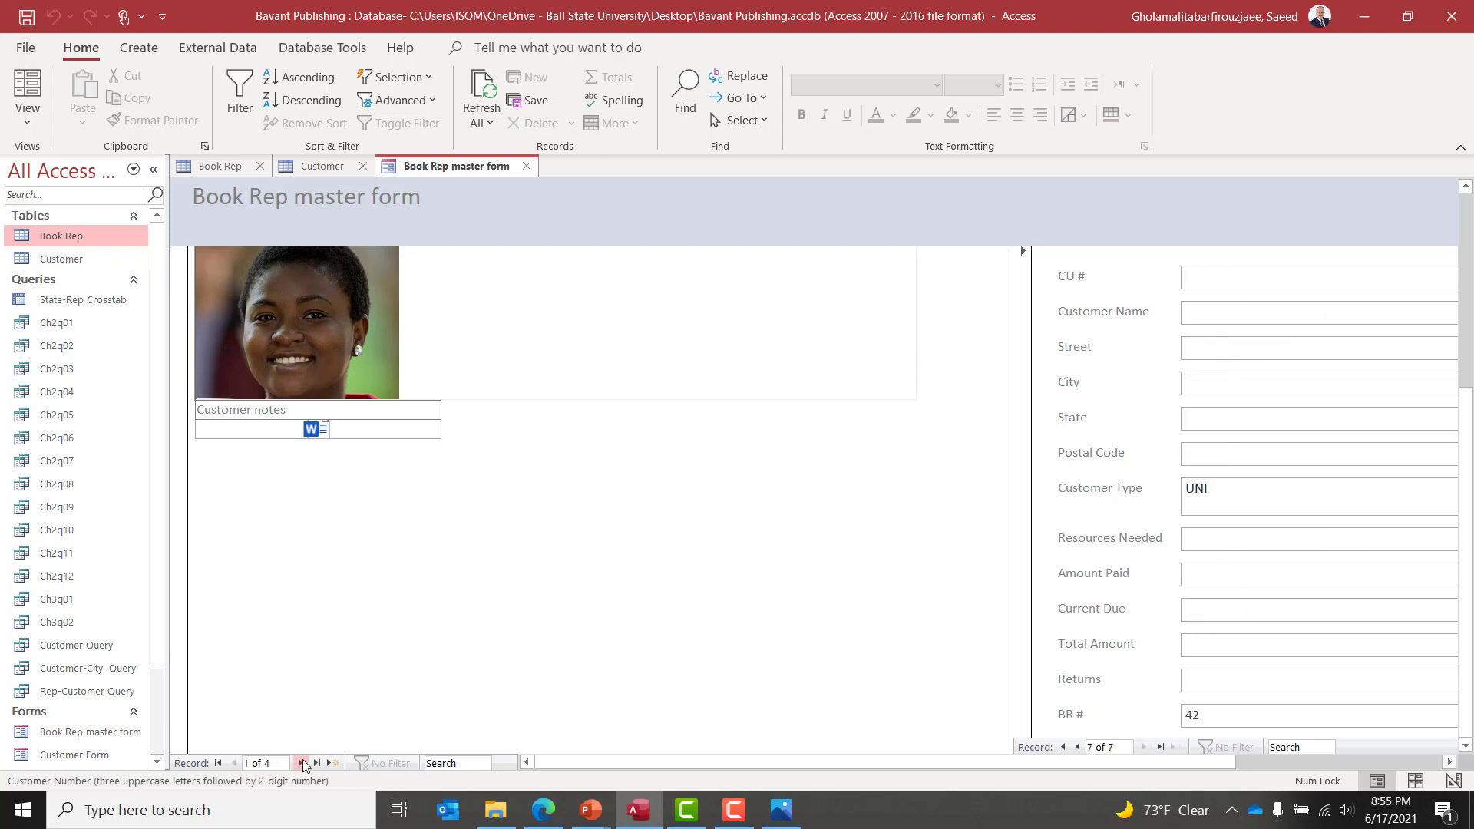
pyautogui.click(301, 763)
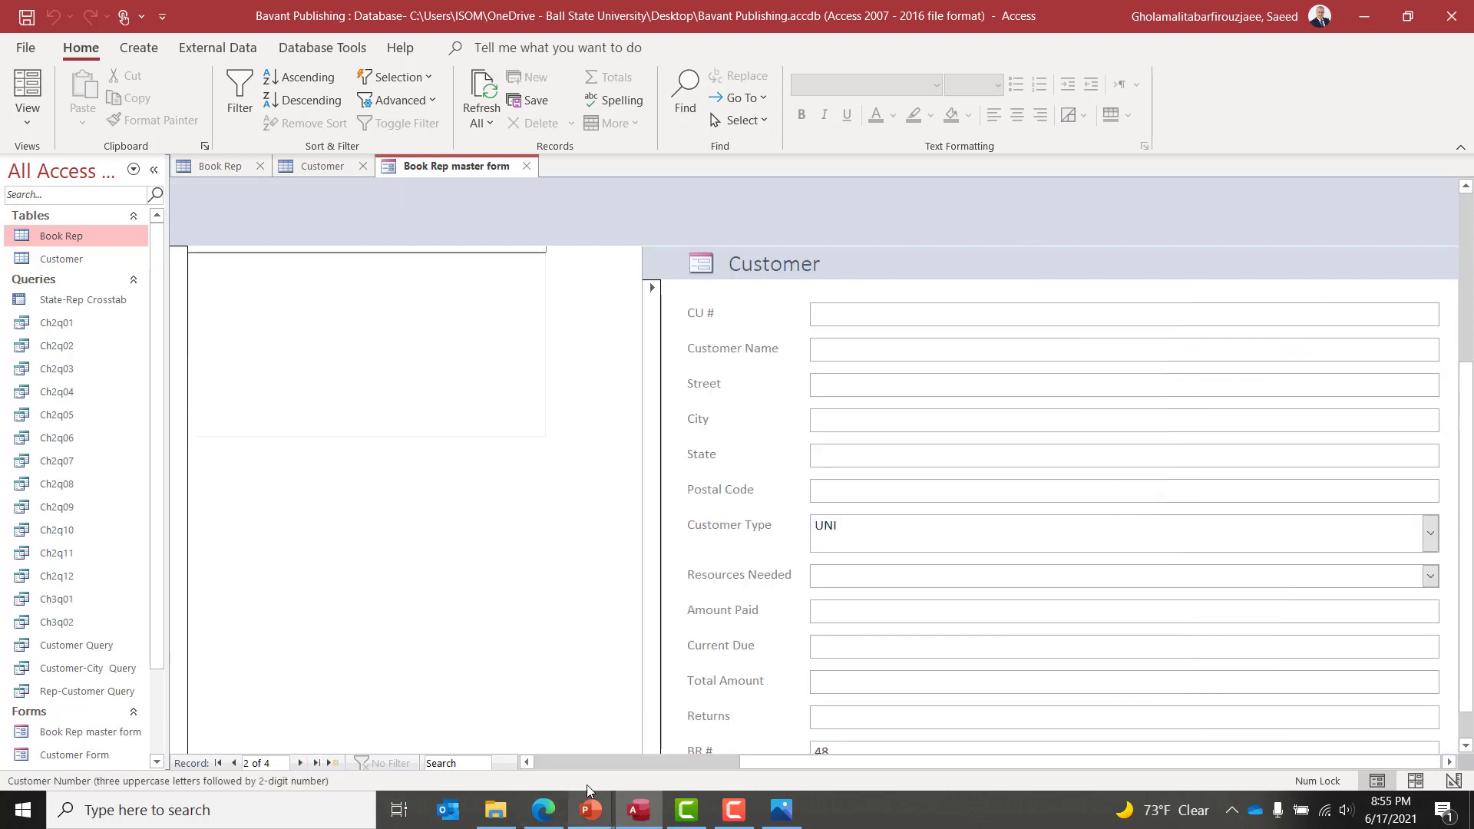
# Step: Advance to the following book rep and scroll through its photo, notes and fields
pyautogui.click(555, 760)
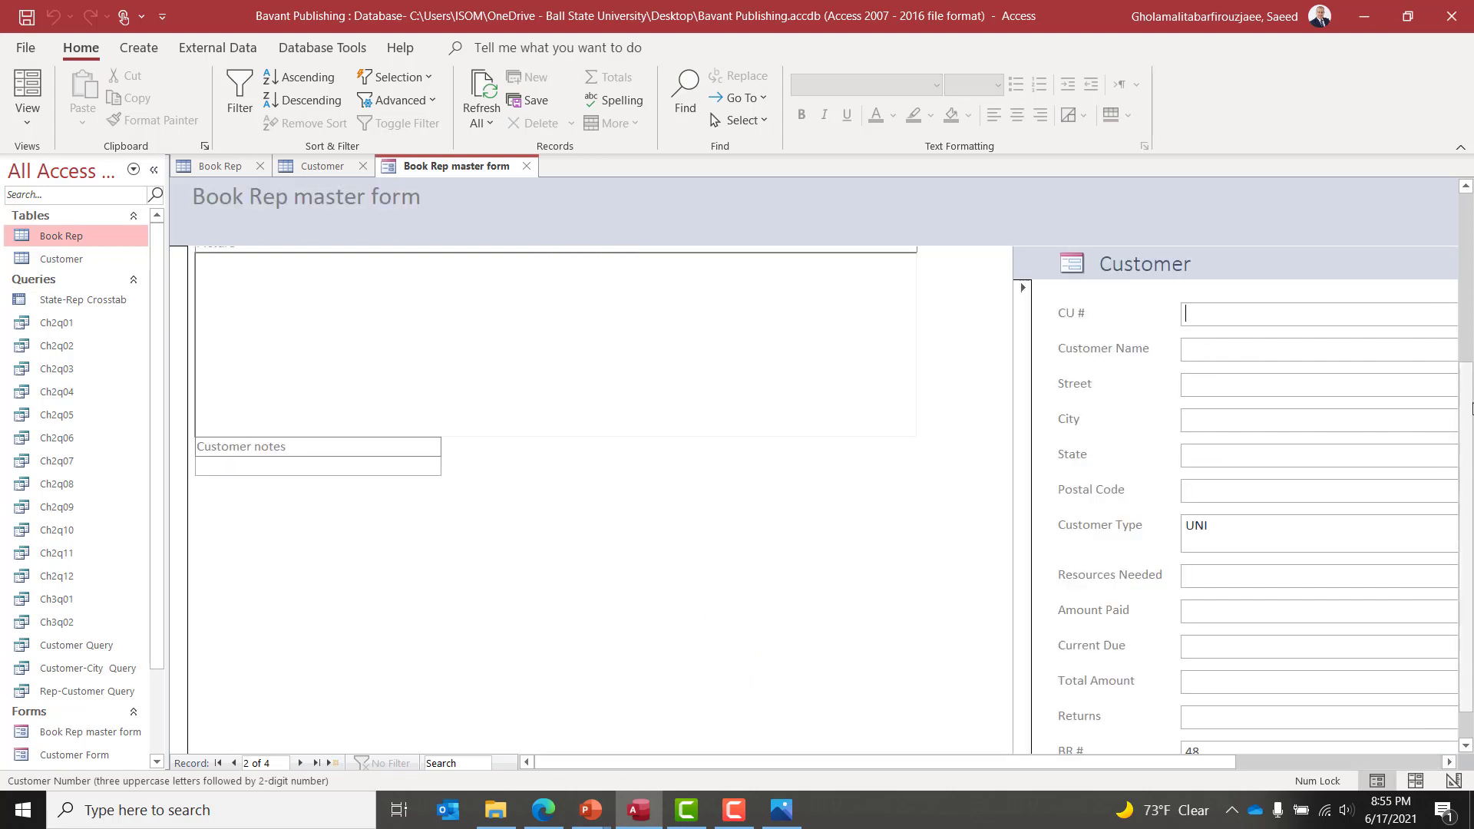
pyautogui.moveTo(1472, 406); pyautogui.dragTo(1471, 173)
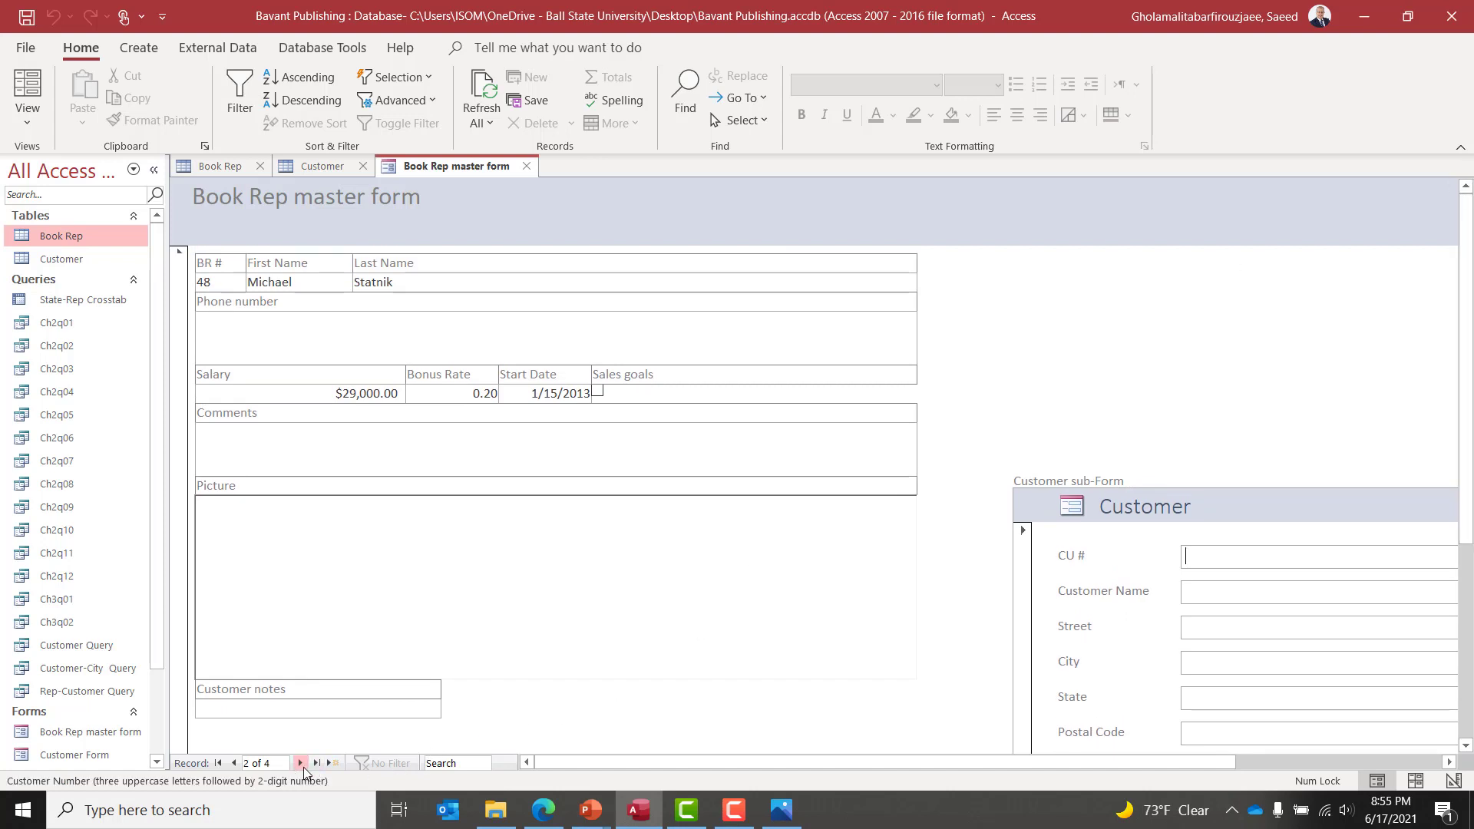
pyautogui.click(301, 763)
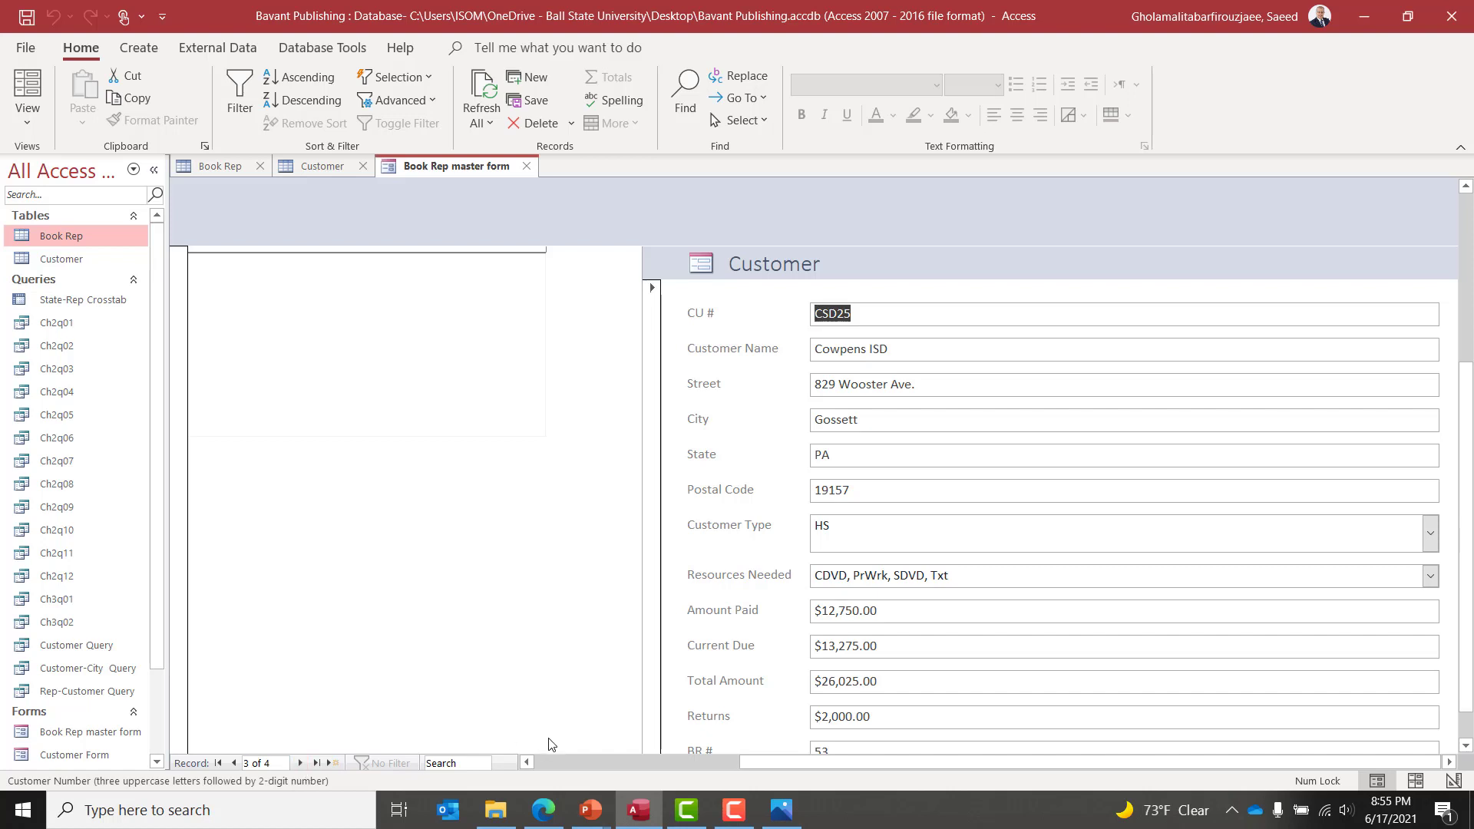
pyautogui.click(547, 763)
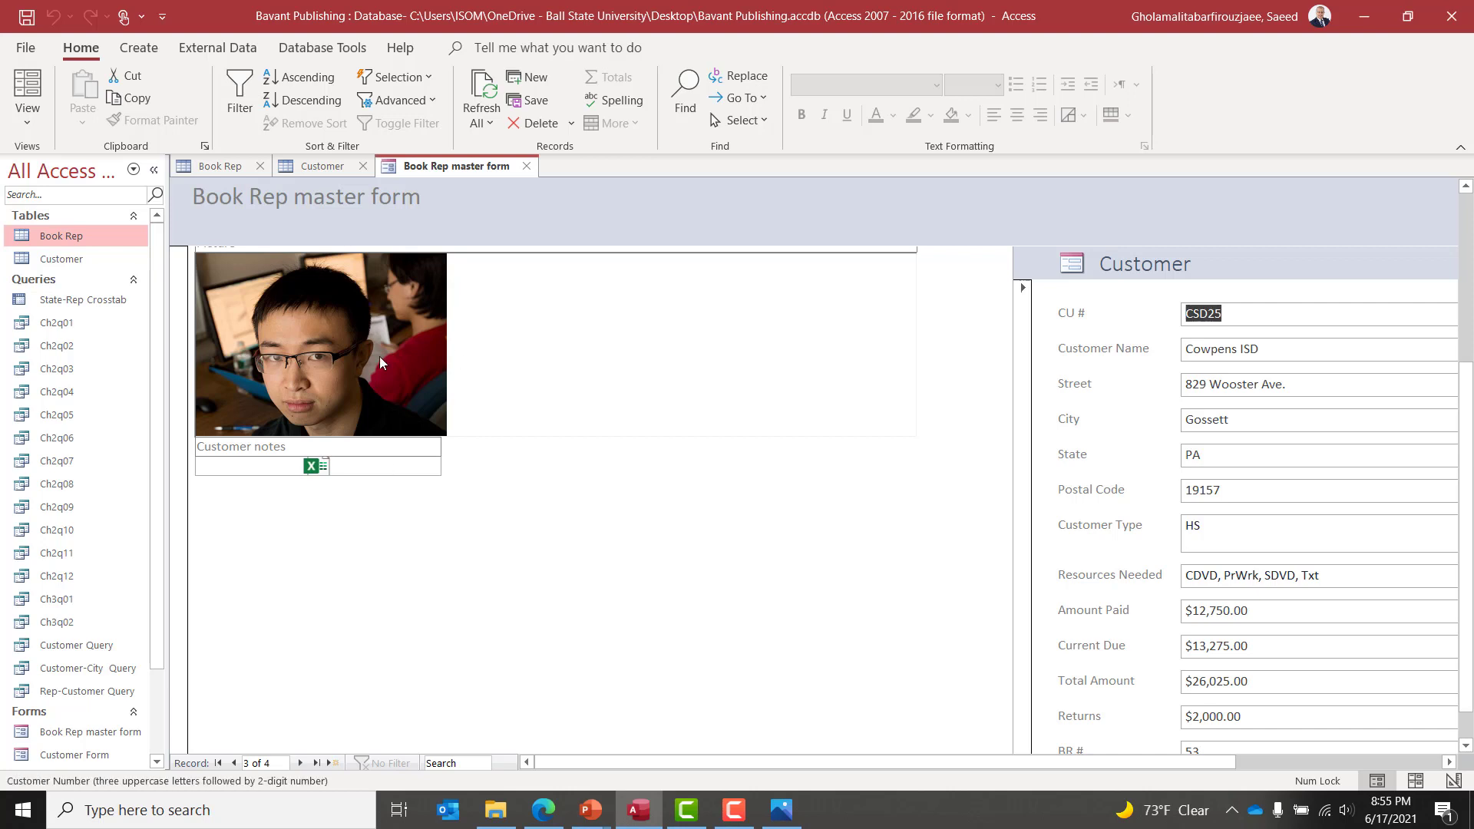
pyautogui.click(1469, 228)
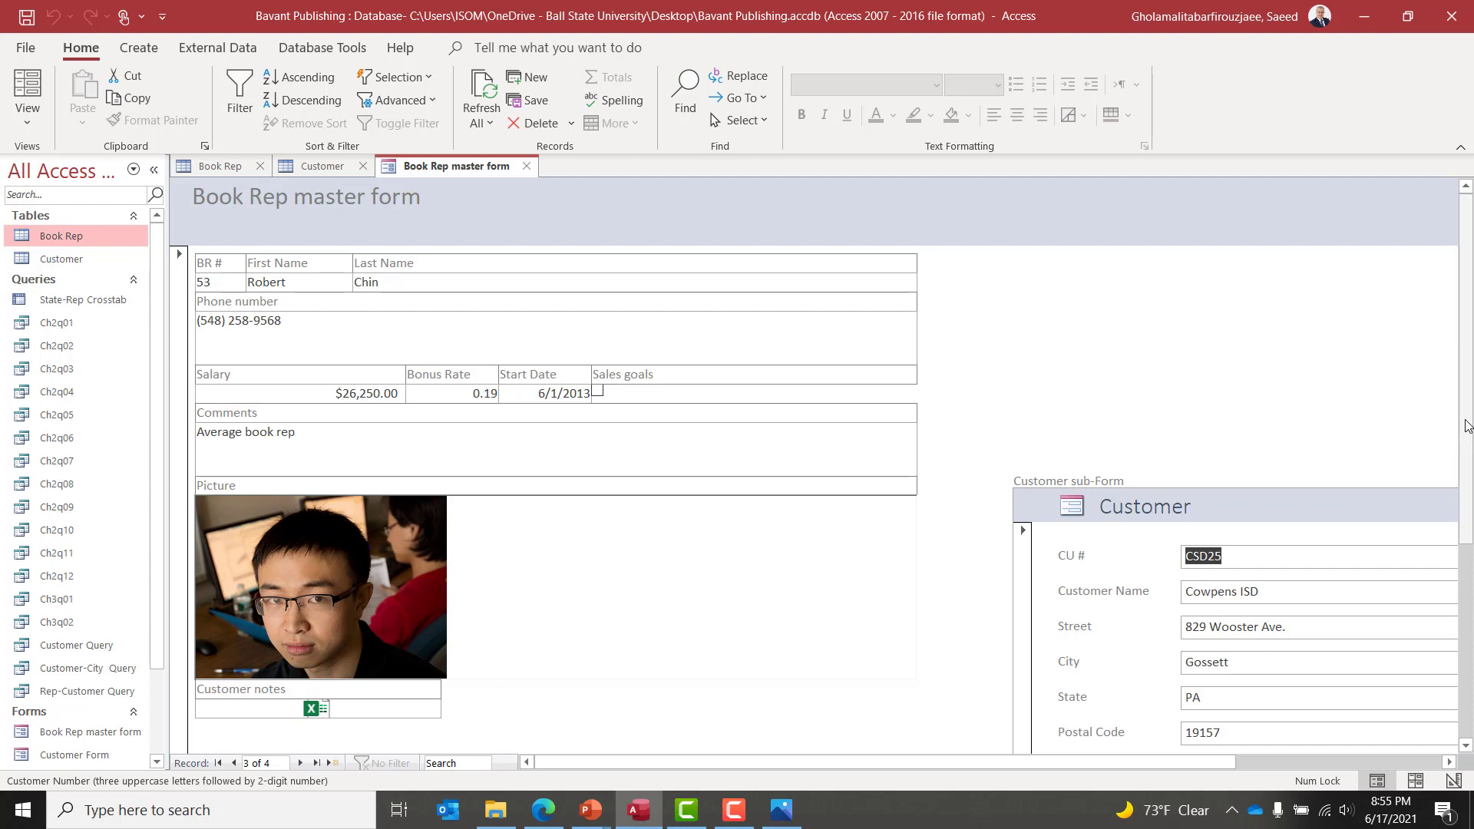
pyautogui.moveTo(1468, 427); pyautogui.dragTo(1469, 716)
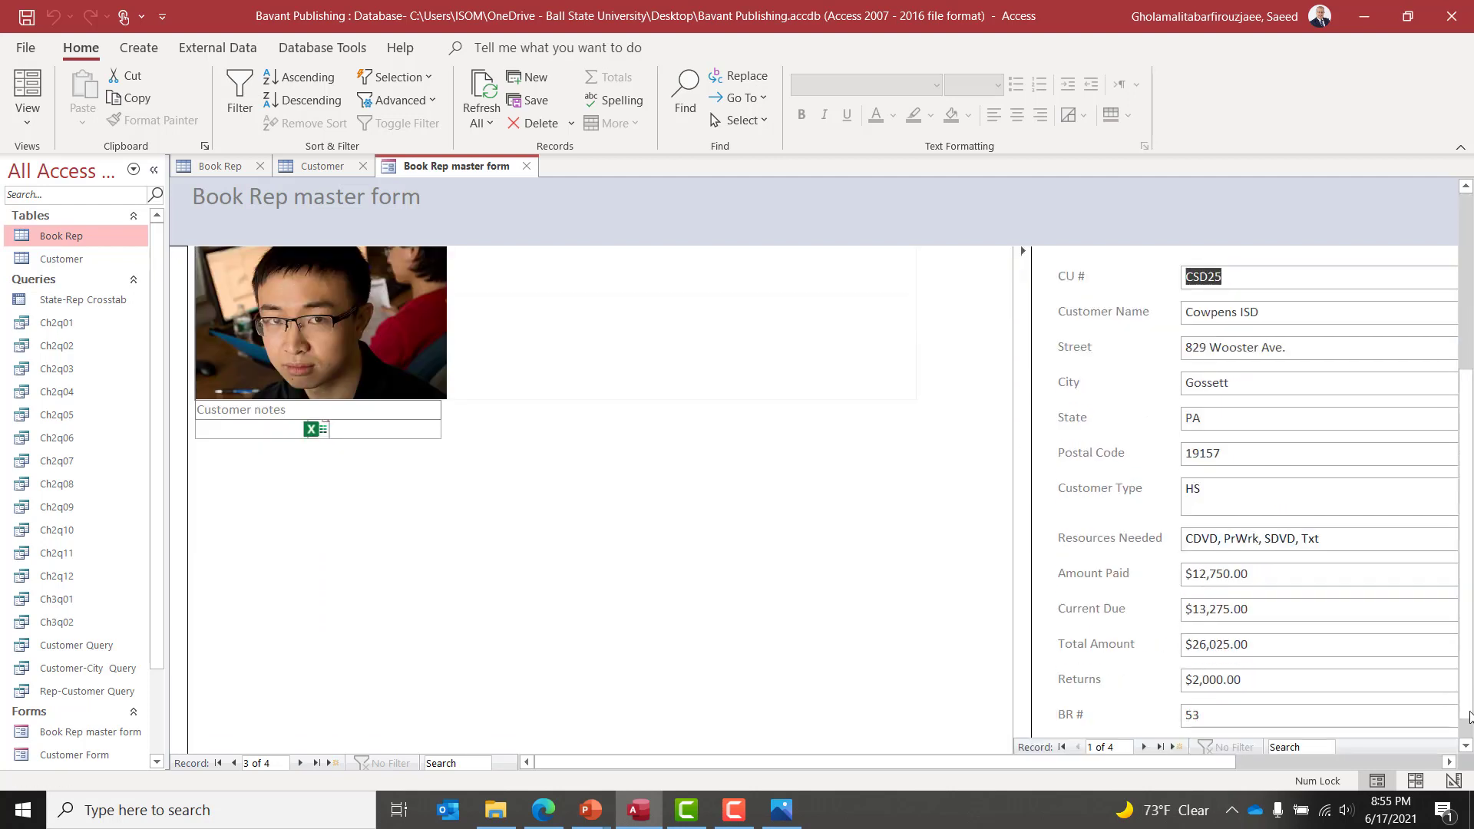
# Step: Step through rep 53's four linked customers, return to the first, and scroll to the top
pyautogui.click(1145, 747)
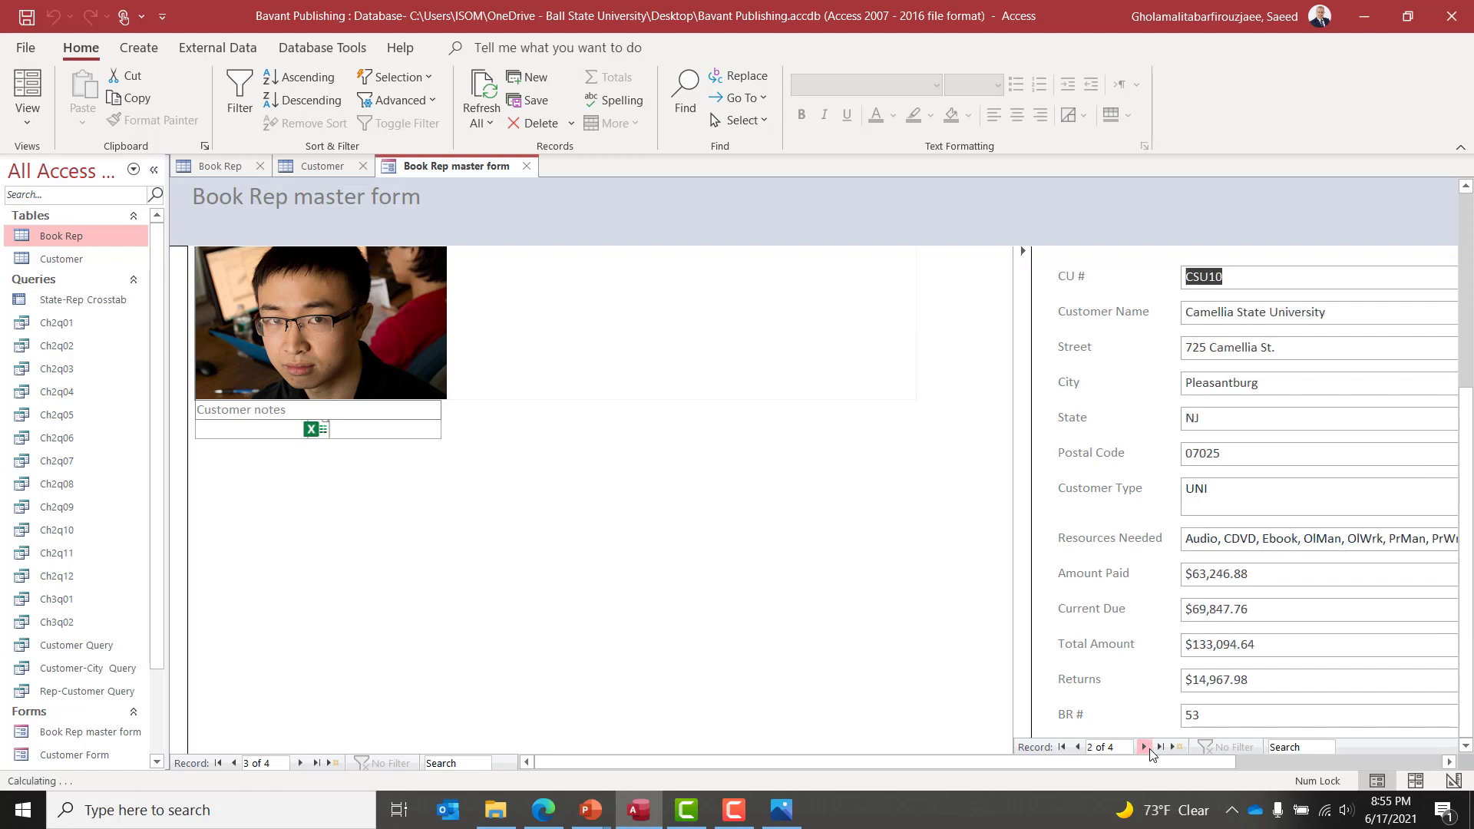
pyautogui.click(1145, 747)
pyautogui.click(1145, 747)
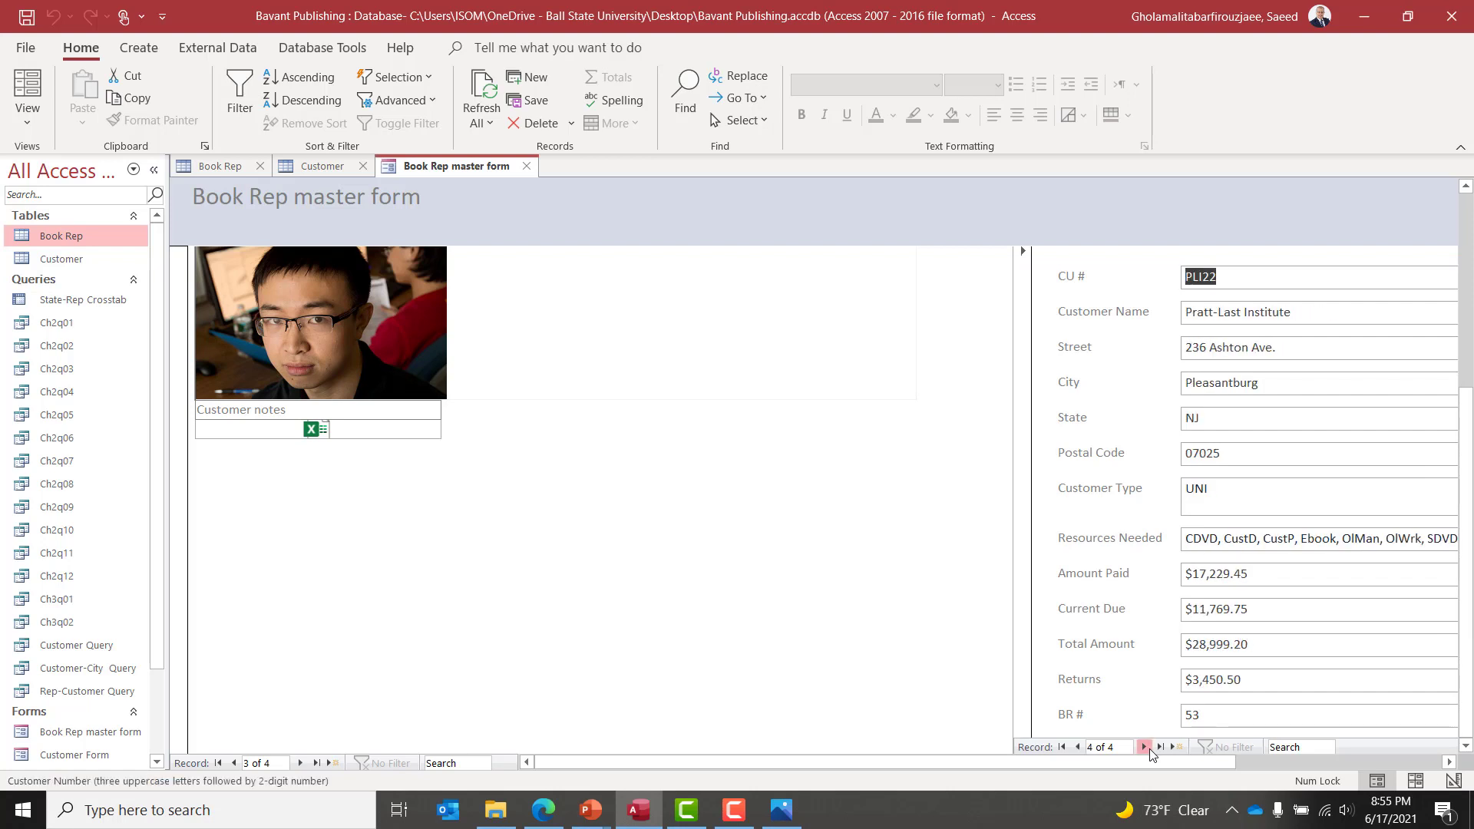
pyautogui.click(1150, 749)
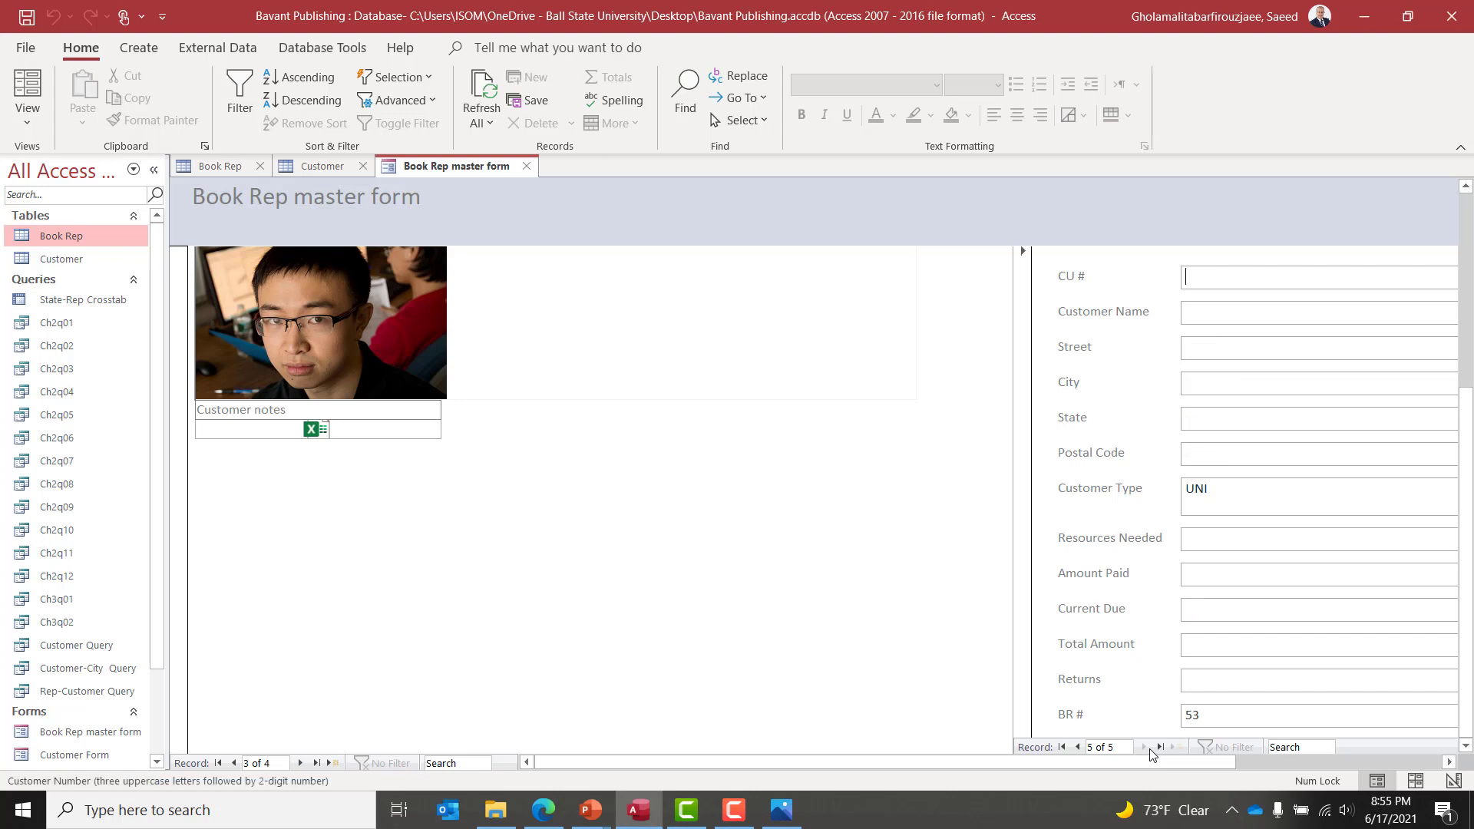
pyautogui.click(1062, 747)
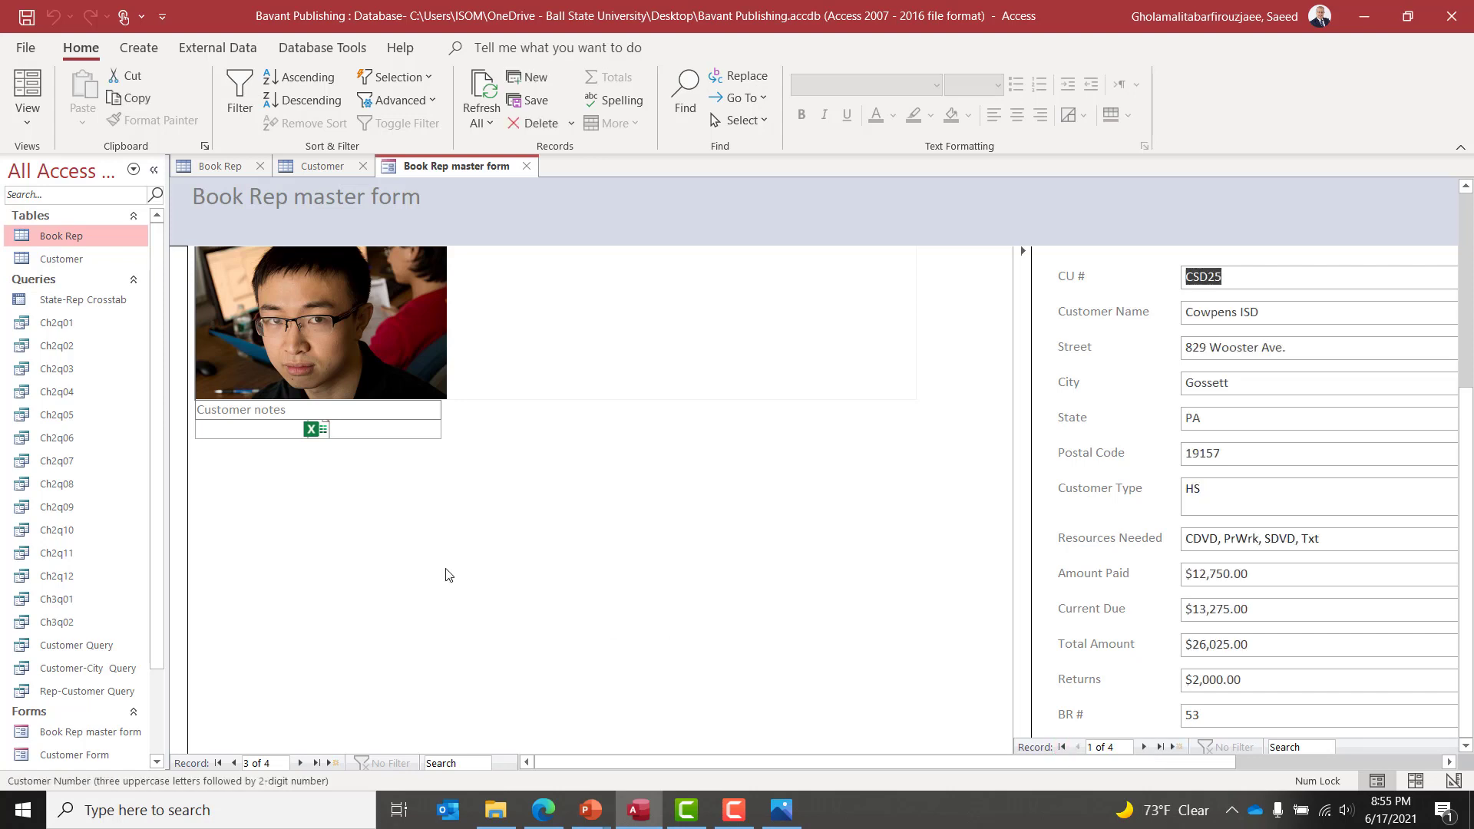
pyautogui.click(1468, 213)
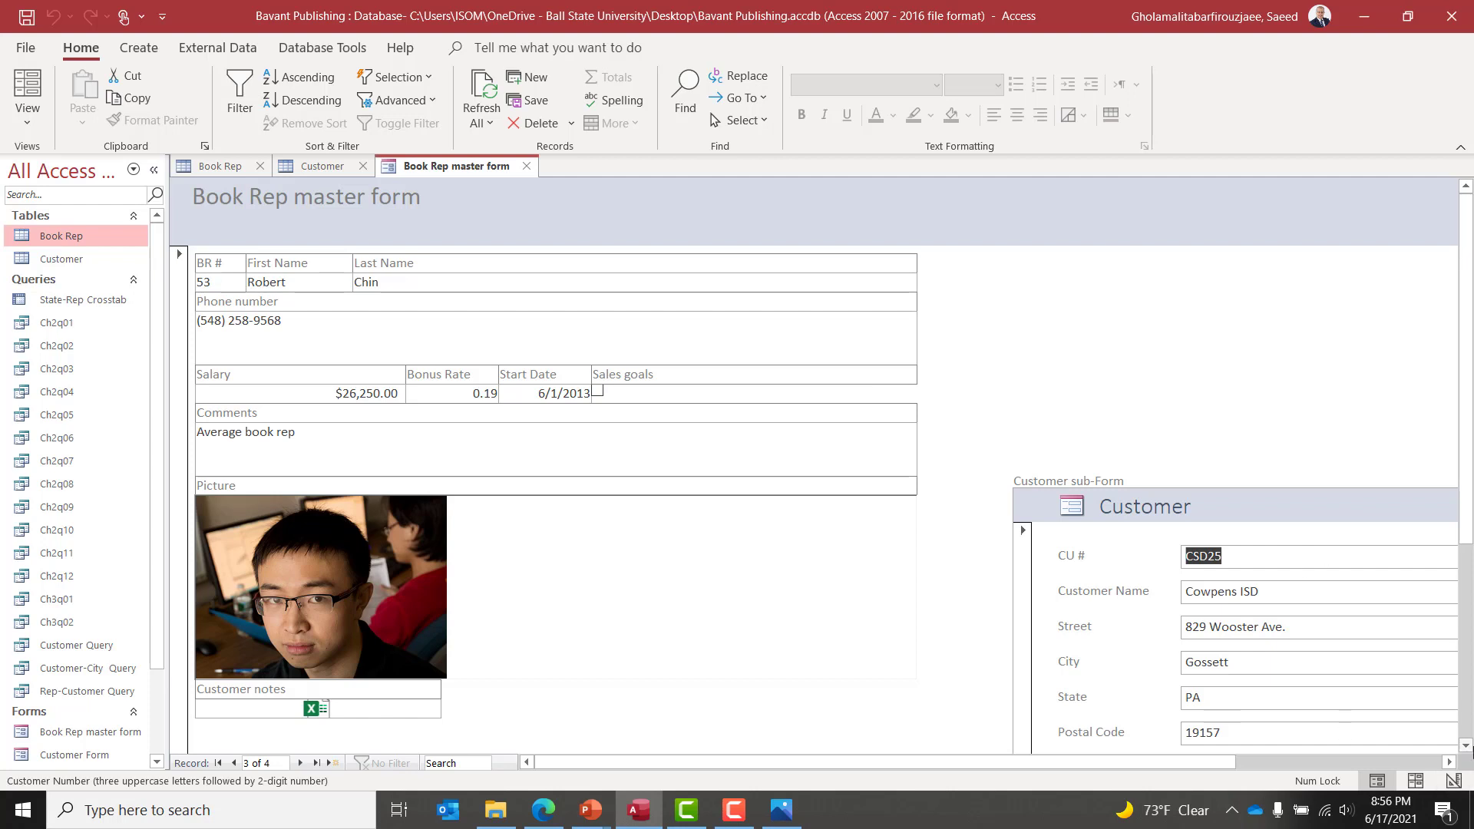
pyautogui.scroll(-3, 1469, 752)
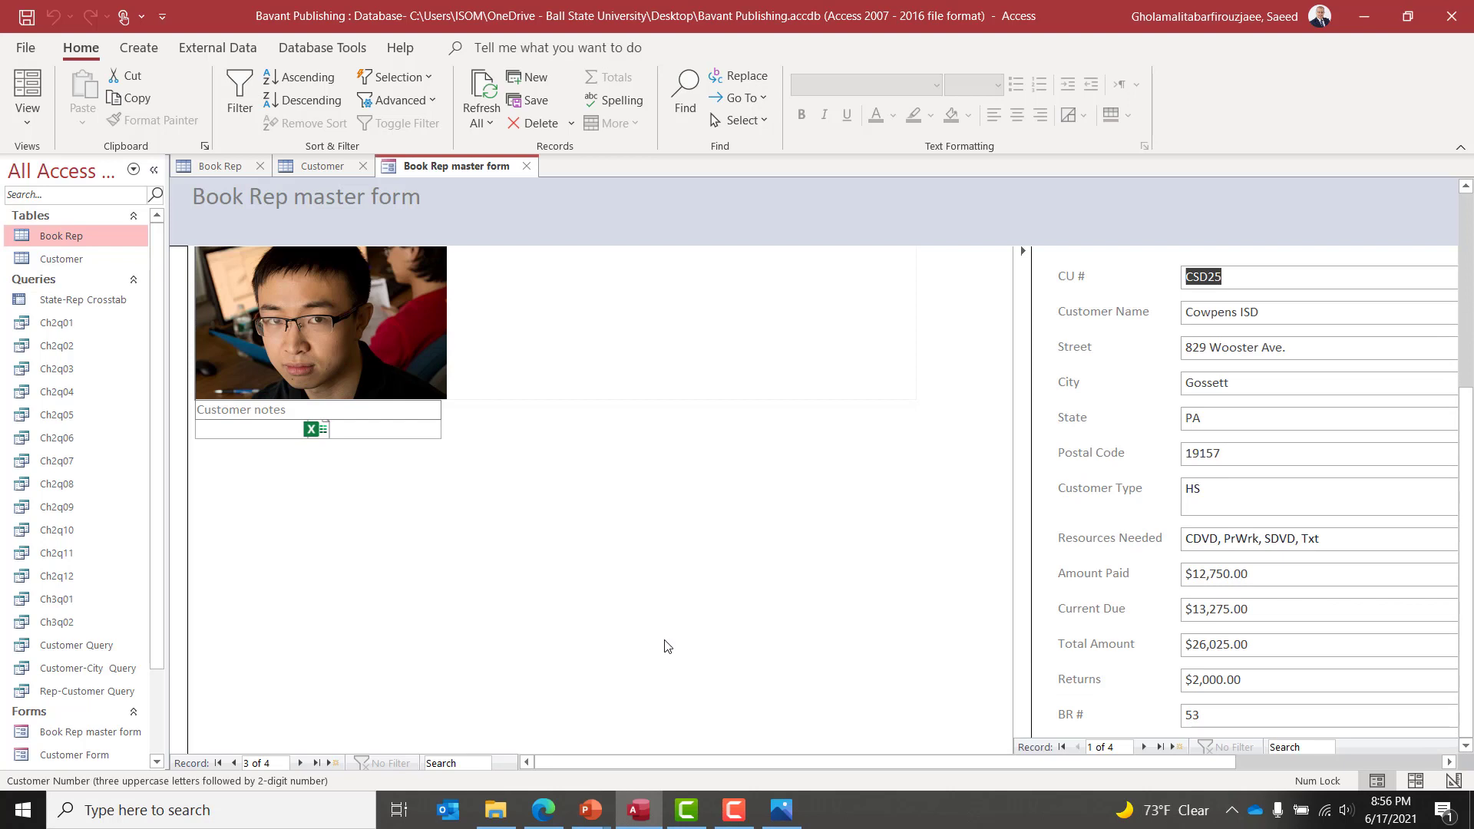
pyautogui.scroll(3, 1469, 342)
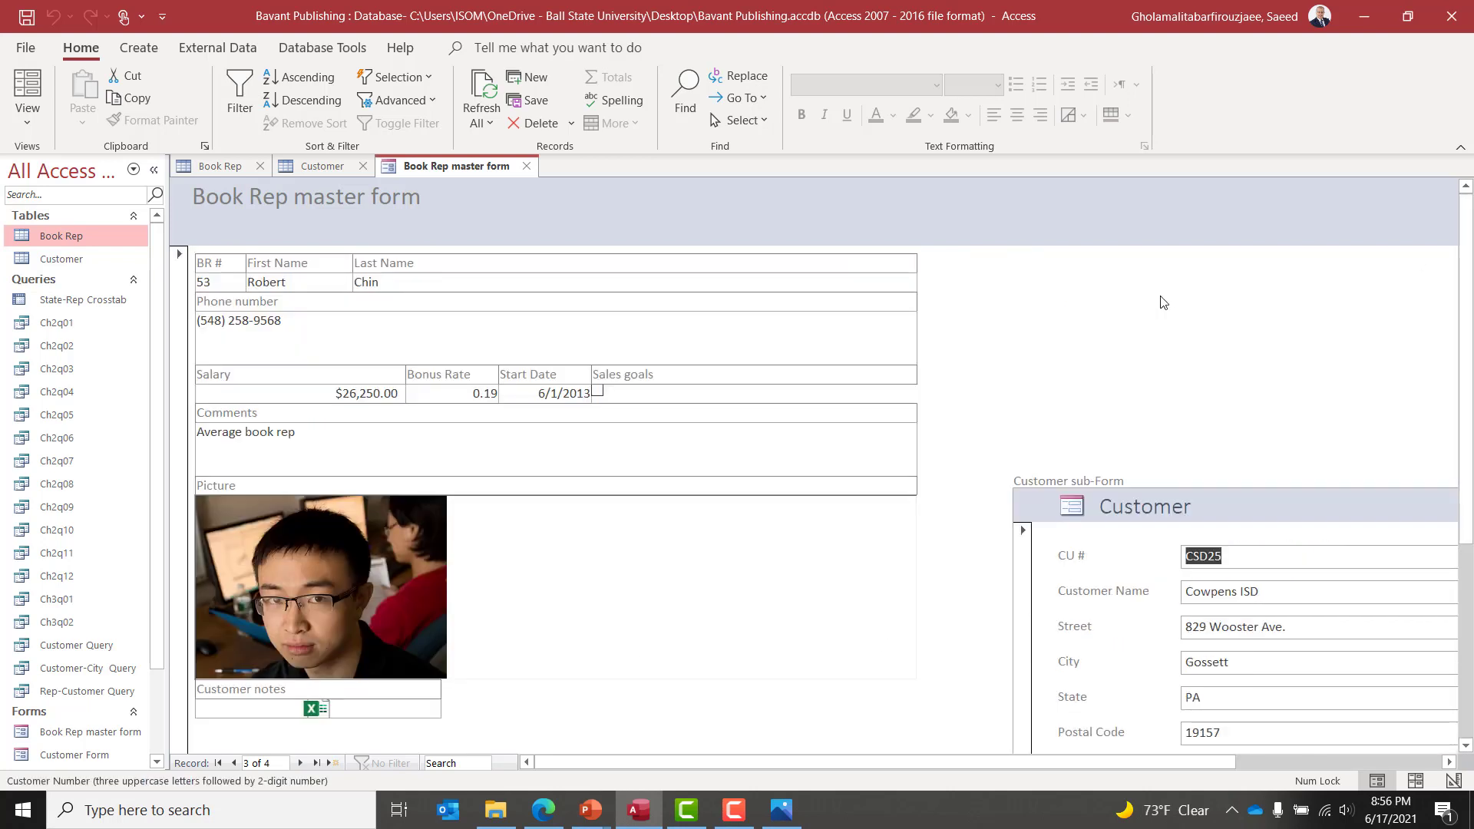
pyautogui.click(28, 116)
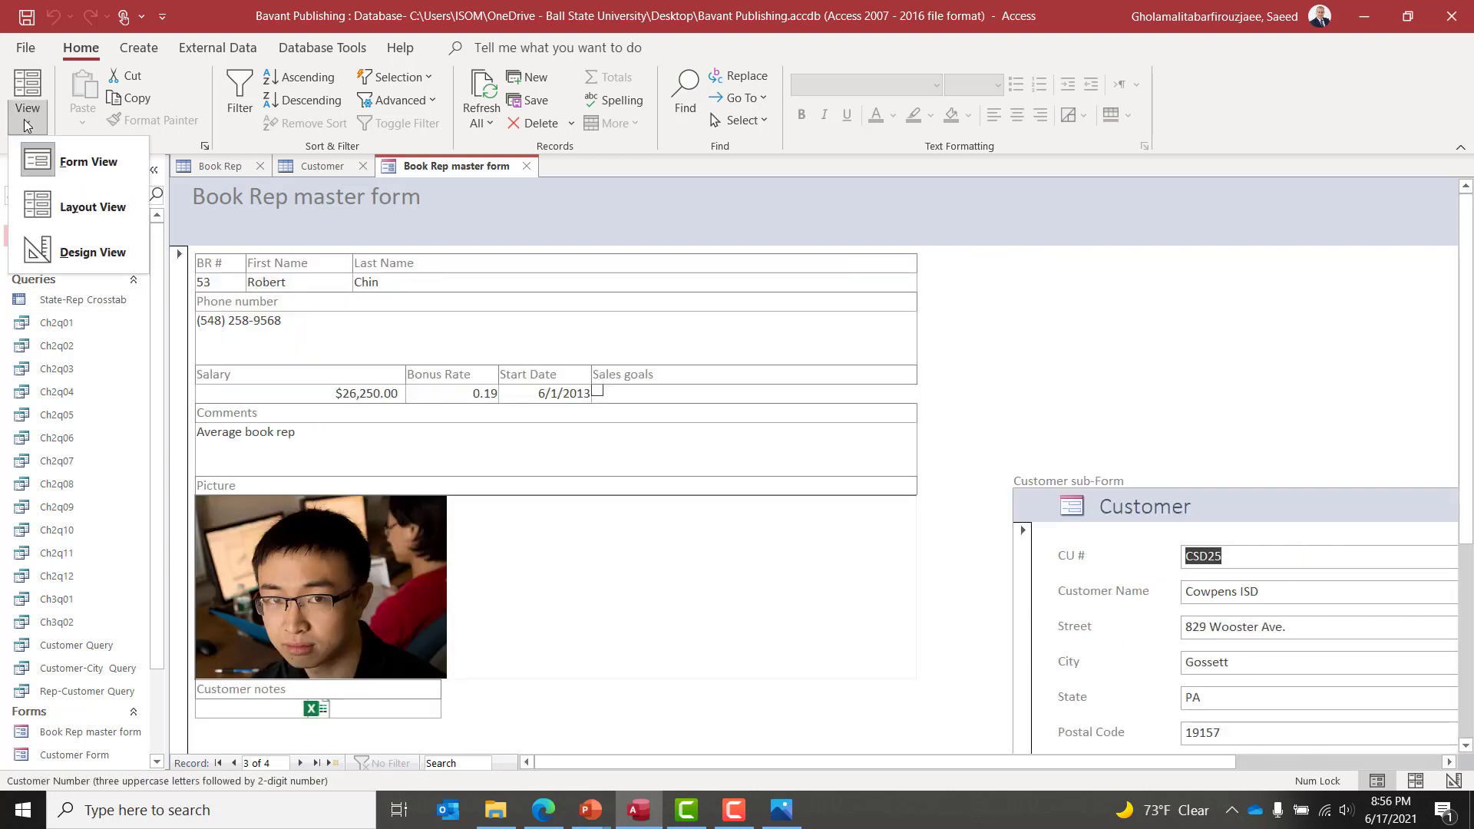
# Step: Return the Book Rep master form to Design View and expand the Controls gallery
pyautogui.click(112, 252)
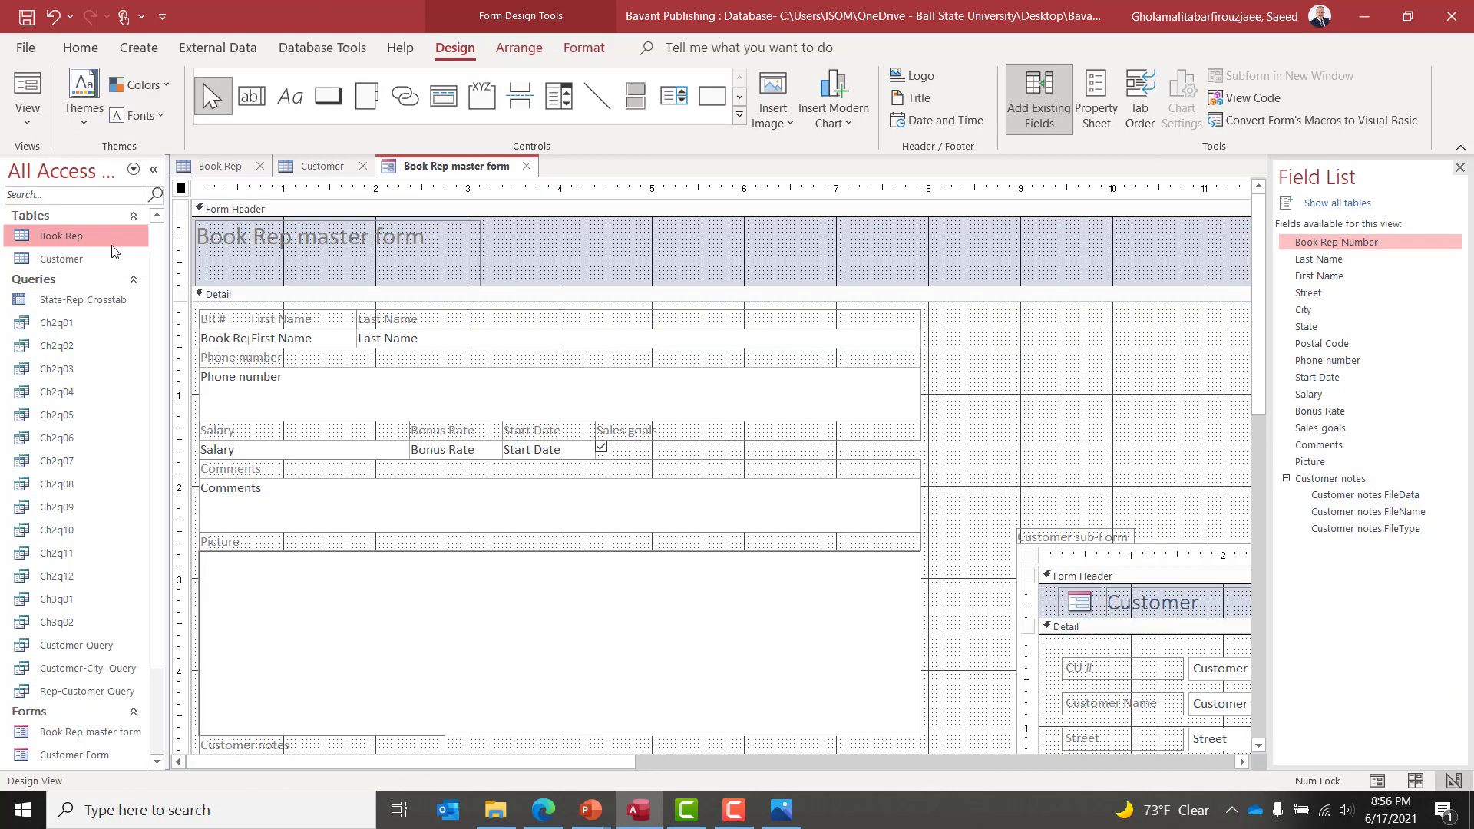
pyautogui.click(740, 117)
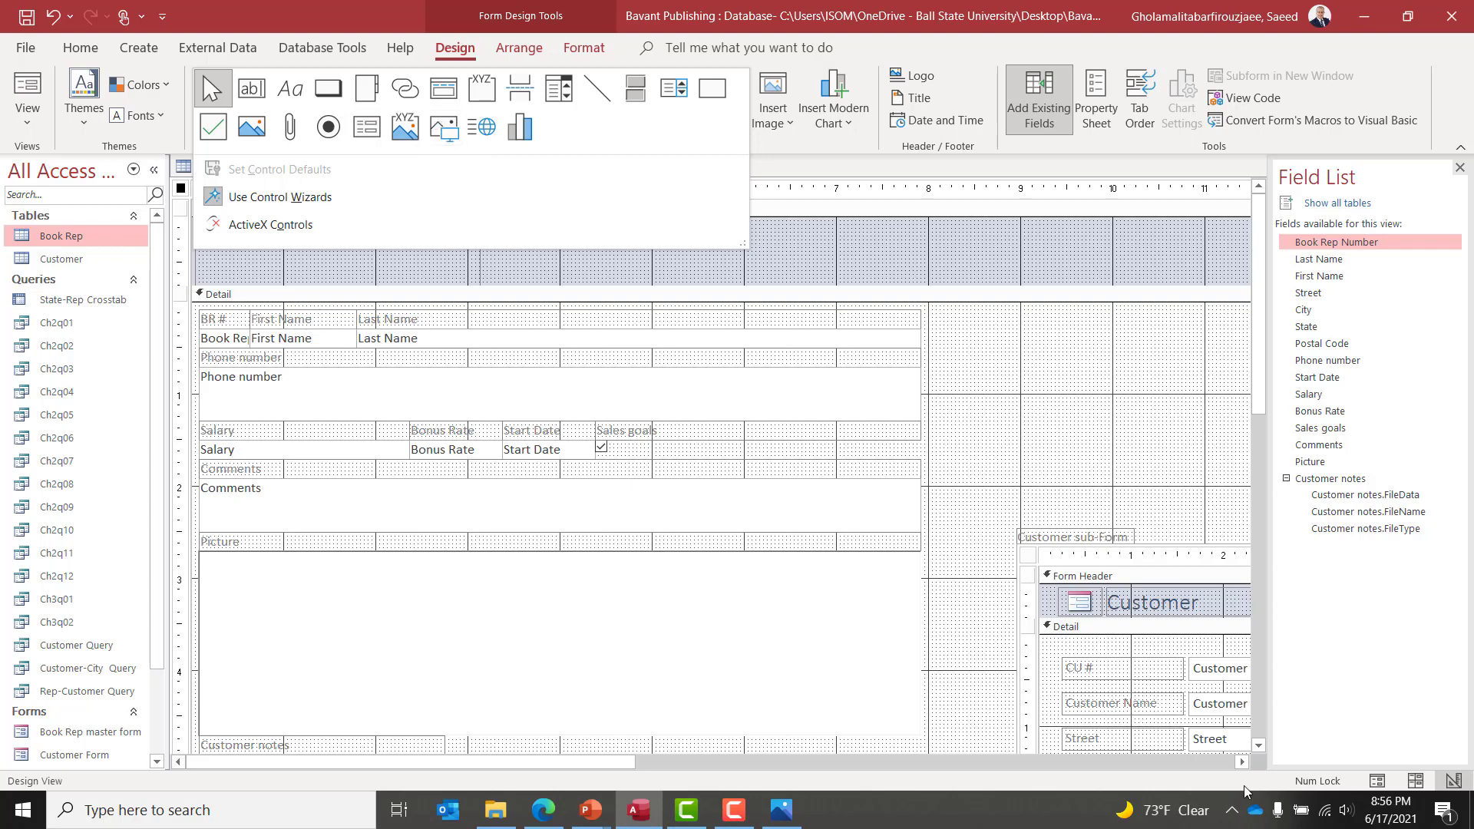
# Step: Close the Controls gallery and scroll across to inspect the Customer sub-Form fields beside the rep fields
pyautogui.click(1219, 764)
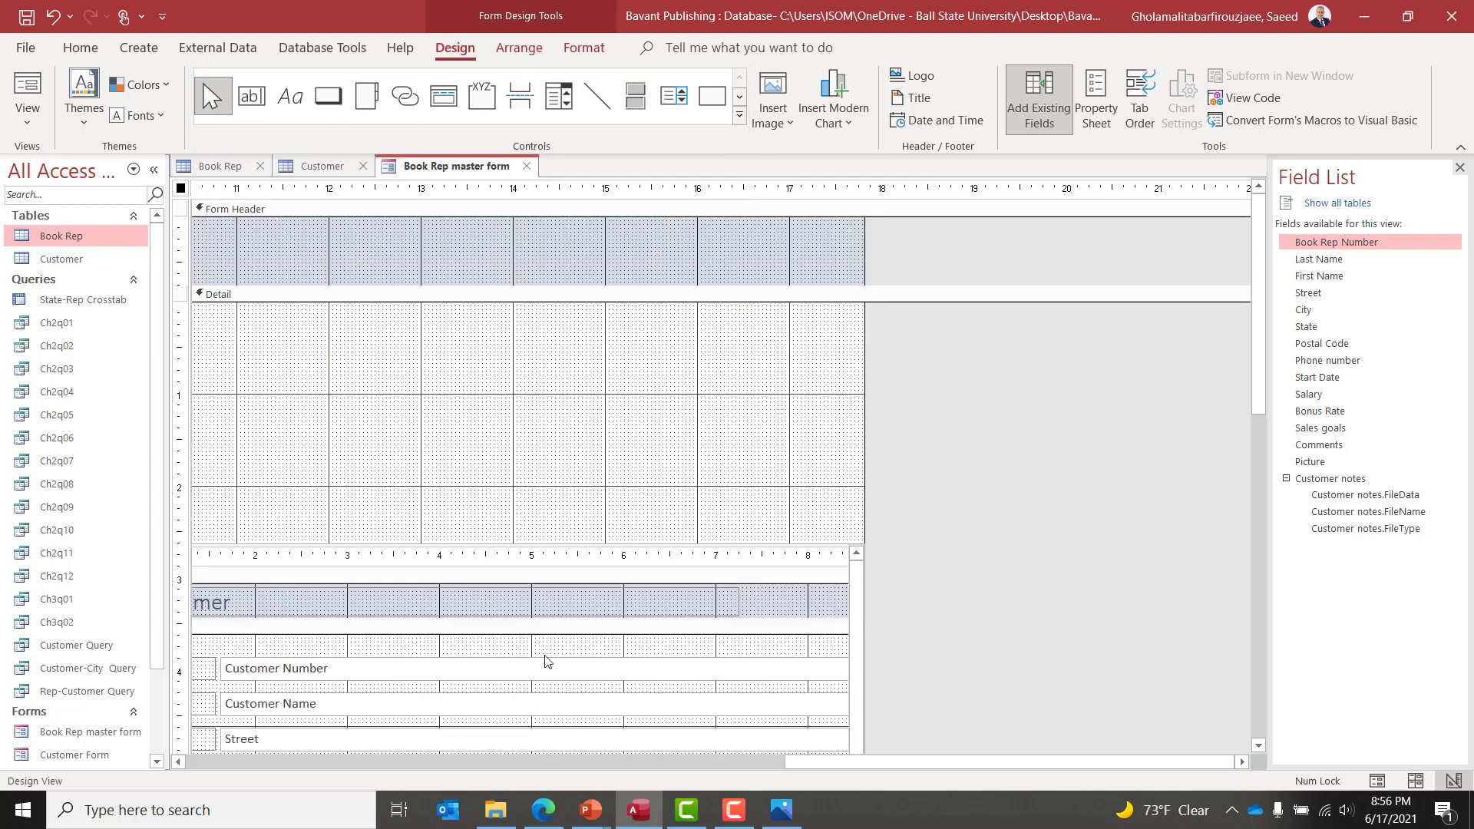
pyautogui.click(525, 680)
pyautogui.scroll(-3, 523, 681)
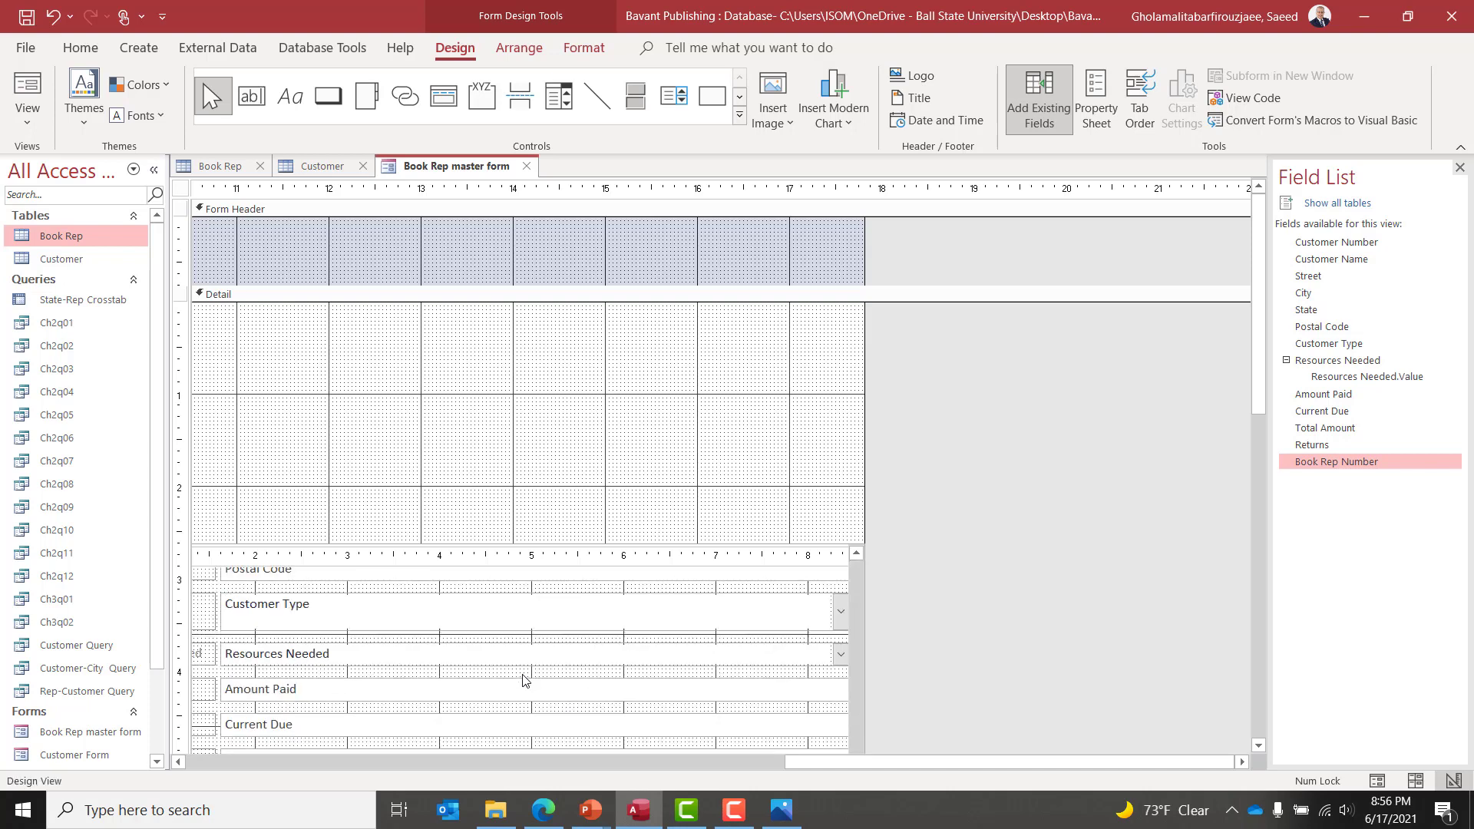
pyautogui.scroll(3, 523, 680)
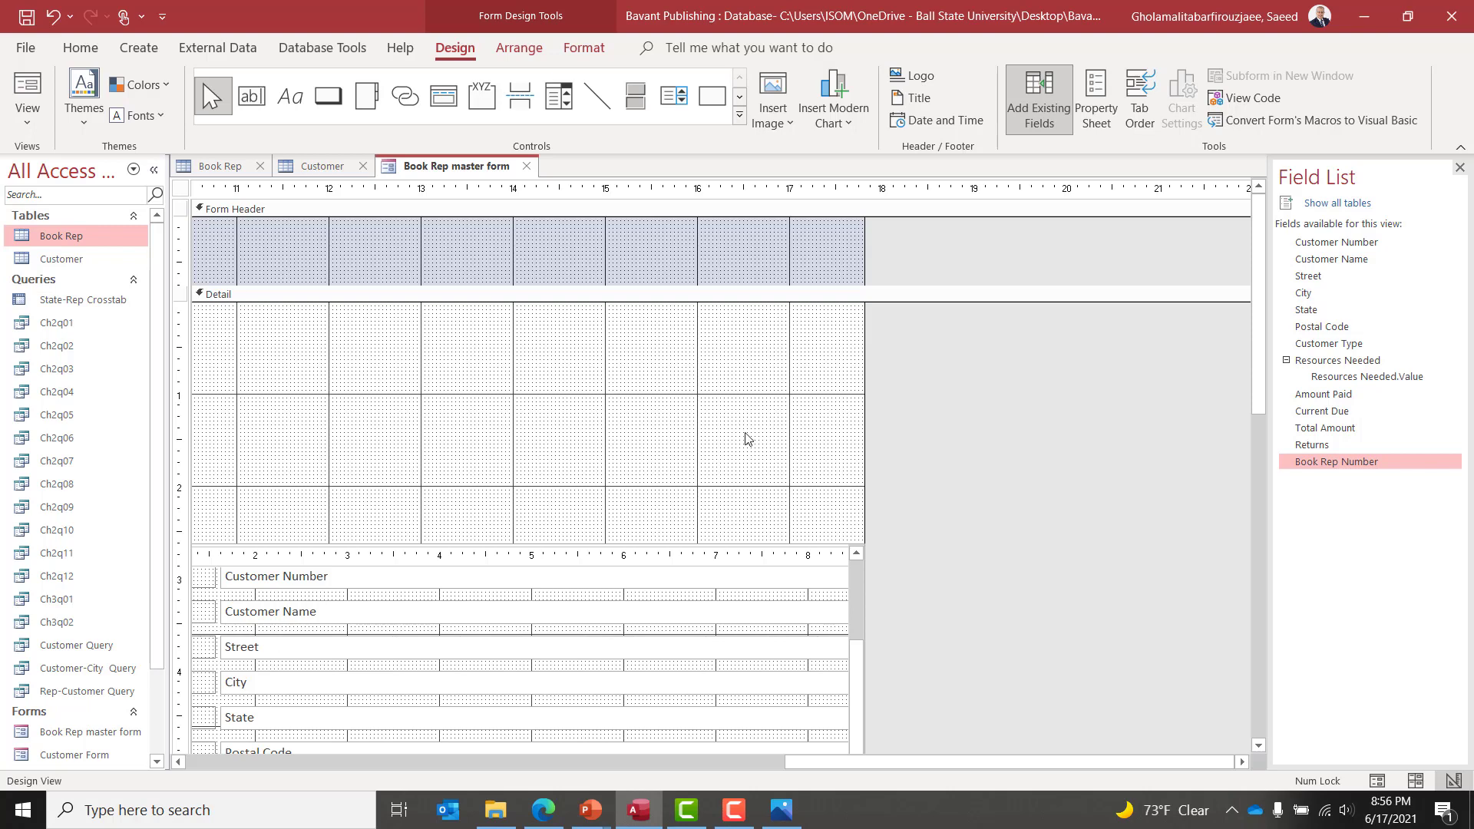
pyautogui.click(195, 762)
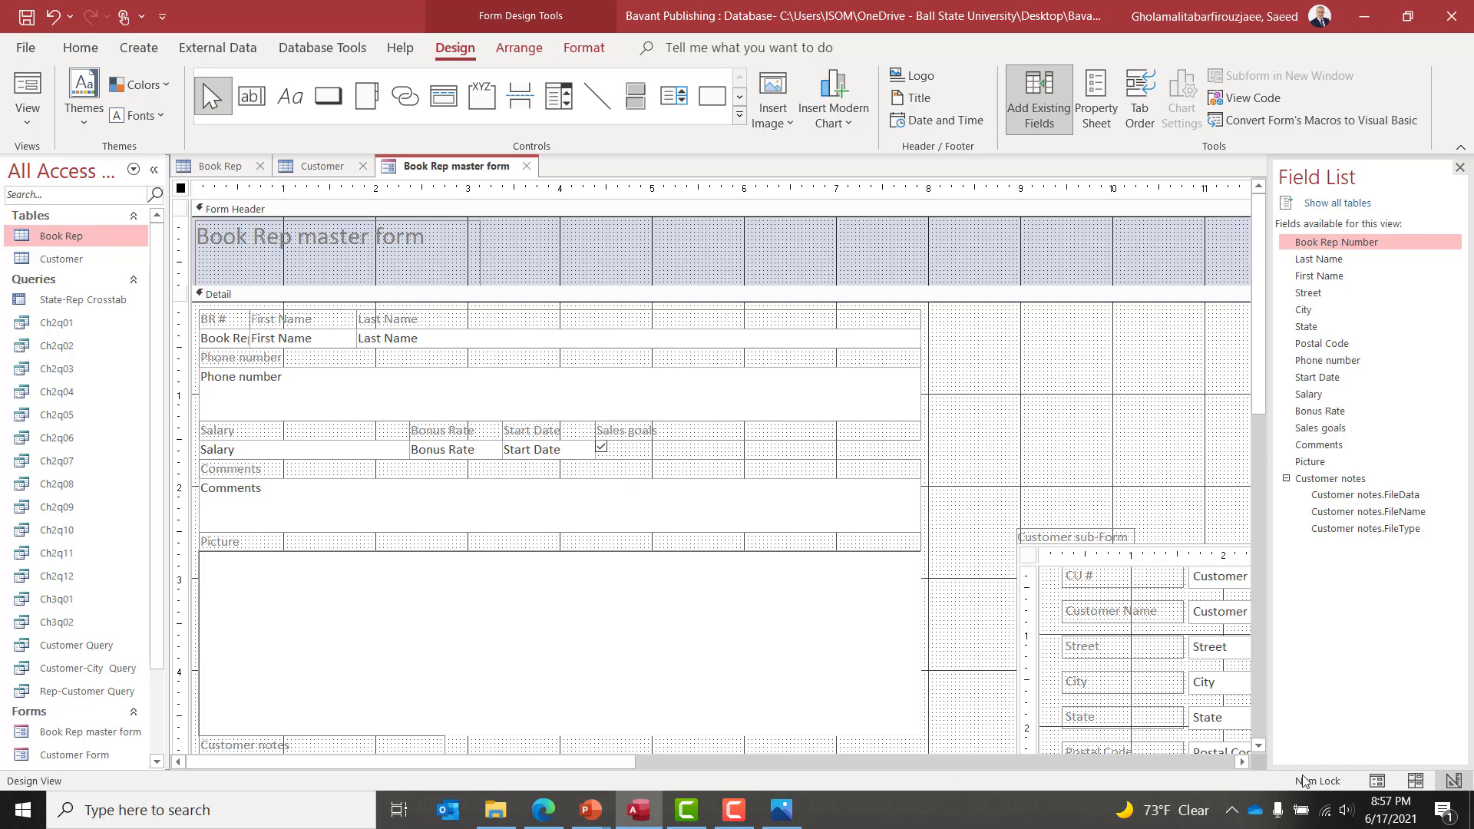
pyautogui.scroll(-5, 1241, 757)
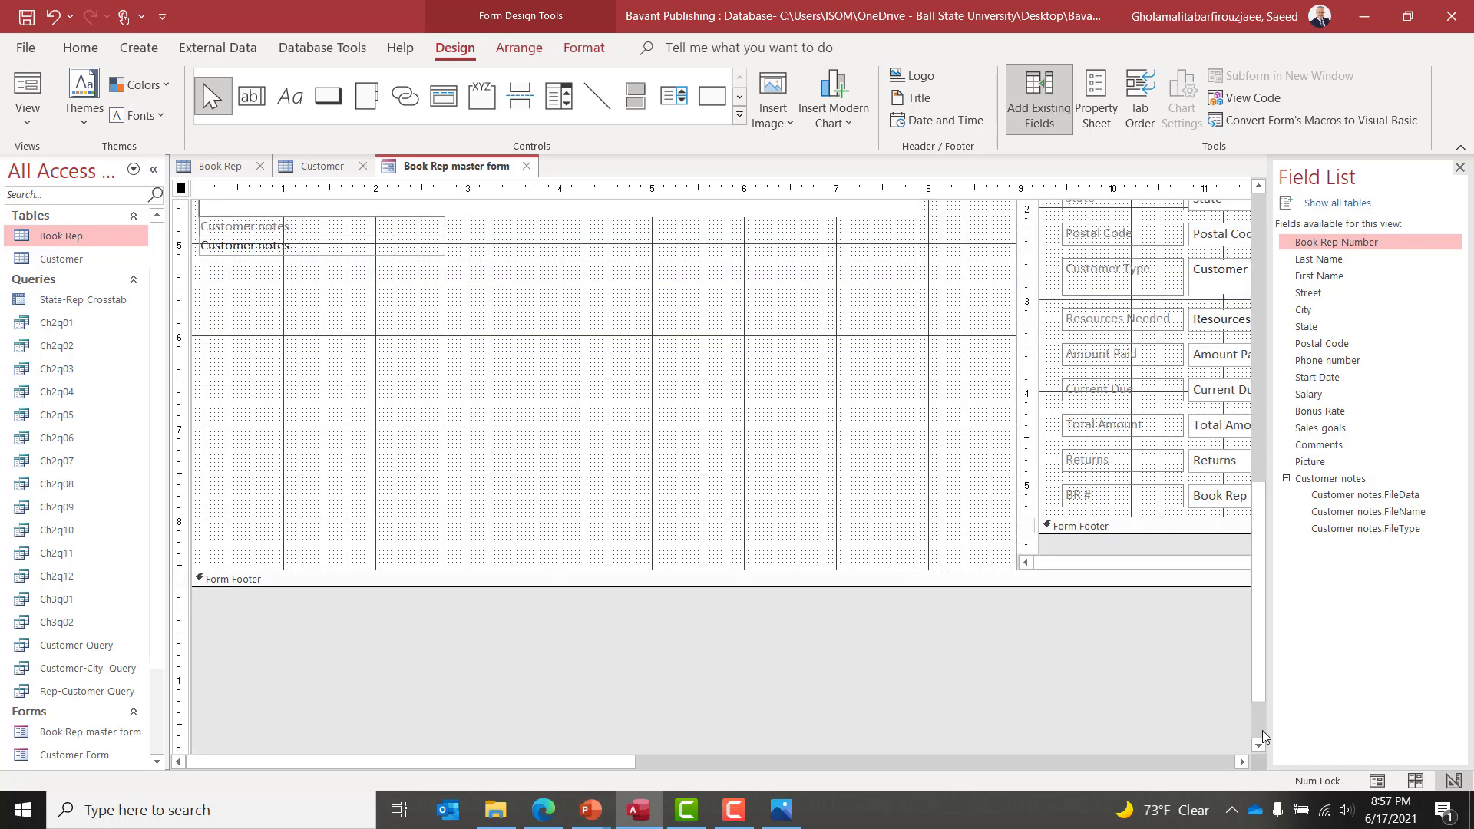
pyautogui.scroll(5, 1257, 244)
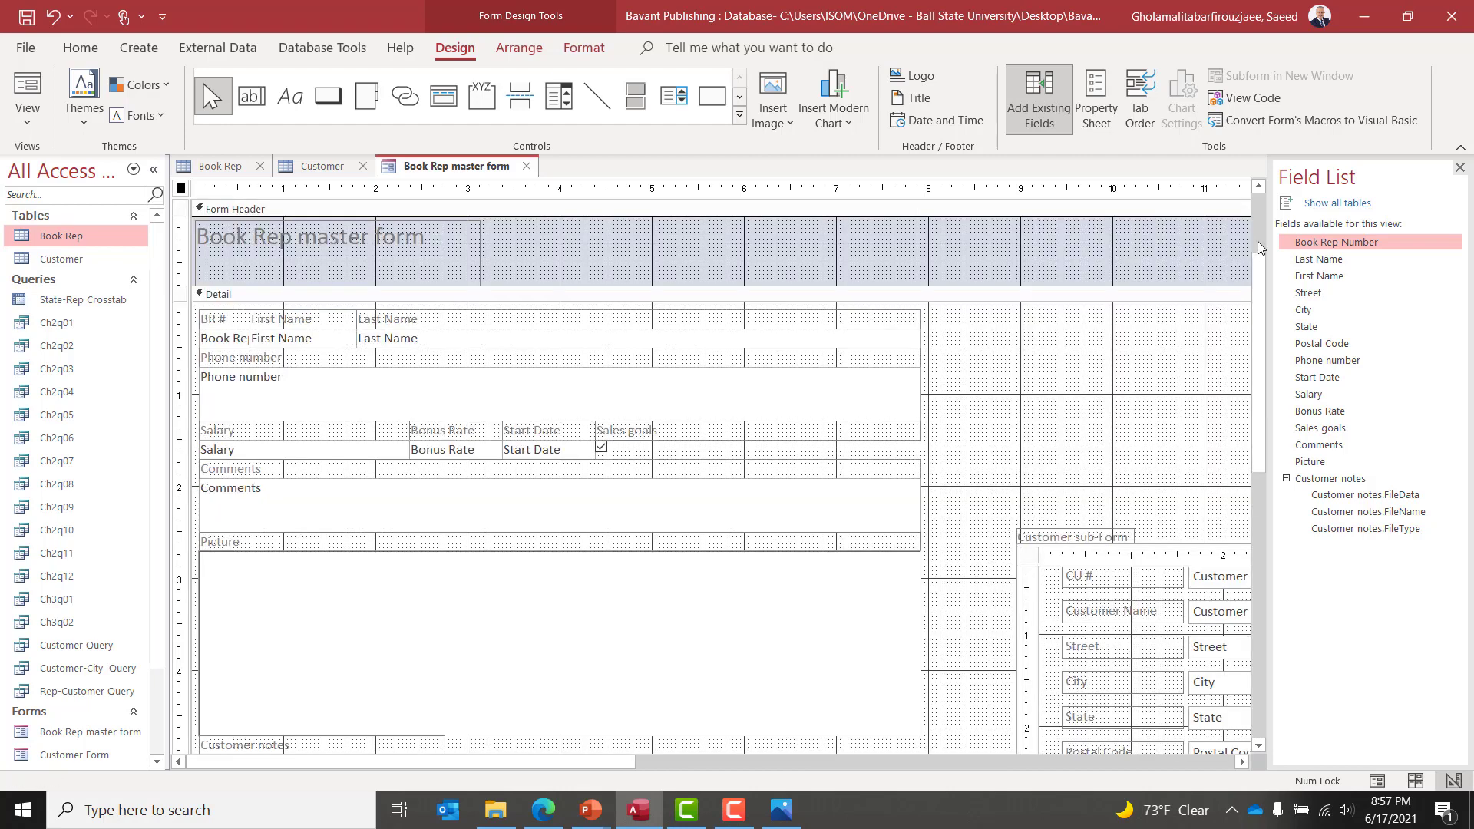